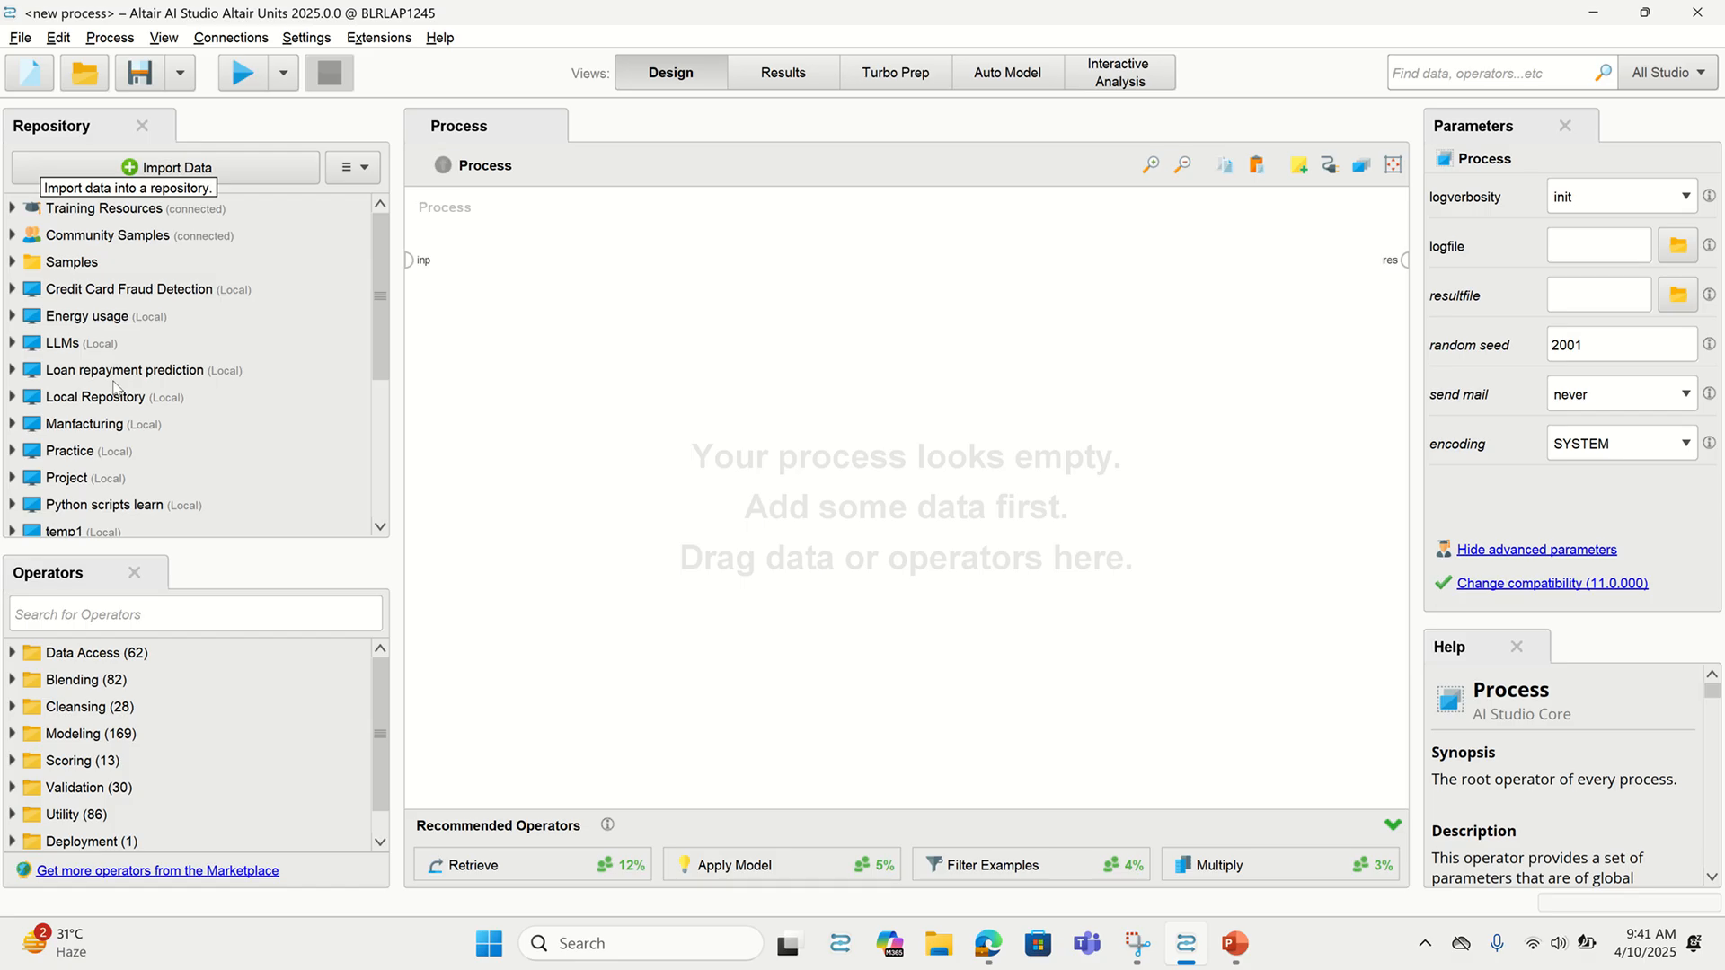
Expand the Project repository to show its Connections, data and process folders
scroll(142, 703, down, 1)
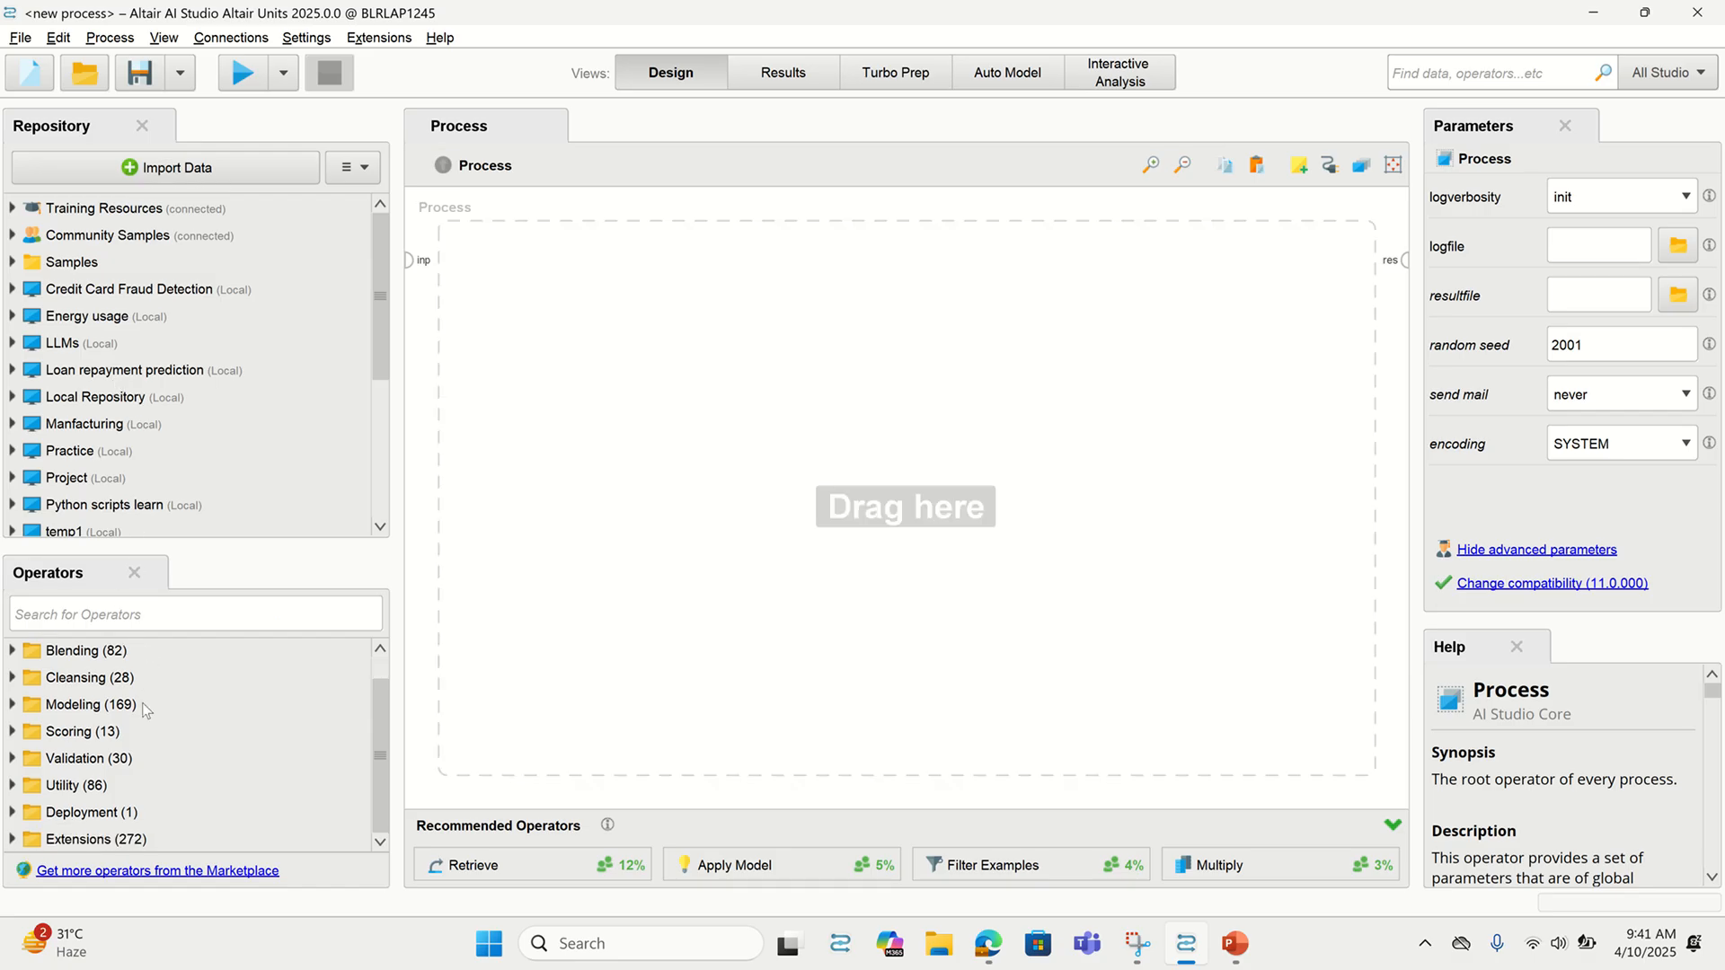
scroll(141, 703, up, 1)
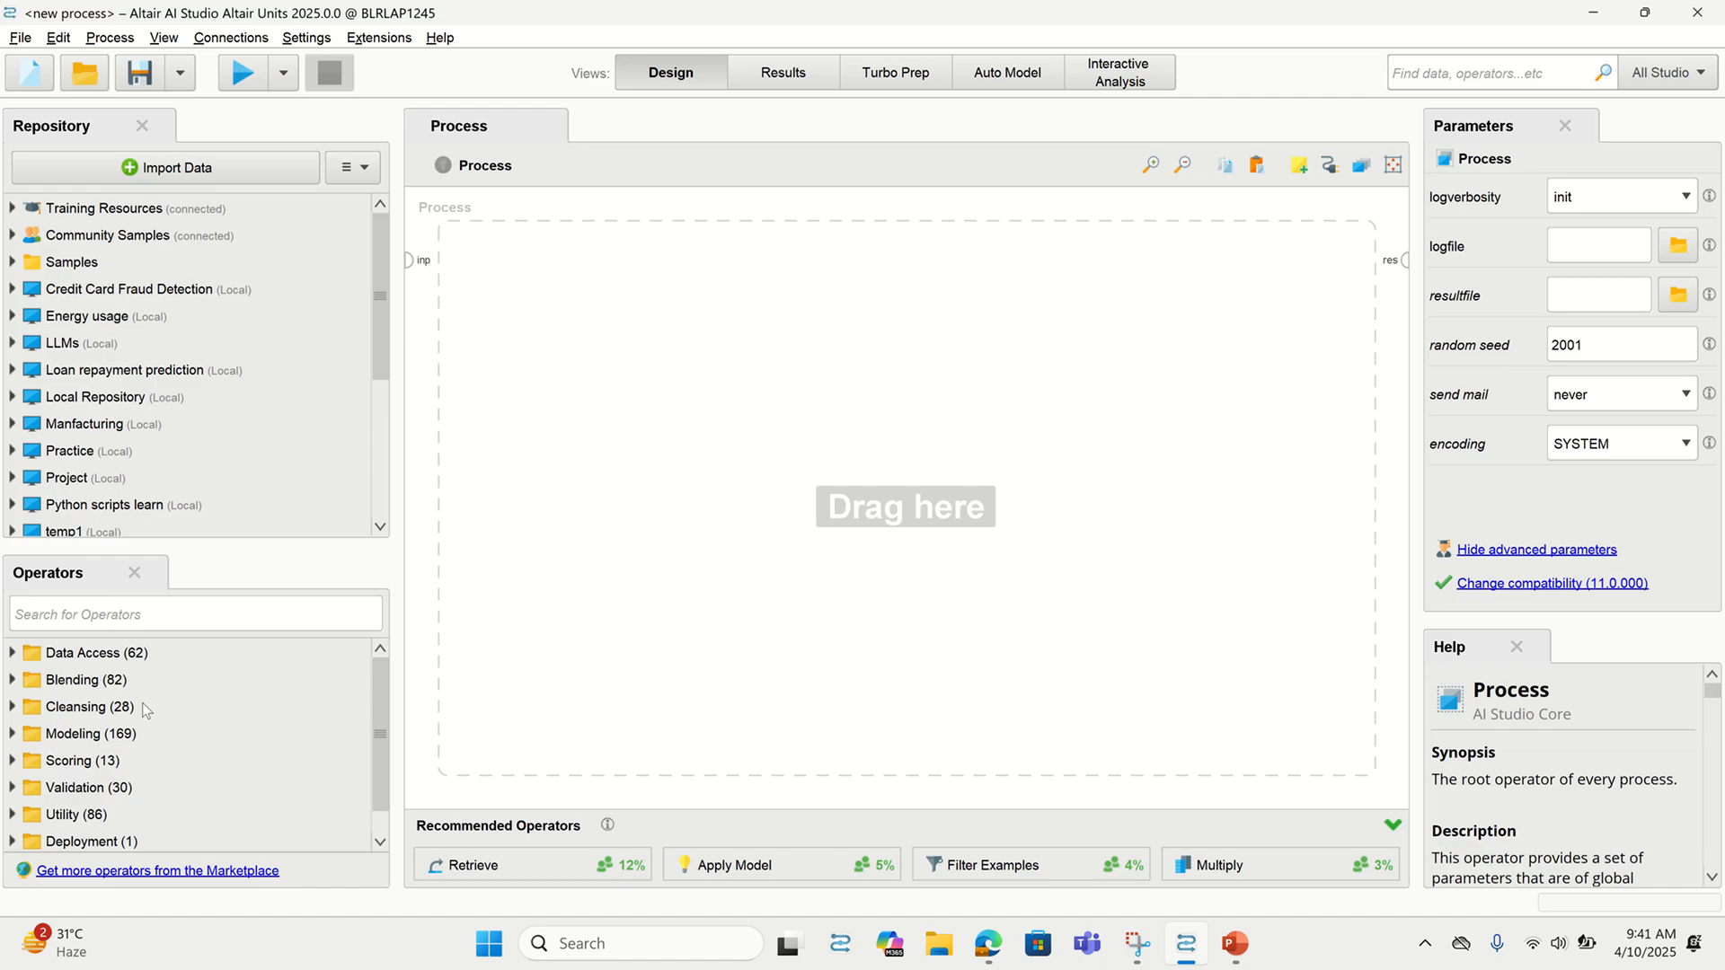
scroll(142, 705, down, 1)
scroll(140, 707, up, 1)
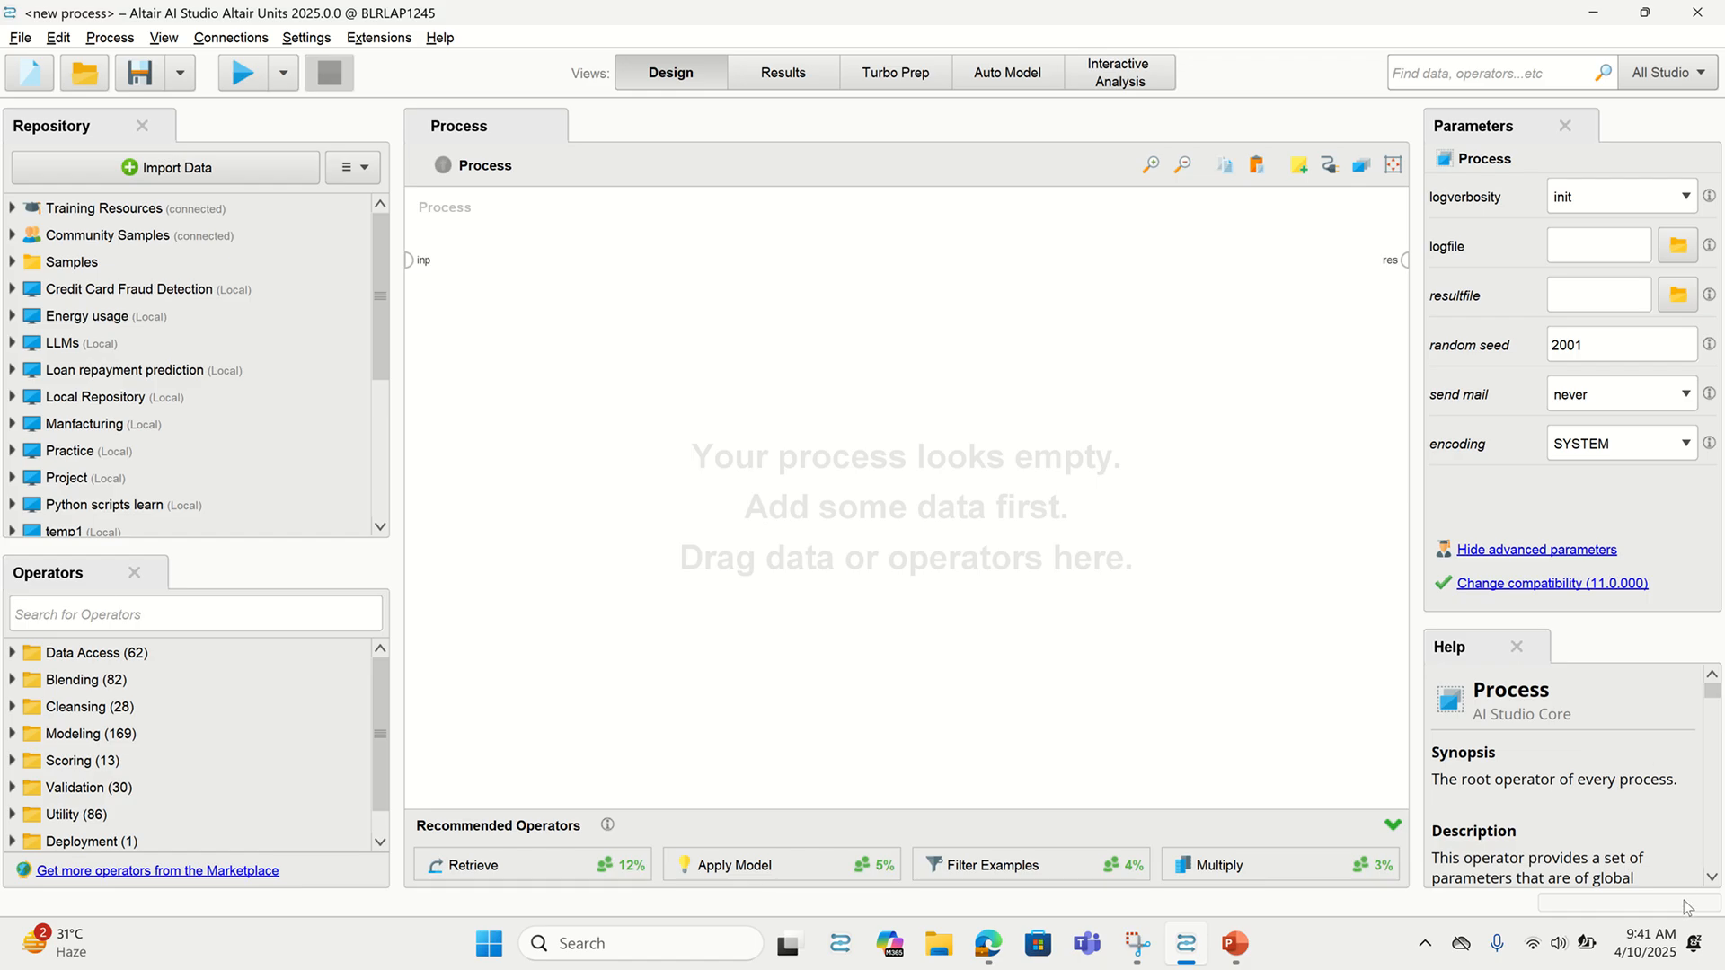
scroll(1579, 816, down, 1)
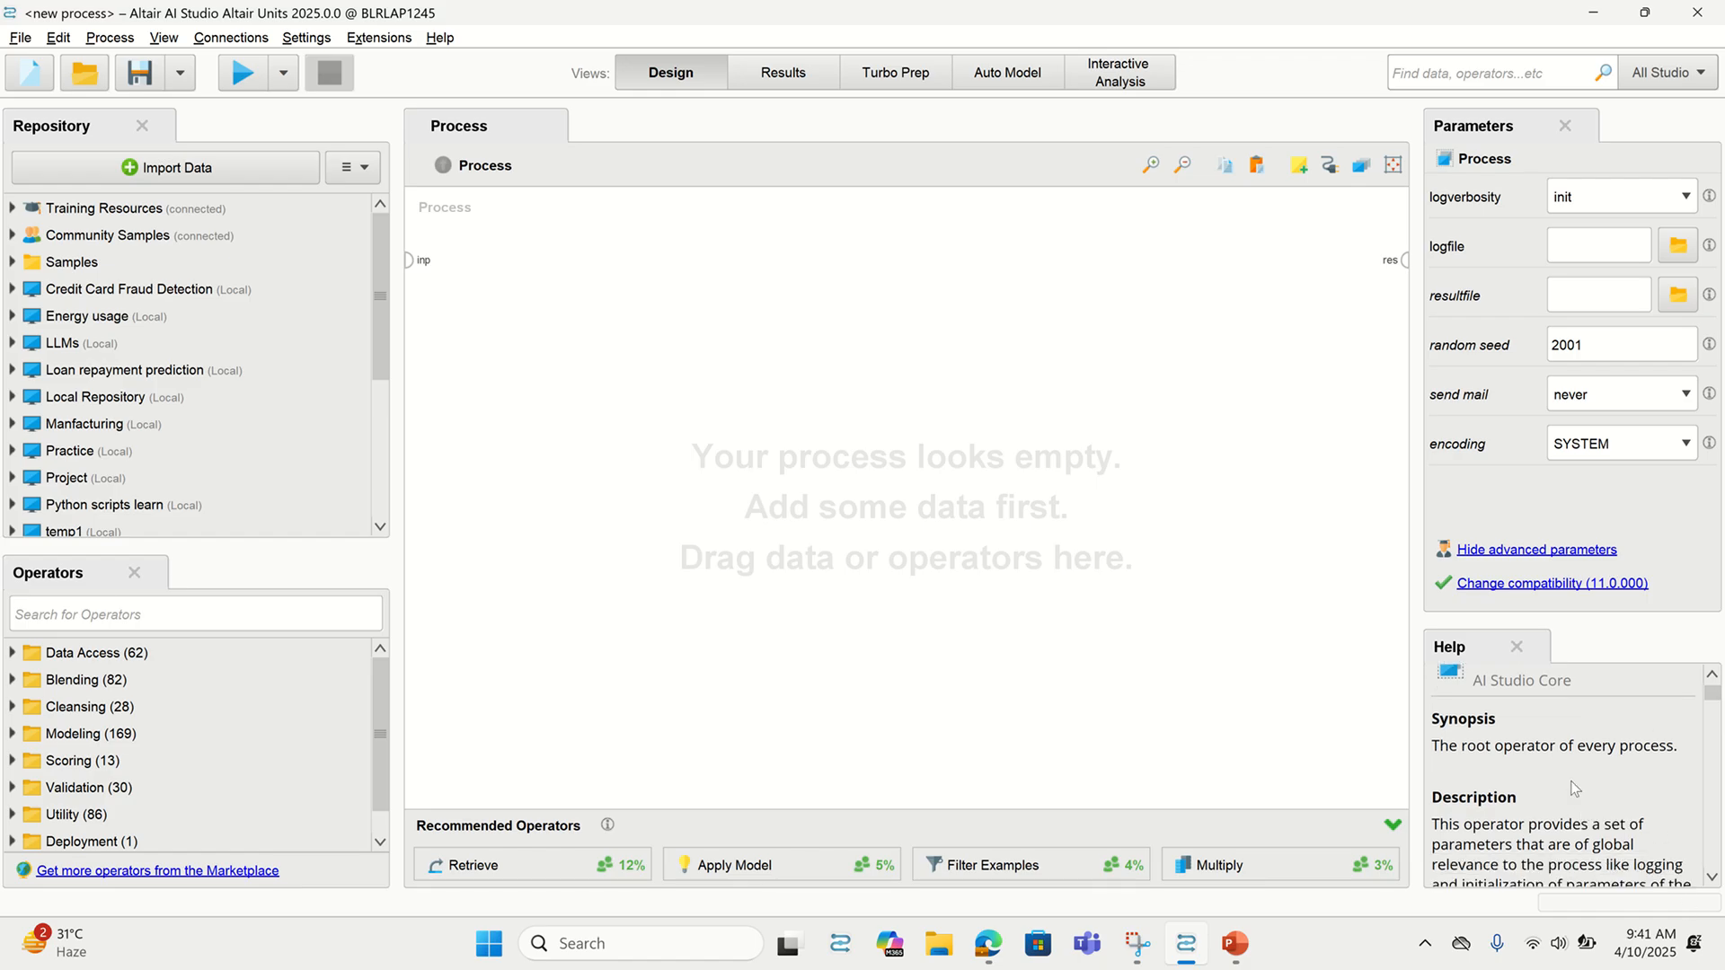
scroll(1572, 788, up, 1)
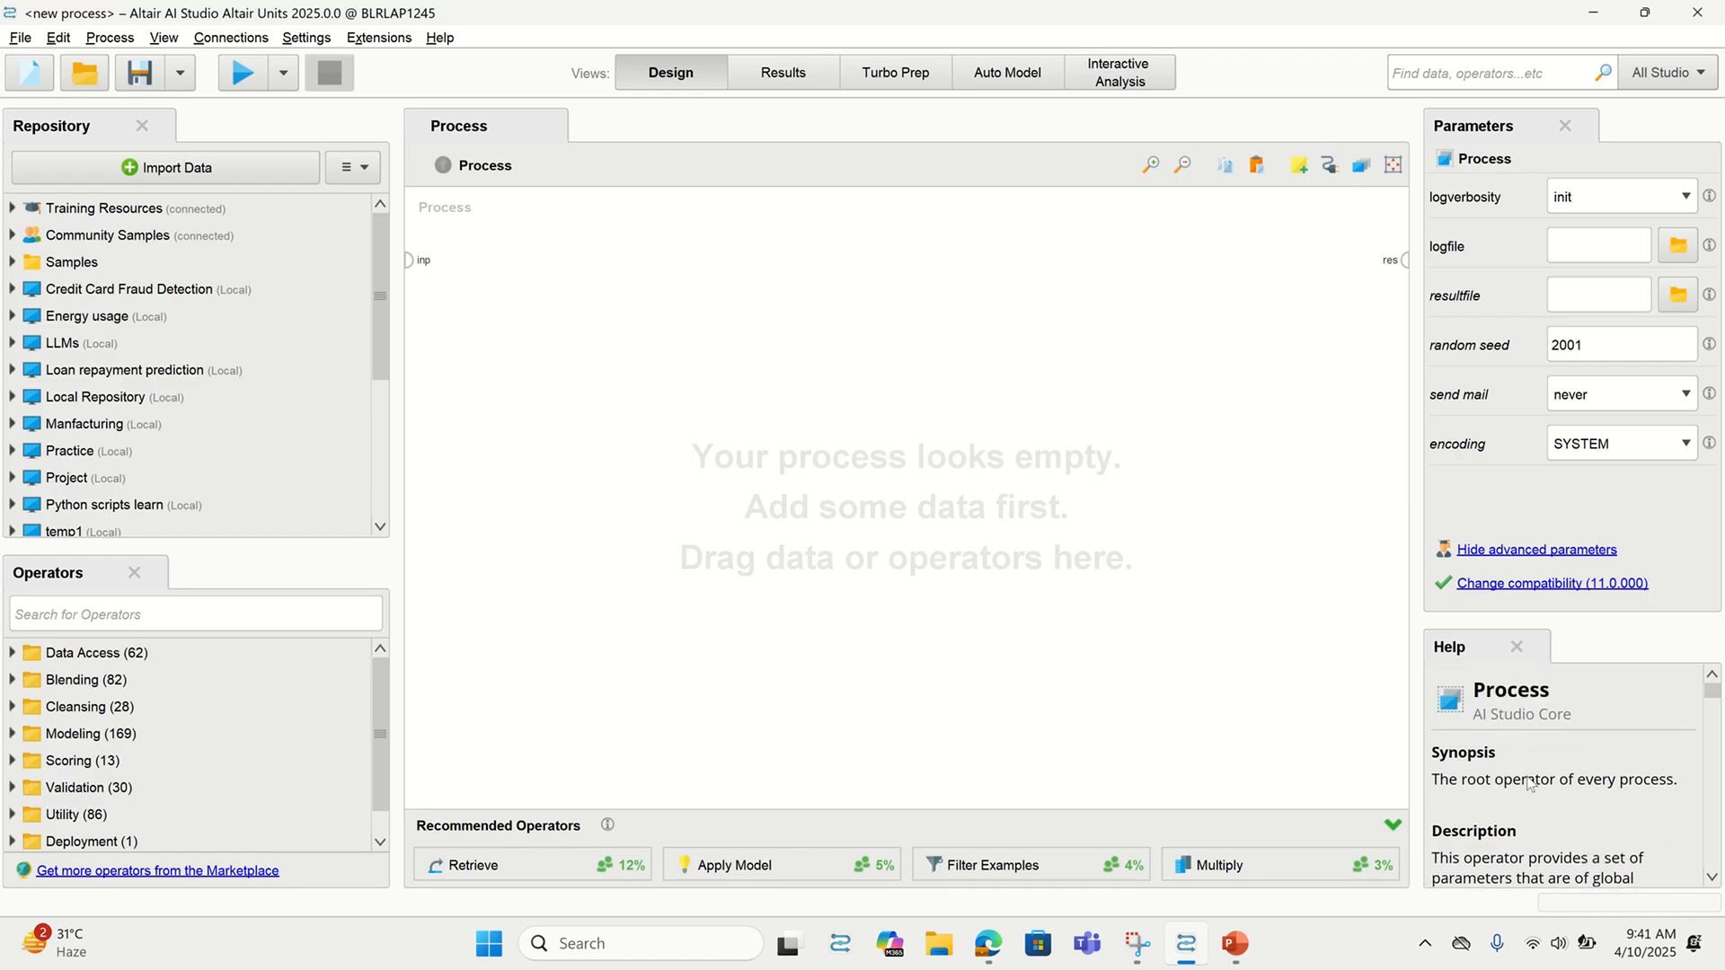
scroll(1526, 781, down, 7)
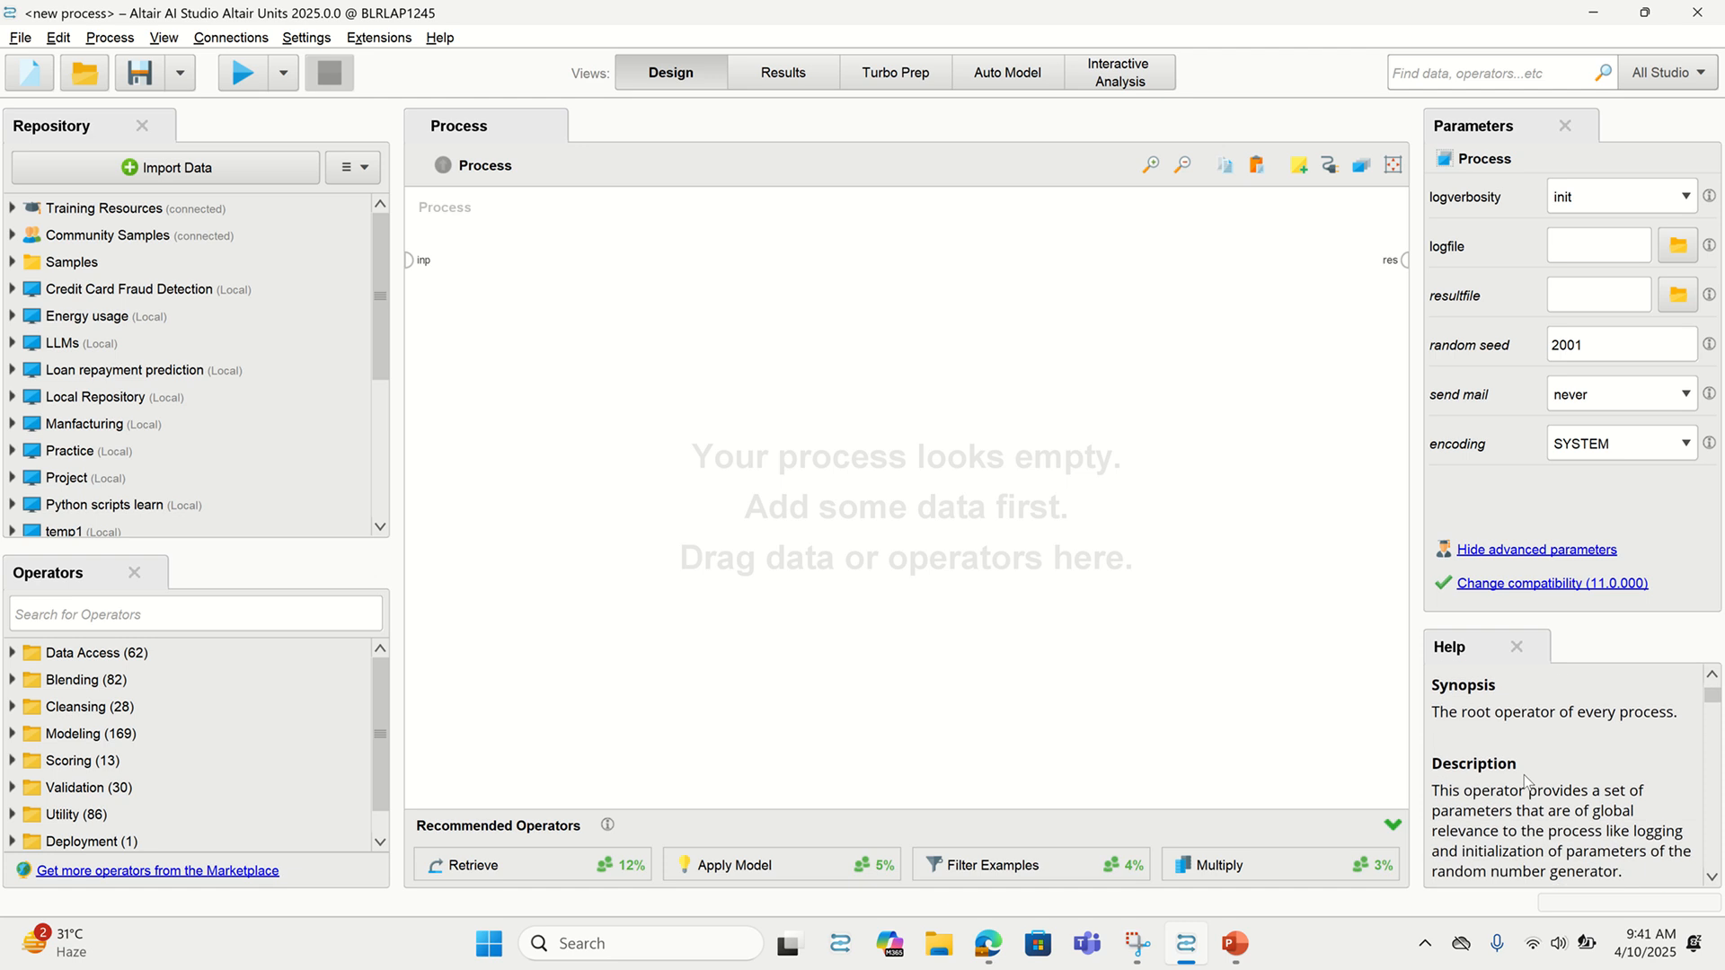
scroll(1523, 775, up, 6)
scroll(1524, 775, up, 1)
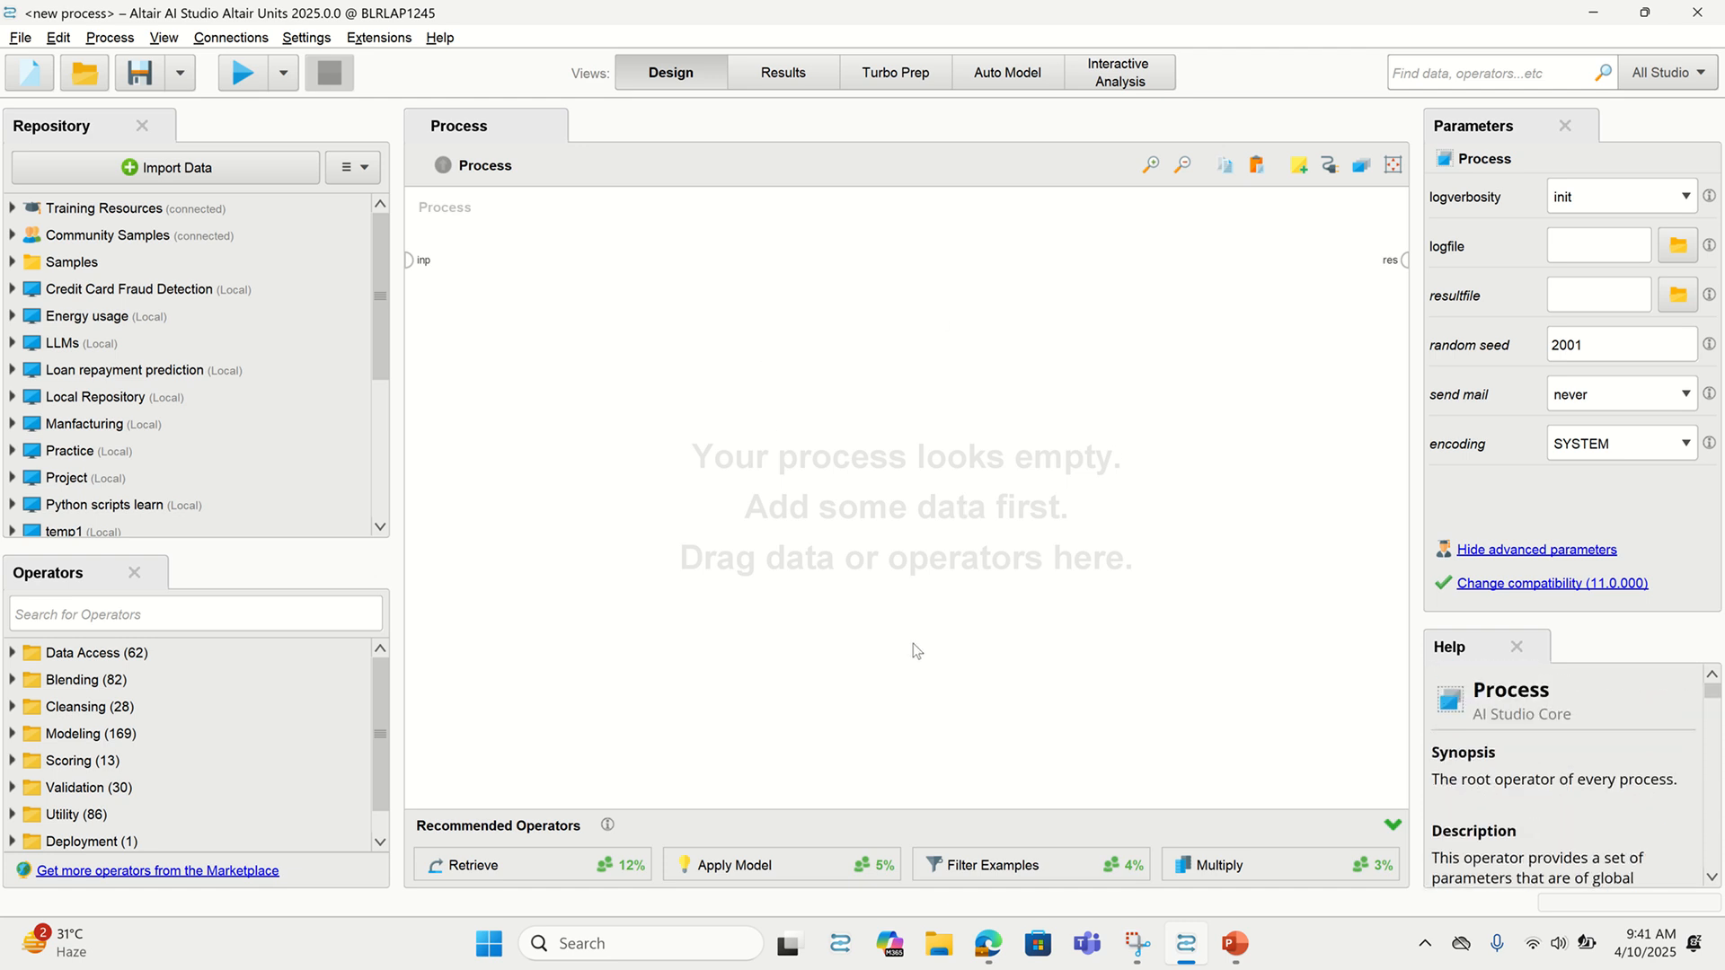
click(12, 478)
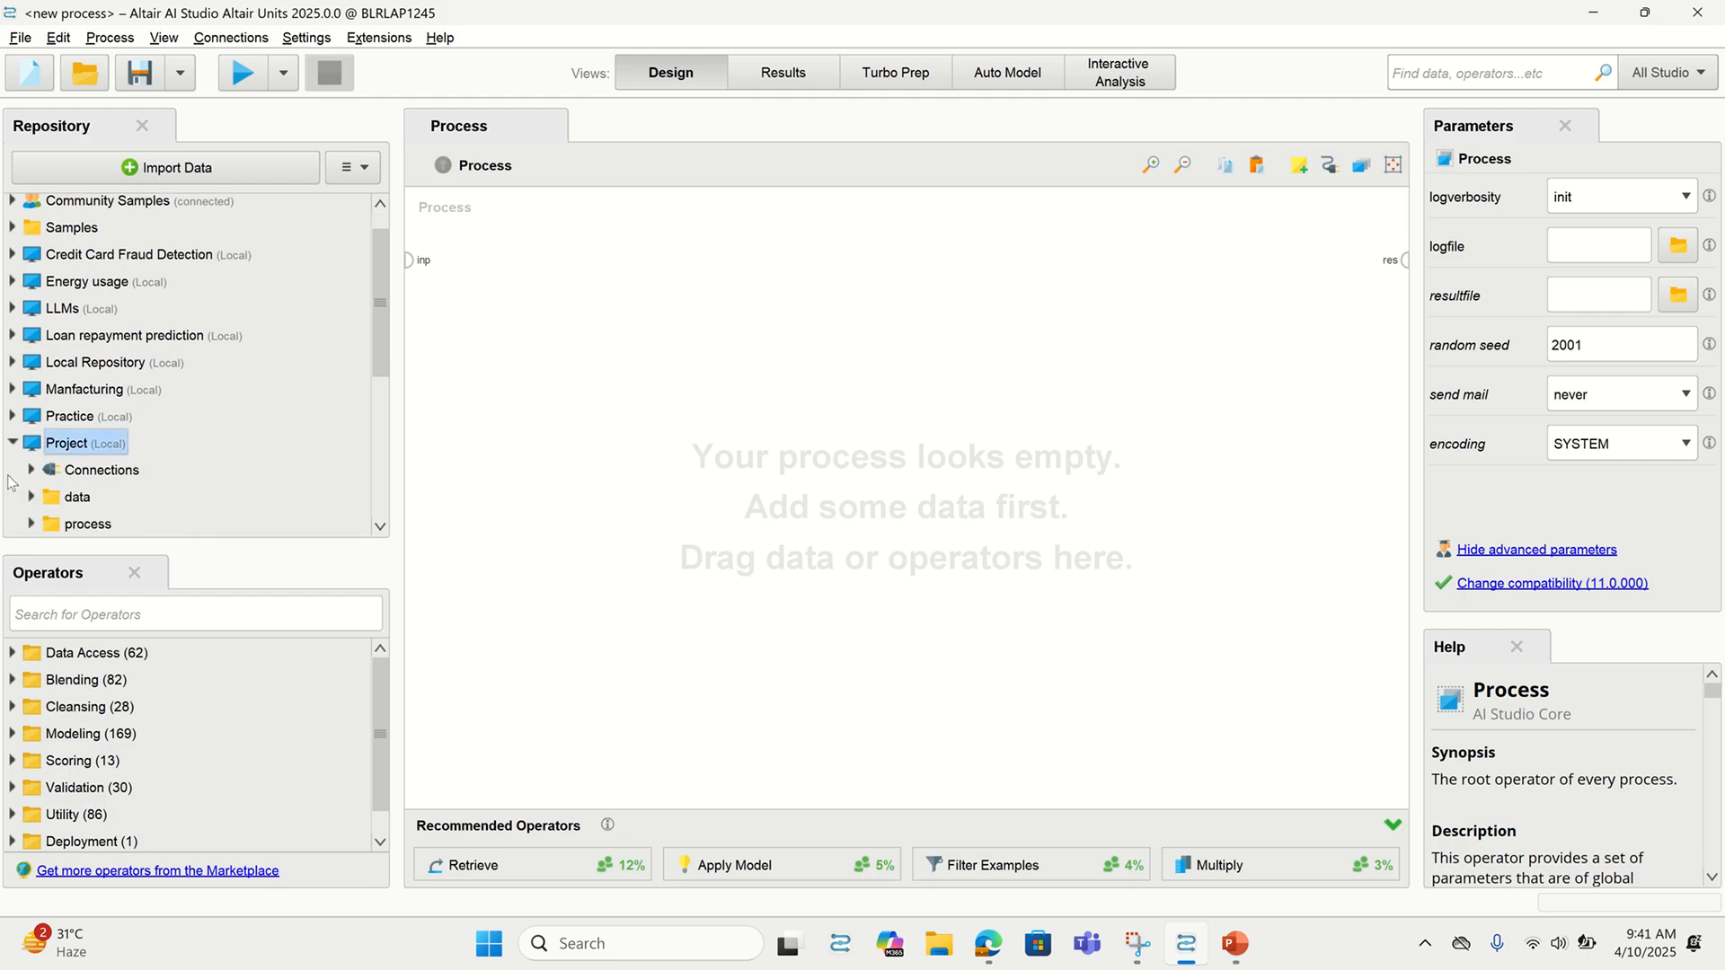
Open and dismiss the repository options, then select Project's data folder
click(349, 168)
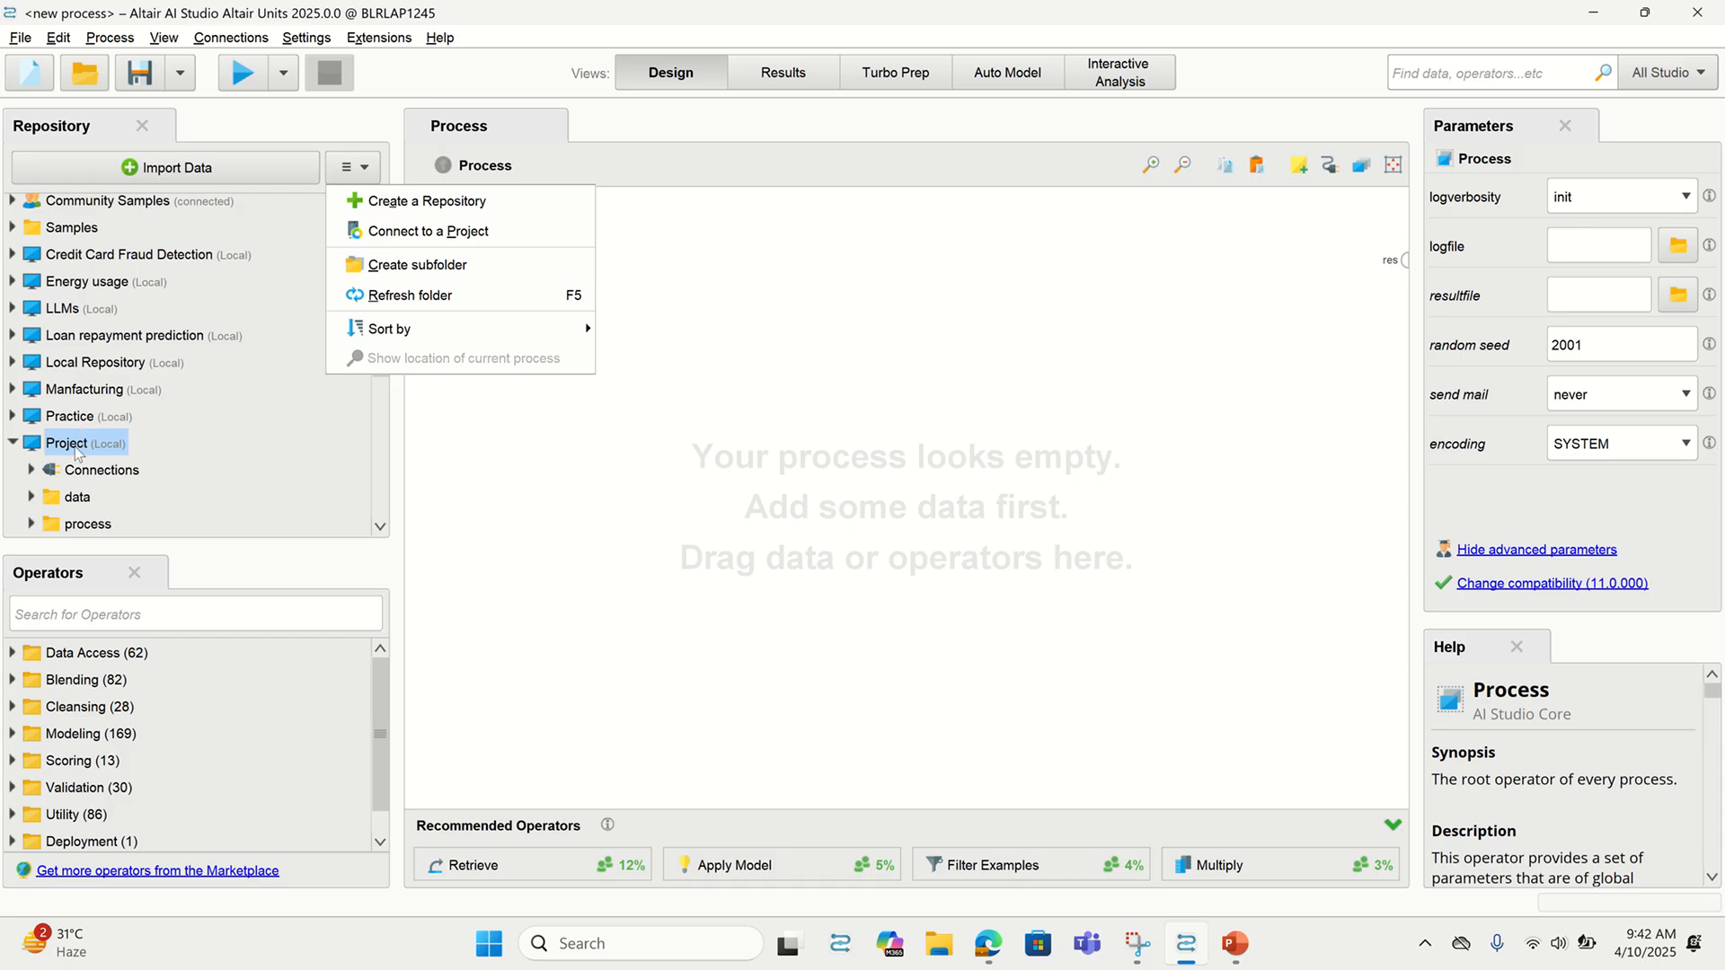
click(468, 456)
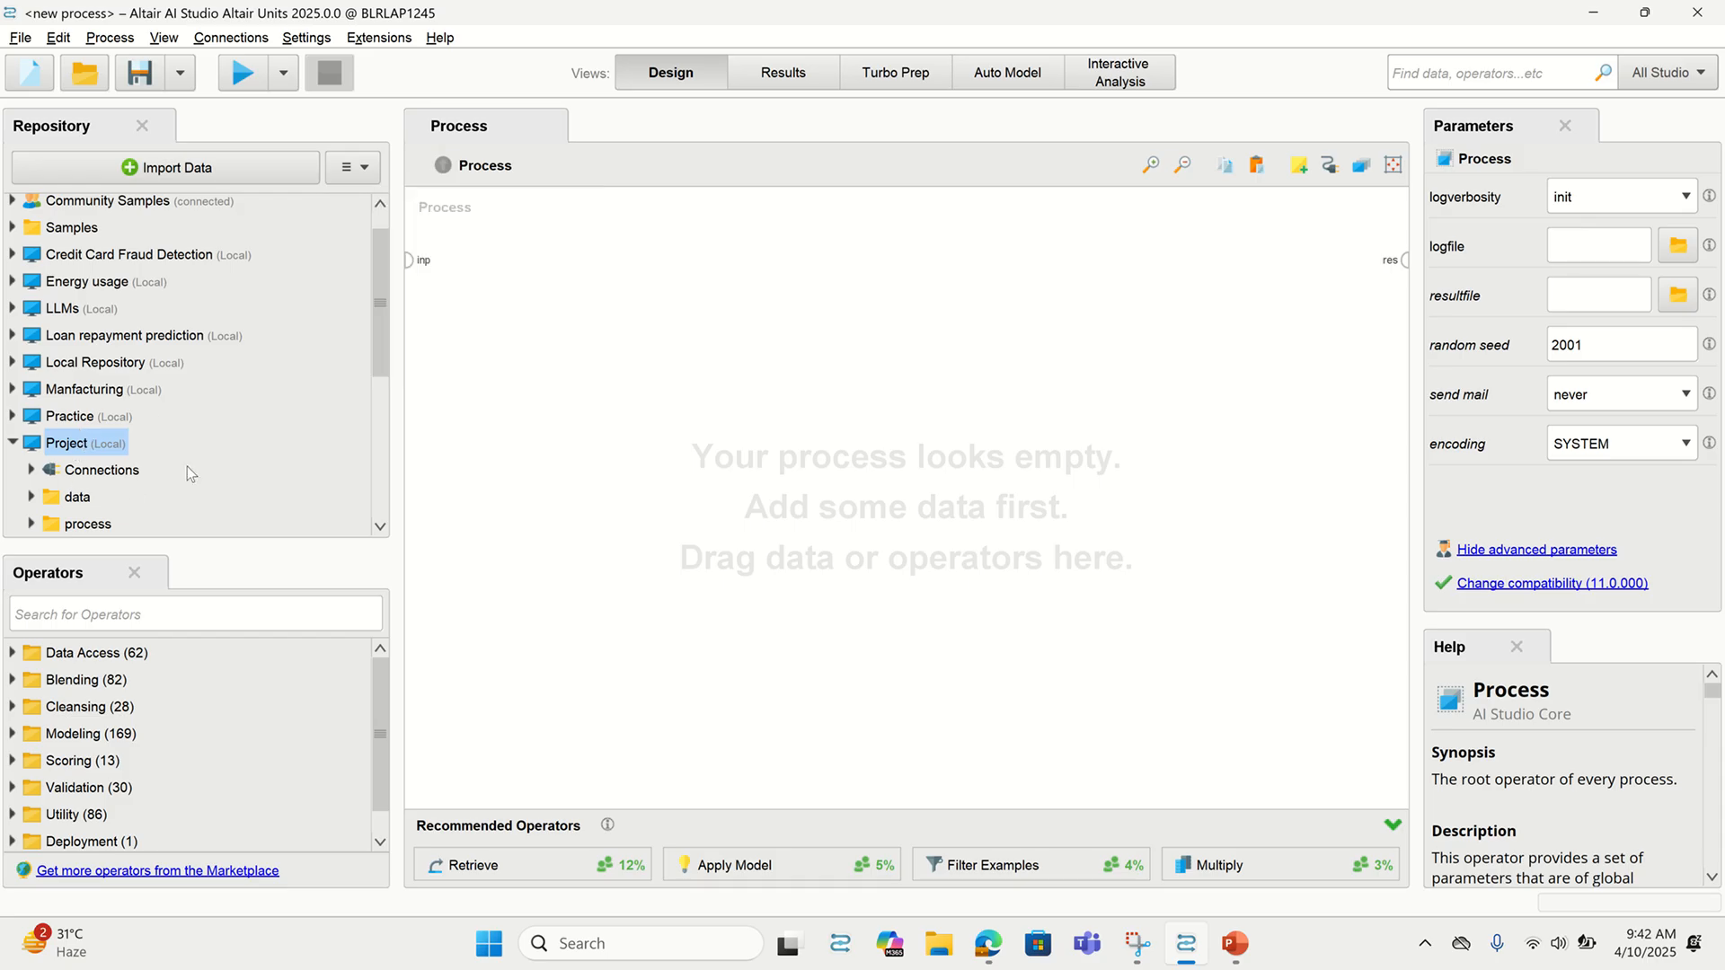
click(40, 500)
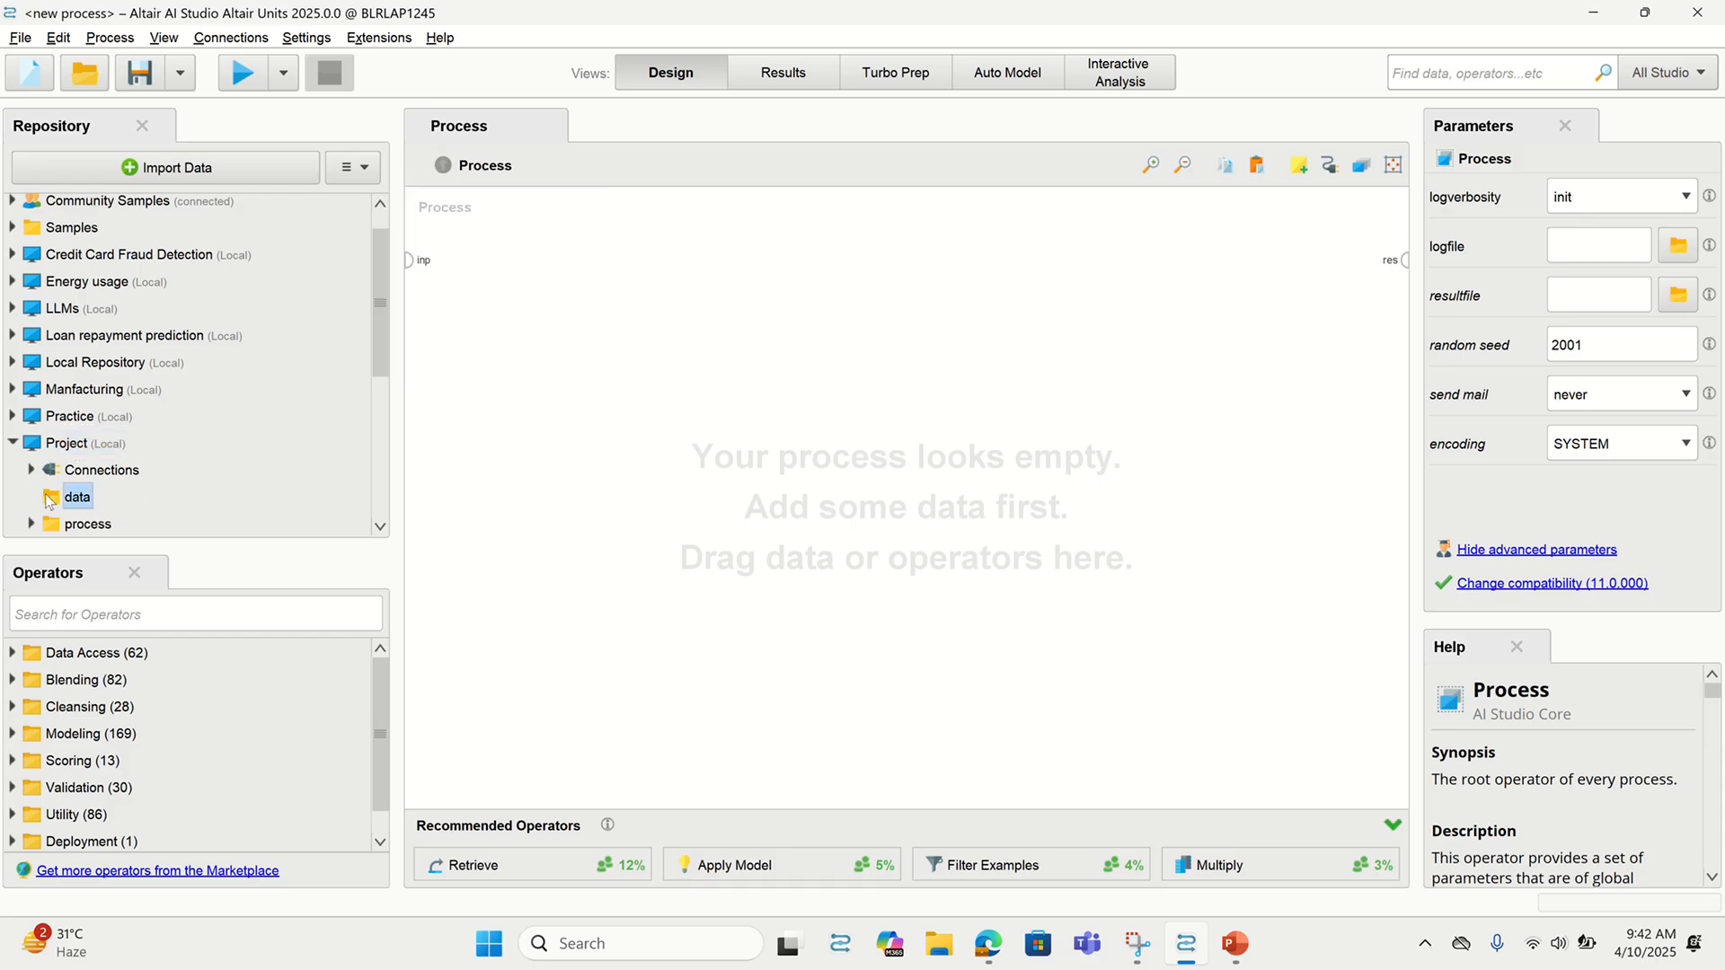
Import Online Retail.xlsx from My Computer's last directory and preview cells A:H
click(176, 169)
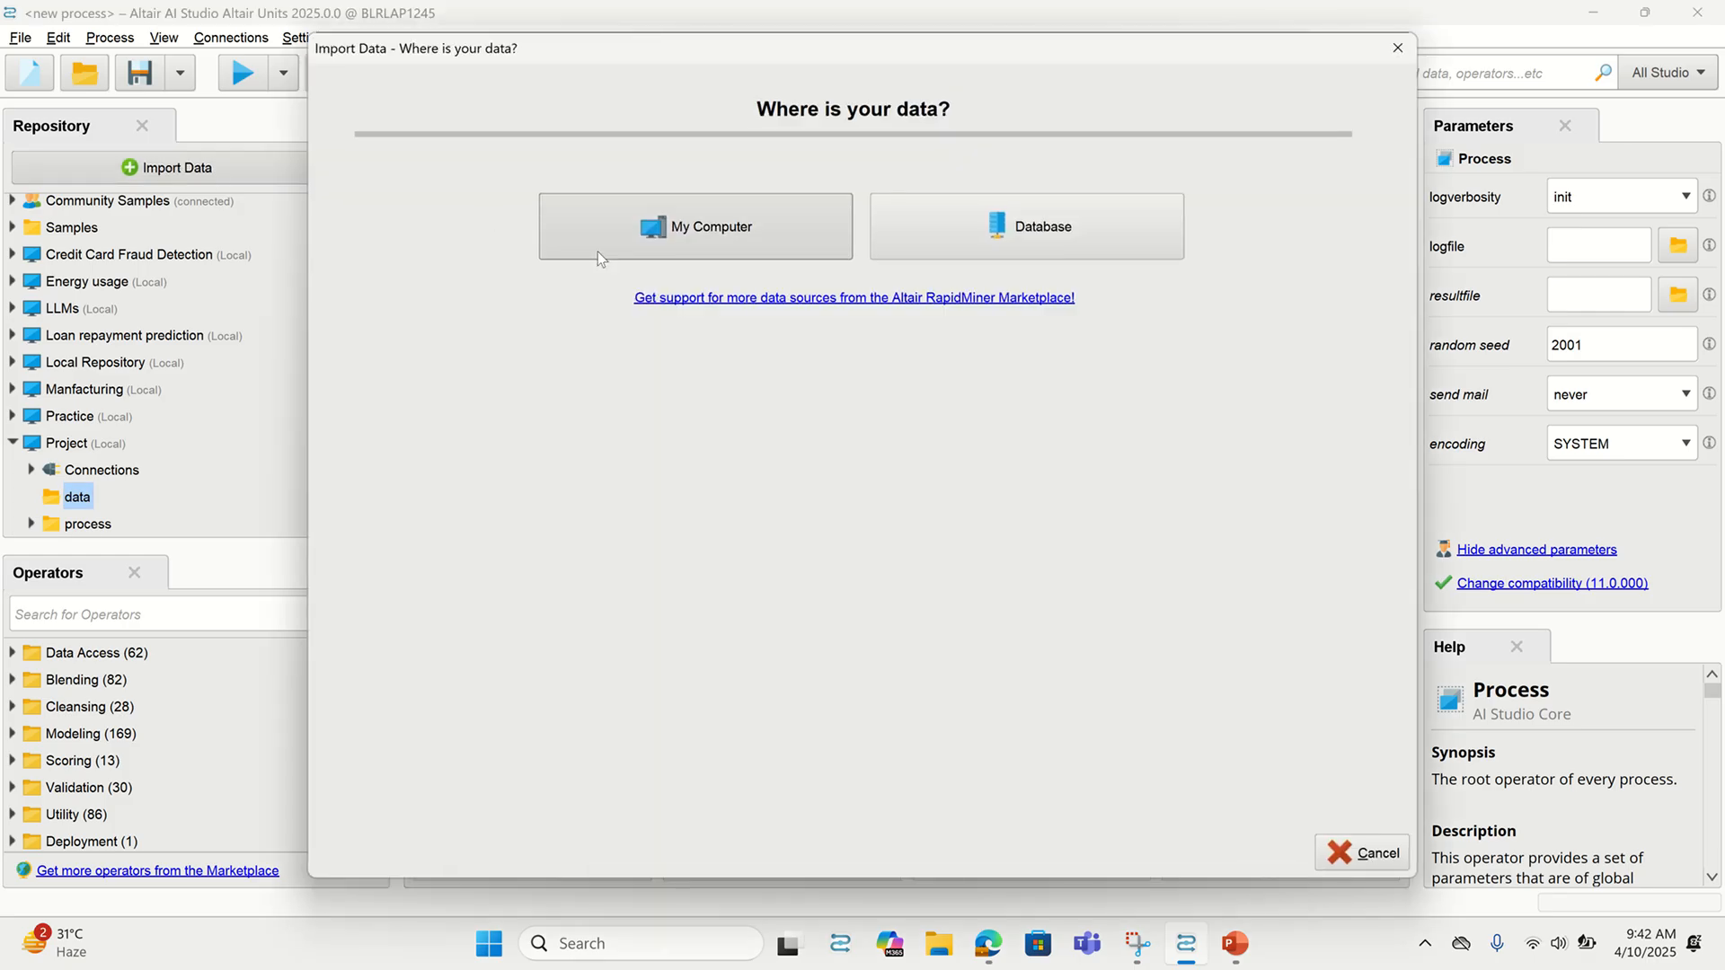
click(630, 252)
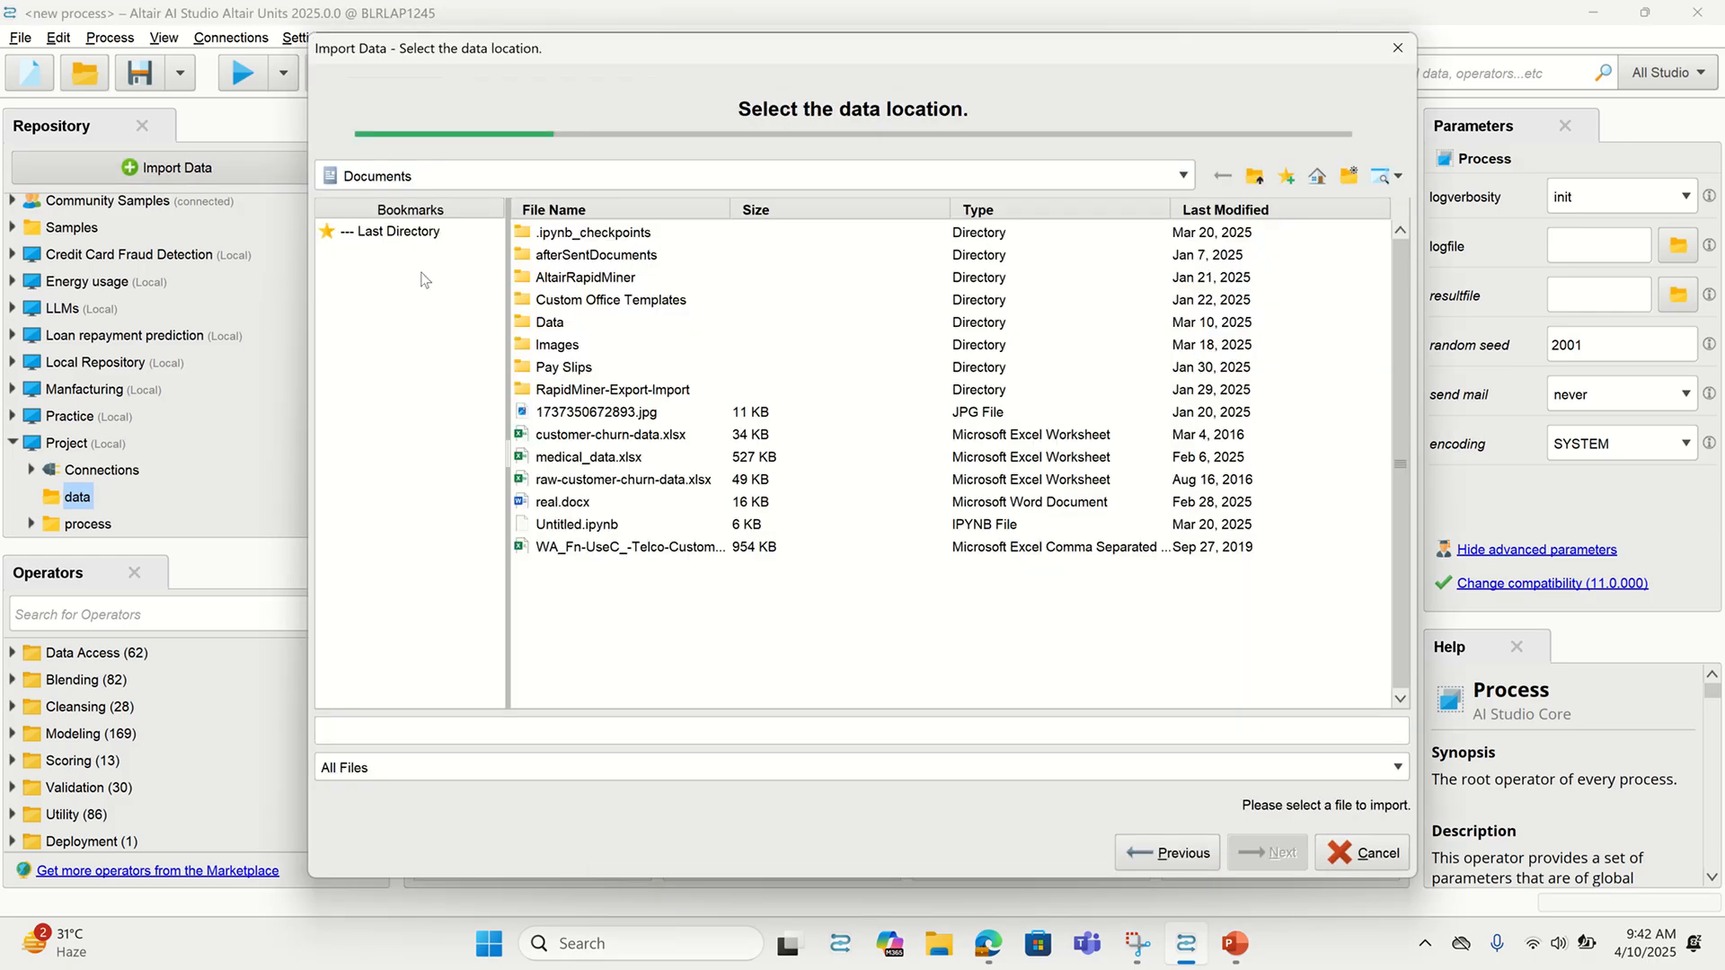
click(391, 236)
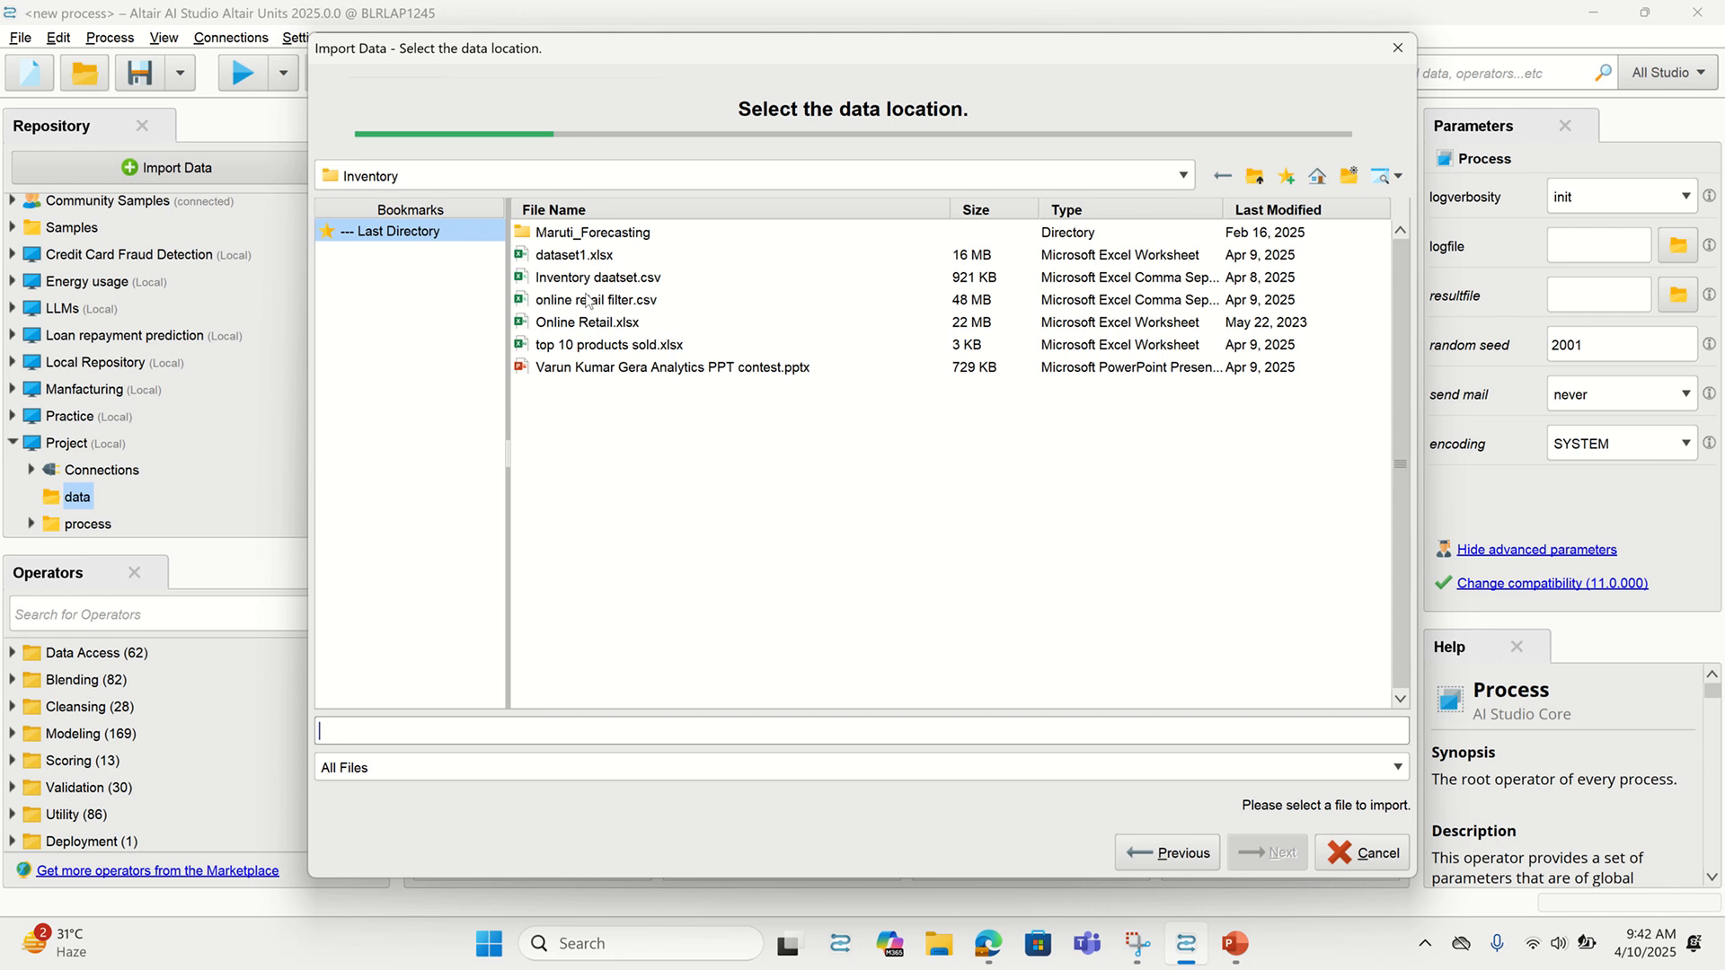
click(585, 323)
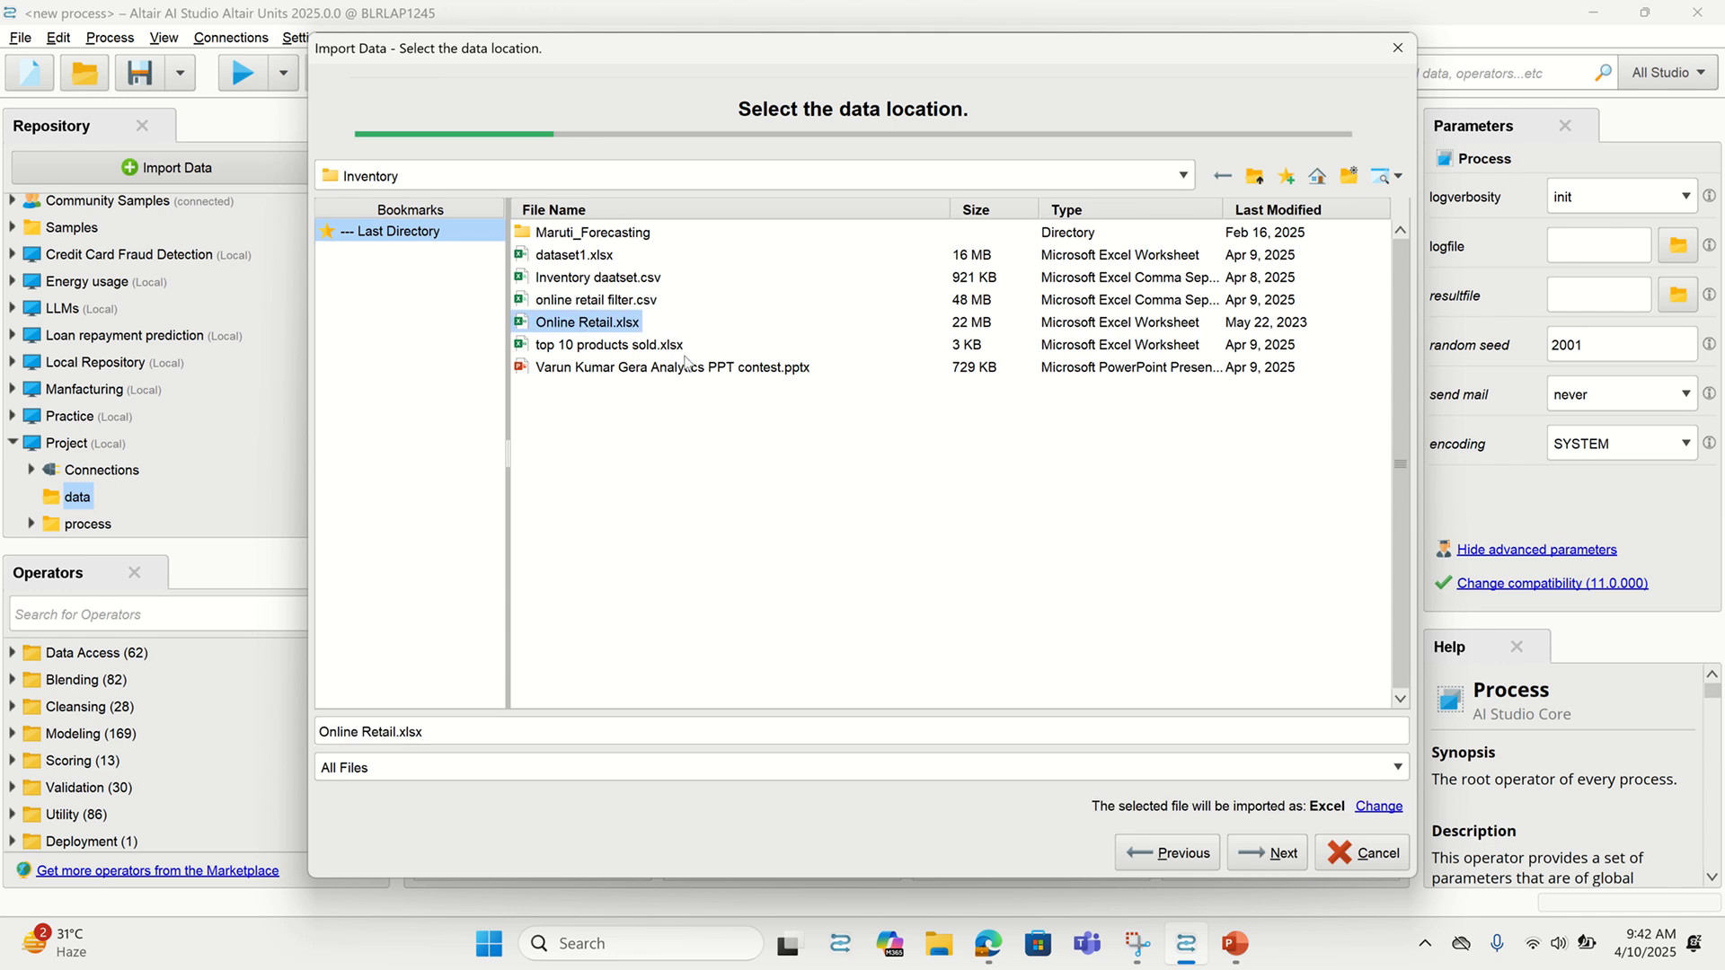
click(1252, 856)
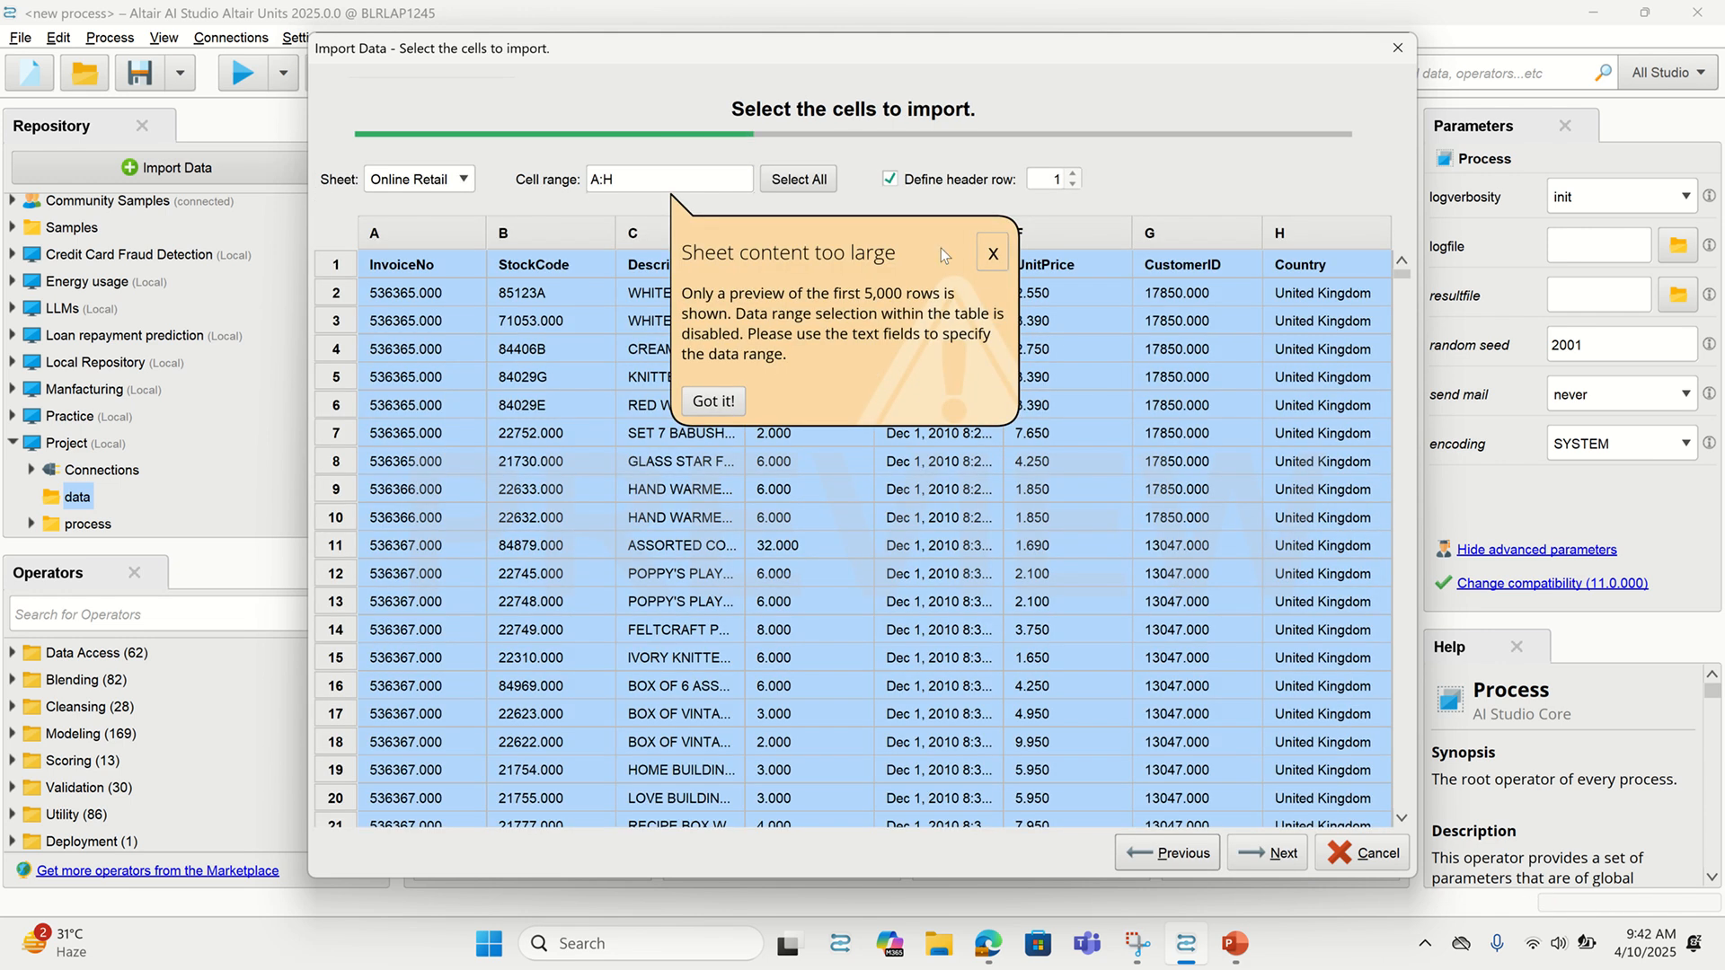
click(995, 254)
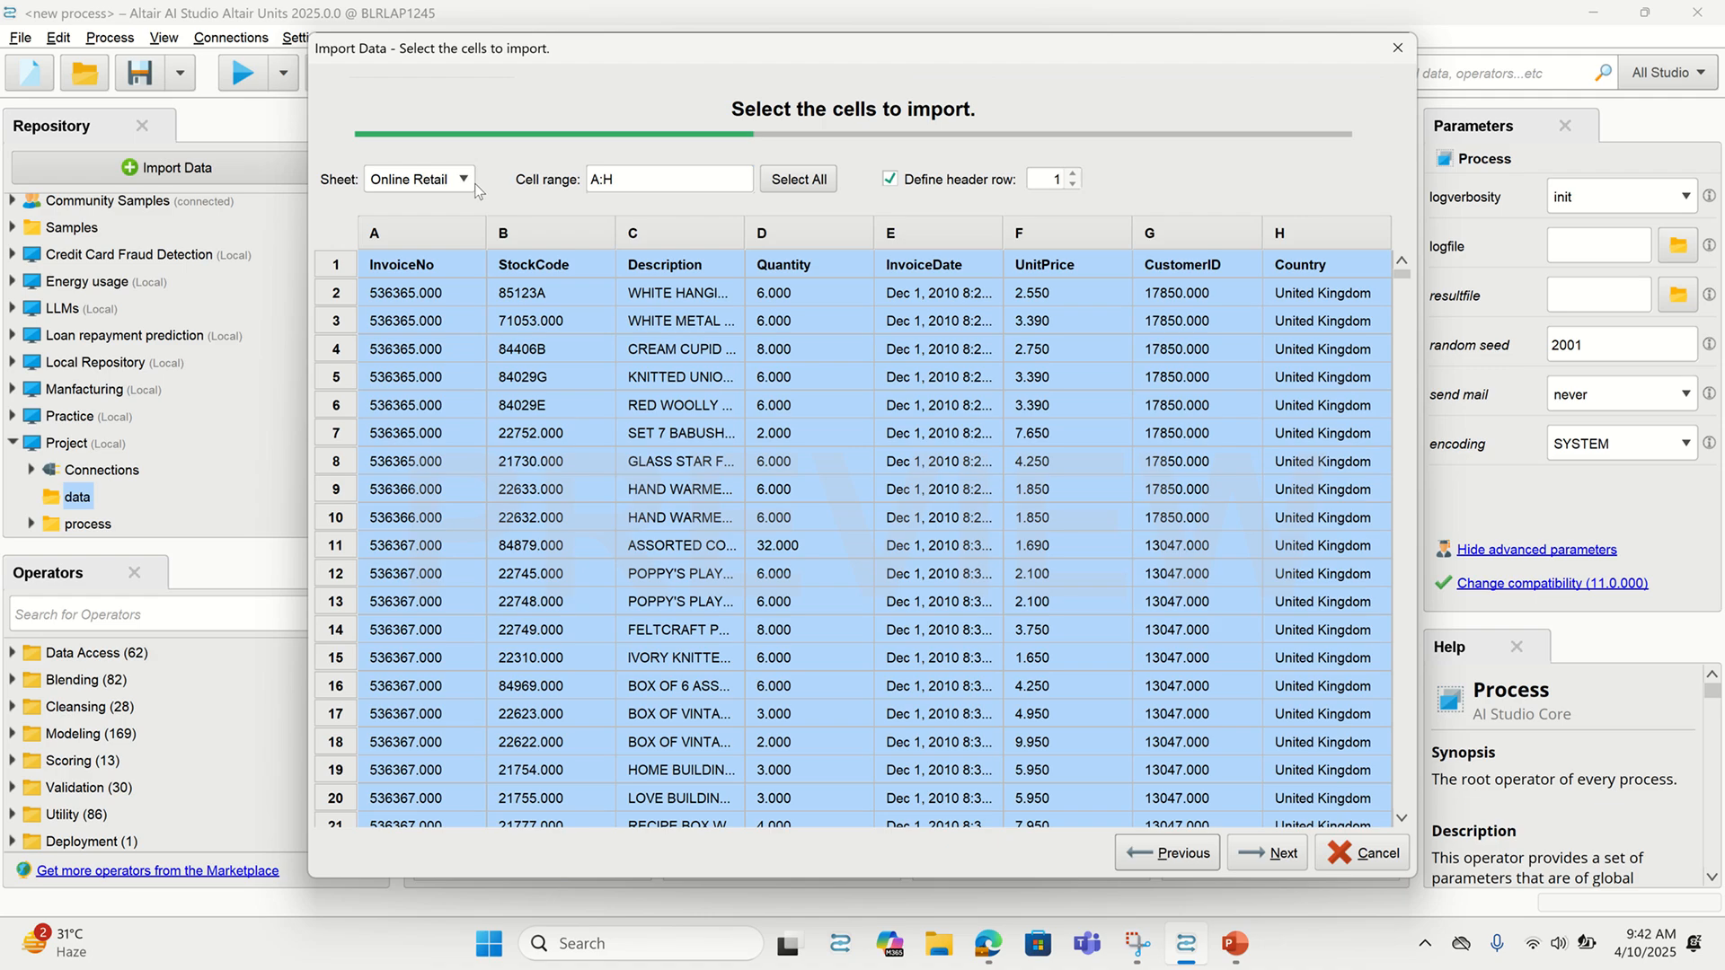
Target the import at //Project/data/Online Retail, then review and close the InvoiceNo parse error
click(1267, 853)
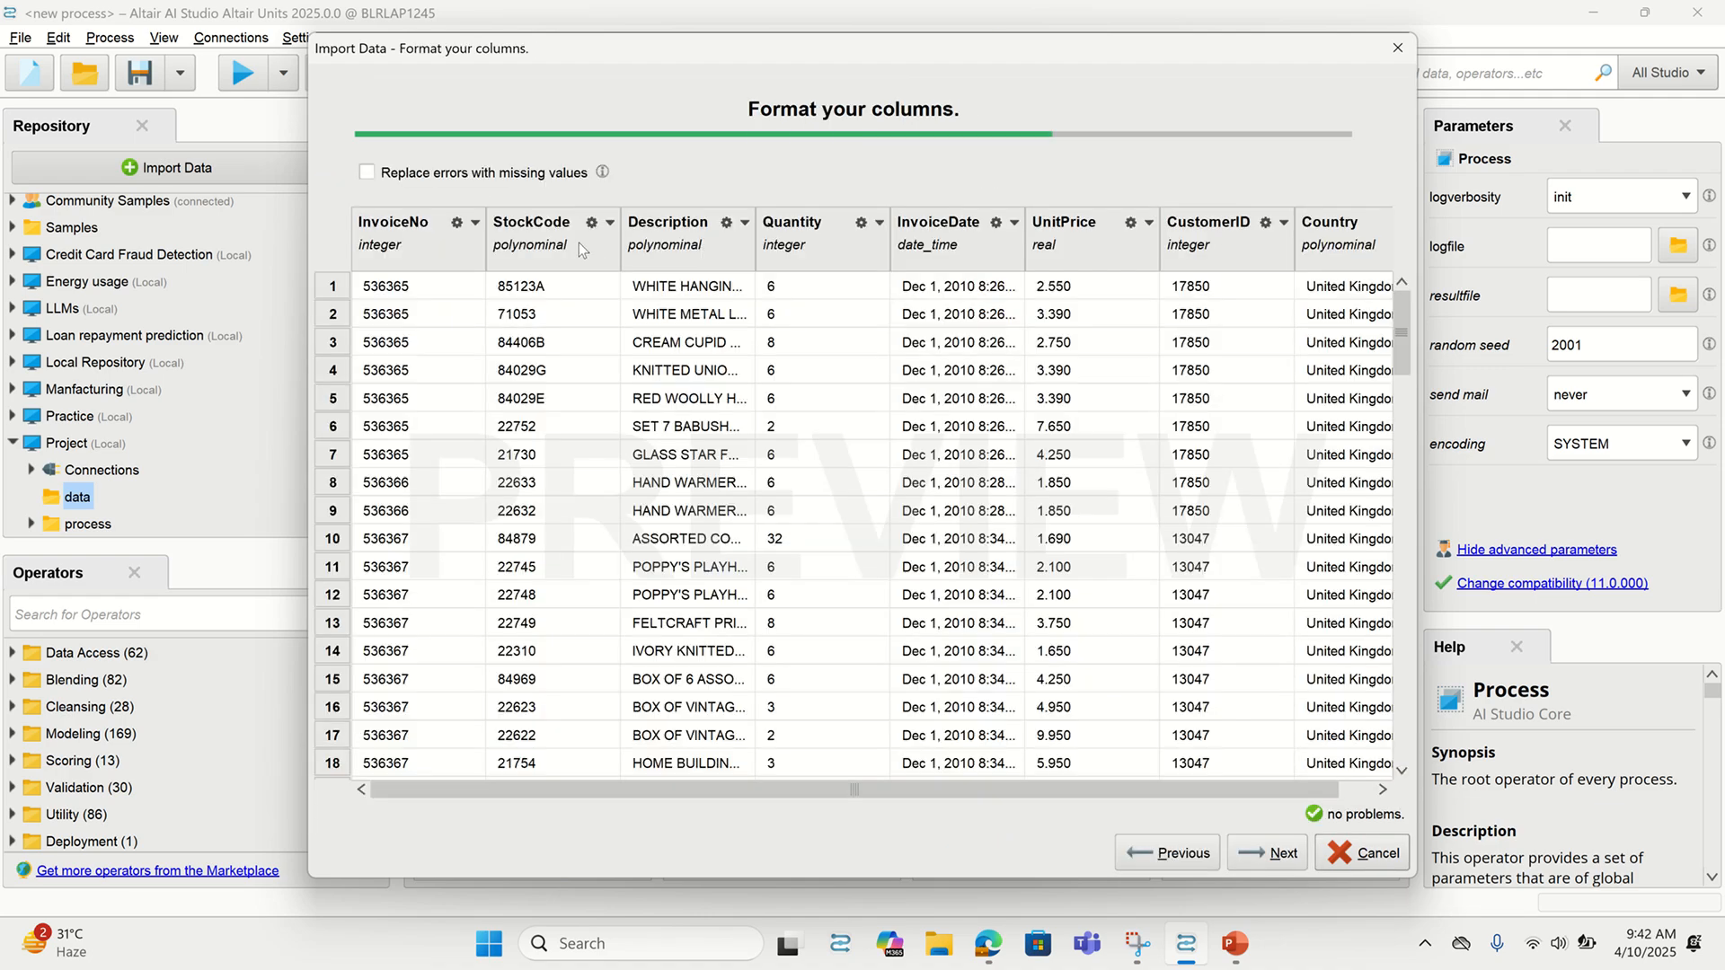
click(611, 223)
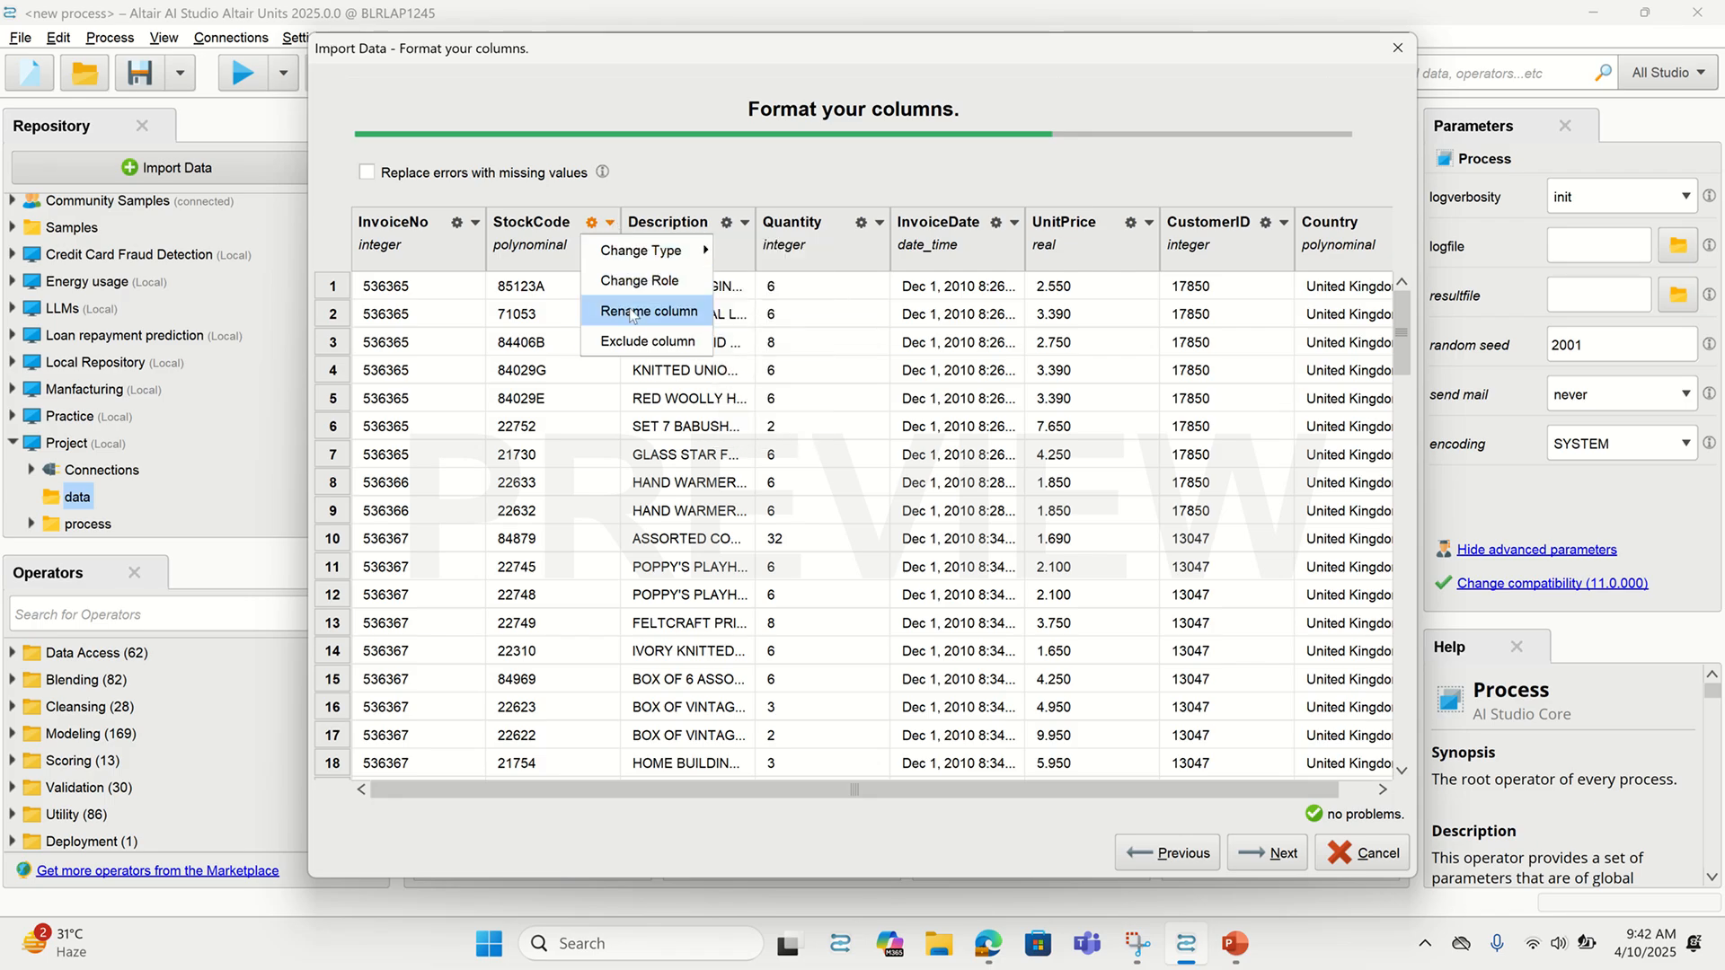
click(1276, 855)
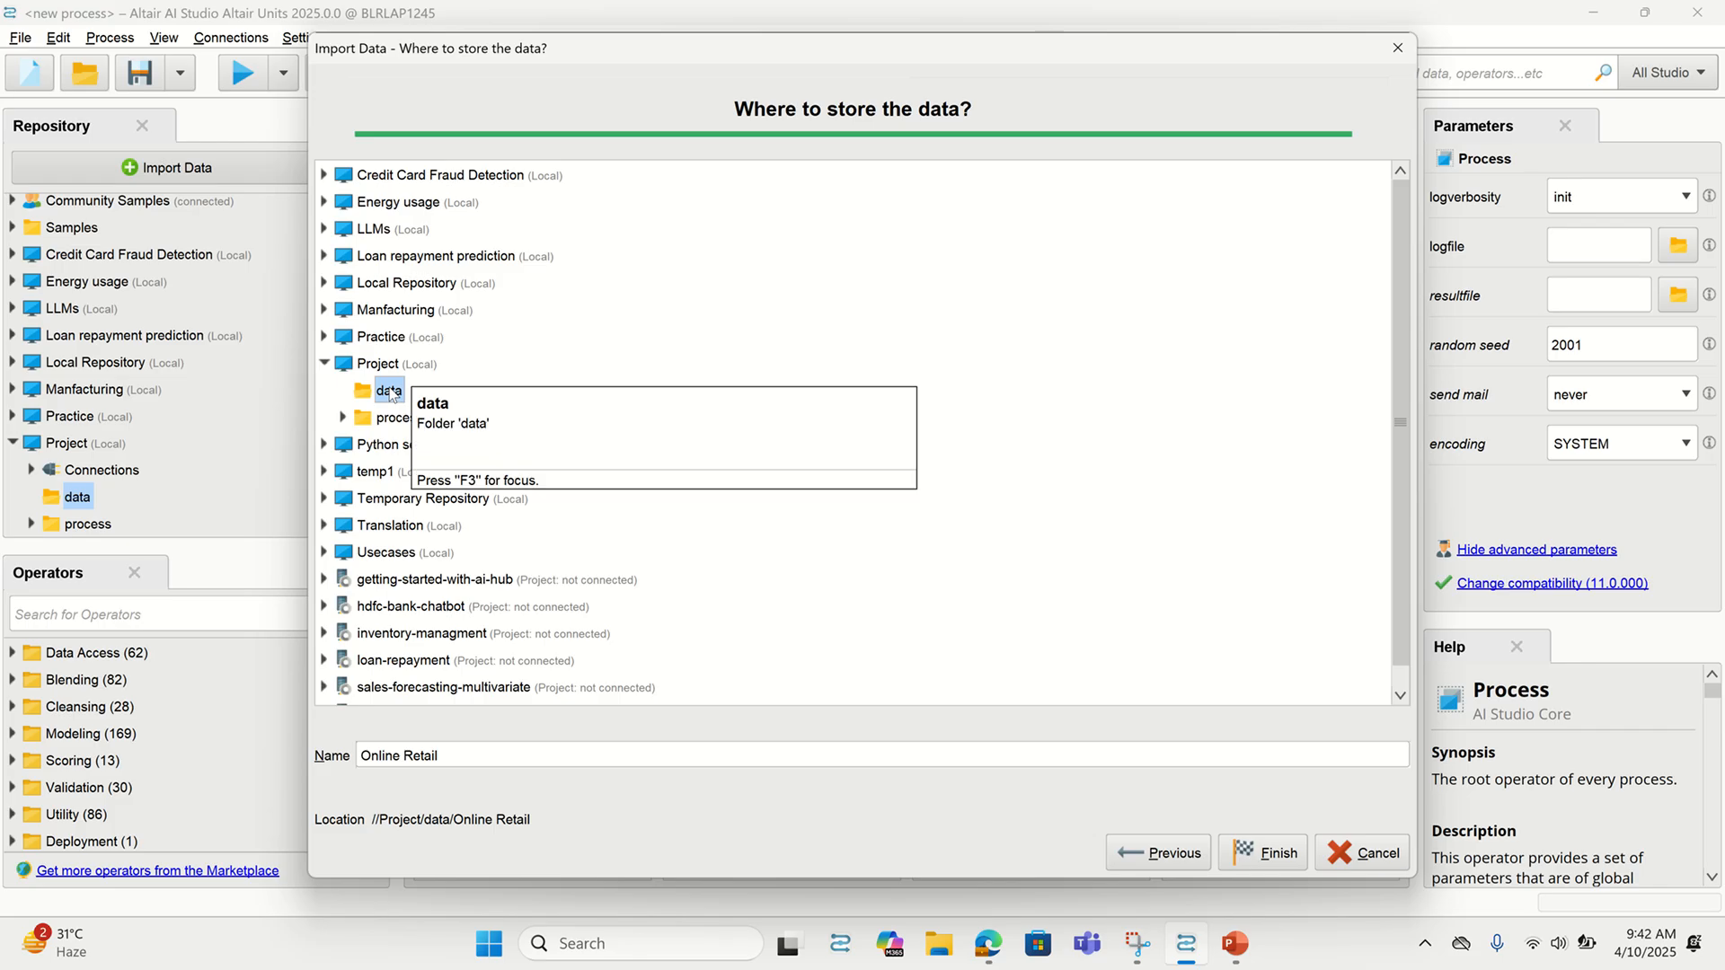
click(1260, 852)
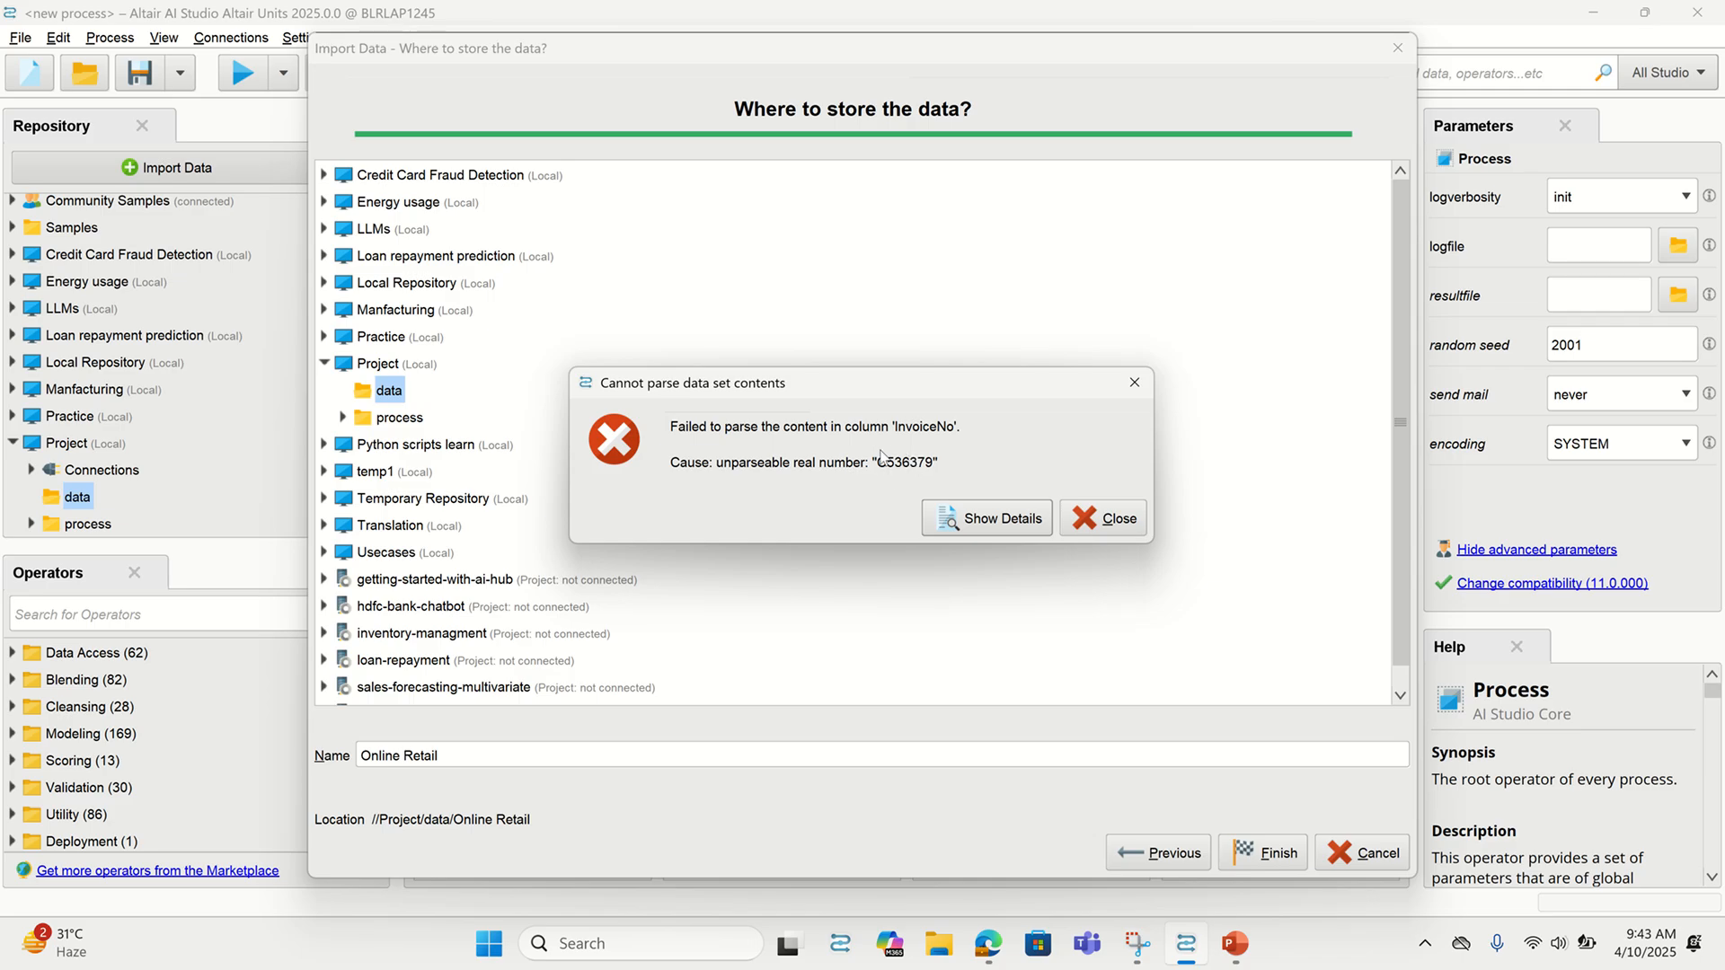
click(1021, 530)
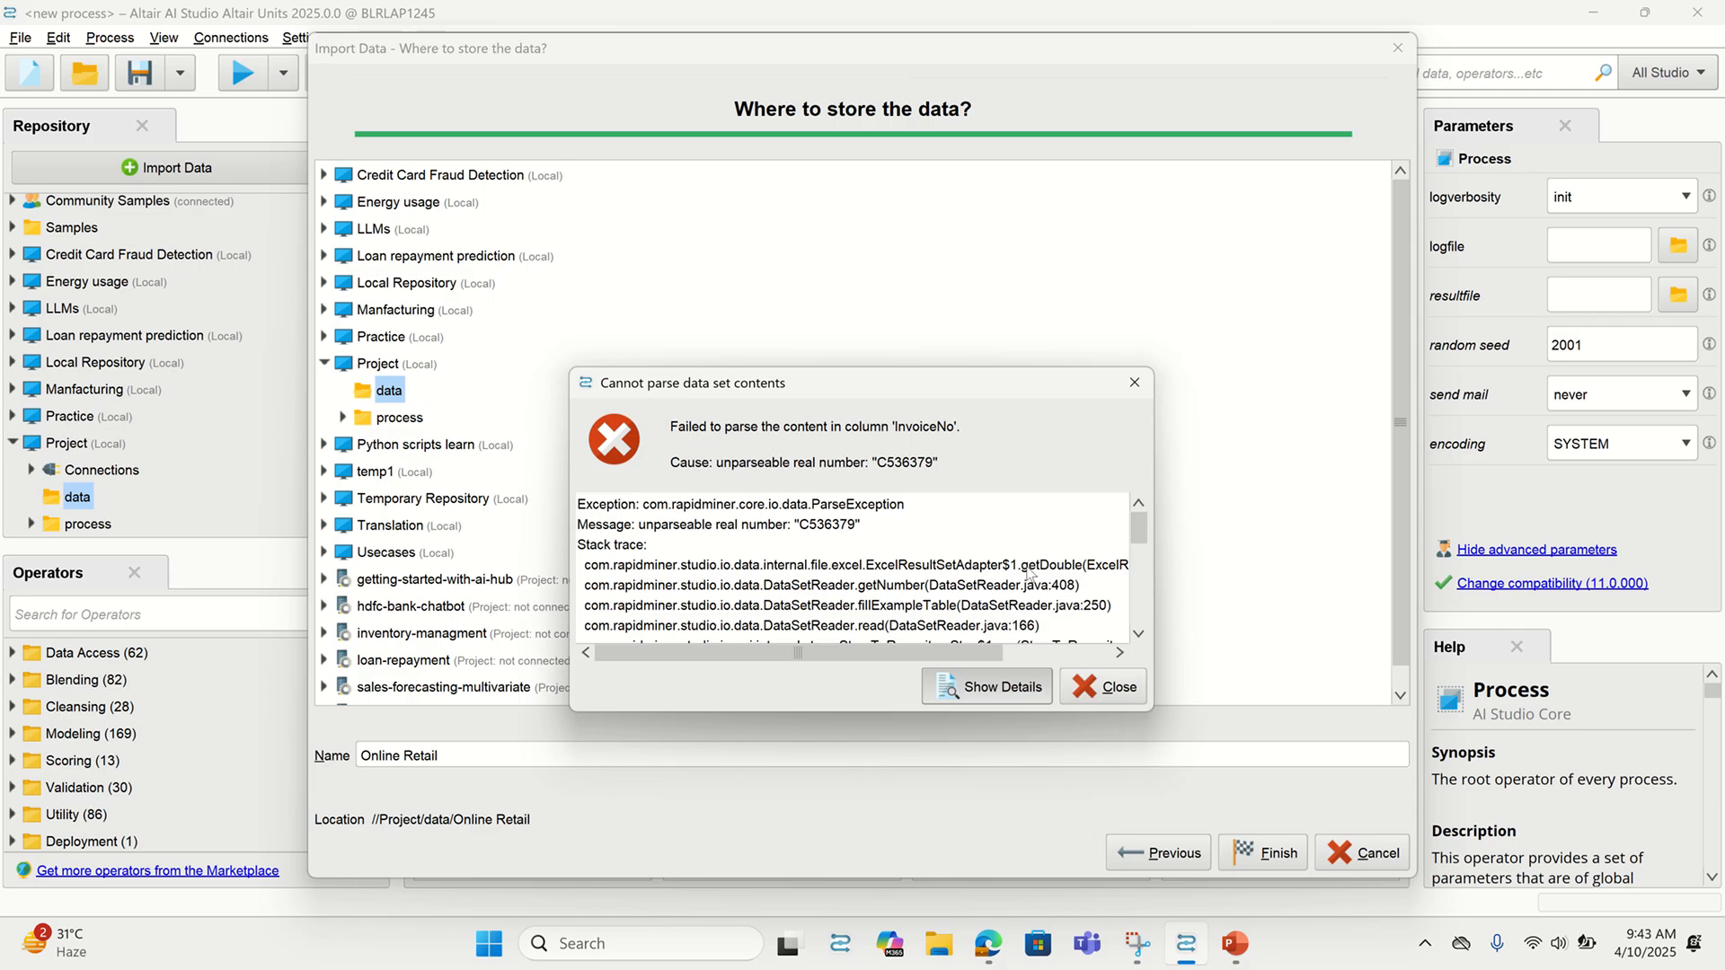
click(1105, 687)
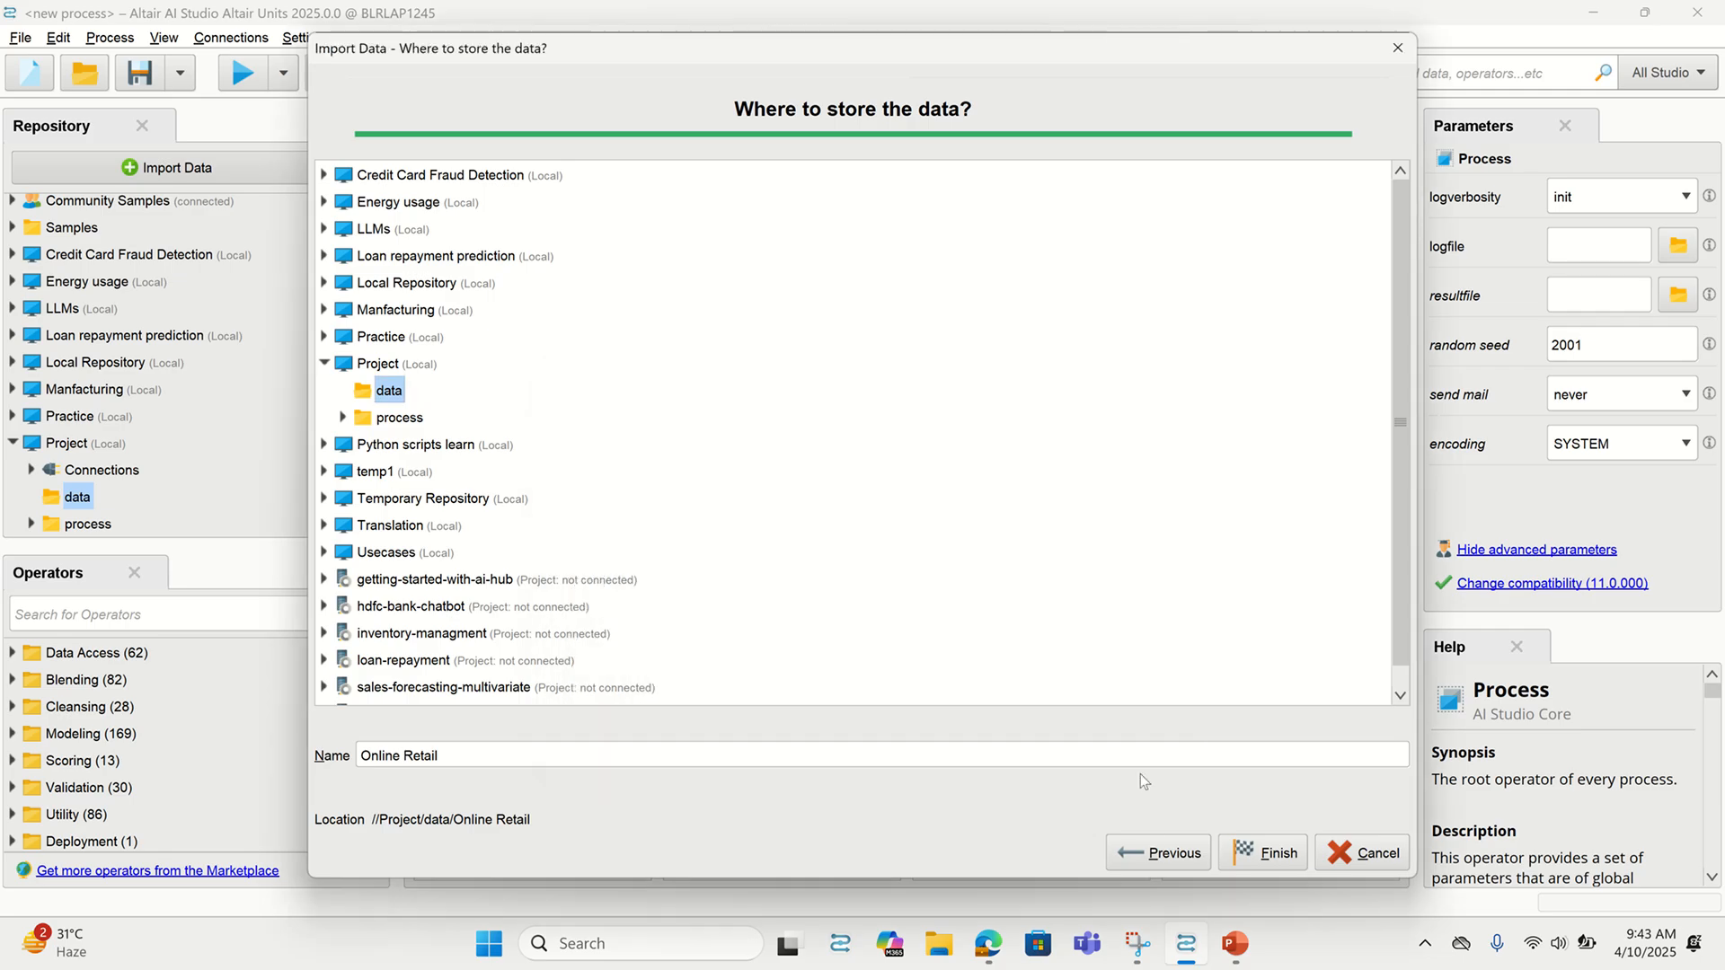
Retype the InvoiceNo column as polynominal and rerun the import into Project's data folder
click(1159, 853)
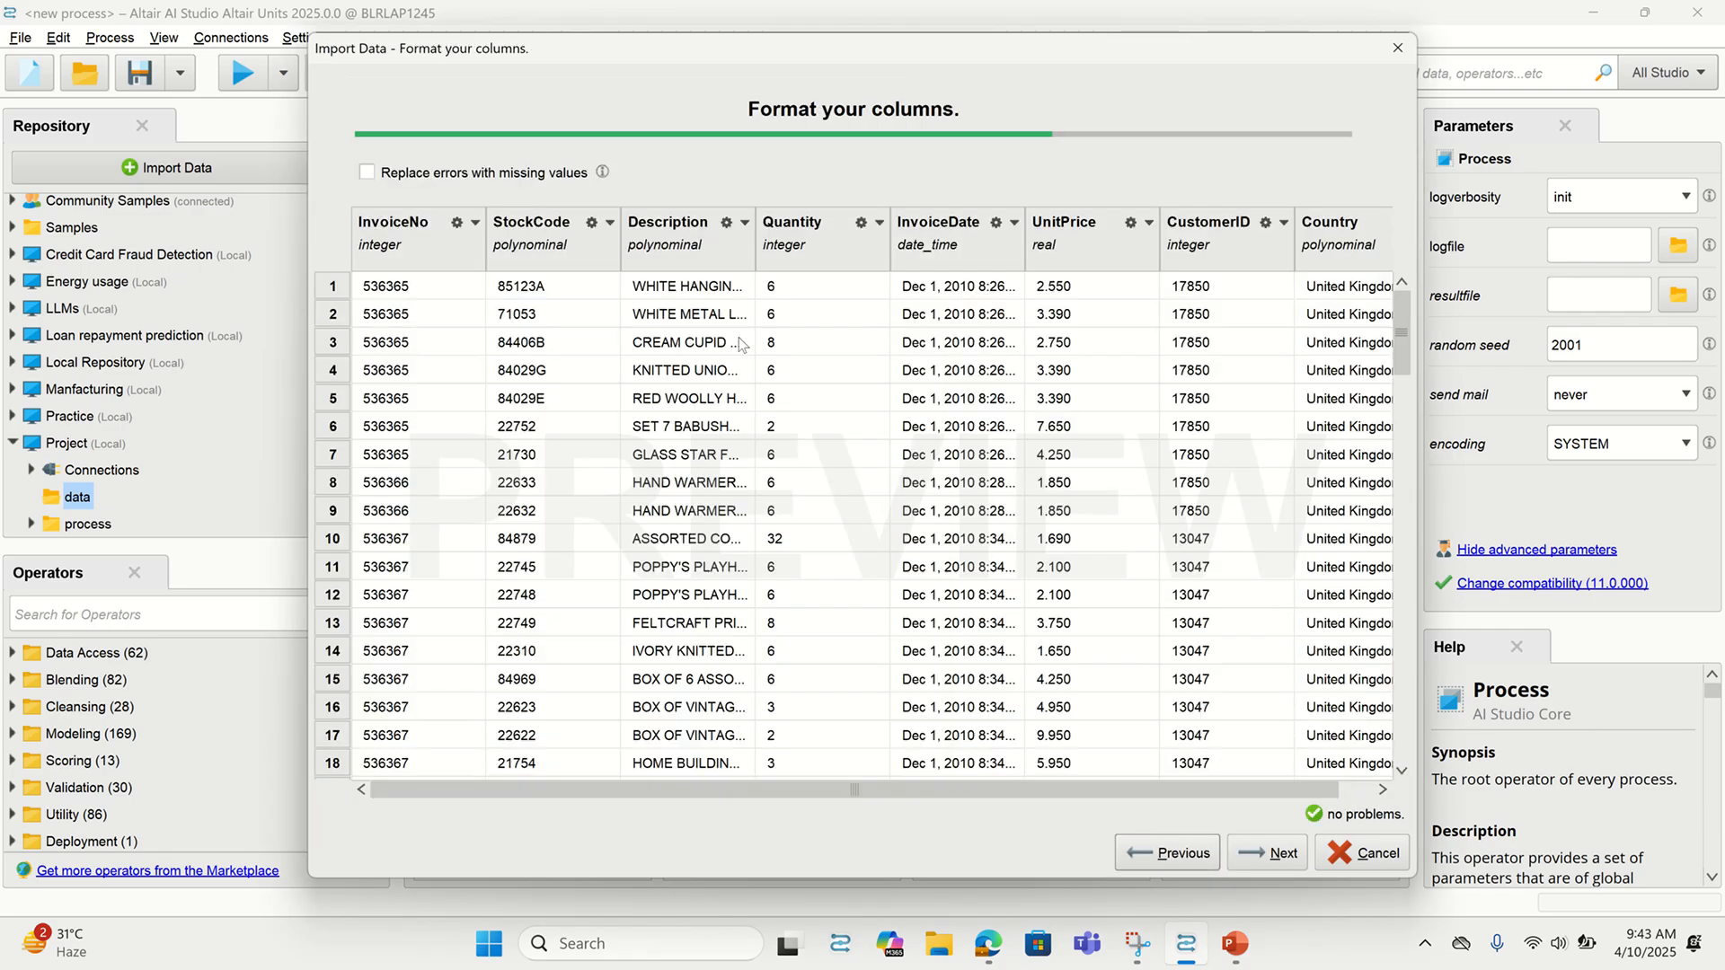
click(469, 232)
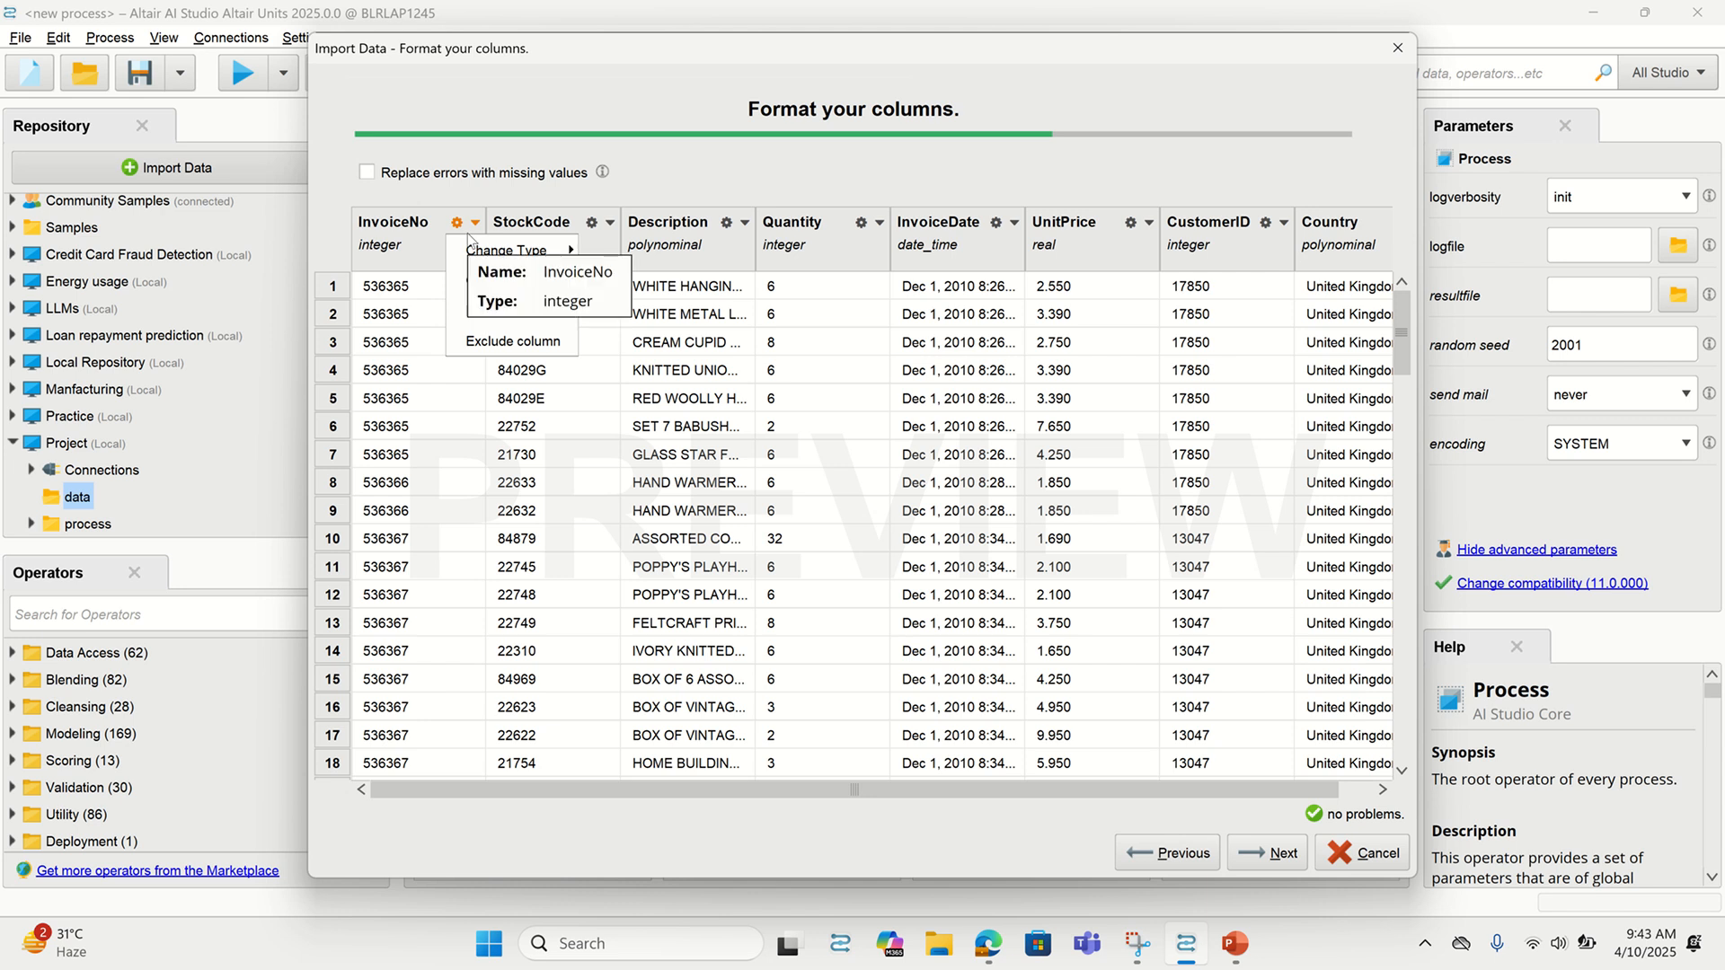
mouse_move(492, 262)
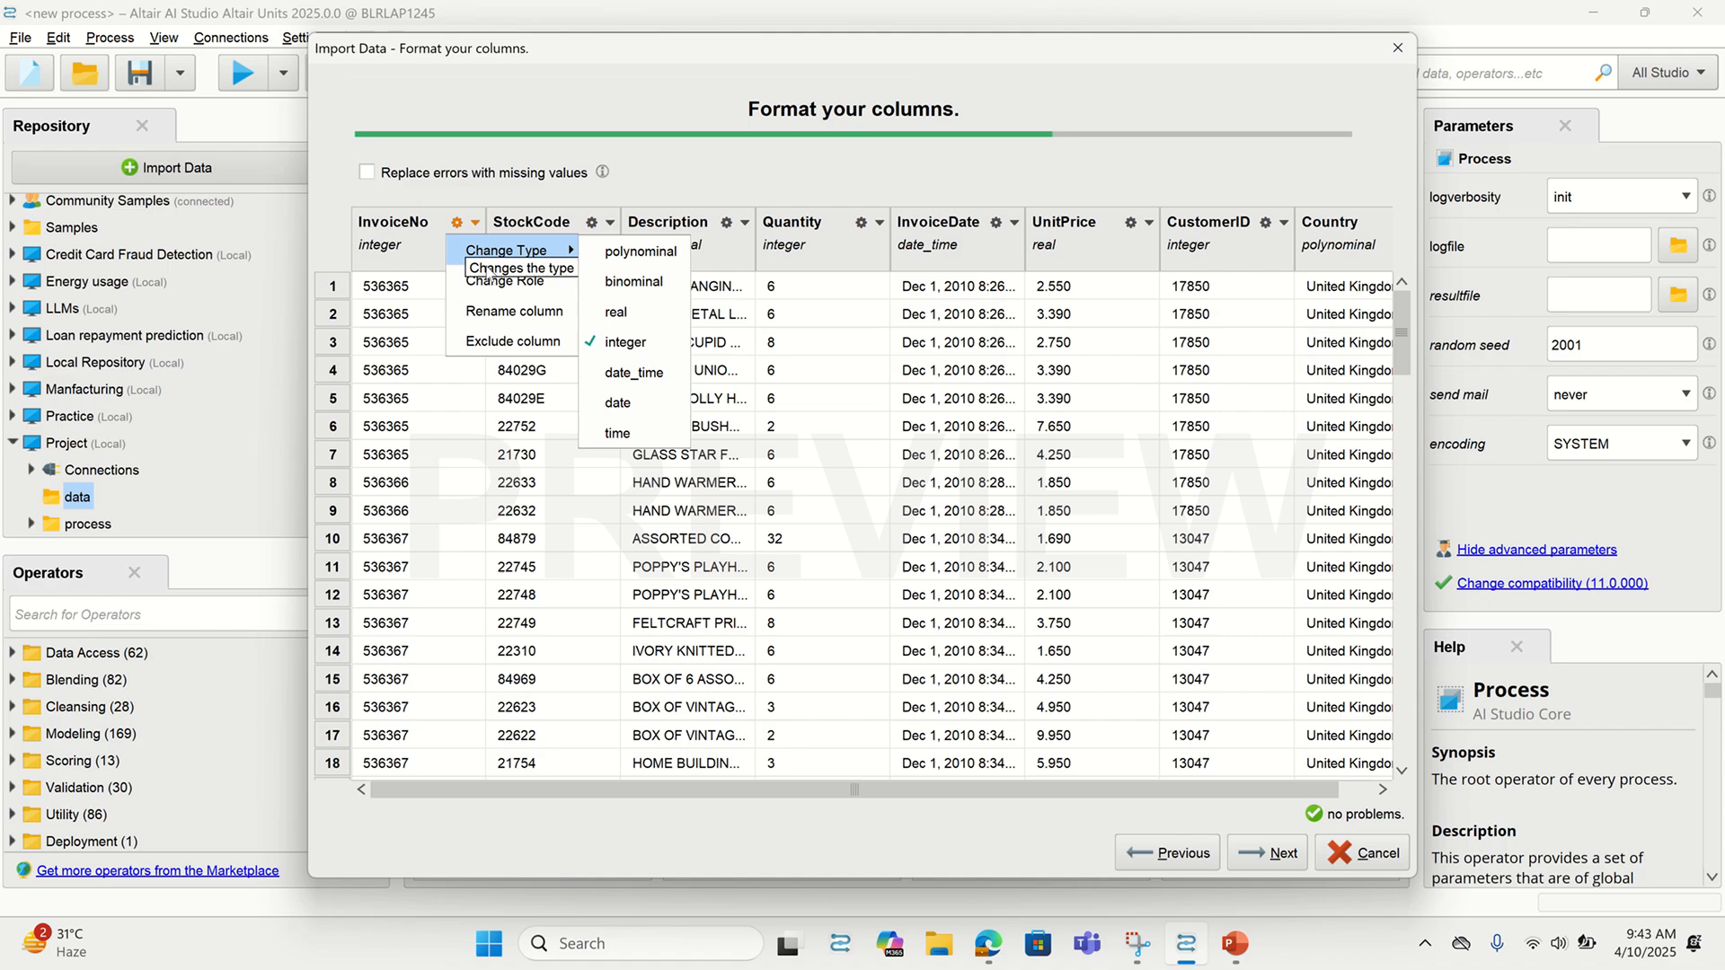
click(616, 262)
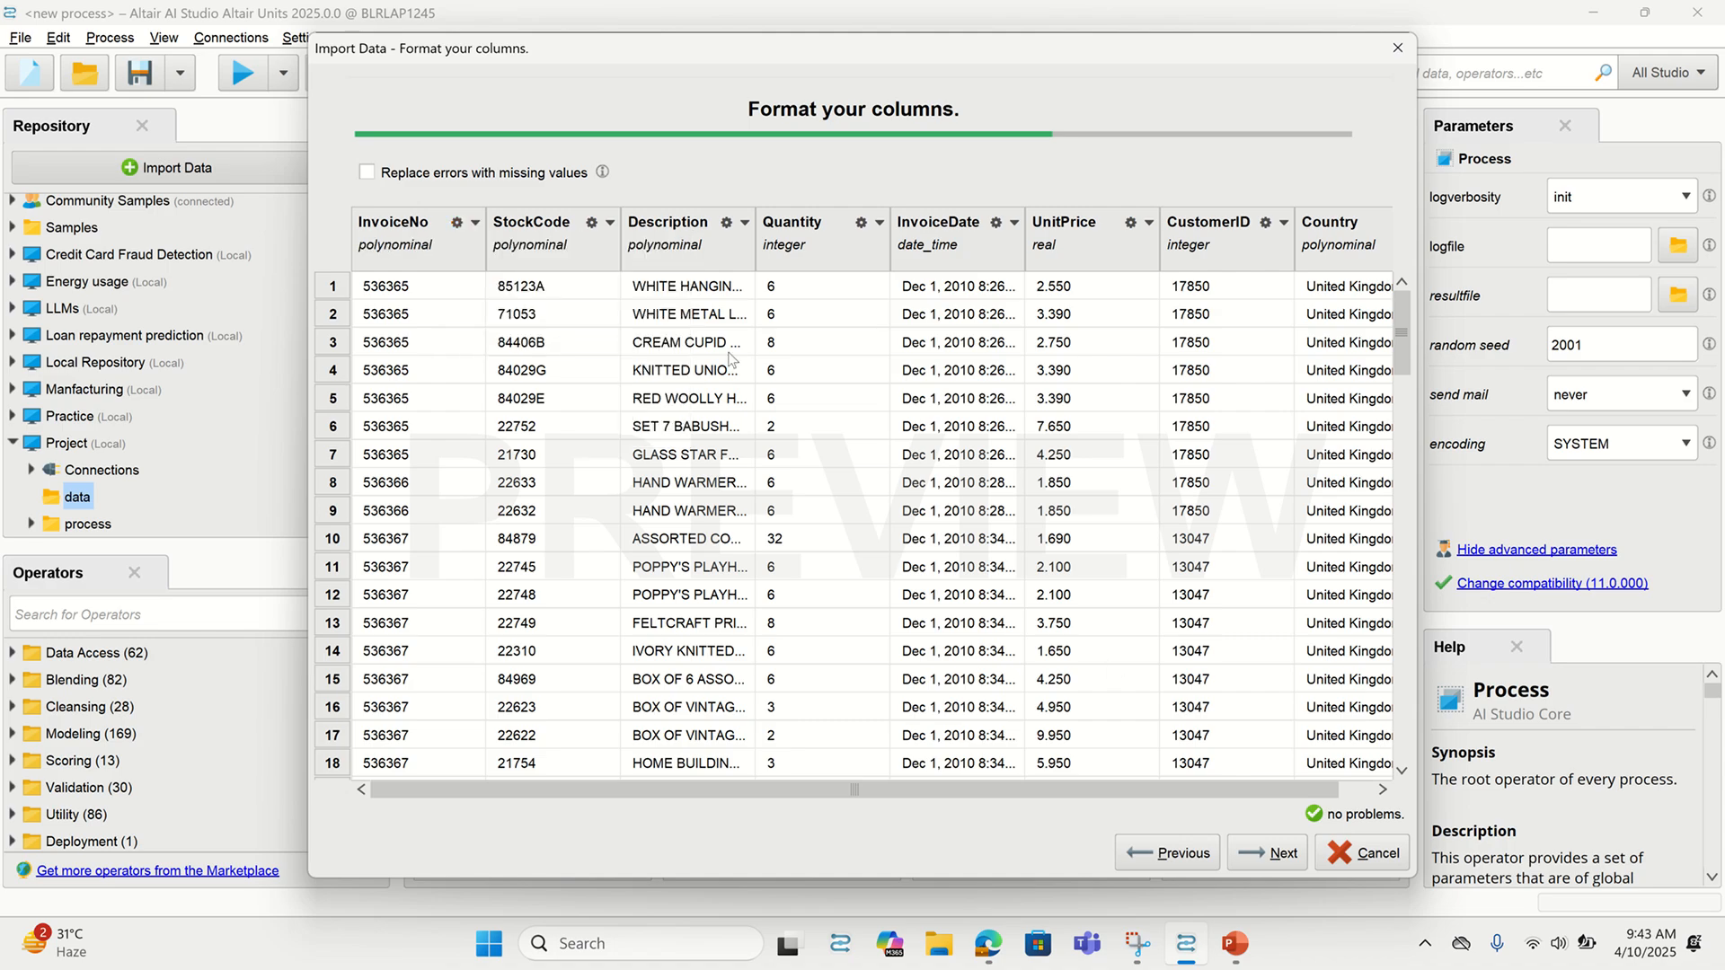
click(1279, 858)
click(1276, 864)
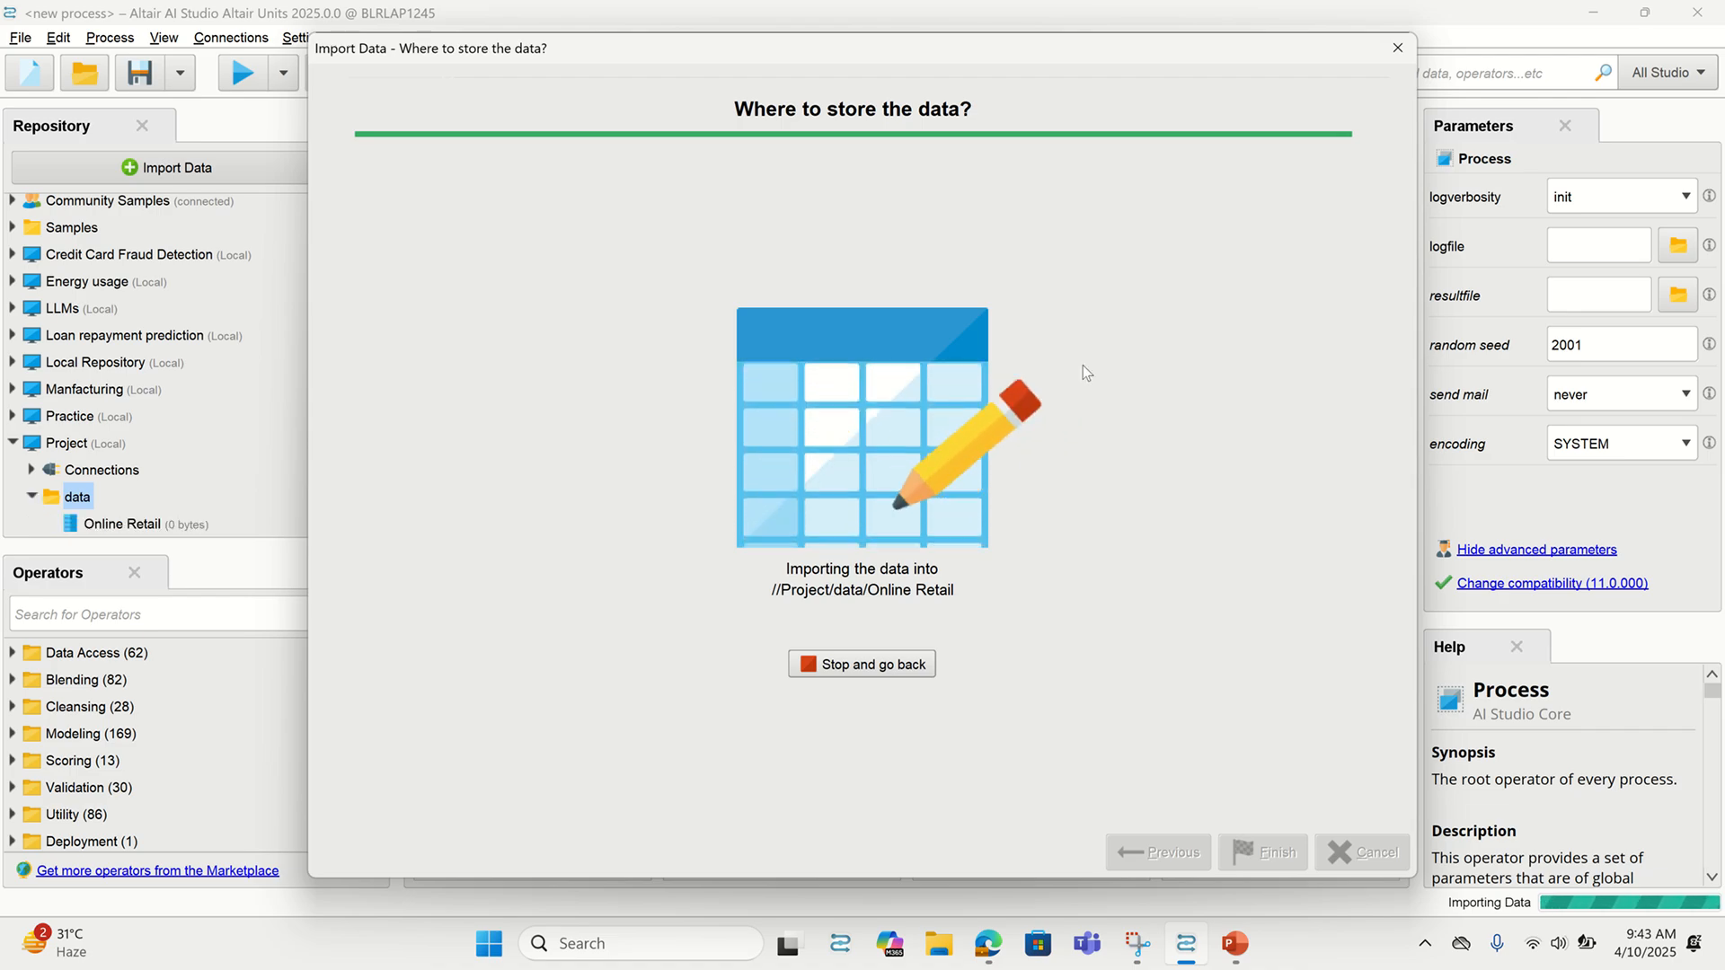
Review the 541,909-example Online Retail table, widen InvoiceNo, and return to Design
mouse_move(800, 3)
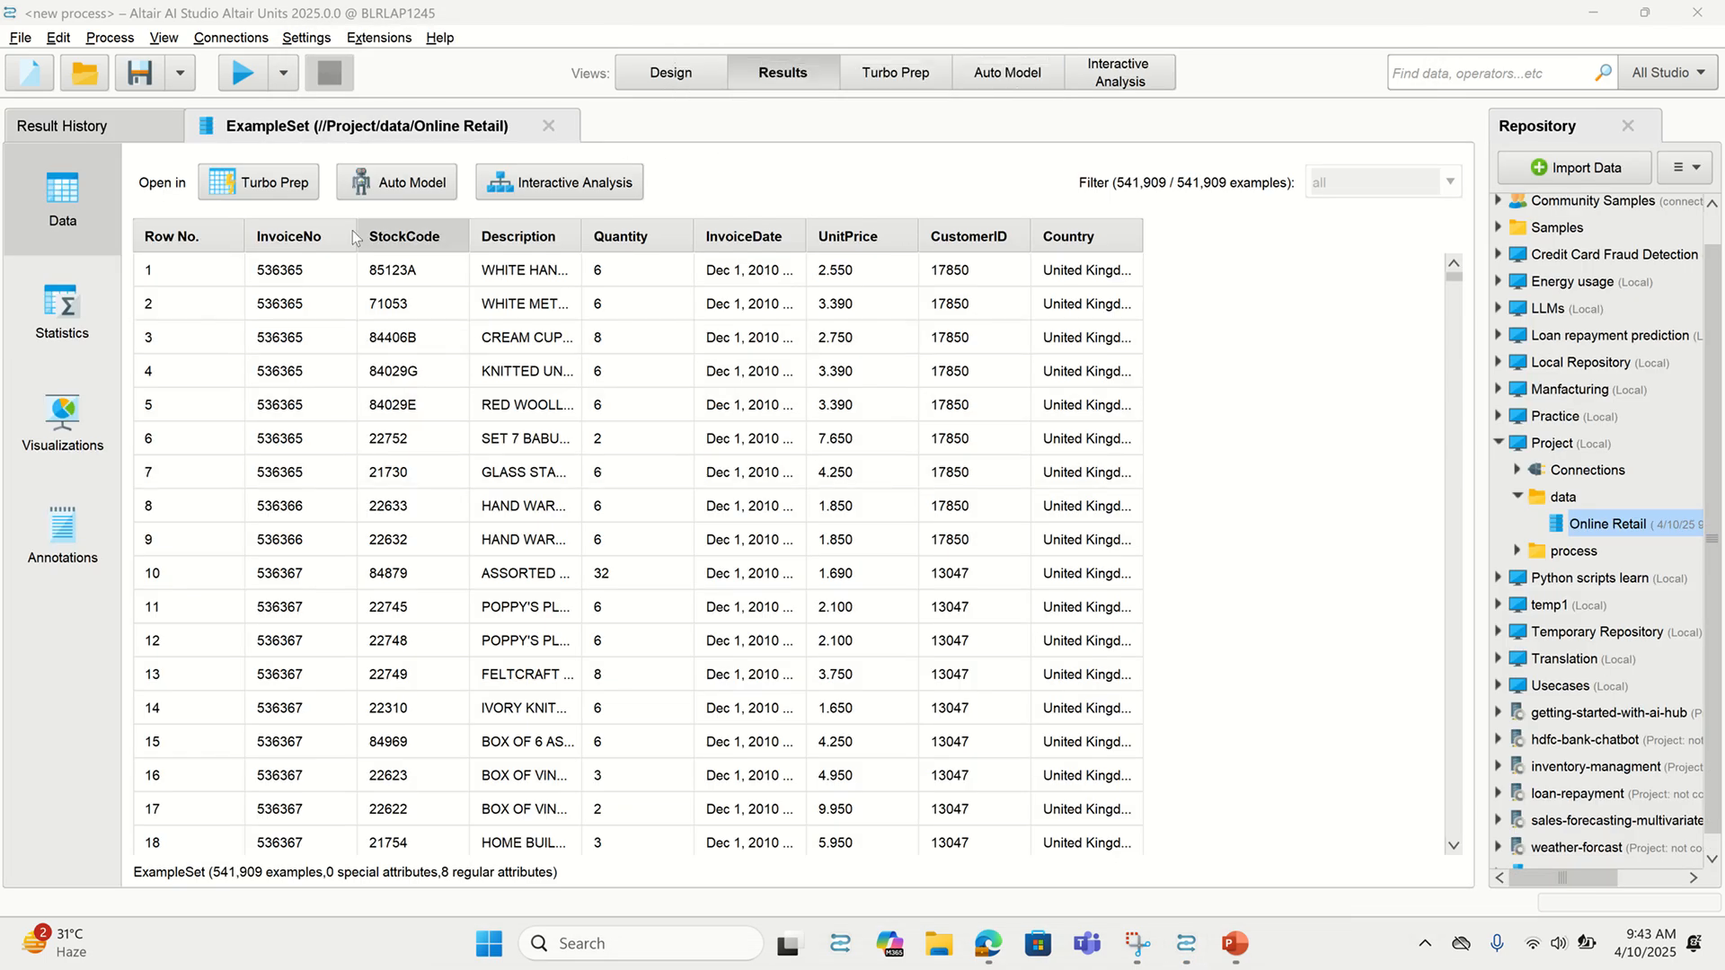
click(697, 76)
click(775, 79)
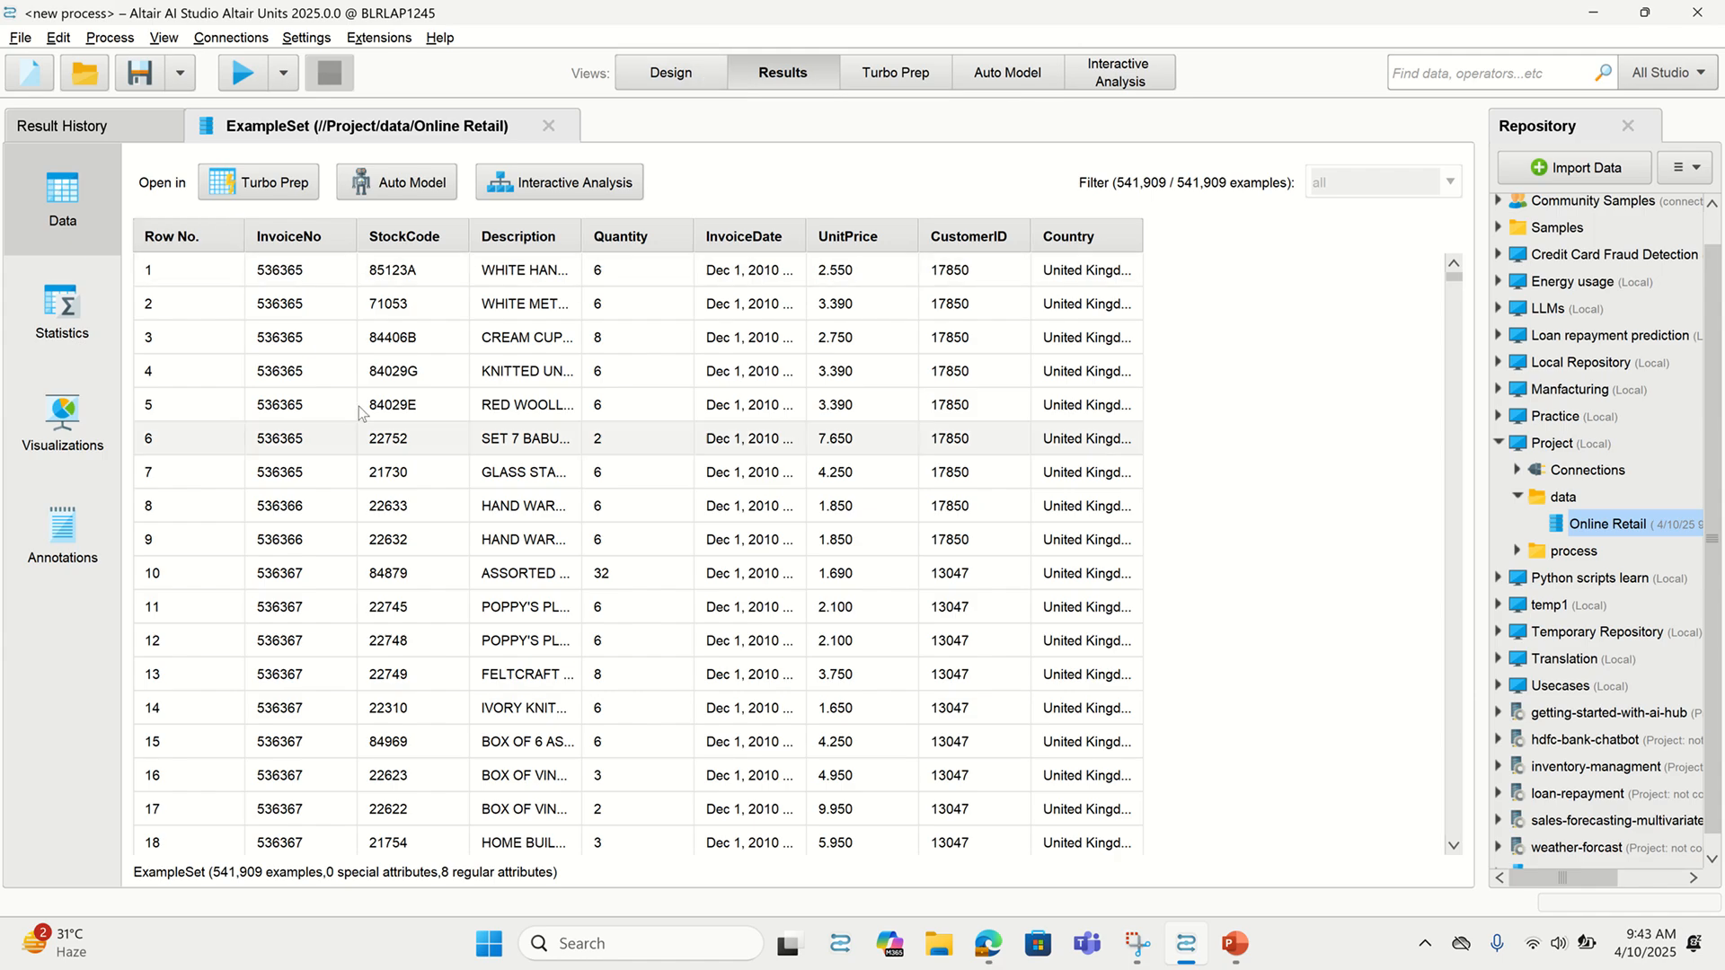
drag(352, 236, 368, 235)
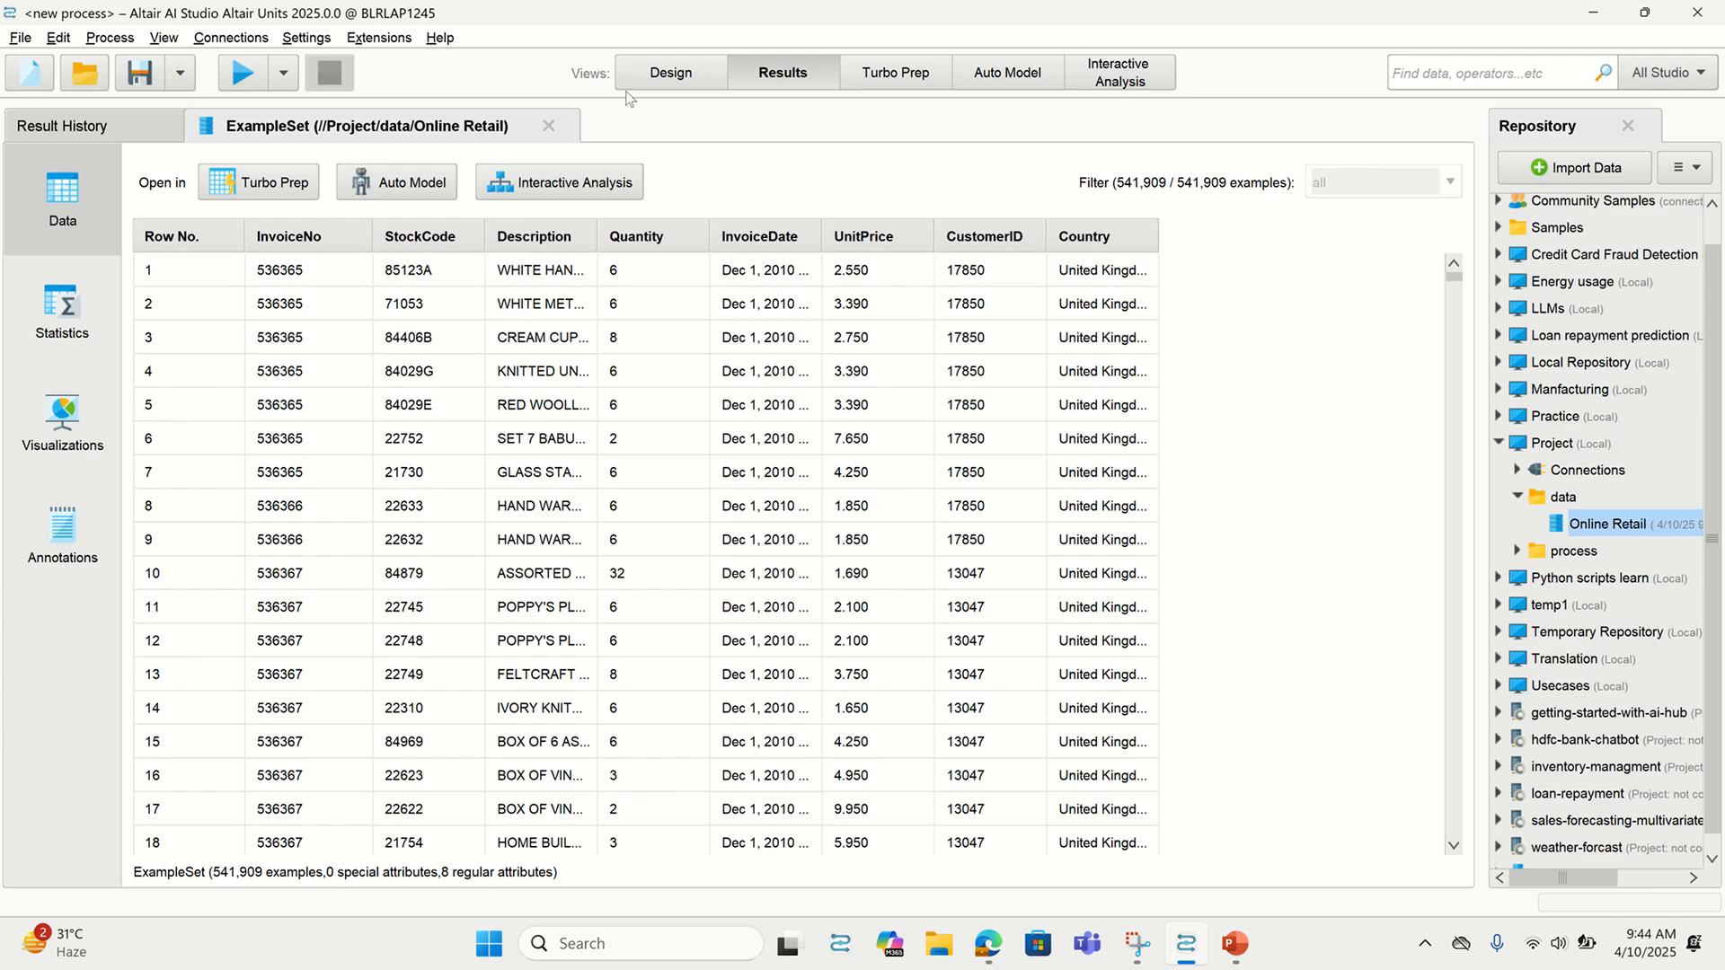
click(679, 75)
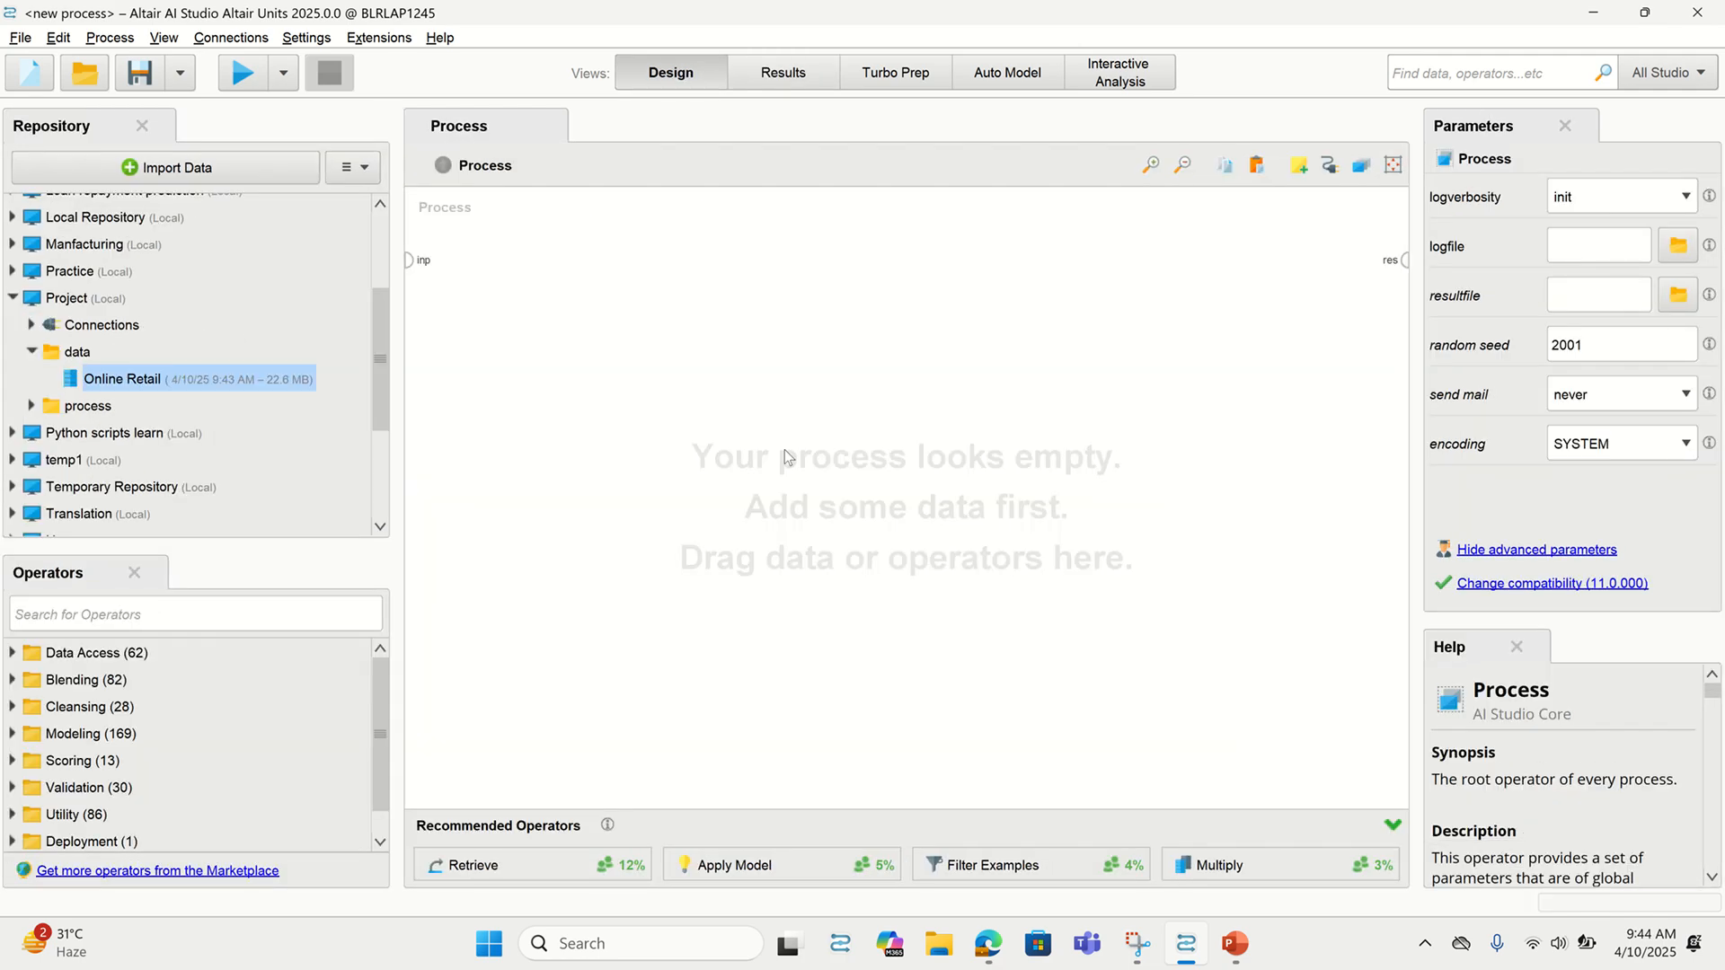
Add a Retrieve Online Retail operator and wire its output to the process result
drag(540, 864, 548, 833)
drag(117, 382, 503, 384)
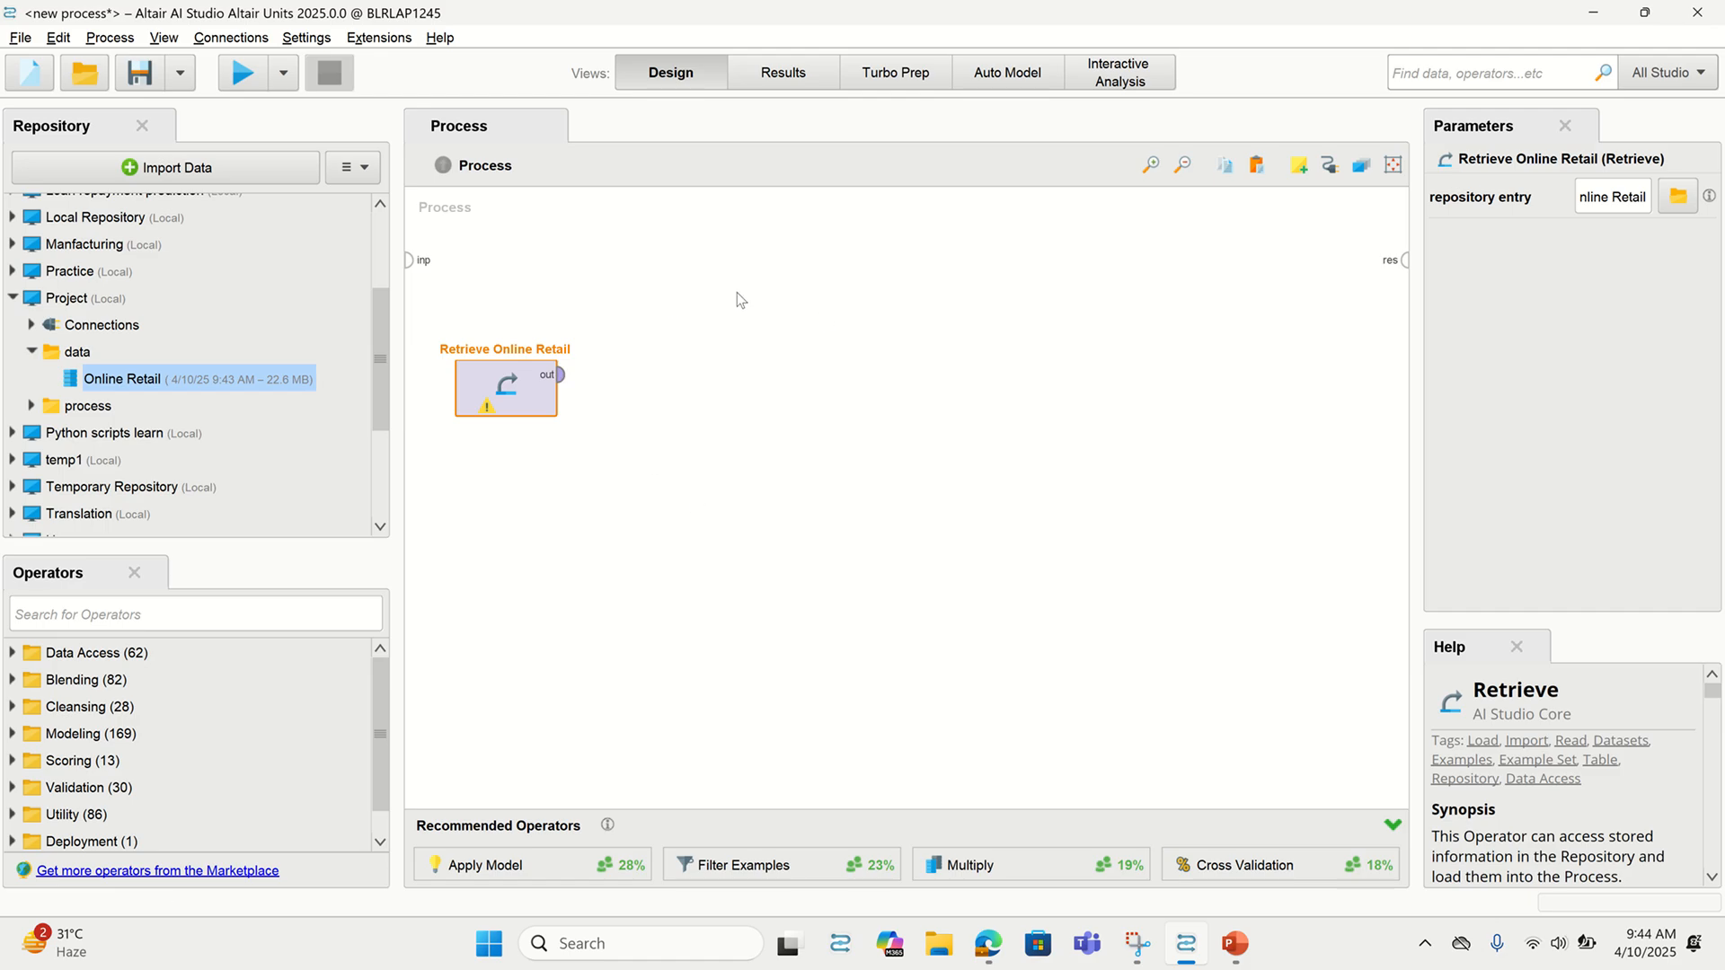
click(561, 374)
click(1404, 260)
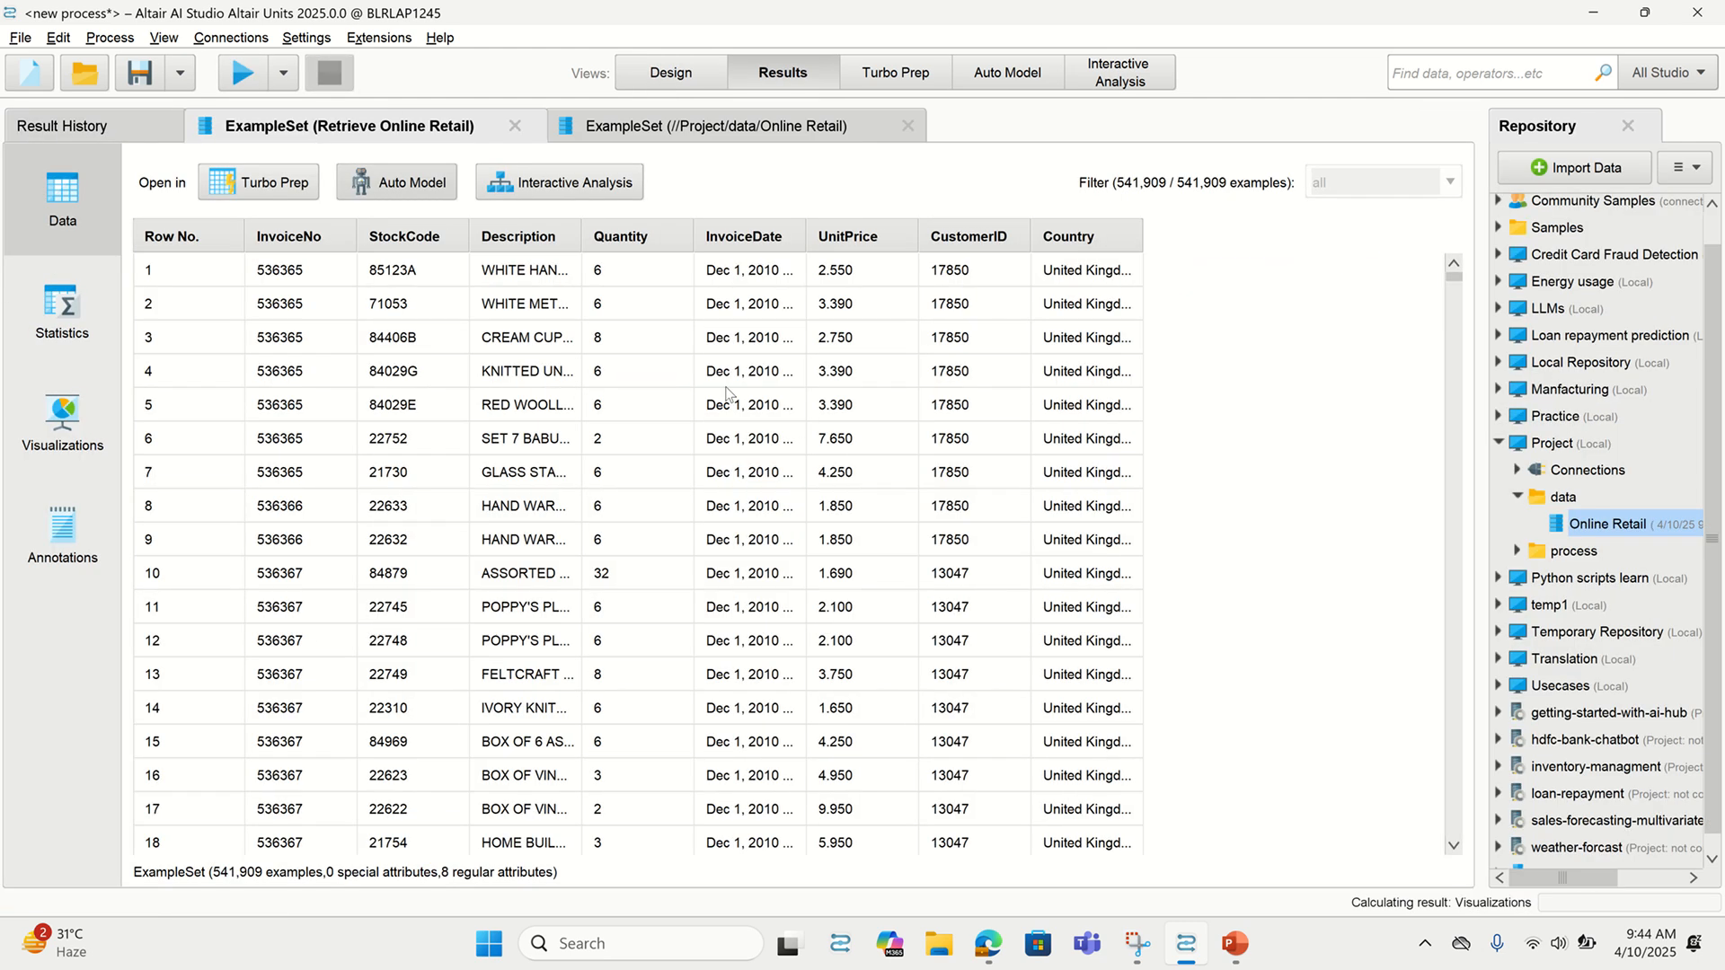
click(686, 85)
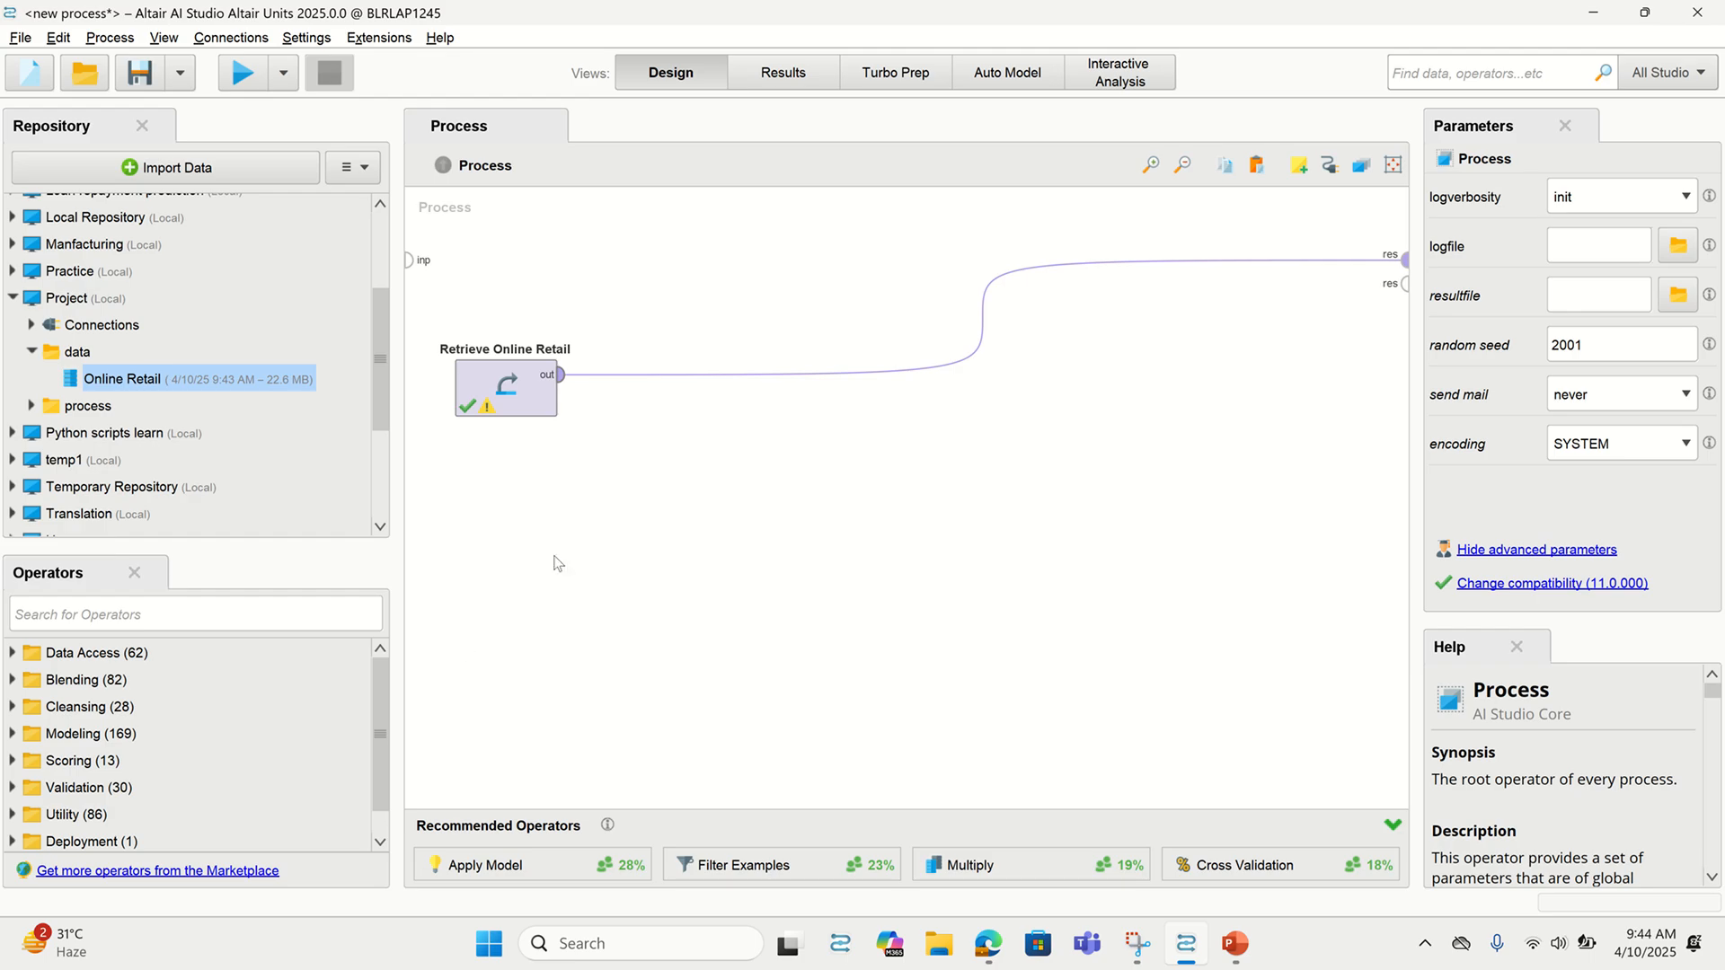
Check the retrieved Online Retail table in Results and return to the canvas
click(800, 71)
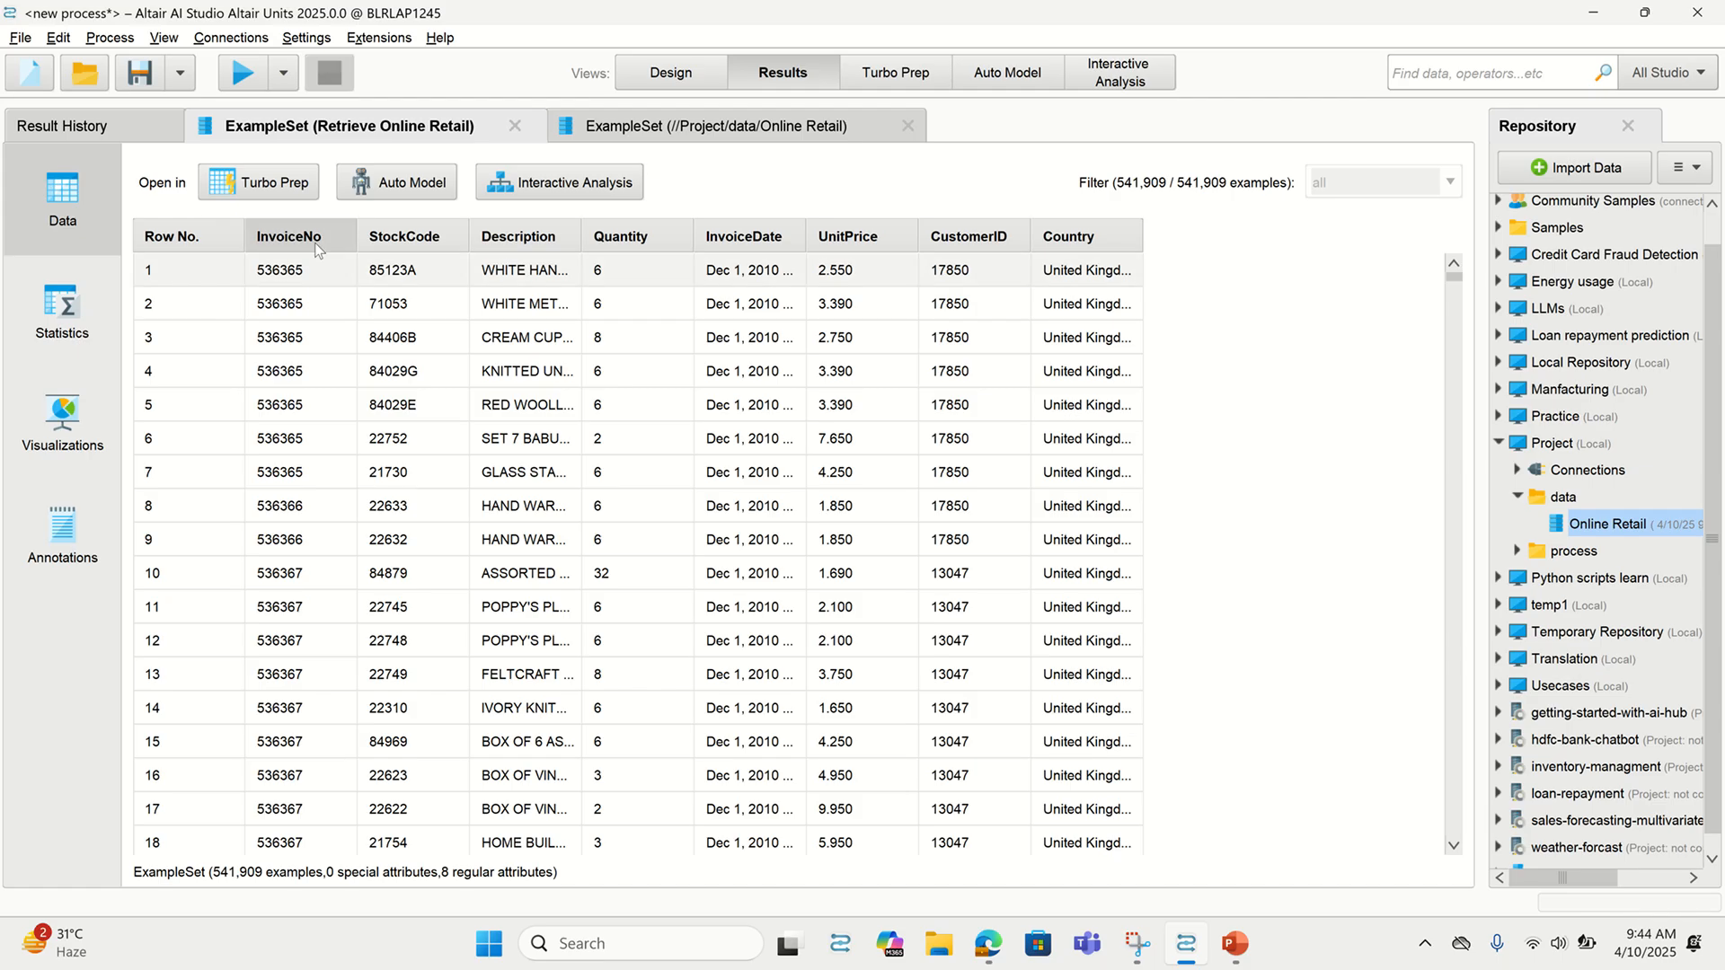
scroll(920, 368, down, 5)
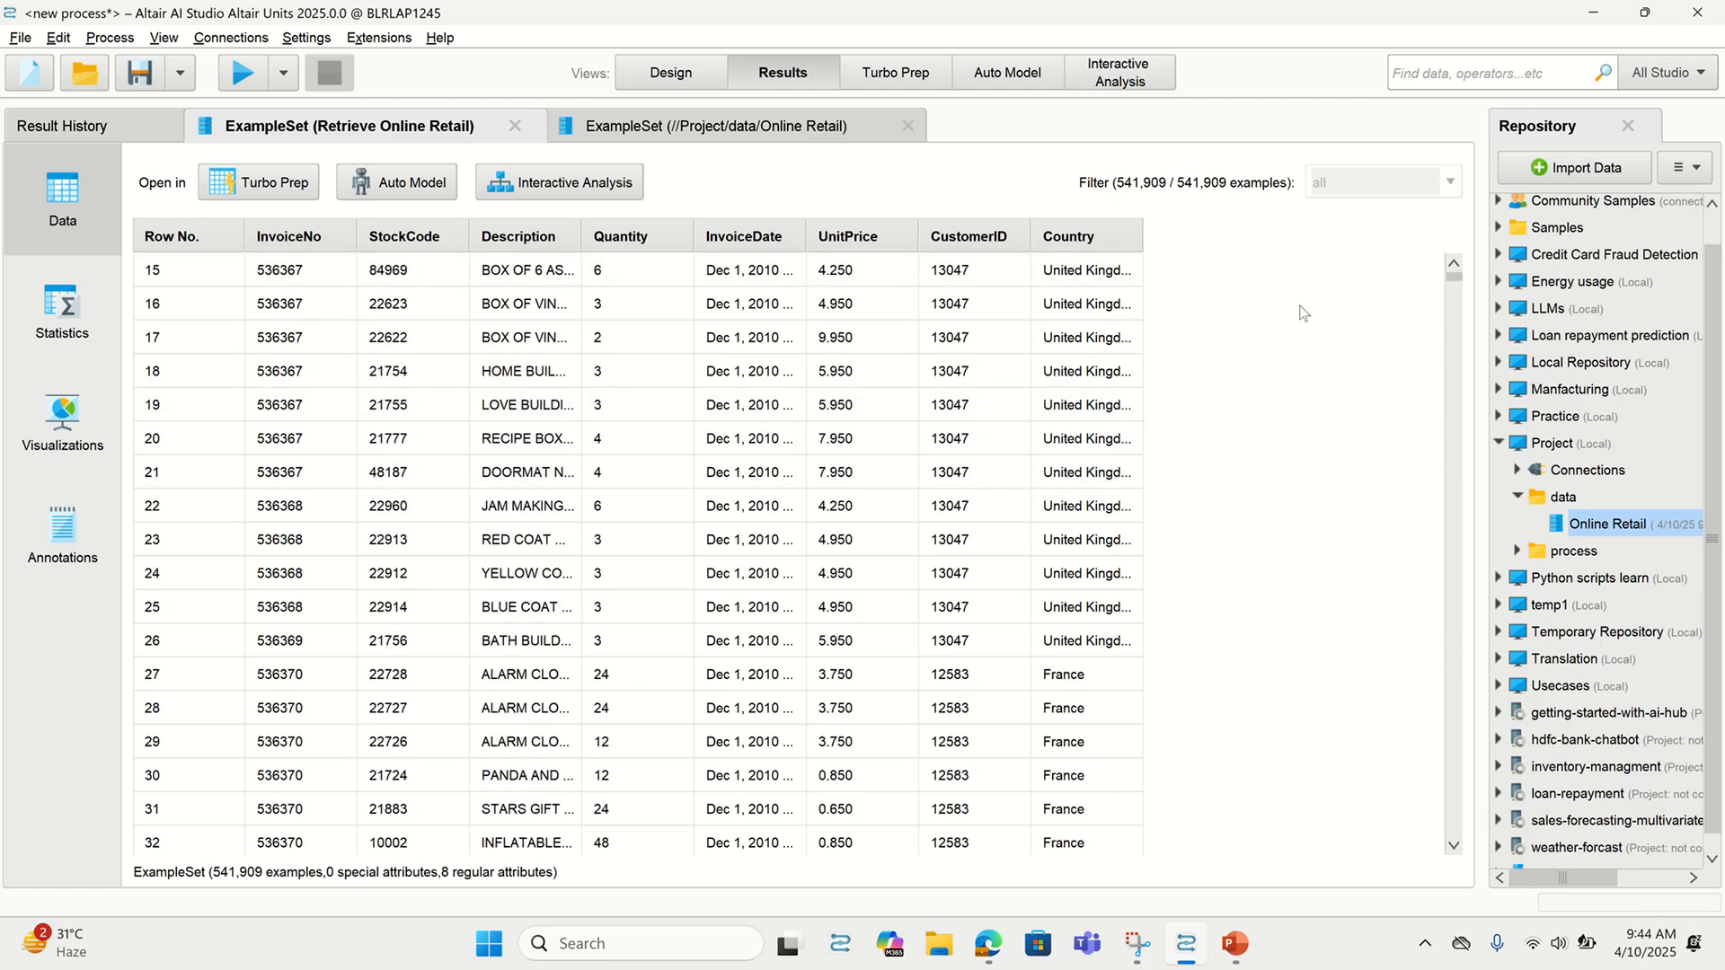
drag(1457, 303, 1415, 408)
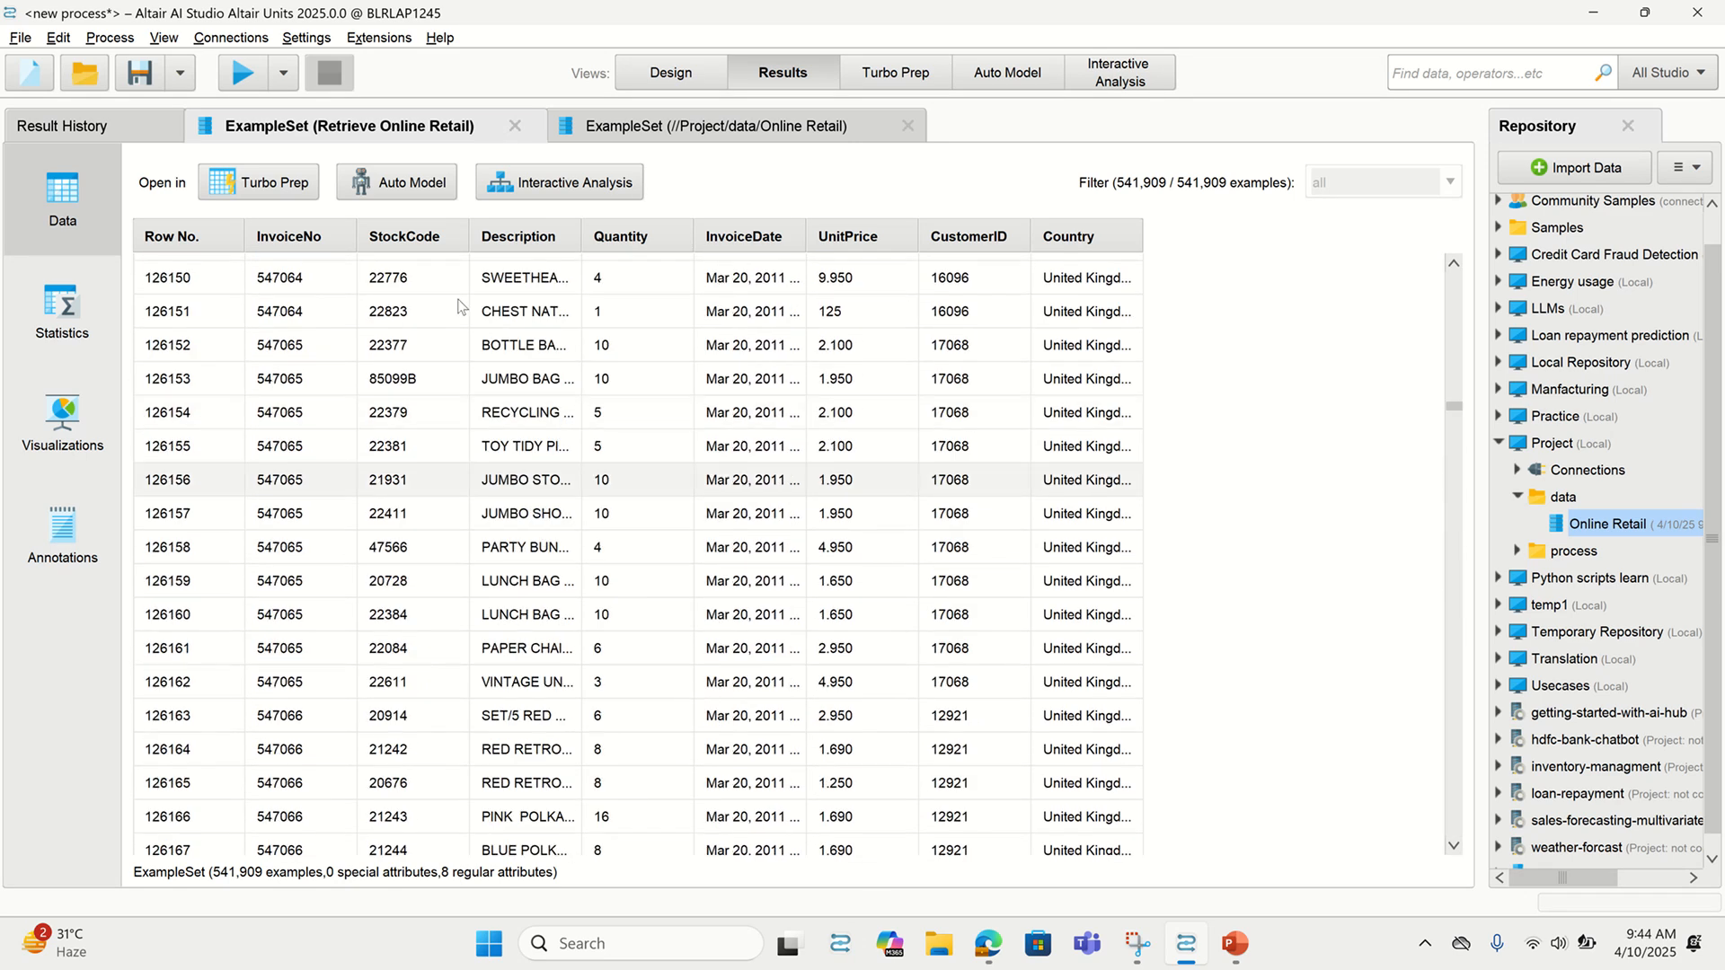
click(638, 74)
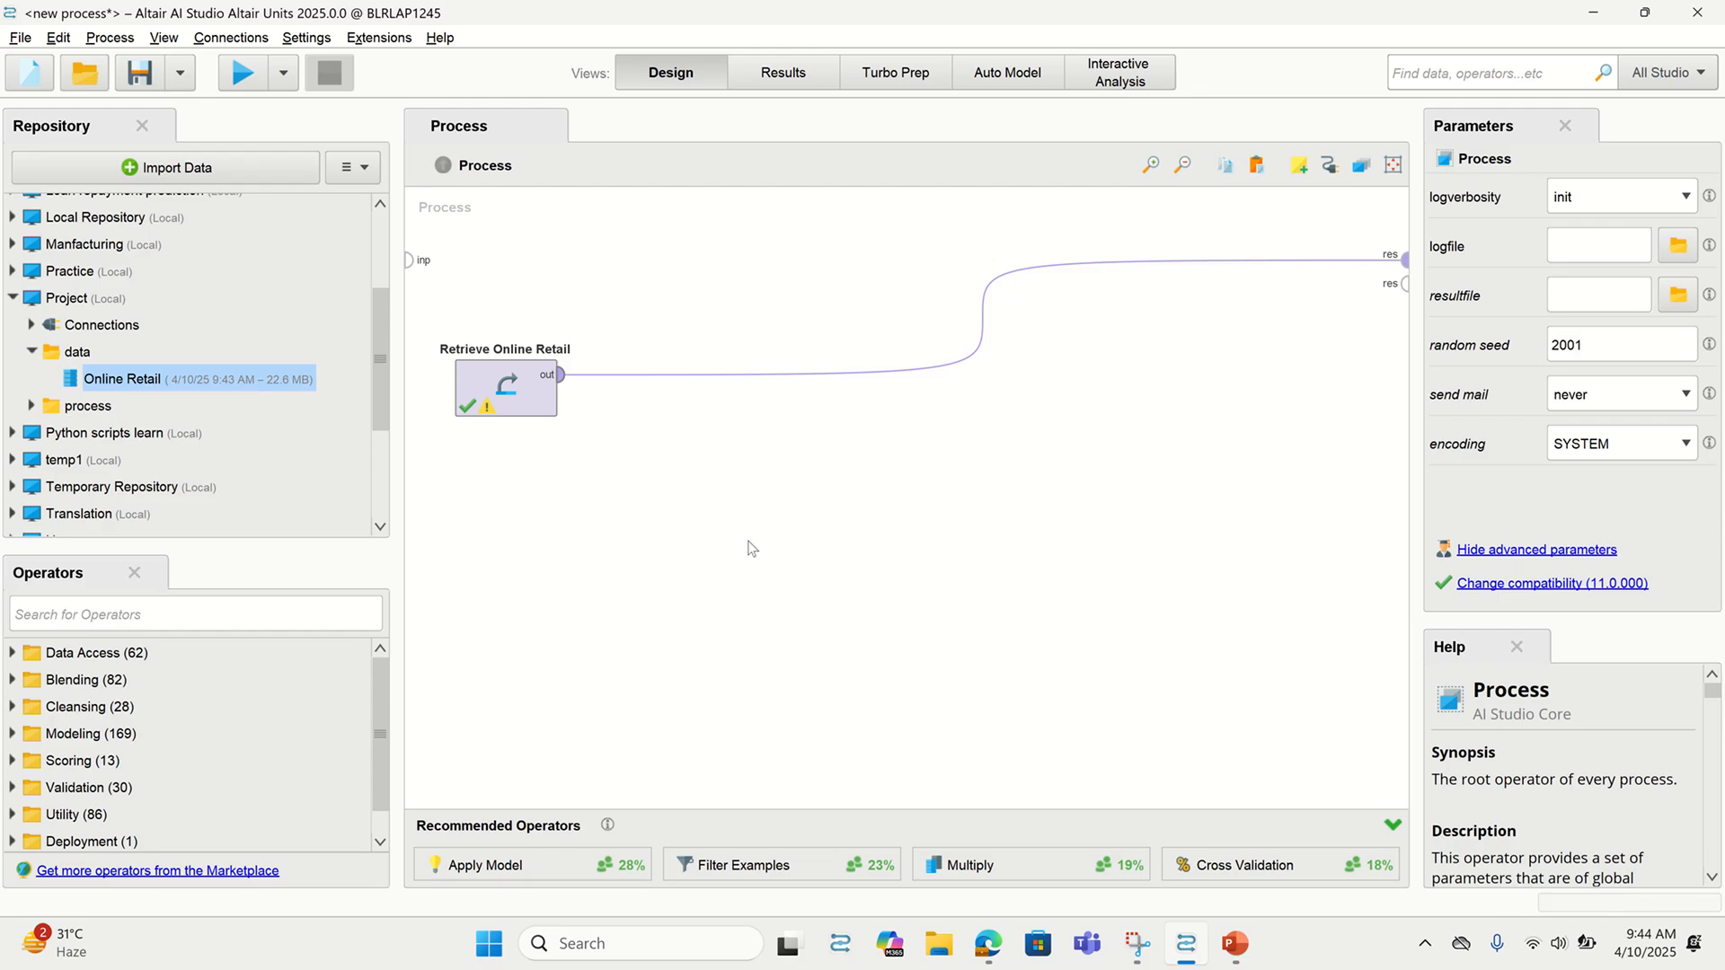
click(267, 614)
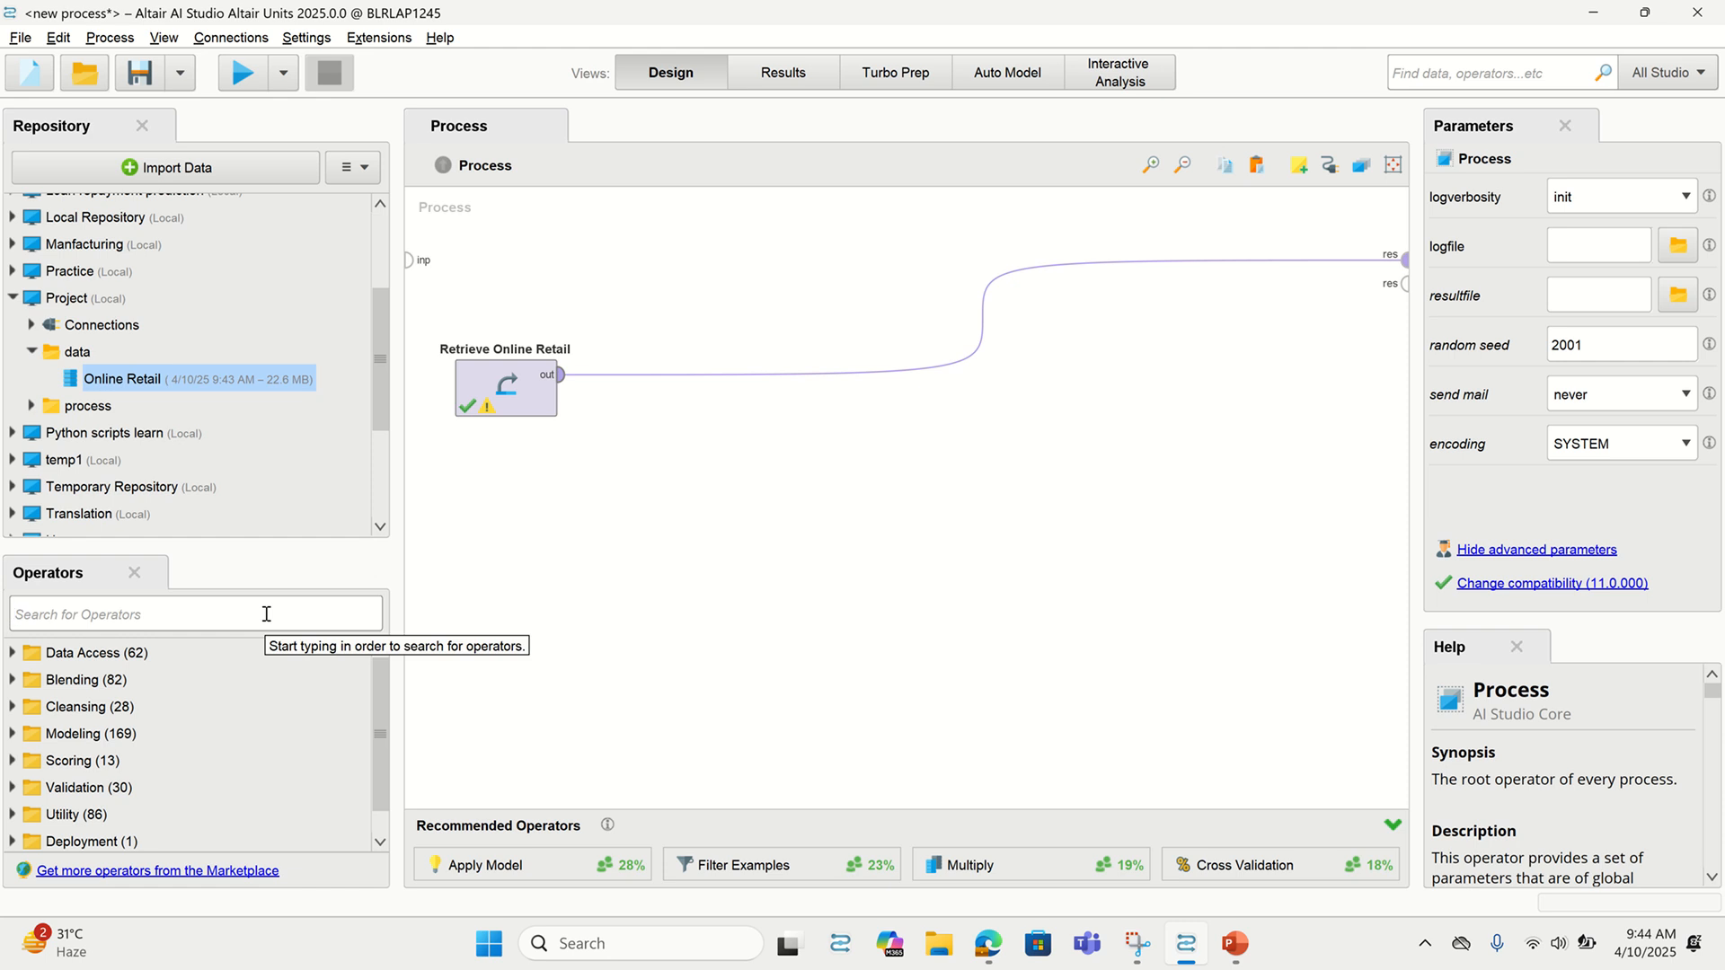
Insert Filter Examples with the condition InvoiceNo does not contain C, then run the process
text(filter)
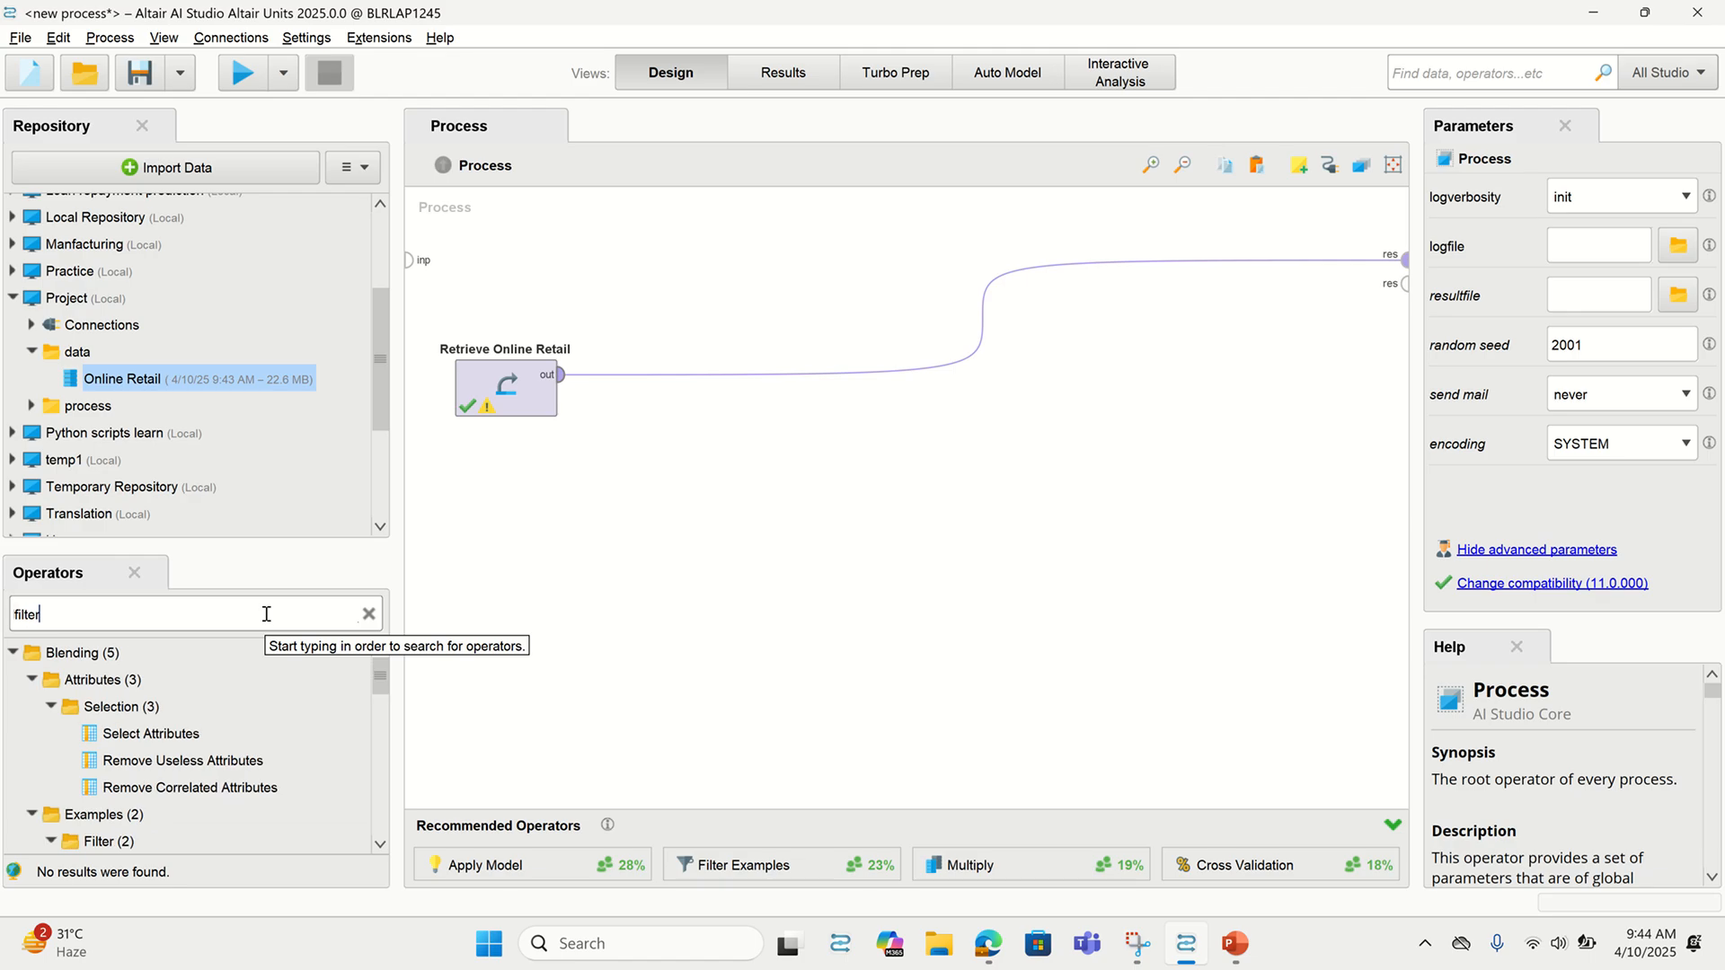
scroll(225, 764, down, 1)
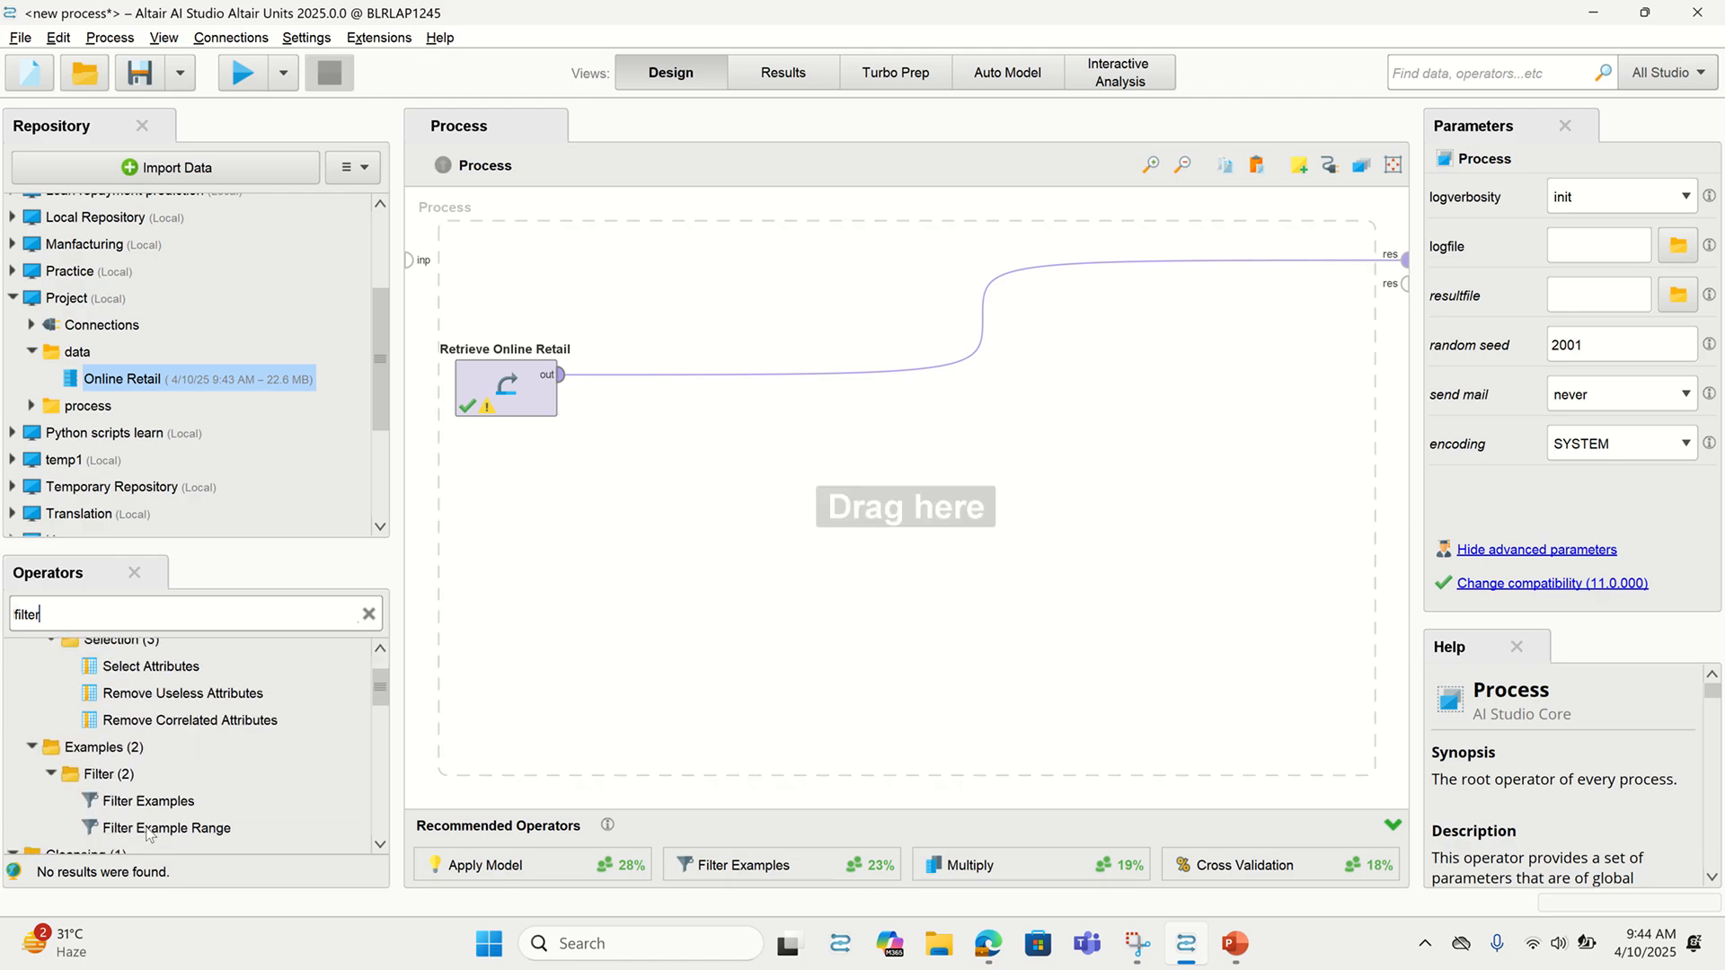
drag(148, 802, 636, 386)
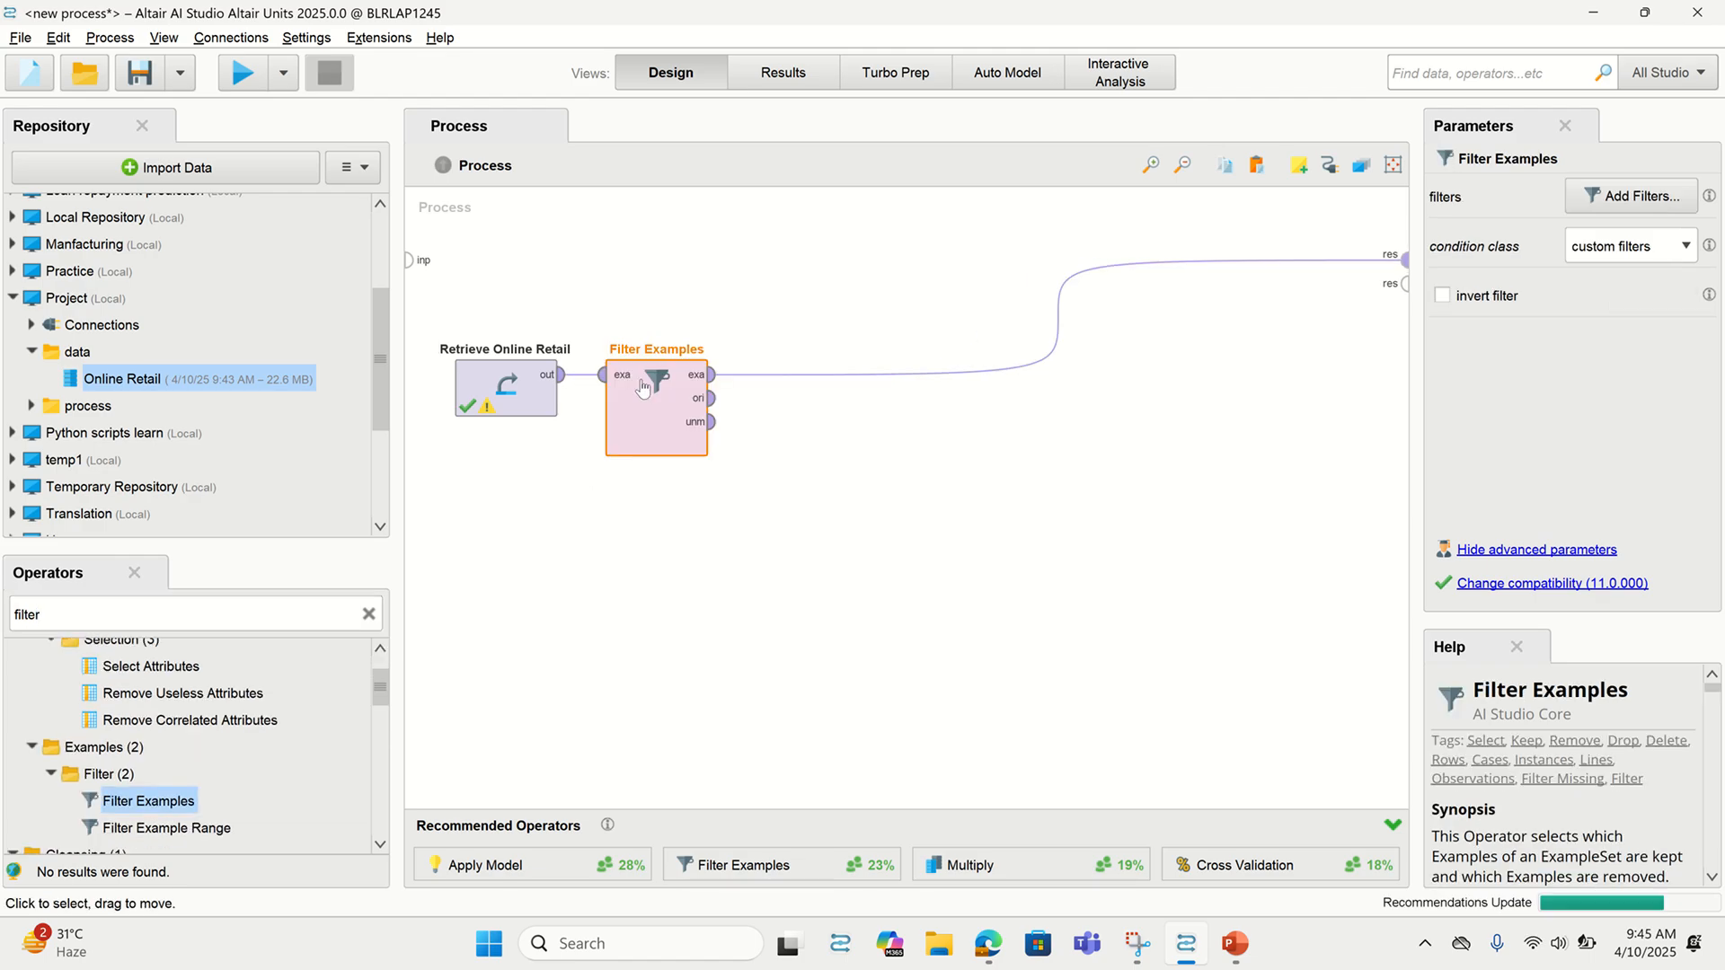
click(1617, 197)
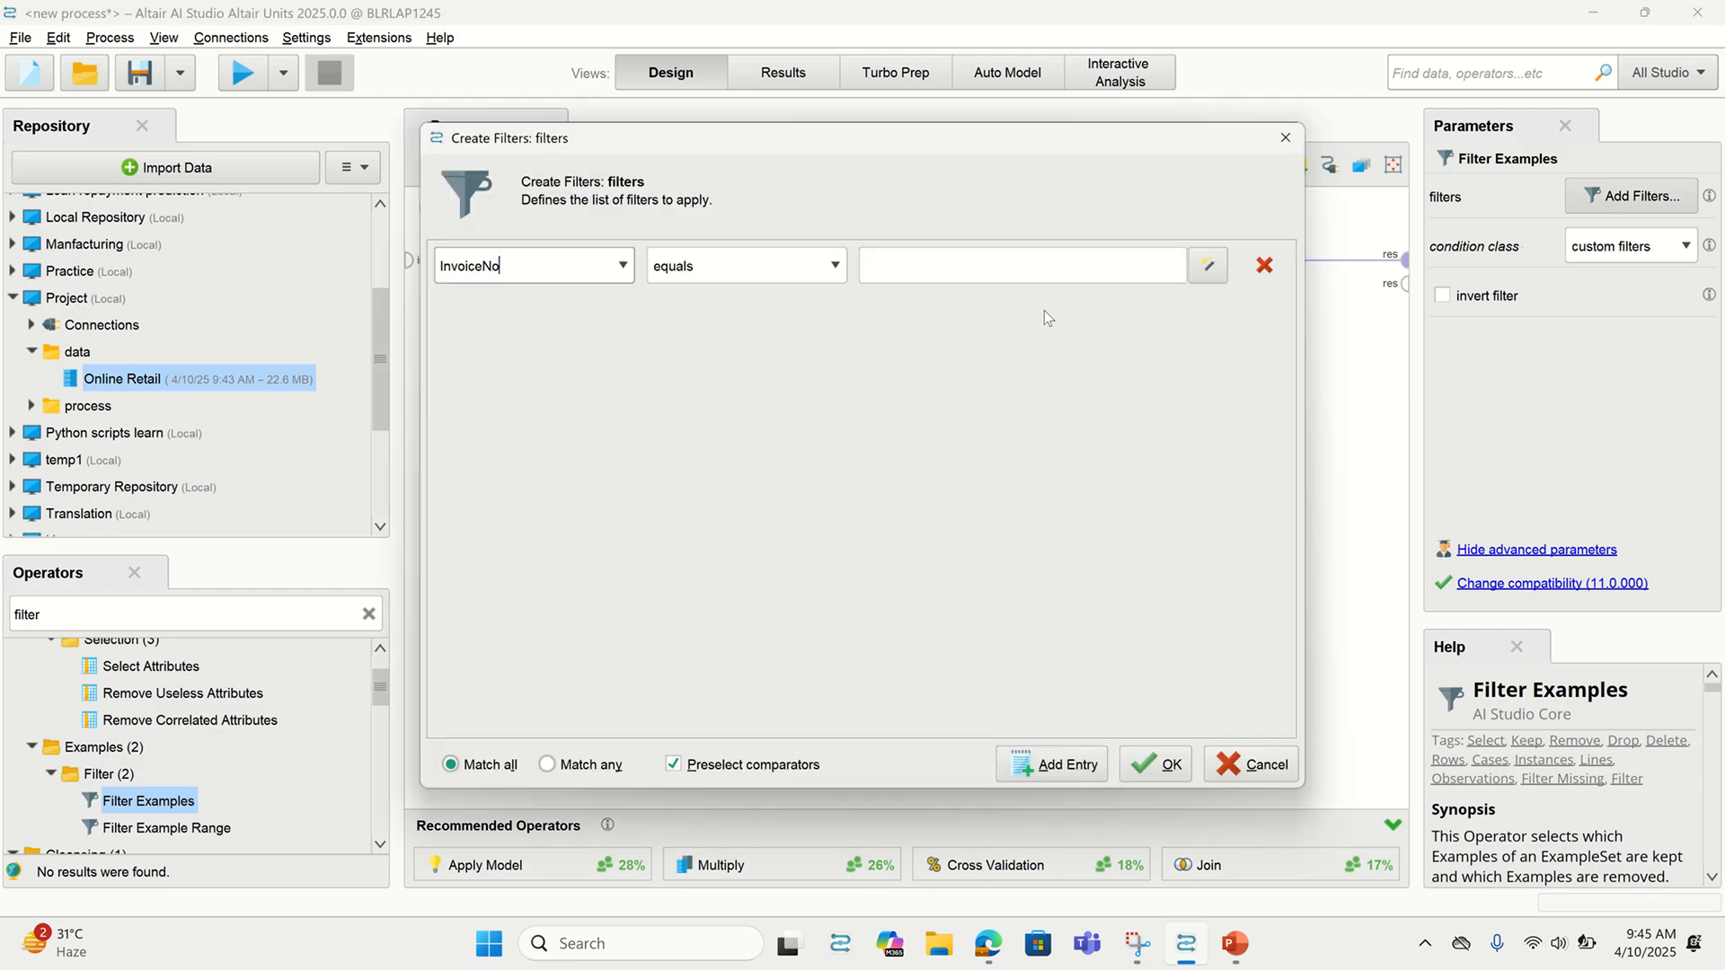
click(827, 274)
click(791, 391)
click(1005, 264)
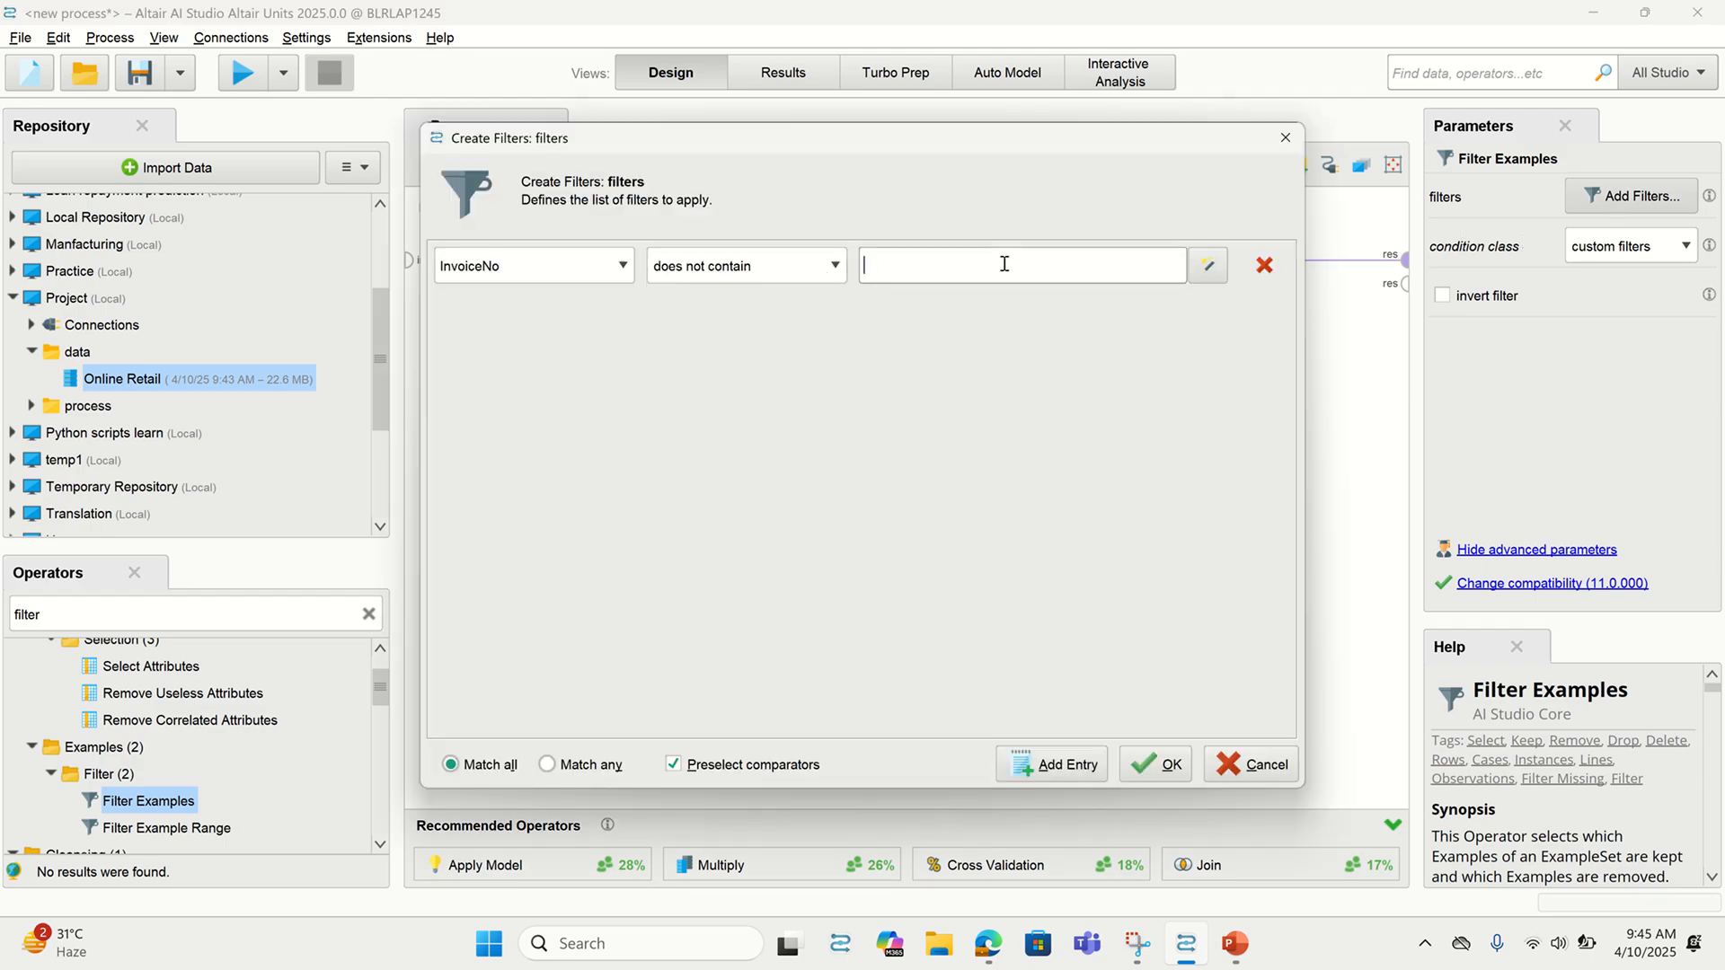
click(1155, 765)
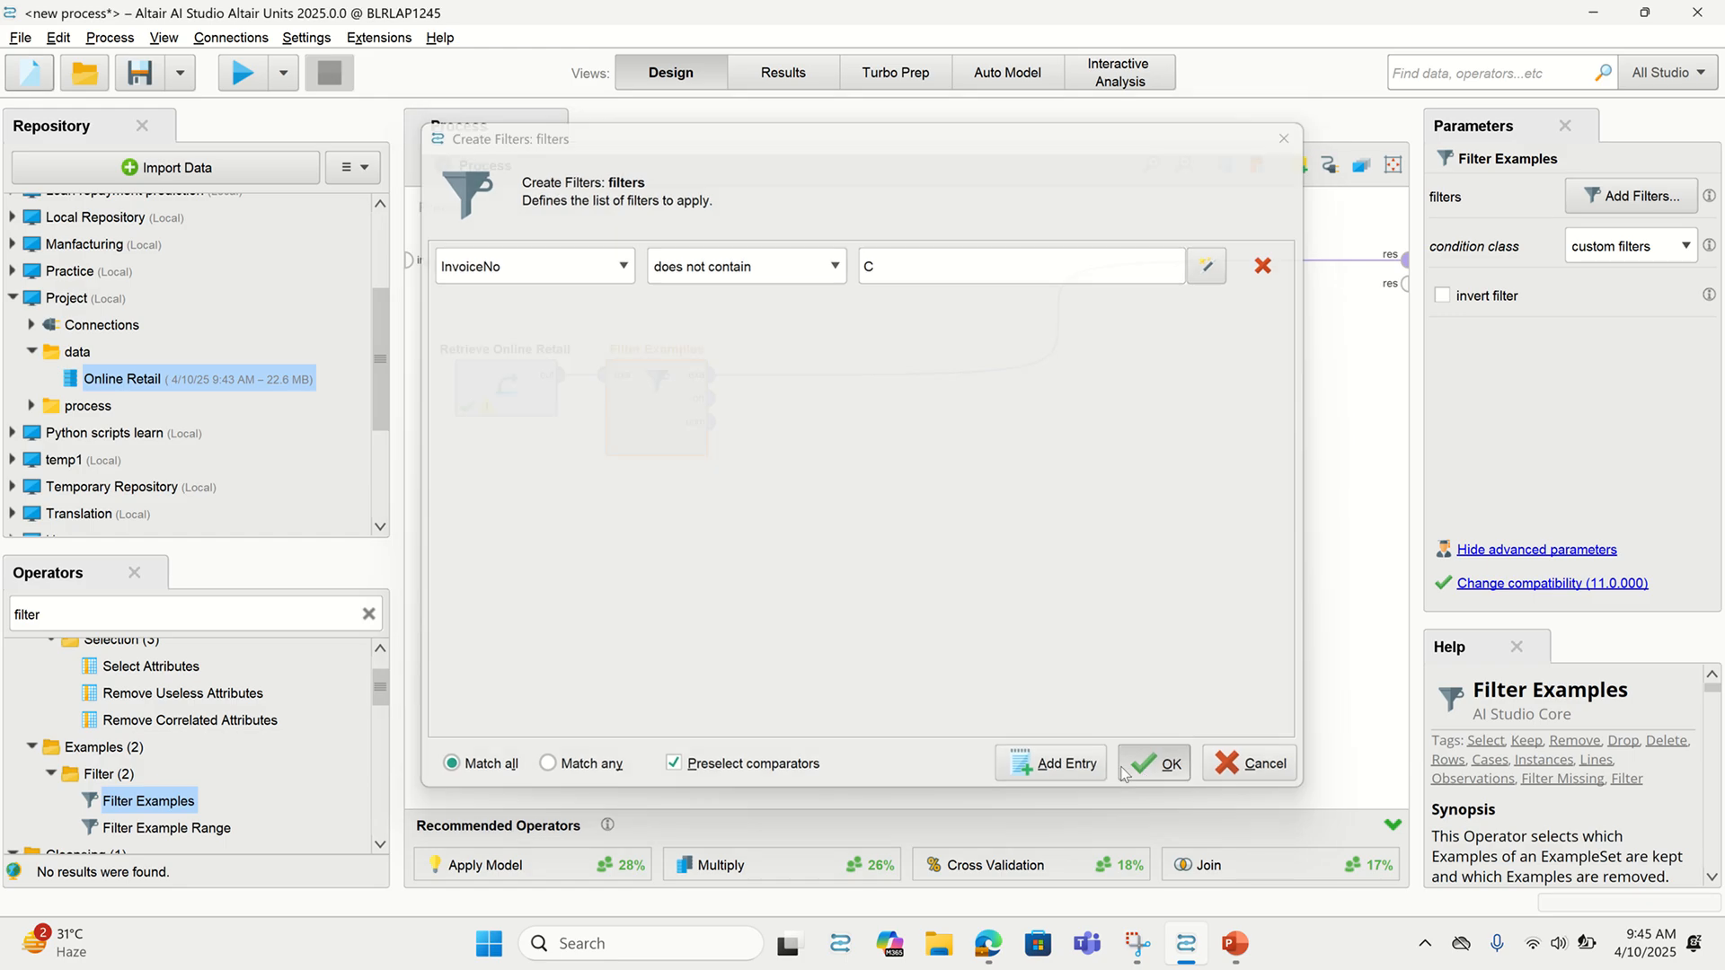
click(243, 76)
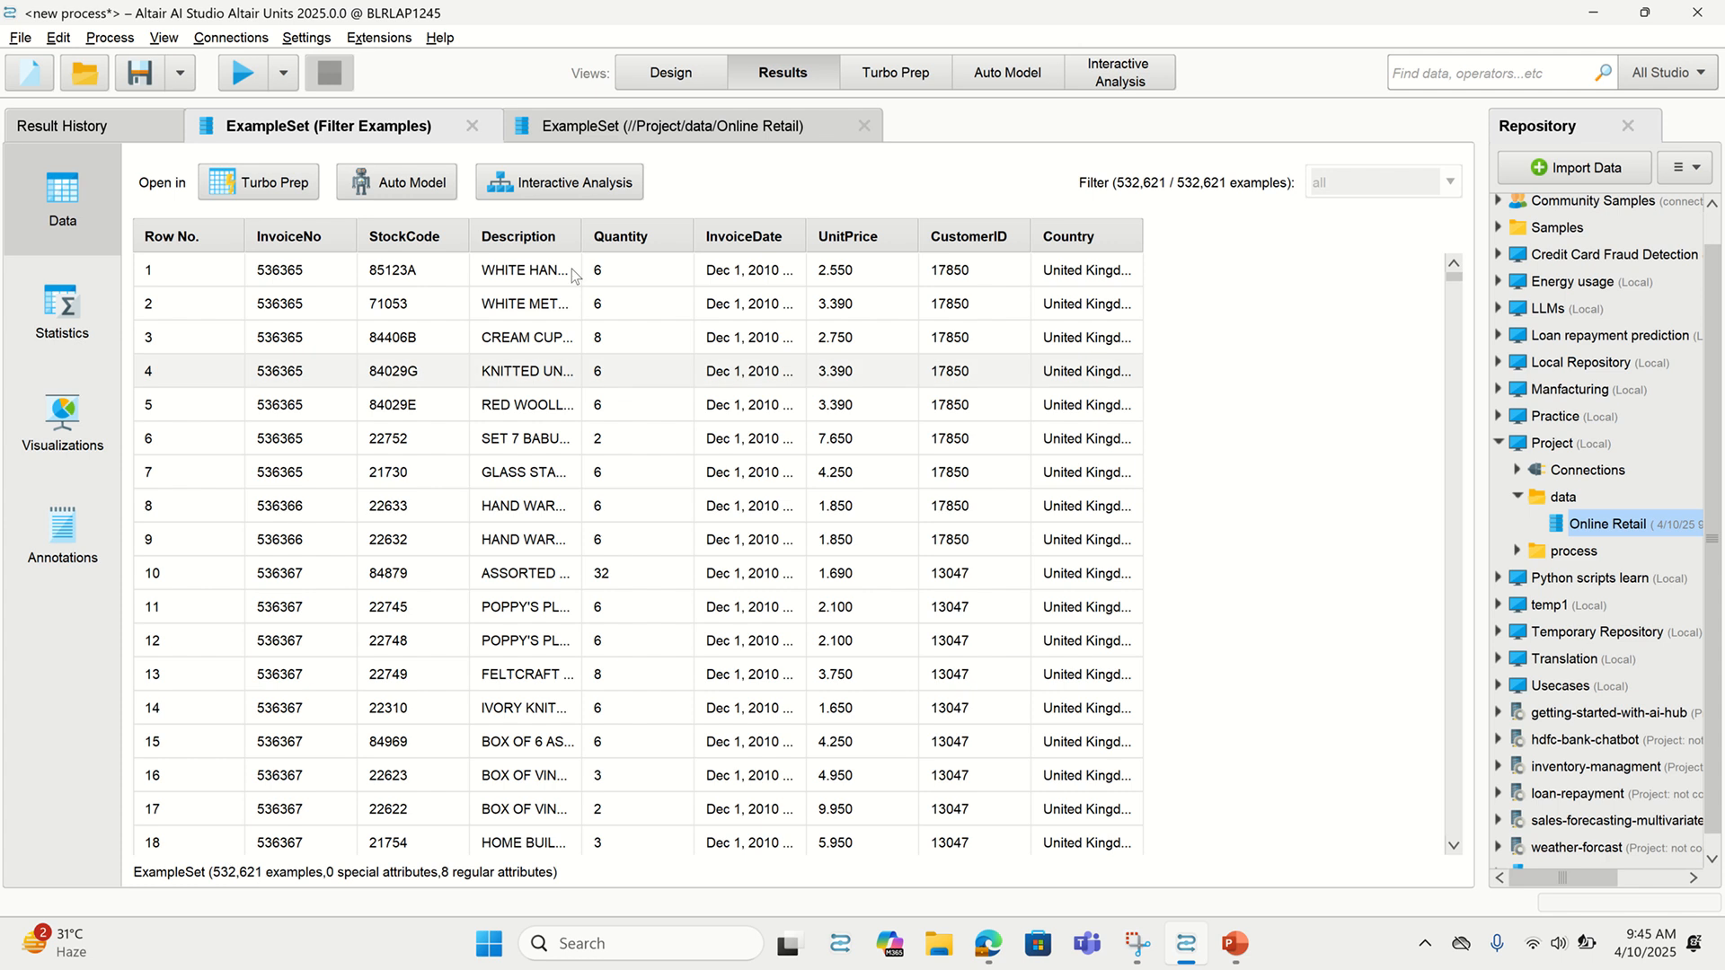
Compare the 532,621 filtered rows against the 541,909 originals, rerun, and widen InvoiceDate
click(641, 134)
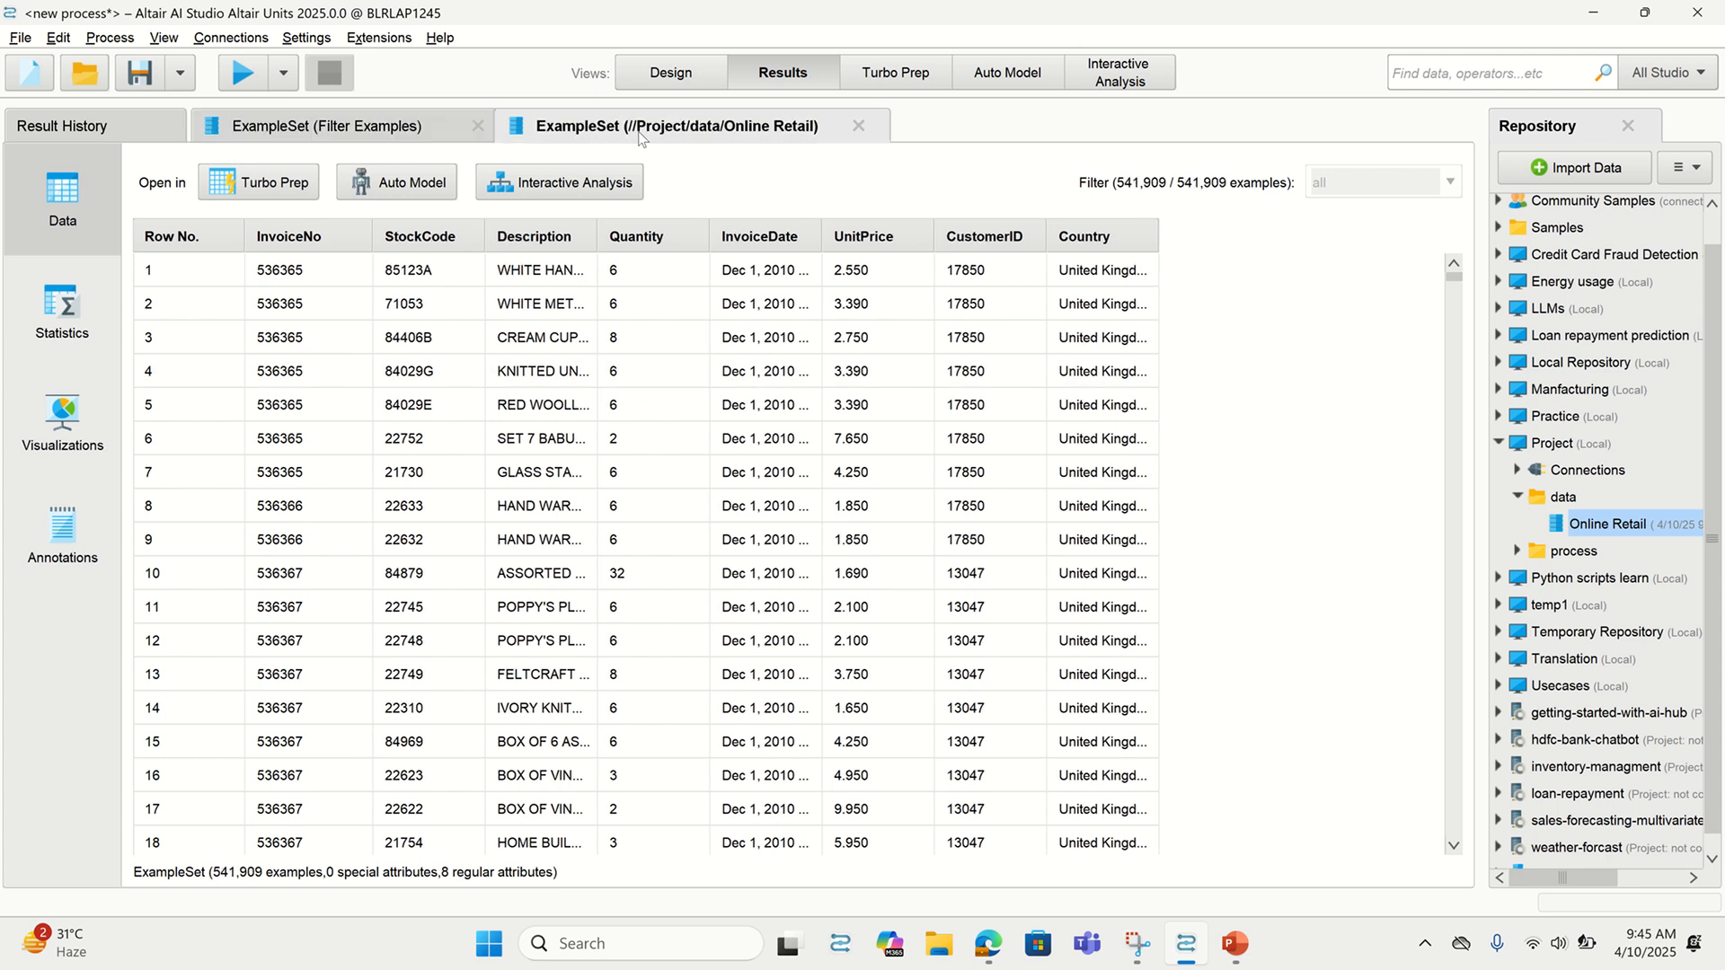
click(382, 133)
click(674, 73)
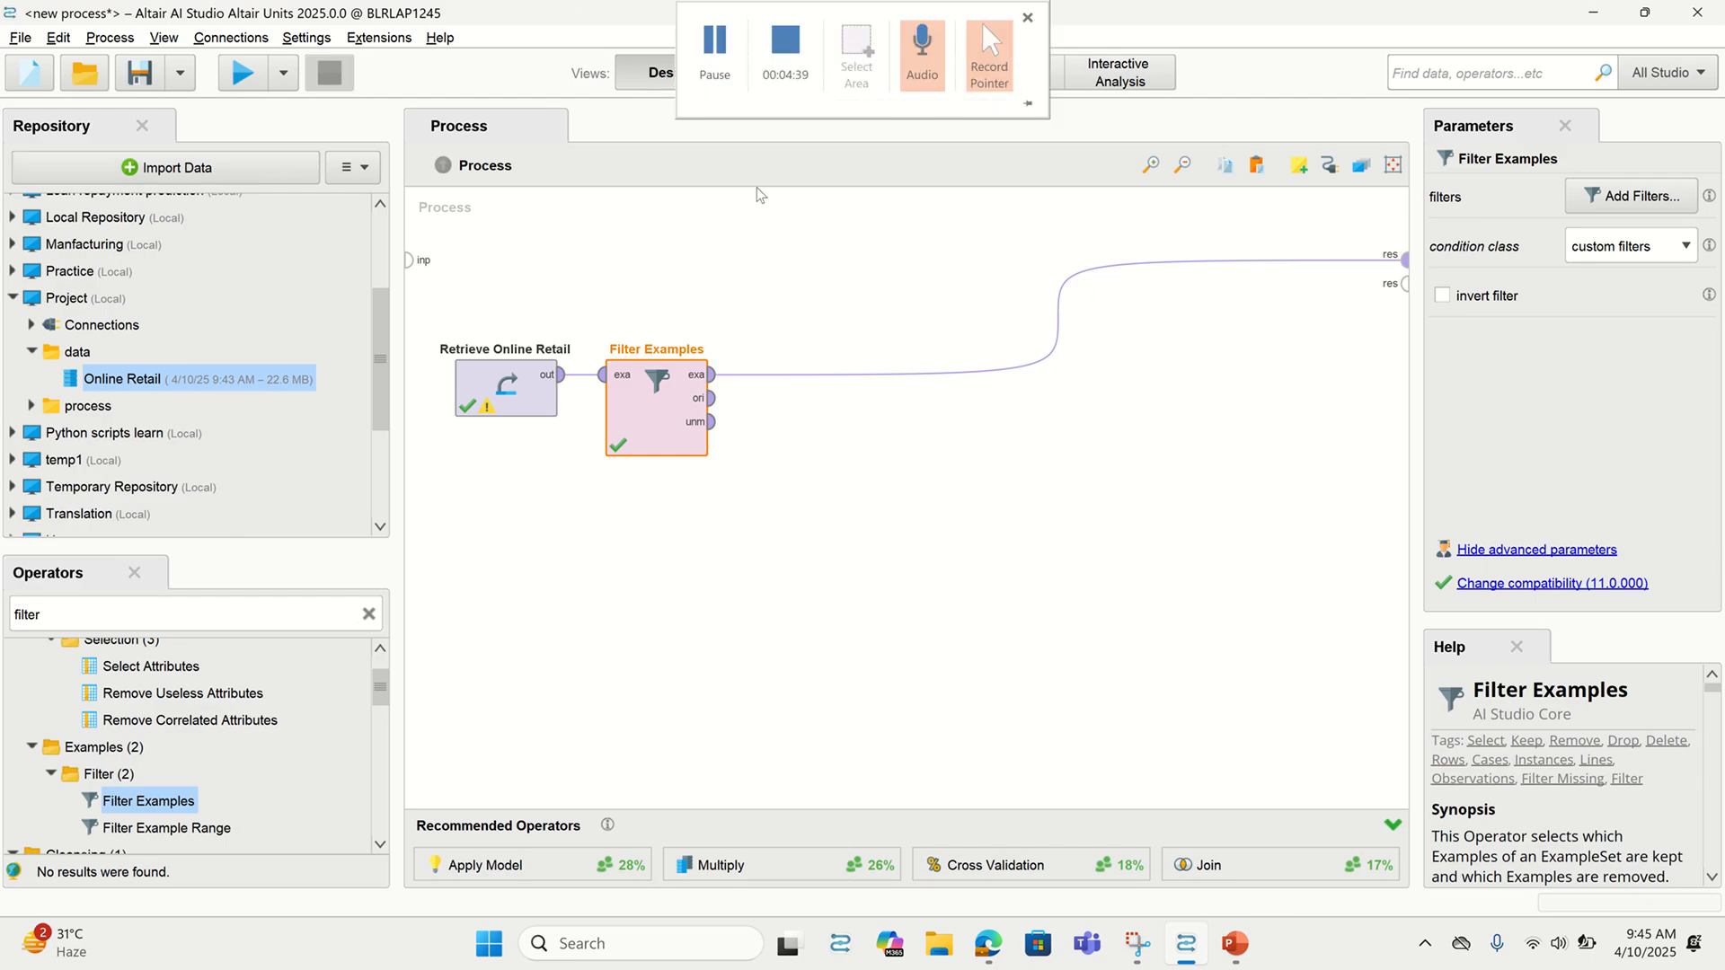
key(F11)
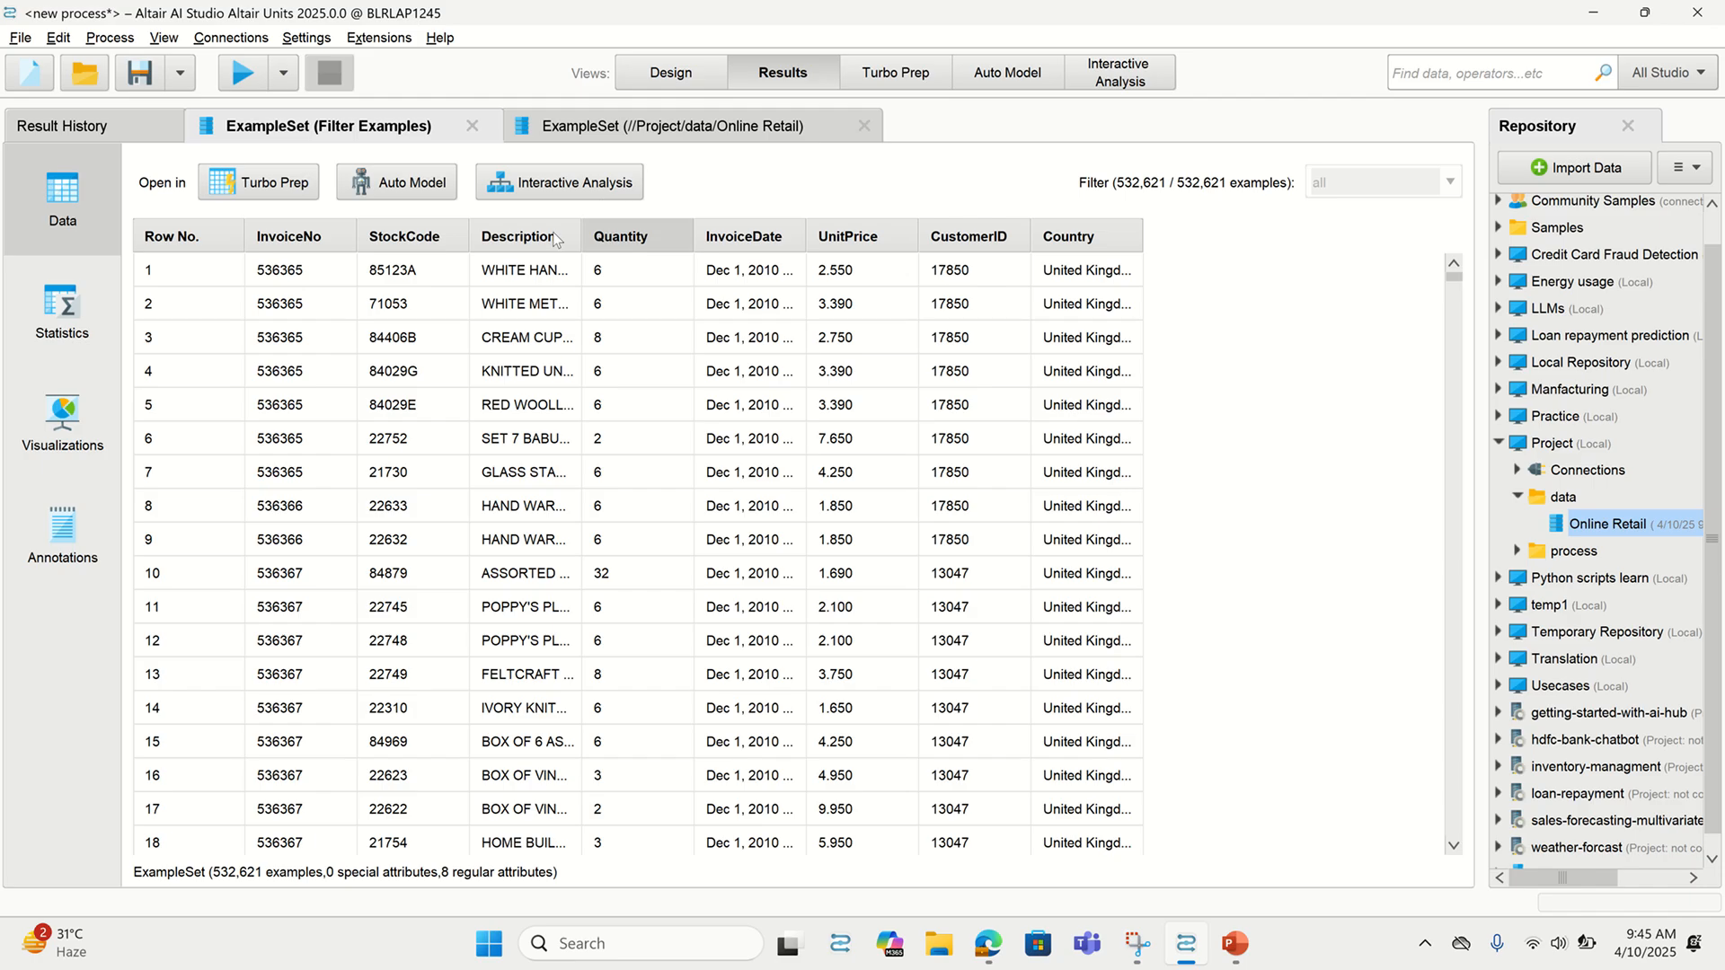
drag(805, 231, 973, 242)
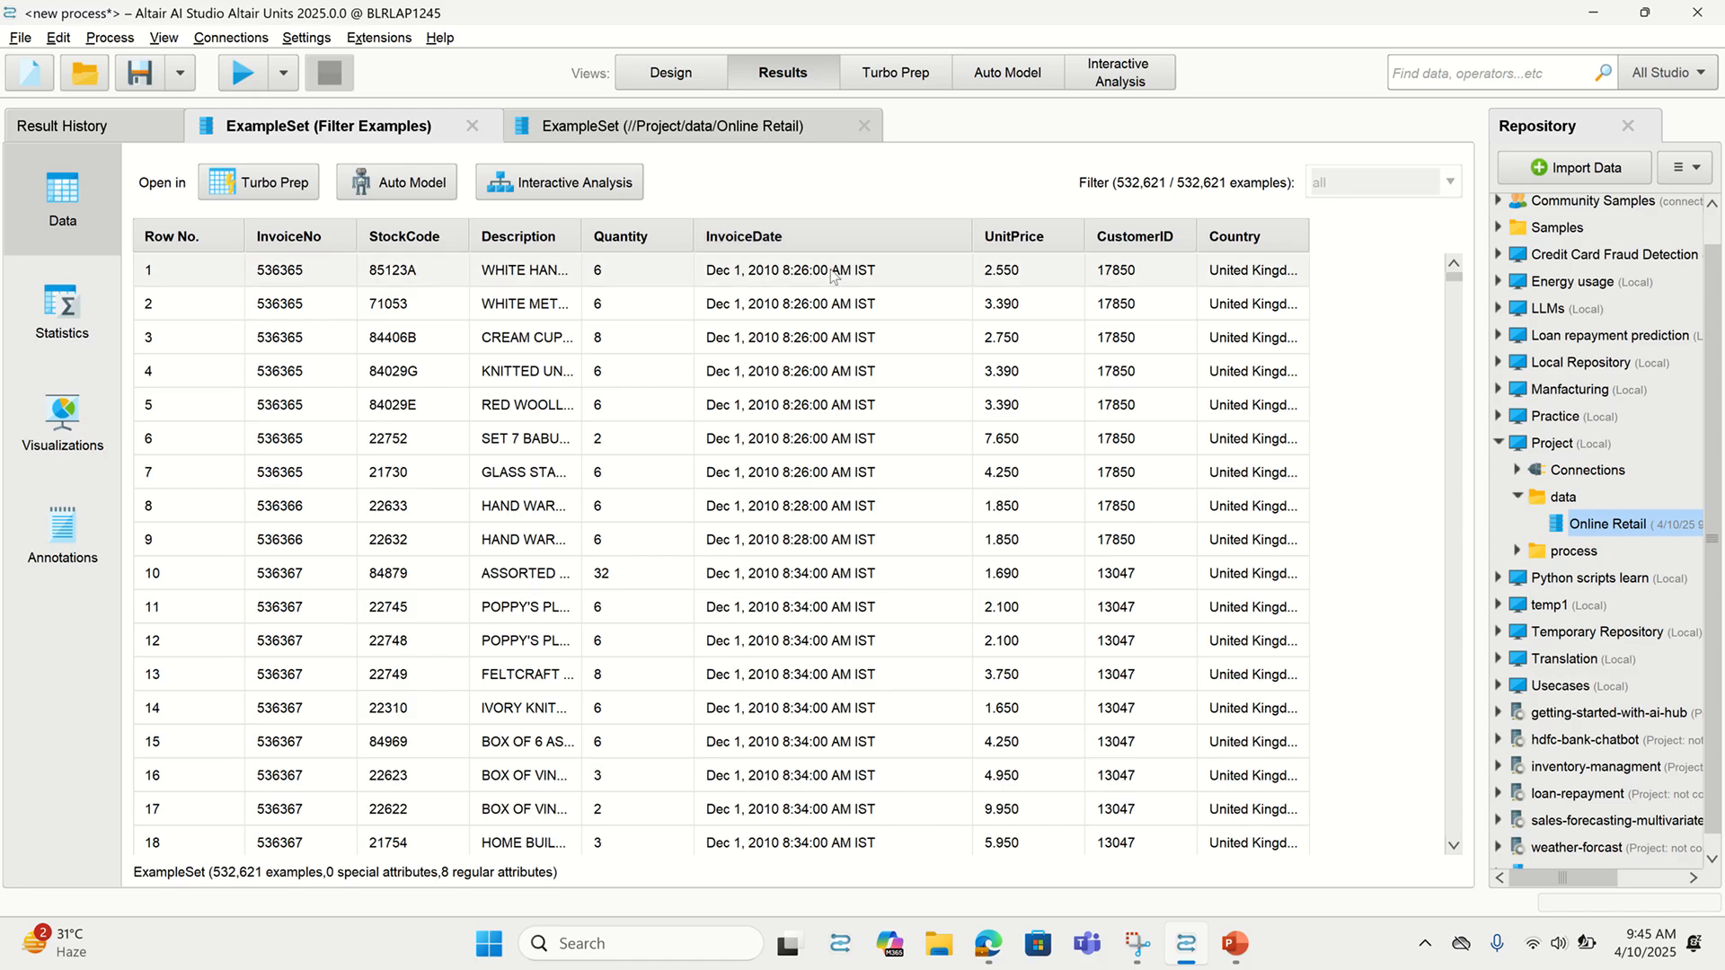
click(683, 78)
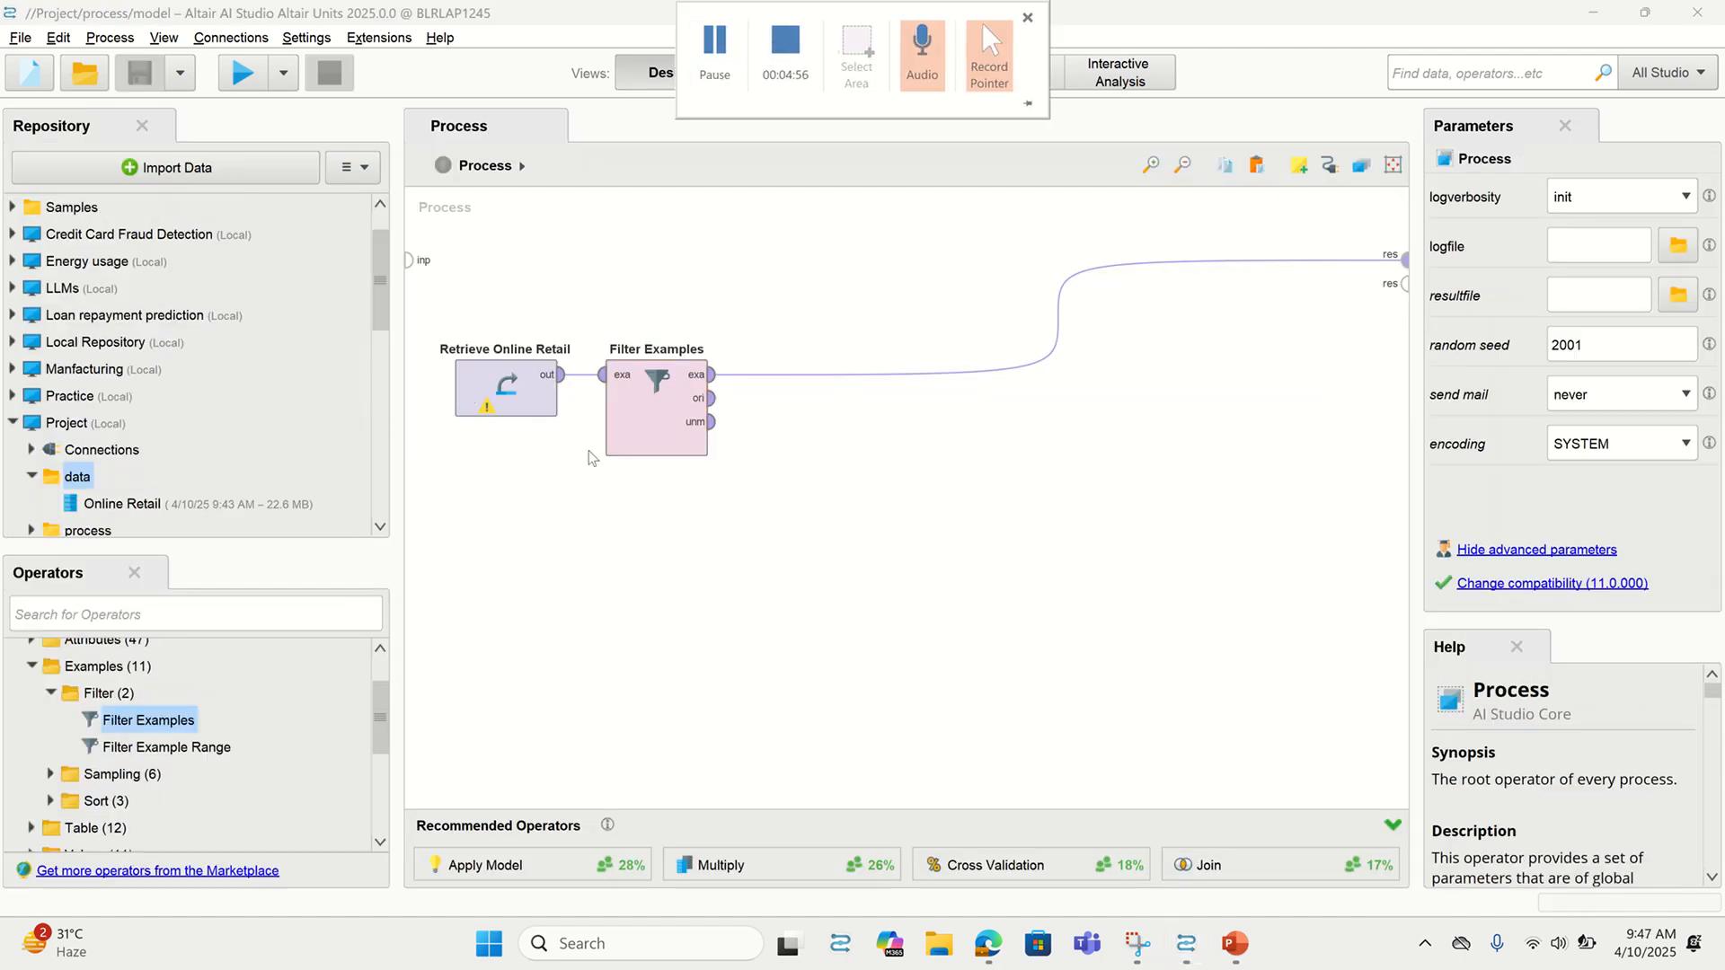
Add Nominal to Date after Filter Examples, then disable it and move it out of the chain
drag(115, 722, 150, 590)
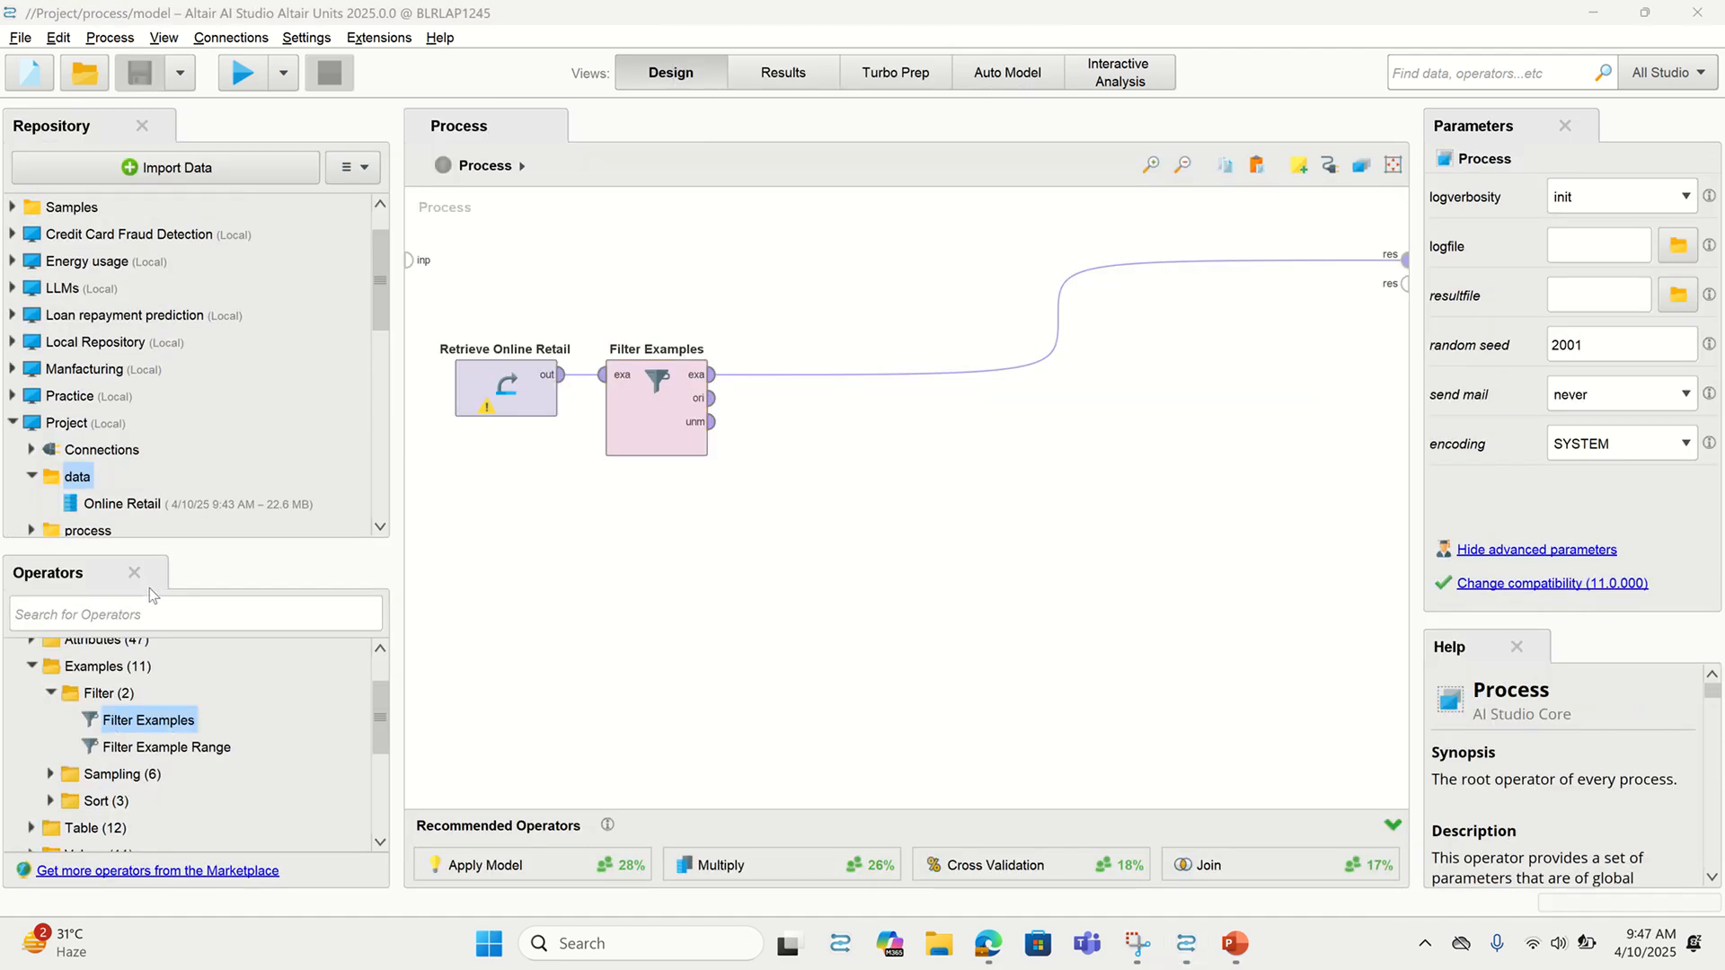
click(148, 608)
text(n)
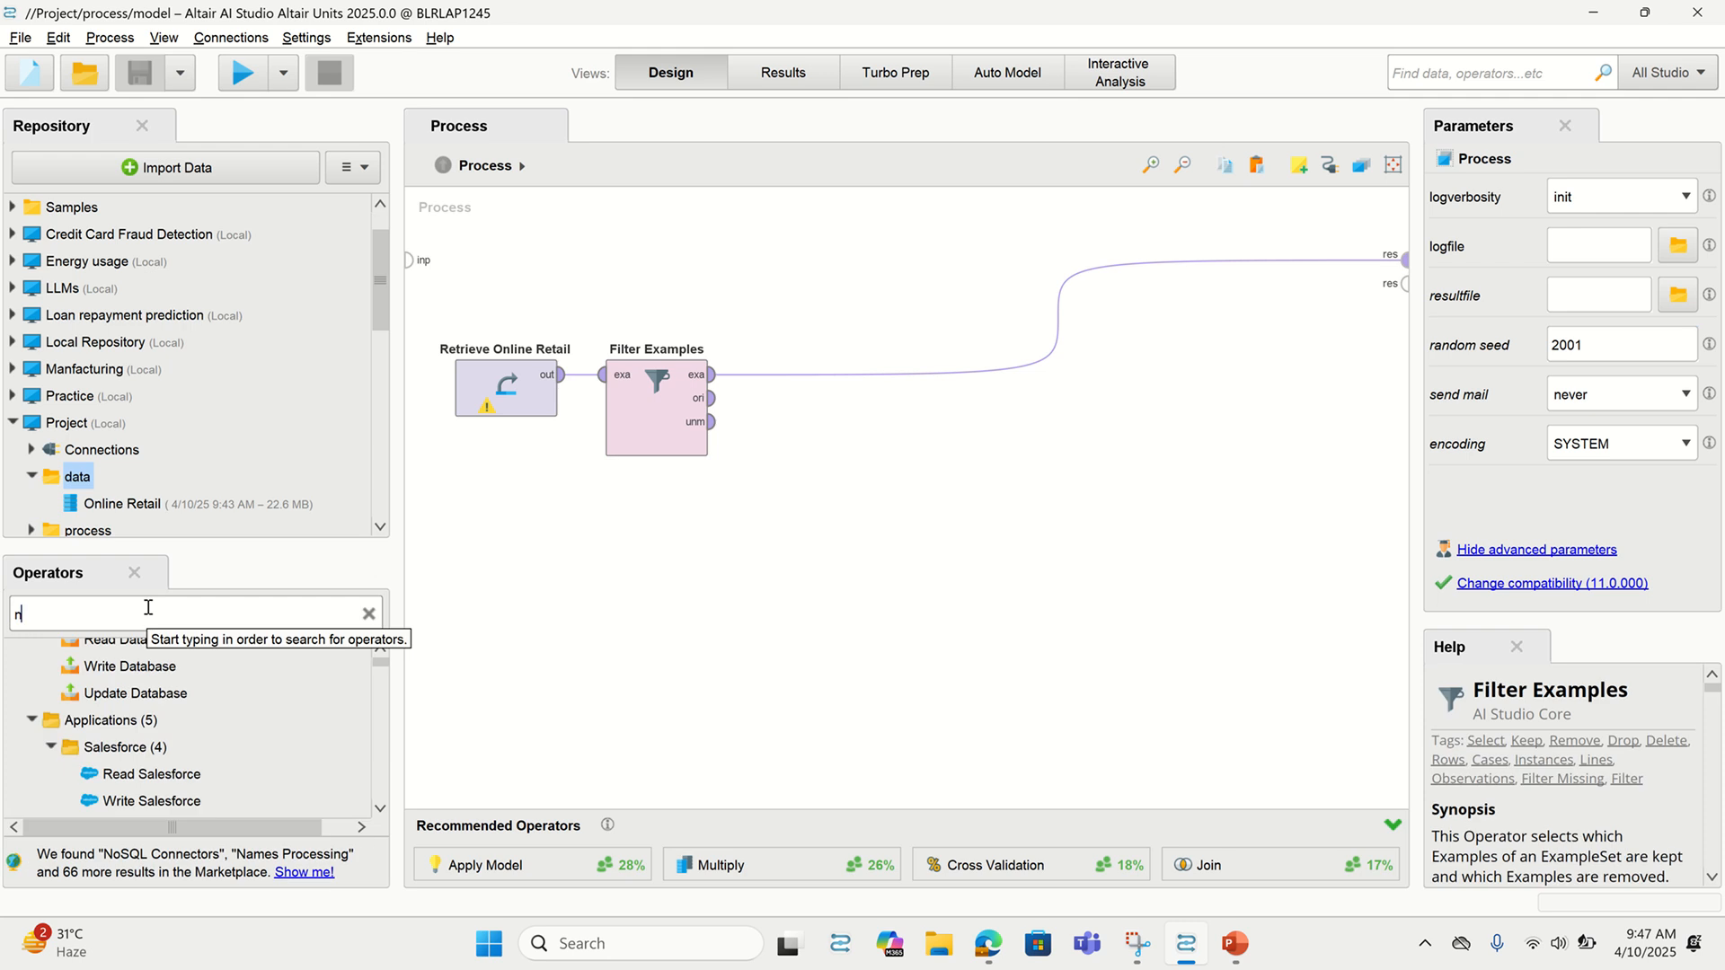
text(omi)
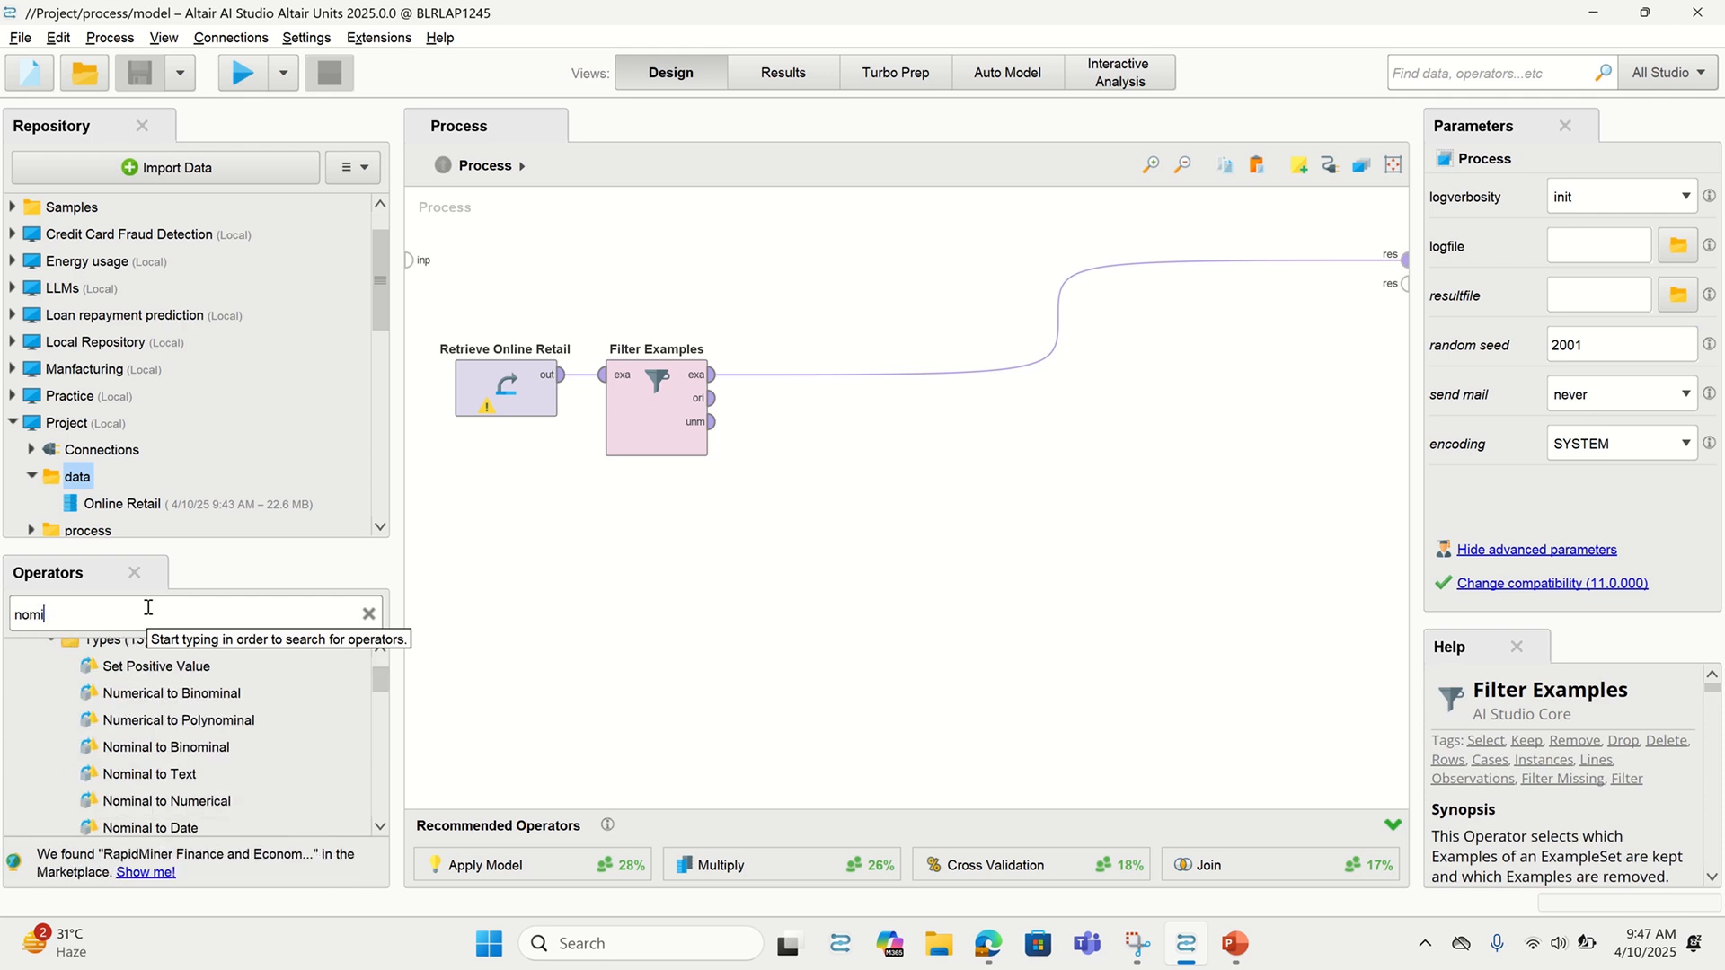
text(nal)
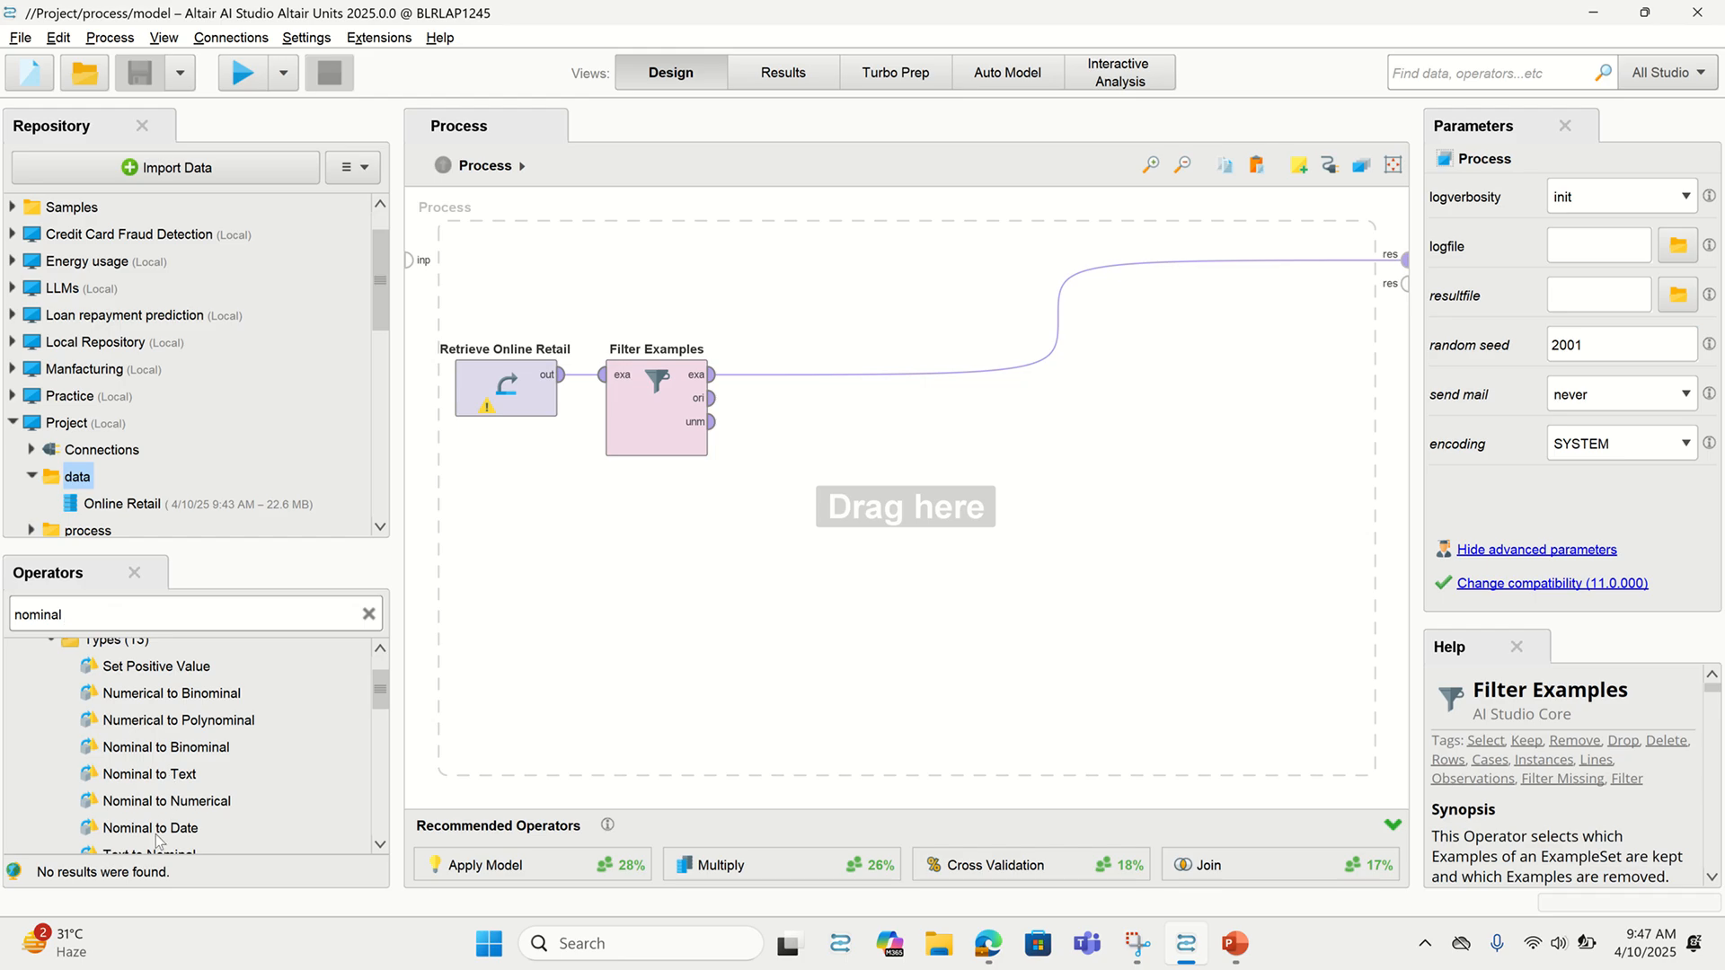
drag(157, 840, 780, 389)
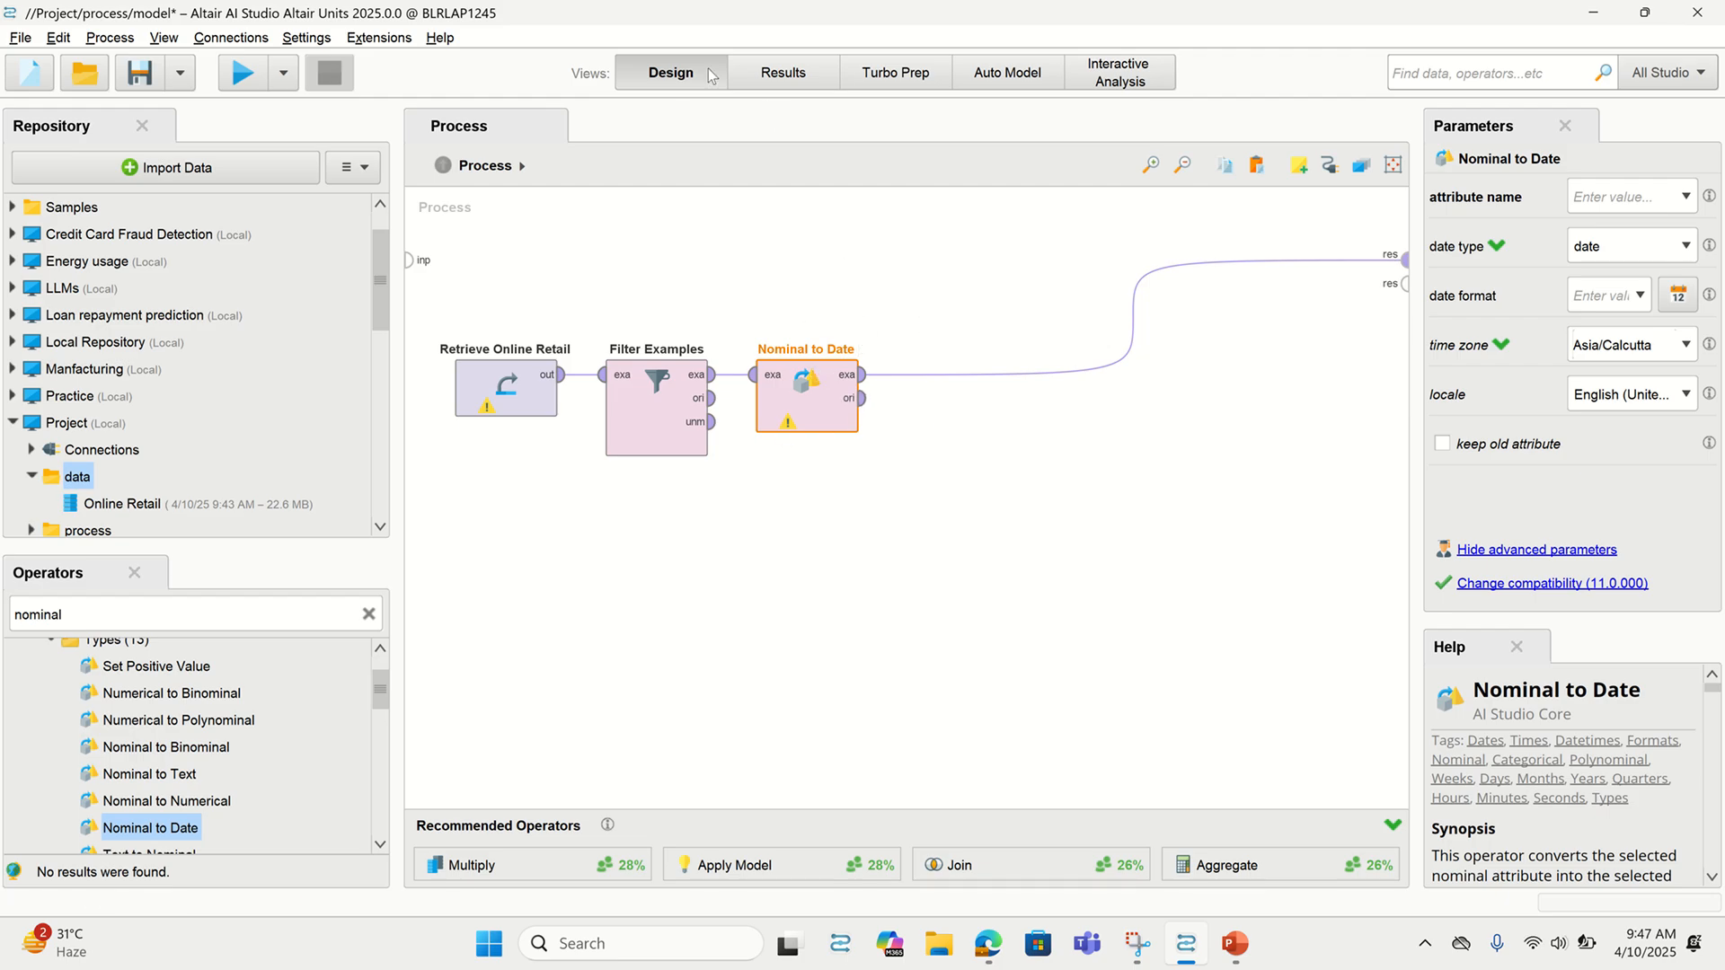
mouse_move(836, 2)
click(733, 64)
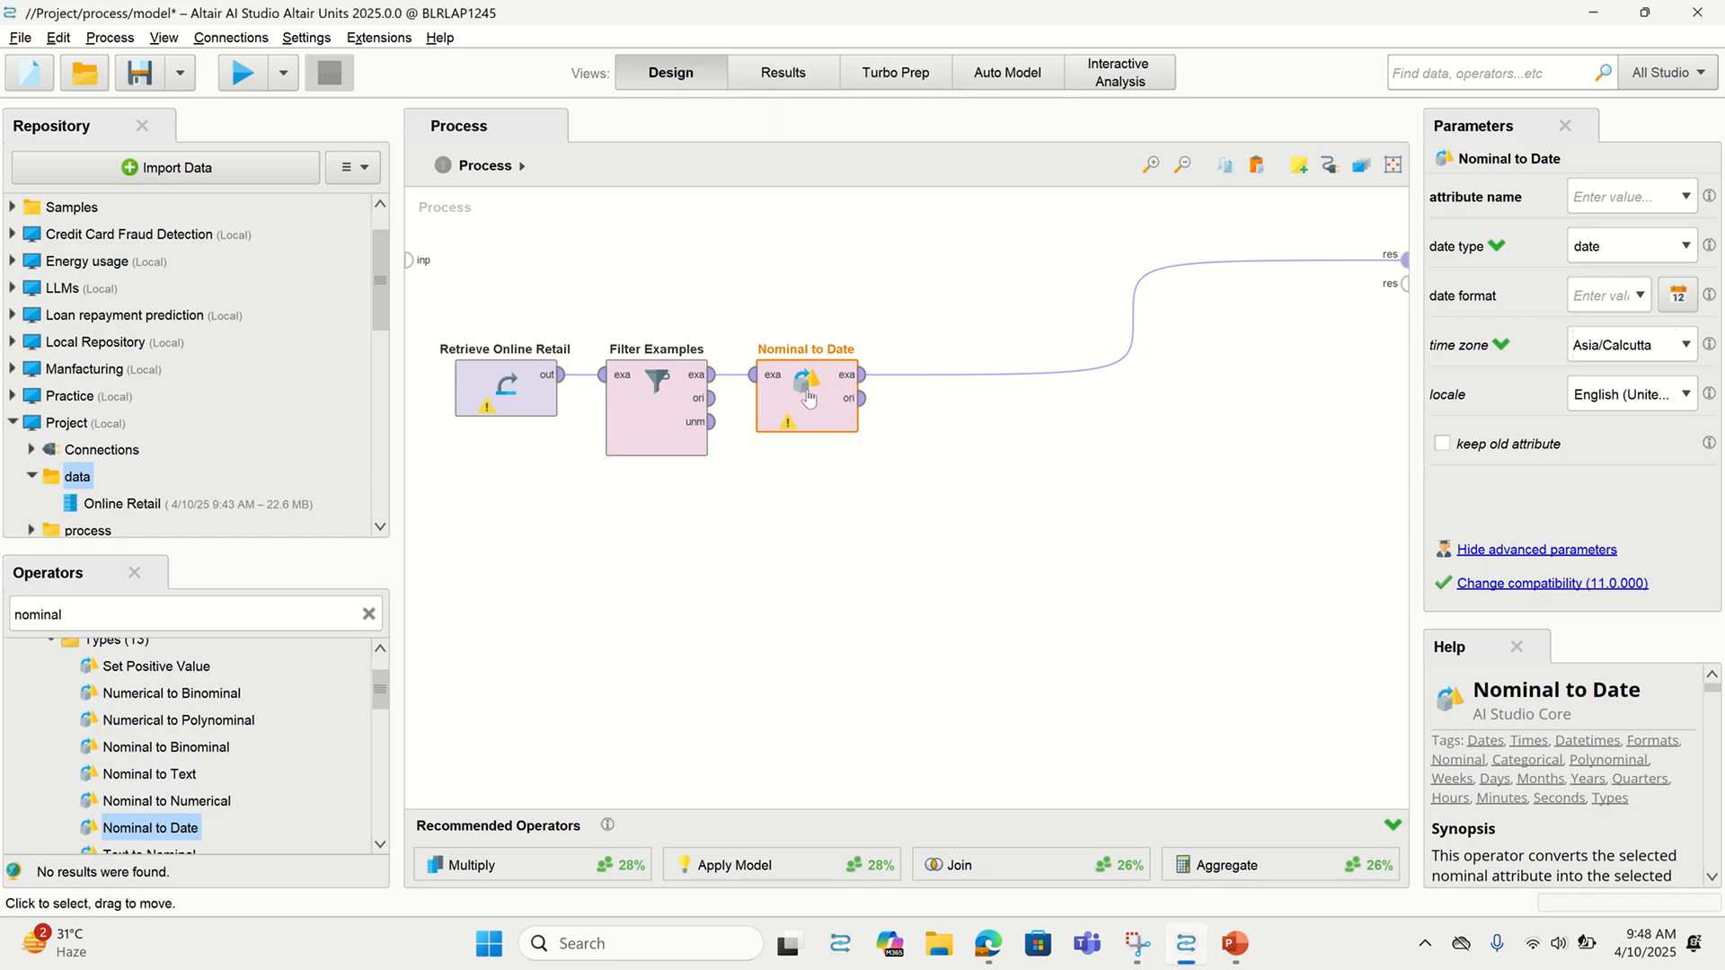
key(ctrl+e)
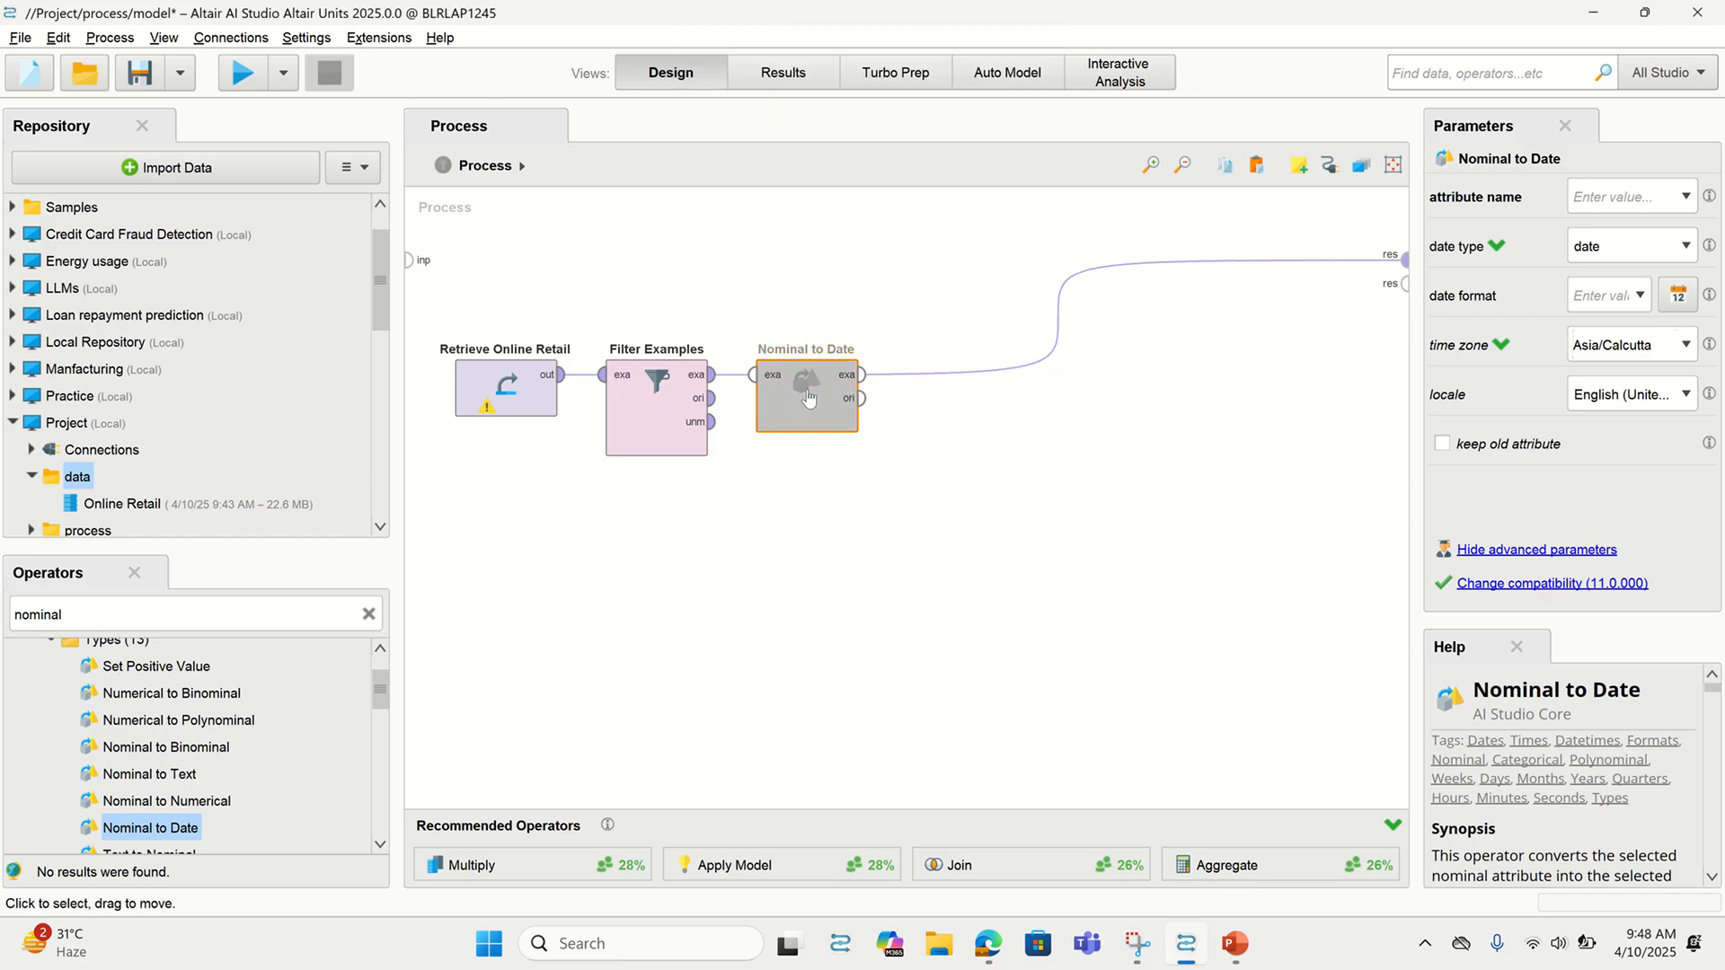
drag(808, 398, 808, 570)
Search 'date to nom' and insert Nominal to Date (2) between Filter Examples and the output
mouse_move(778, 13)
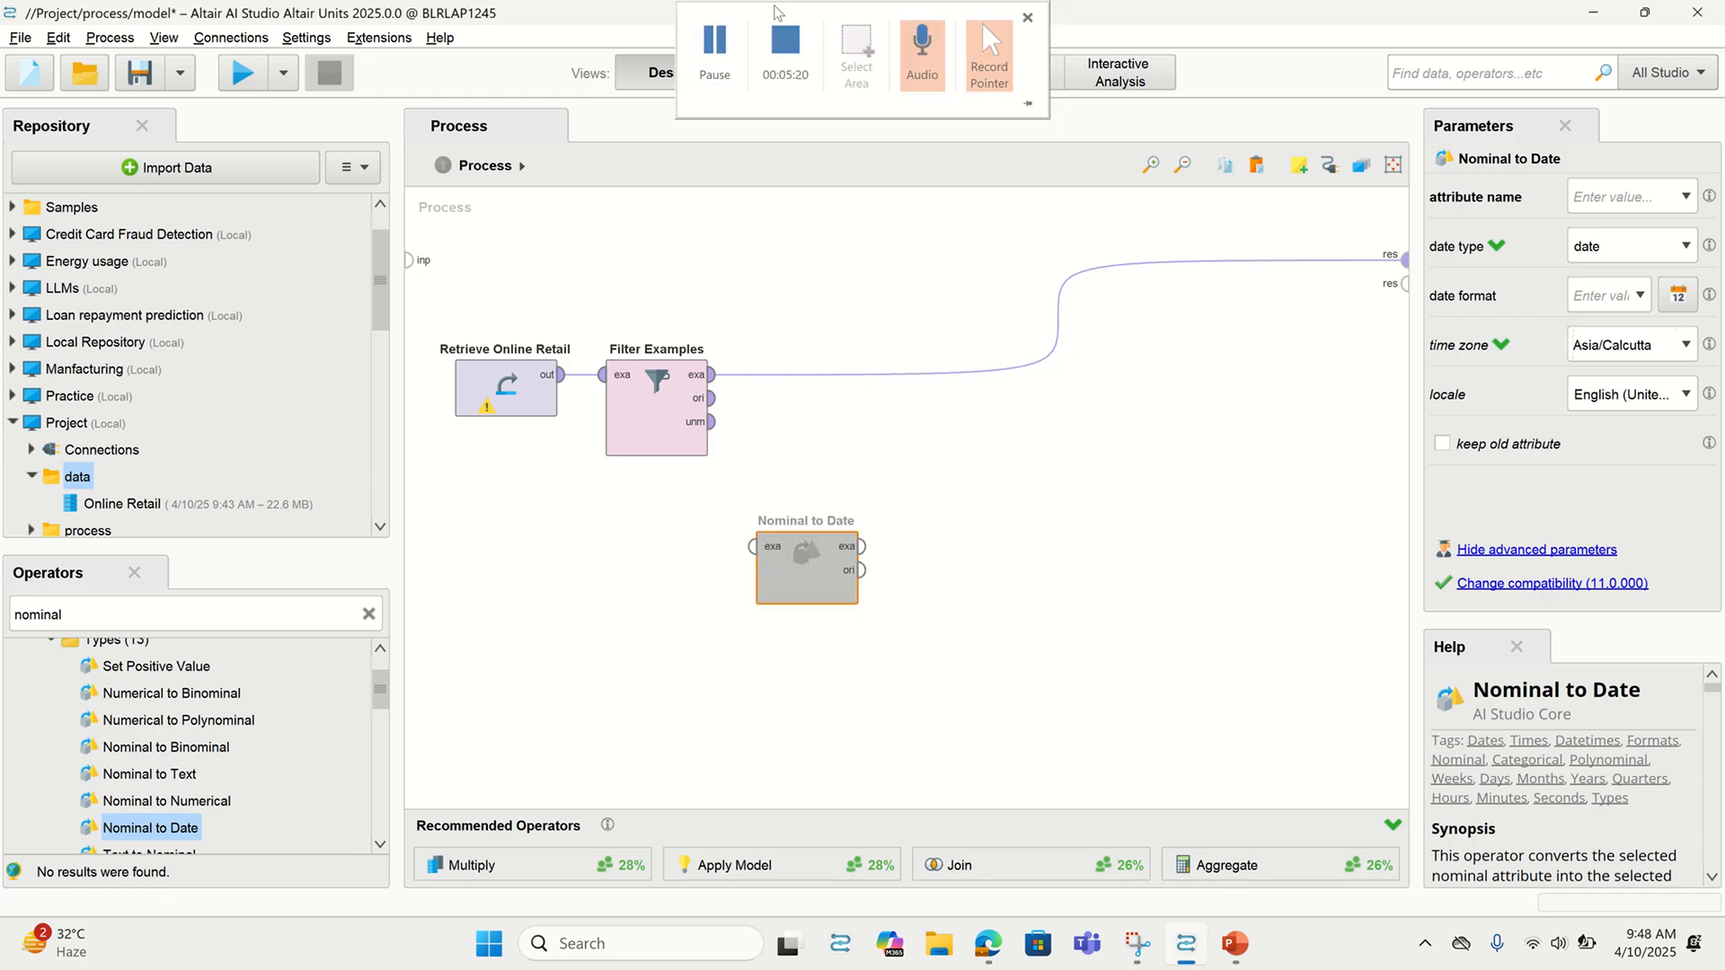
click(314, 614)
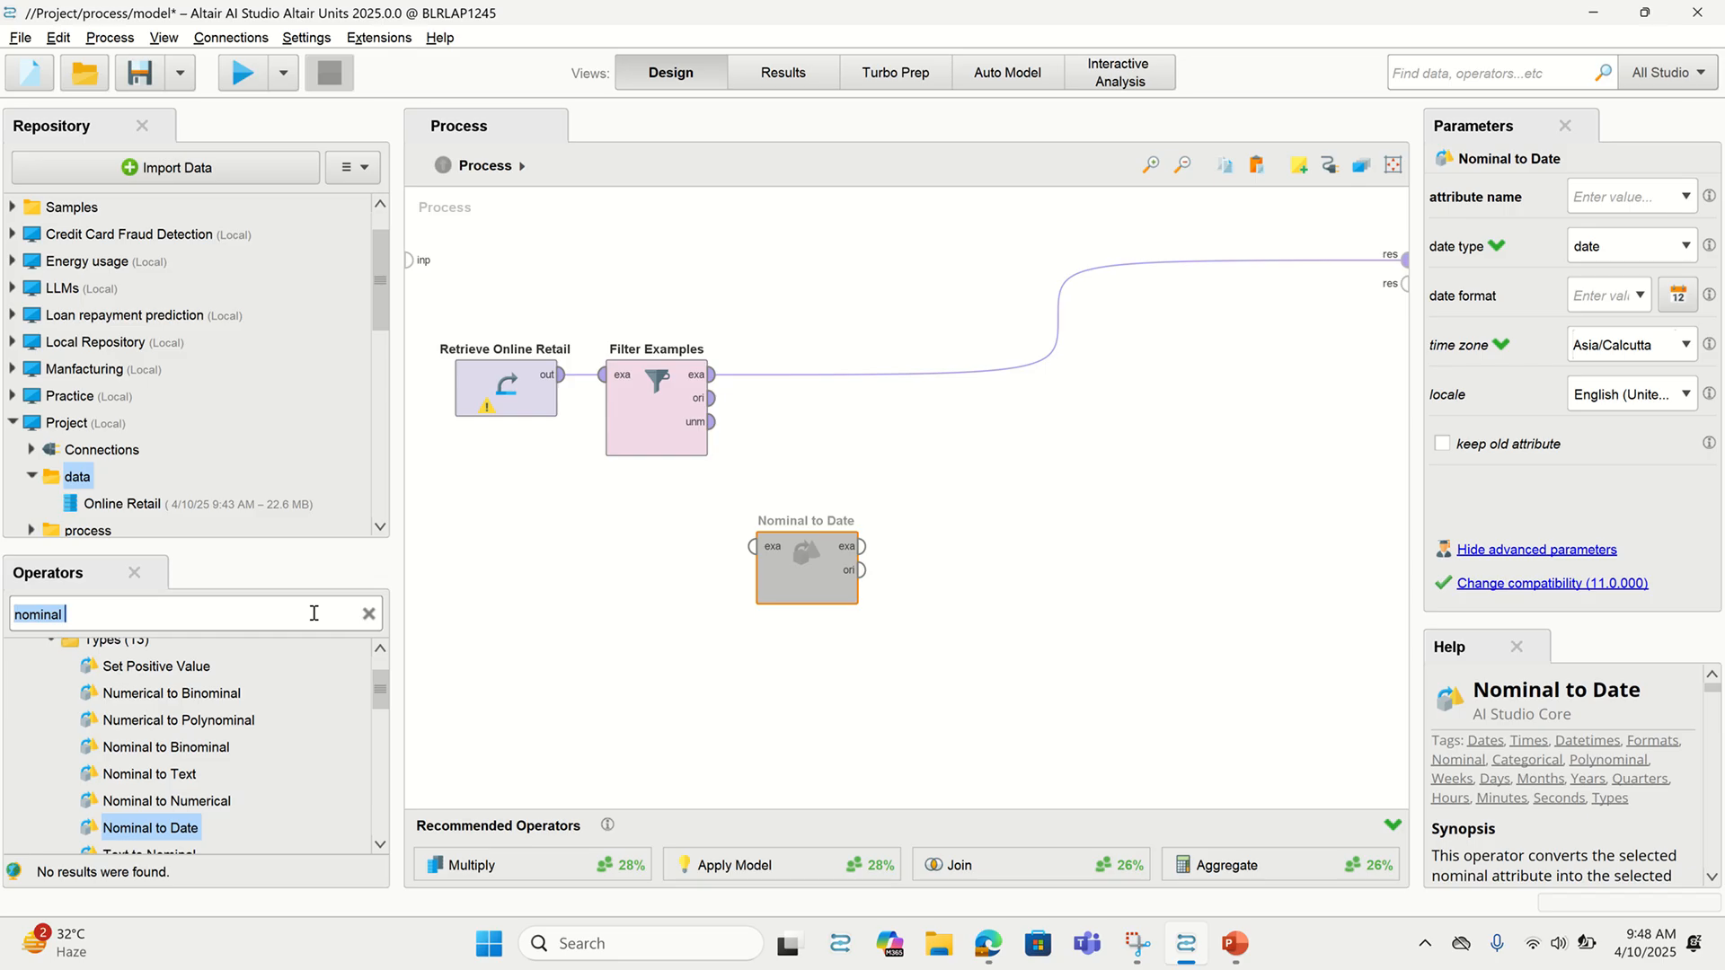
text(date to nom)
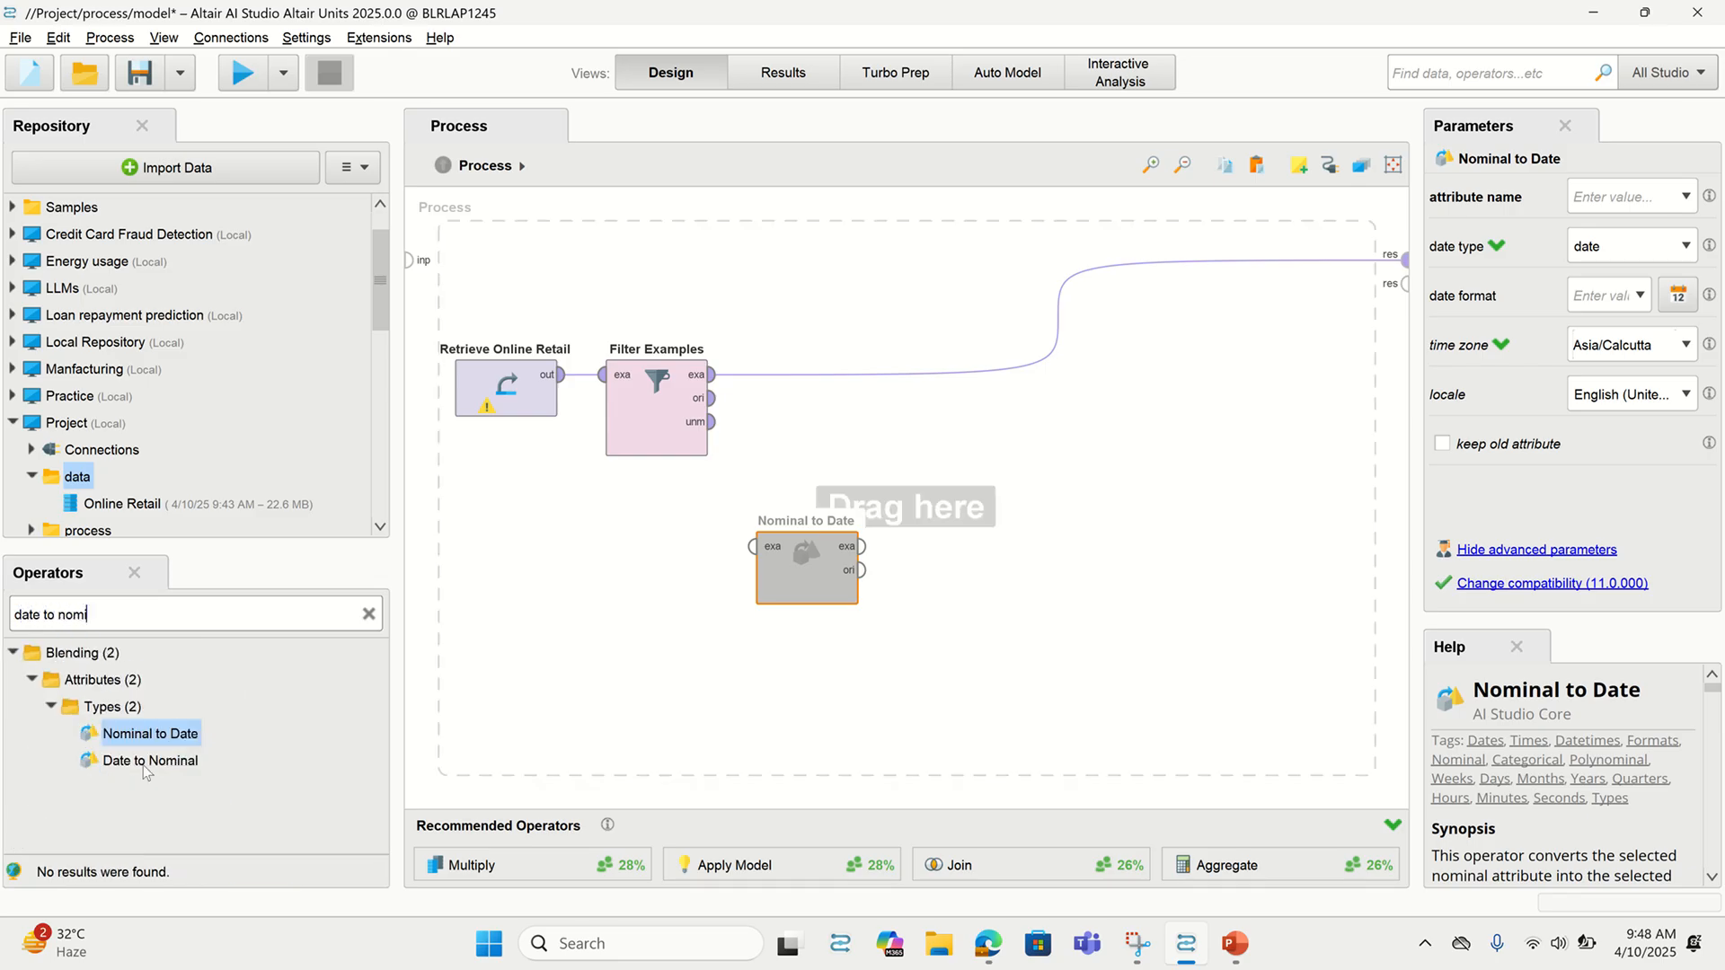
drag(152, 743, 652, 548)
drag(765, 390, 791, 395)
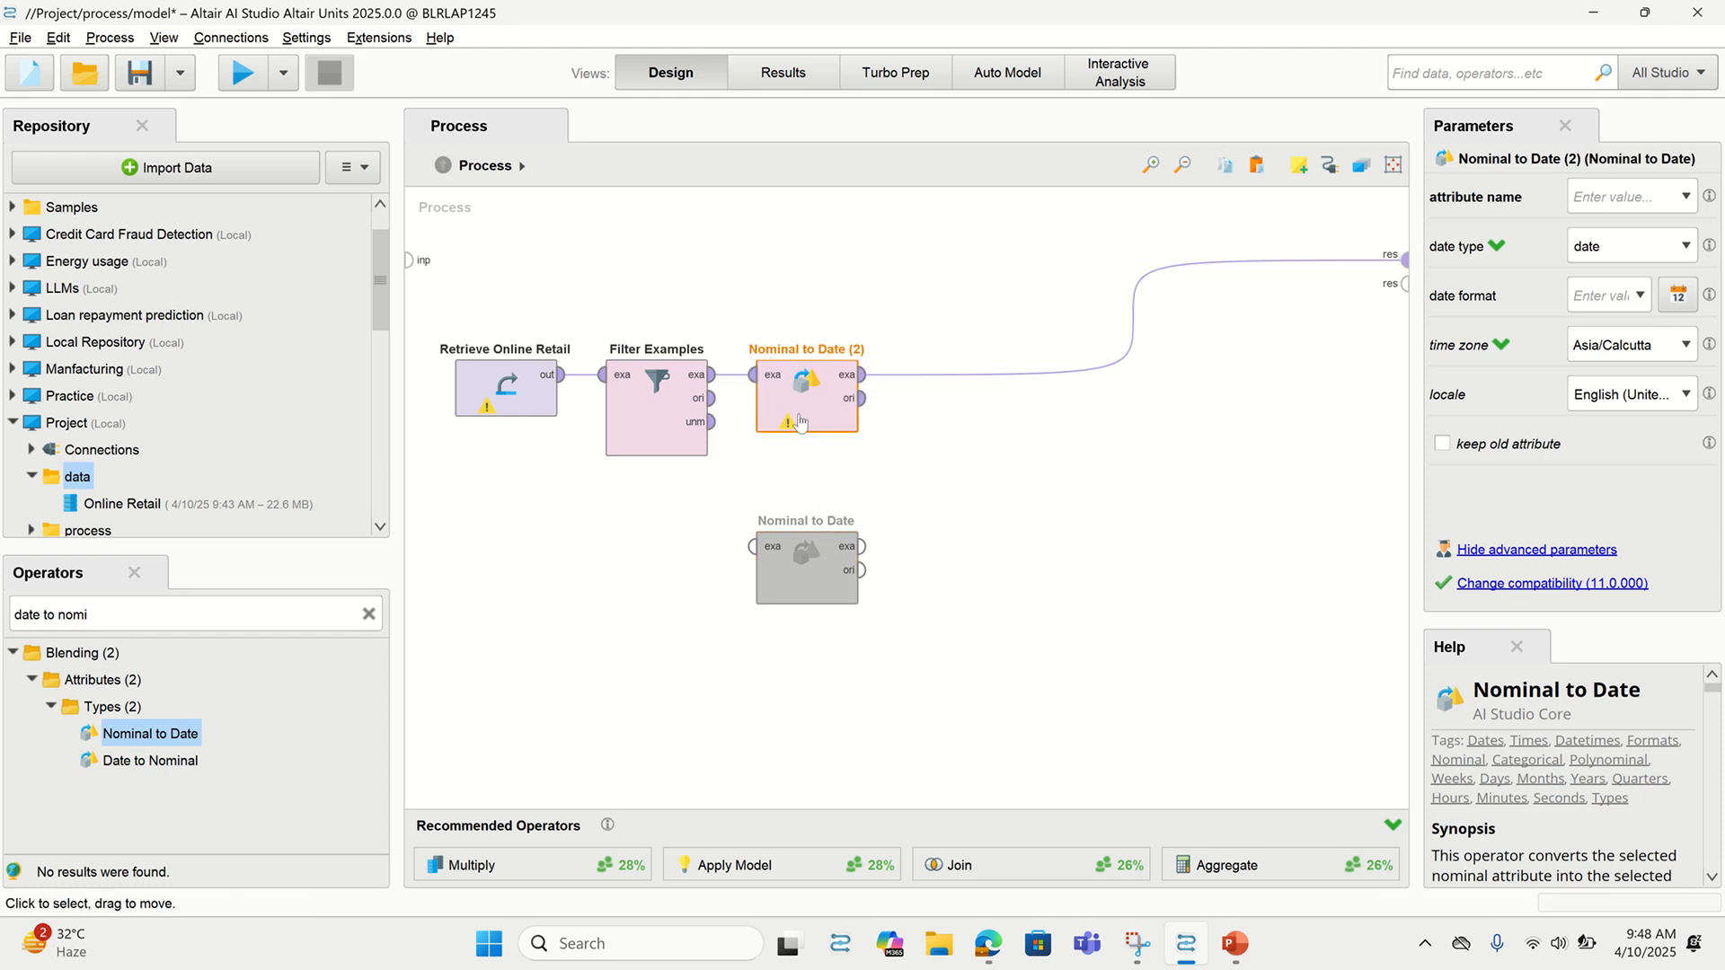
click(1693, 199)
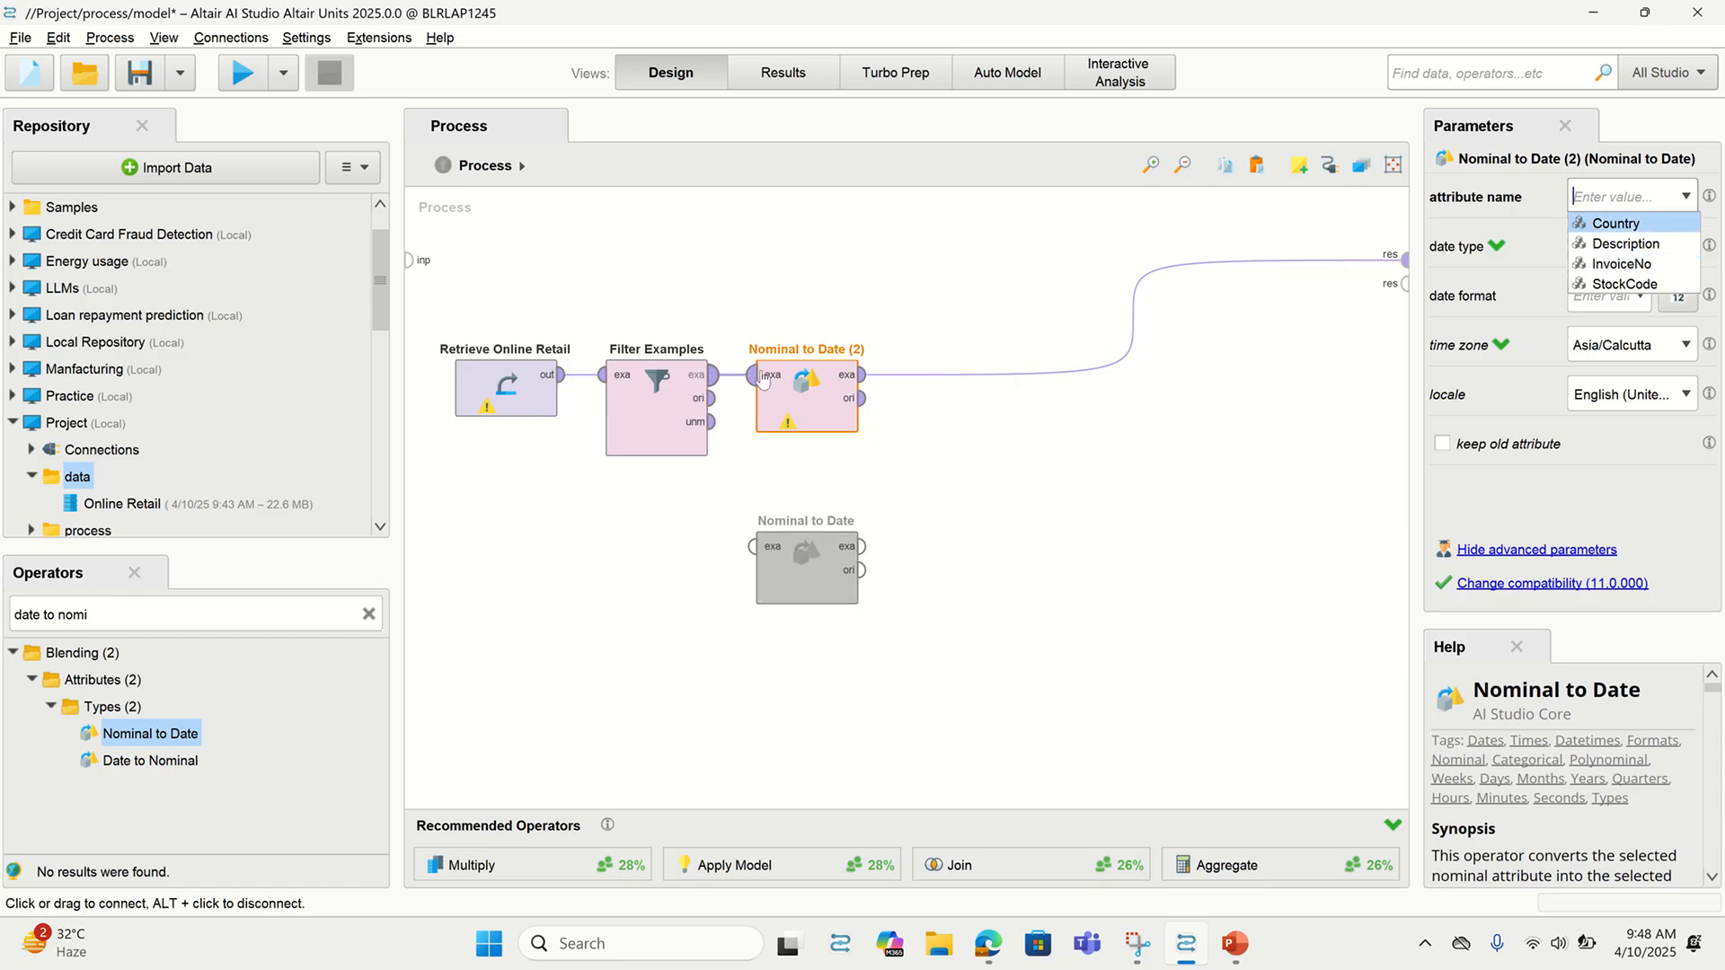
click(1296, 403)
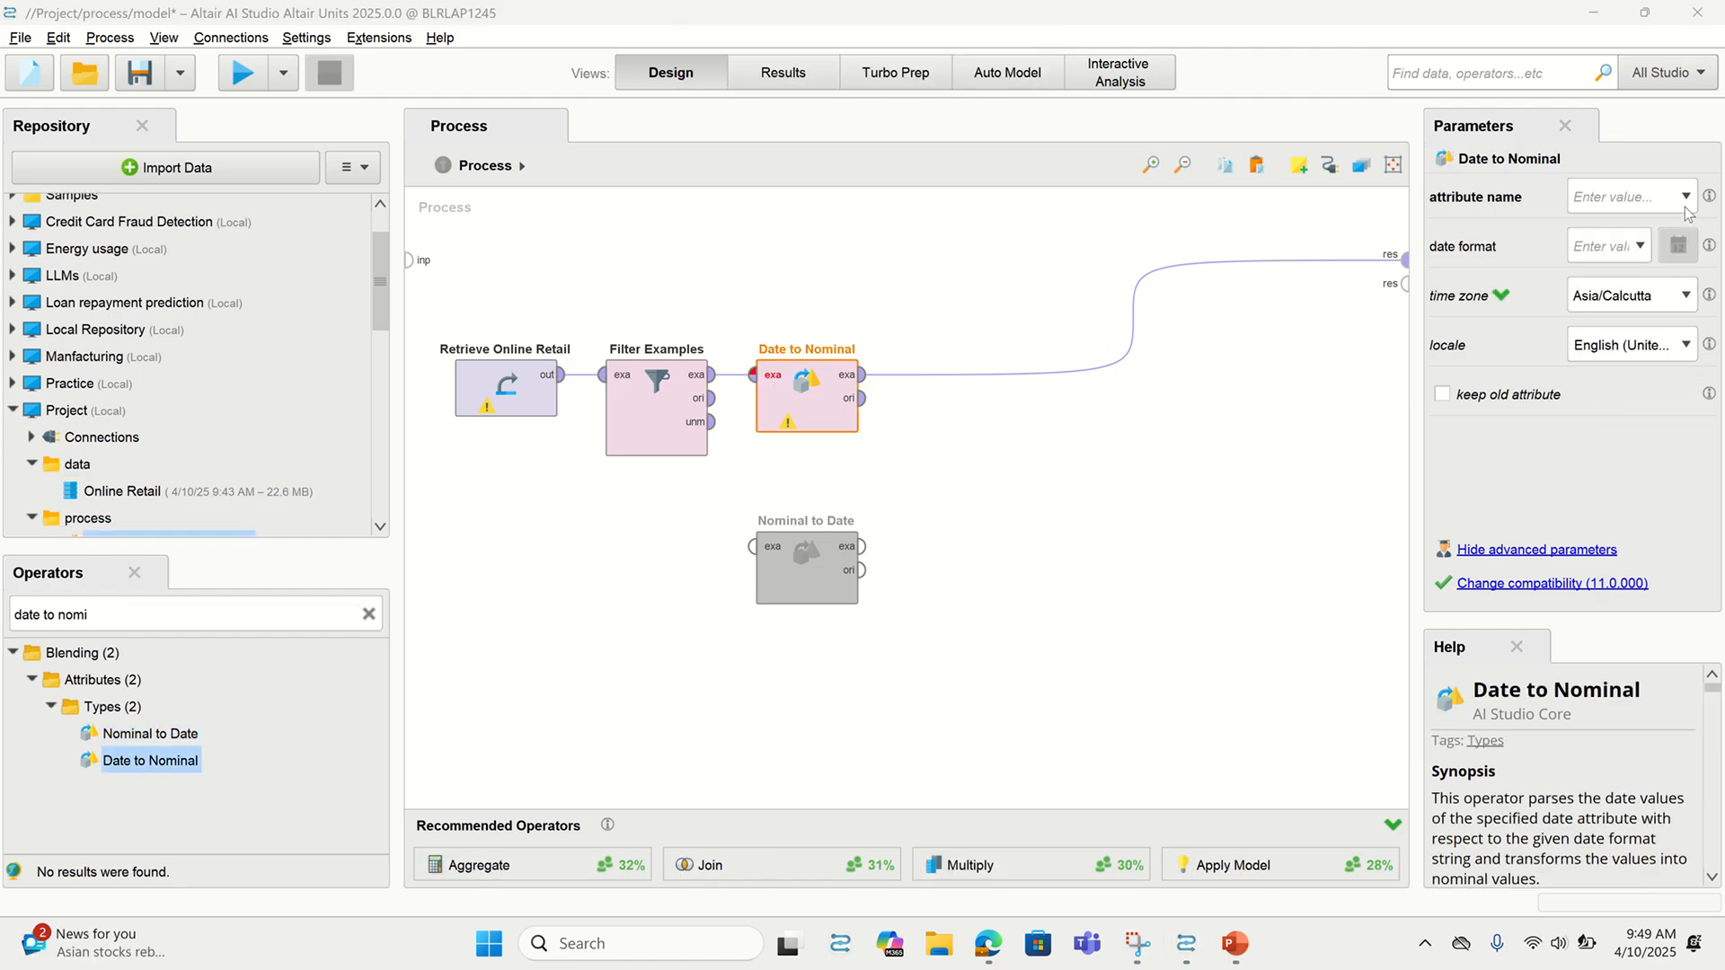
Convert InvoiceDate with date format yyyy-MM, run the process and inspect the results
click(1686, 197)
click(1642, 221)
click(1640, 247)
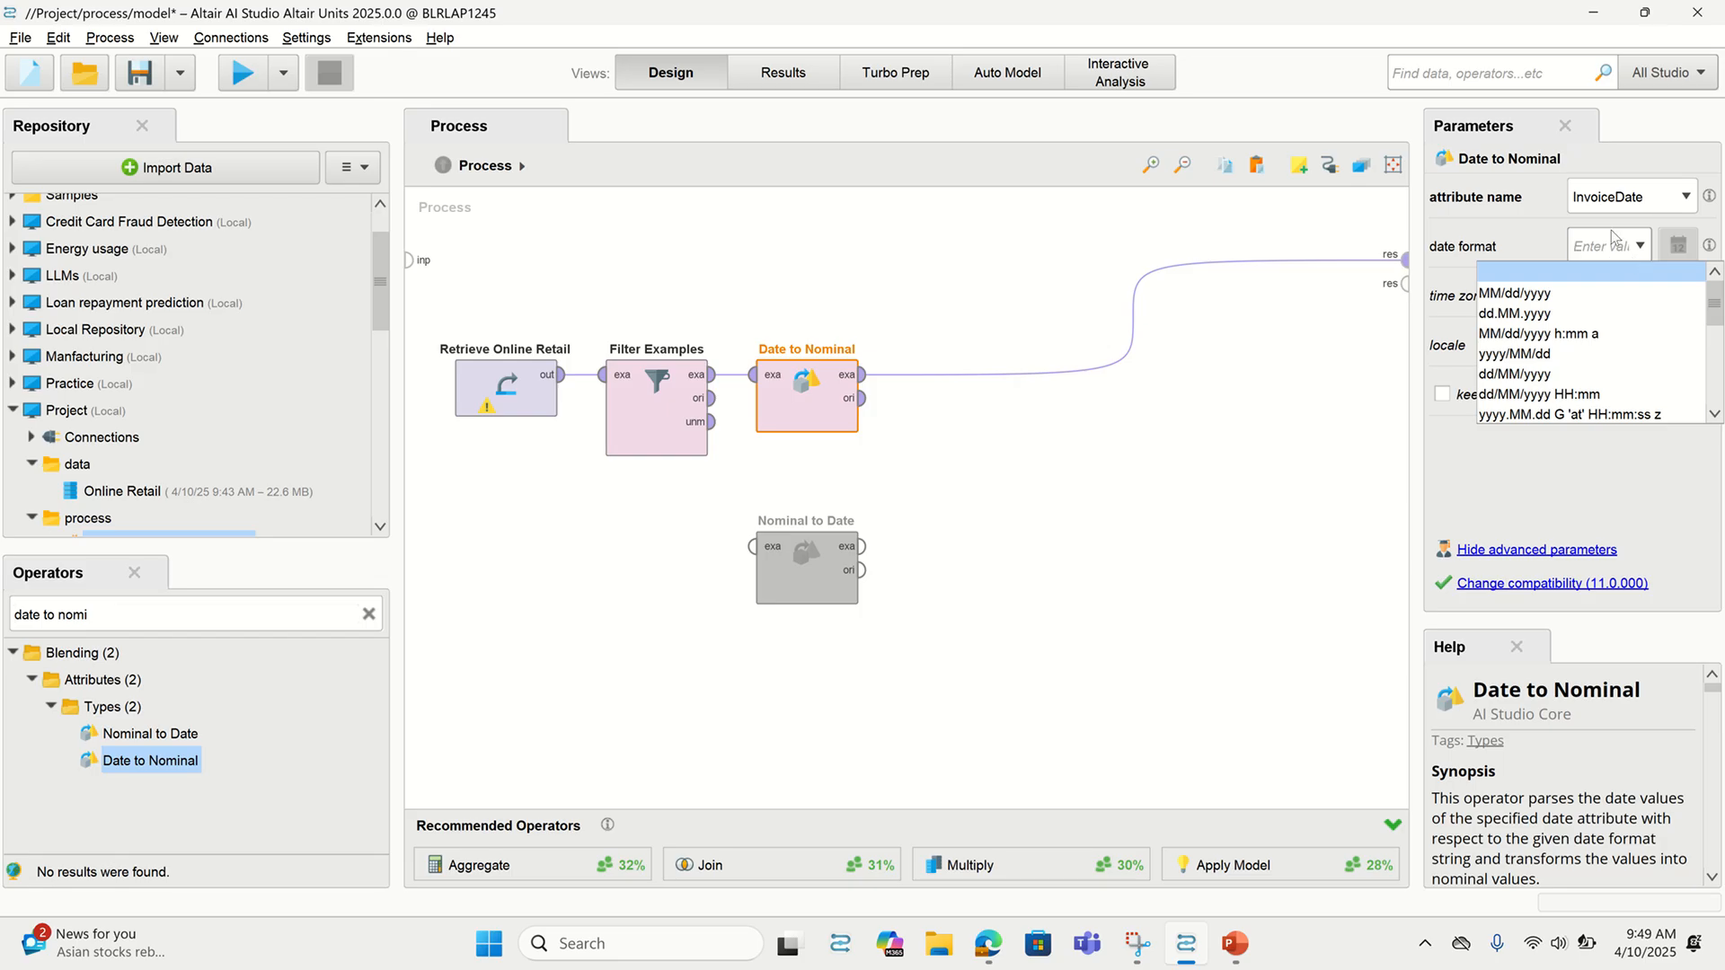
text(yyyy-MM)
scroll(1584, 376, down, 3)
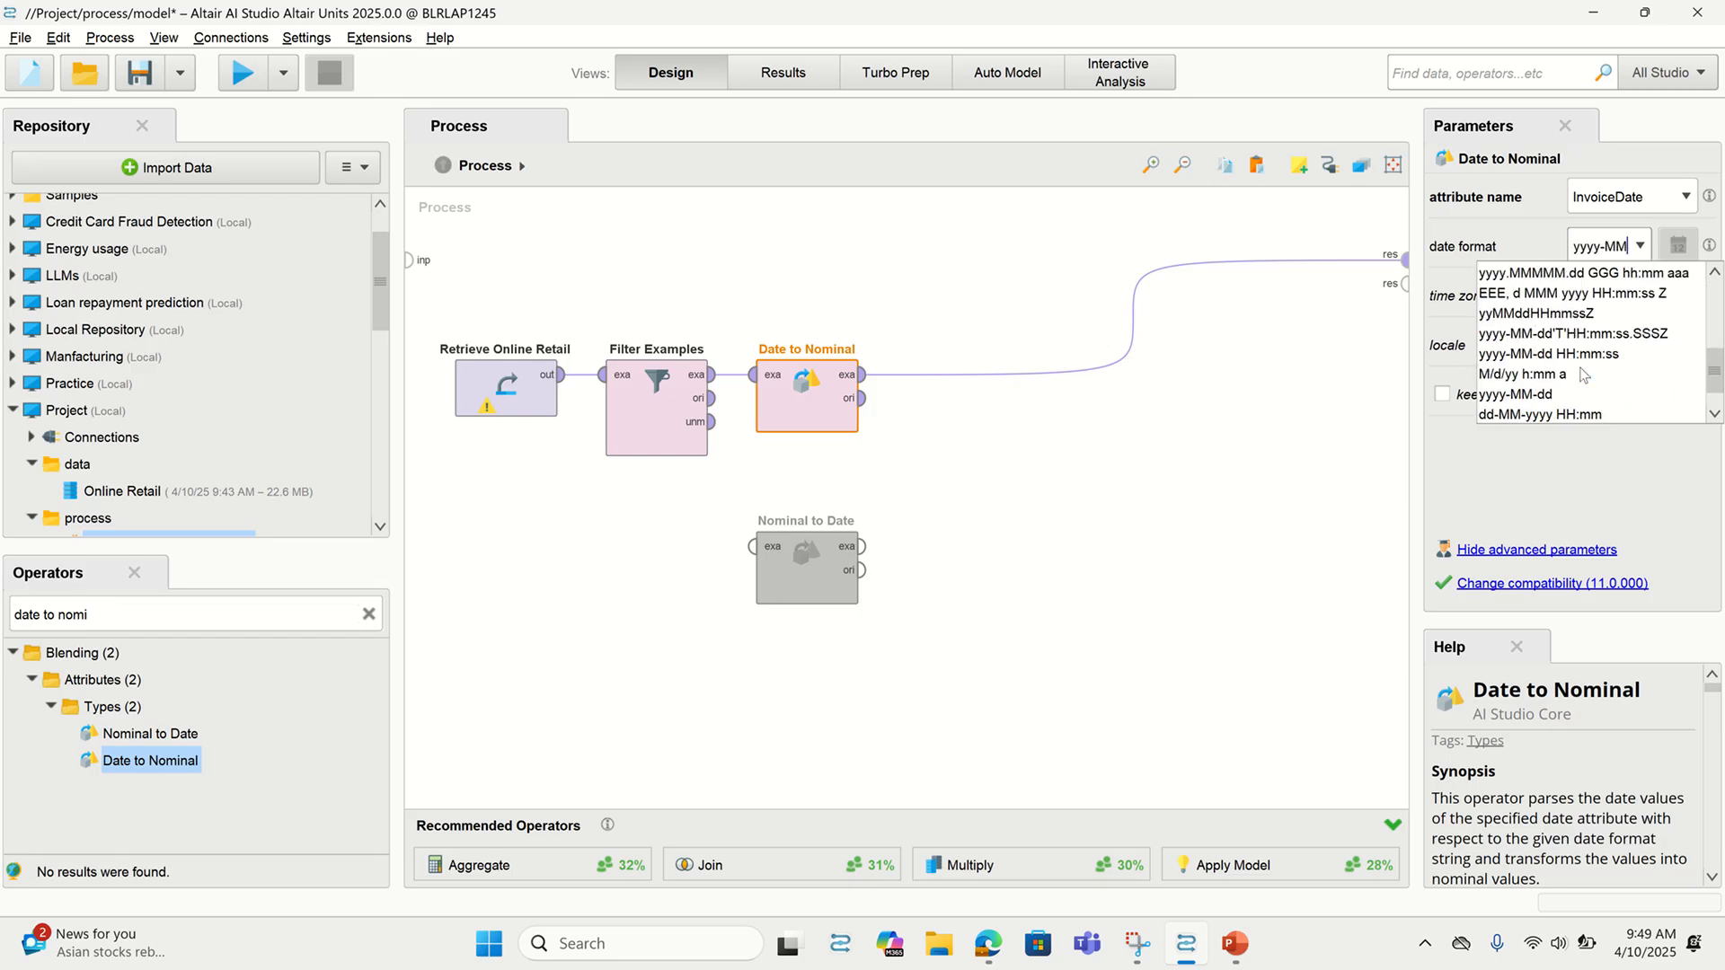
scroll(1584, 376, up, 4)
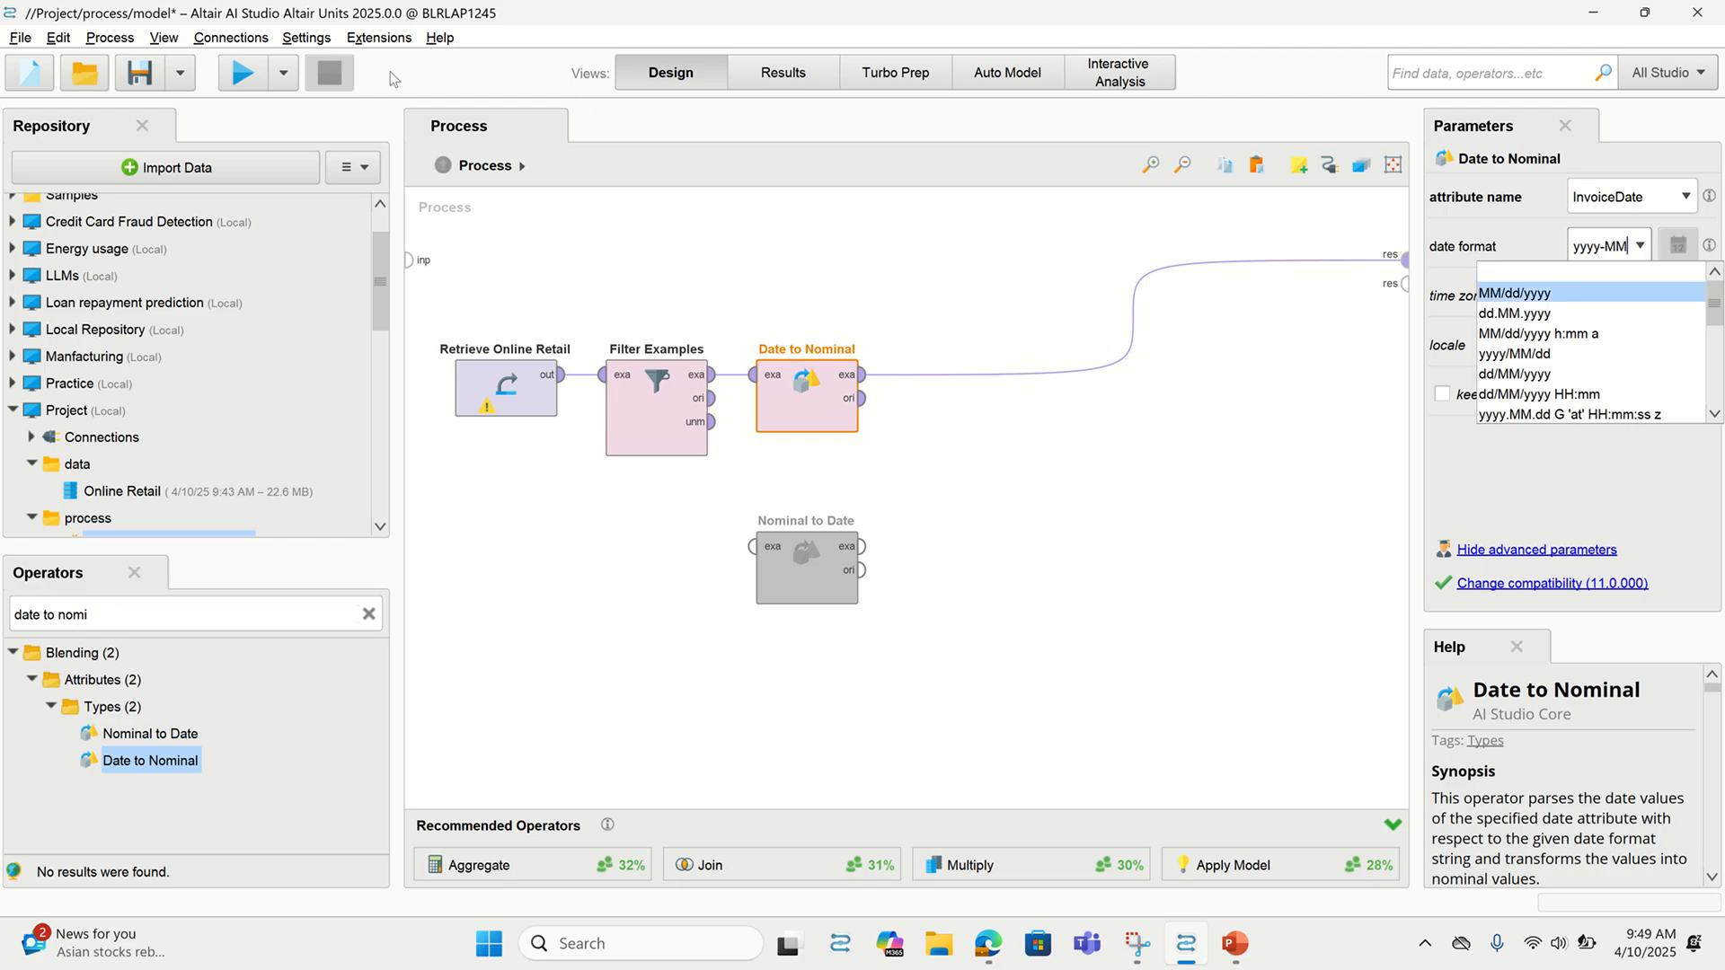
click(235, 74)
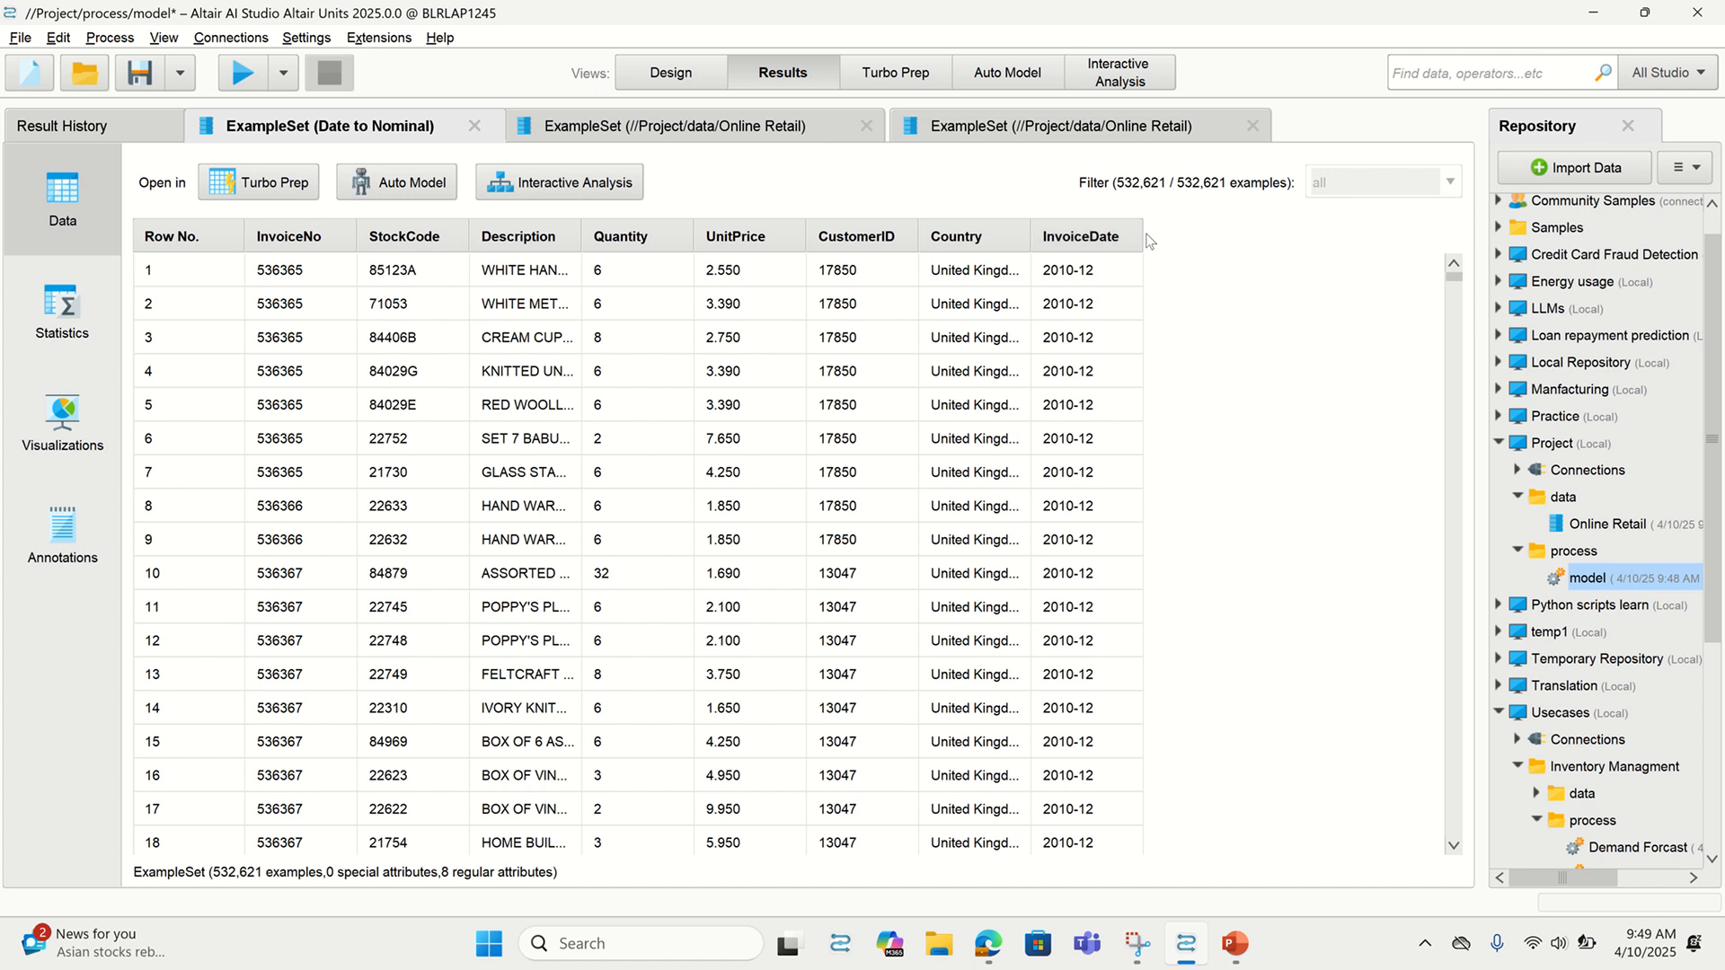
drag(1143, 236, 1217, 232)
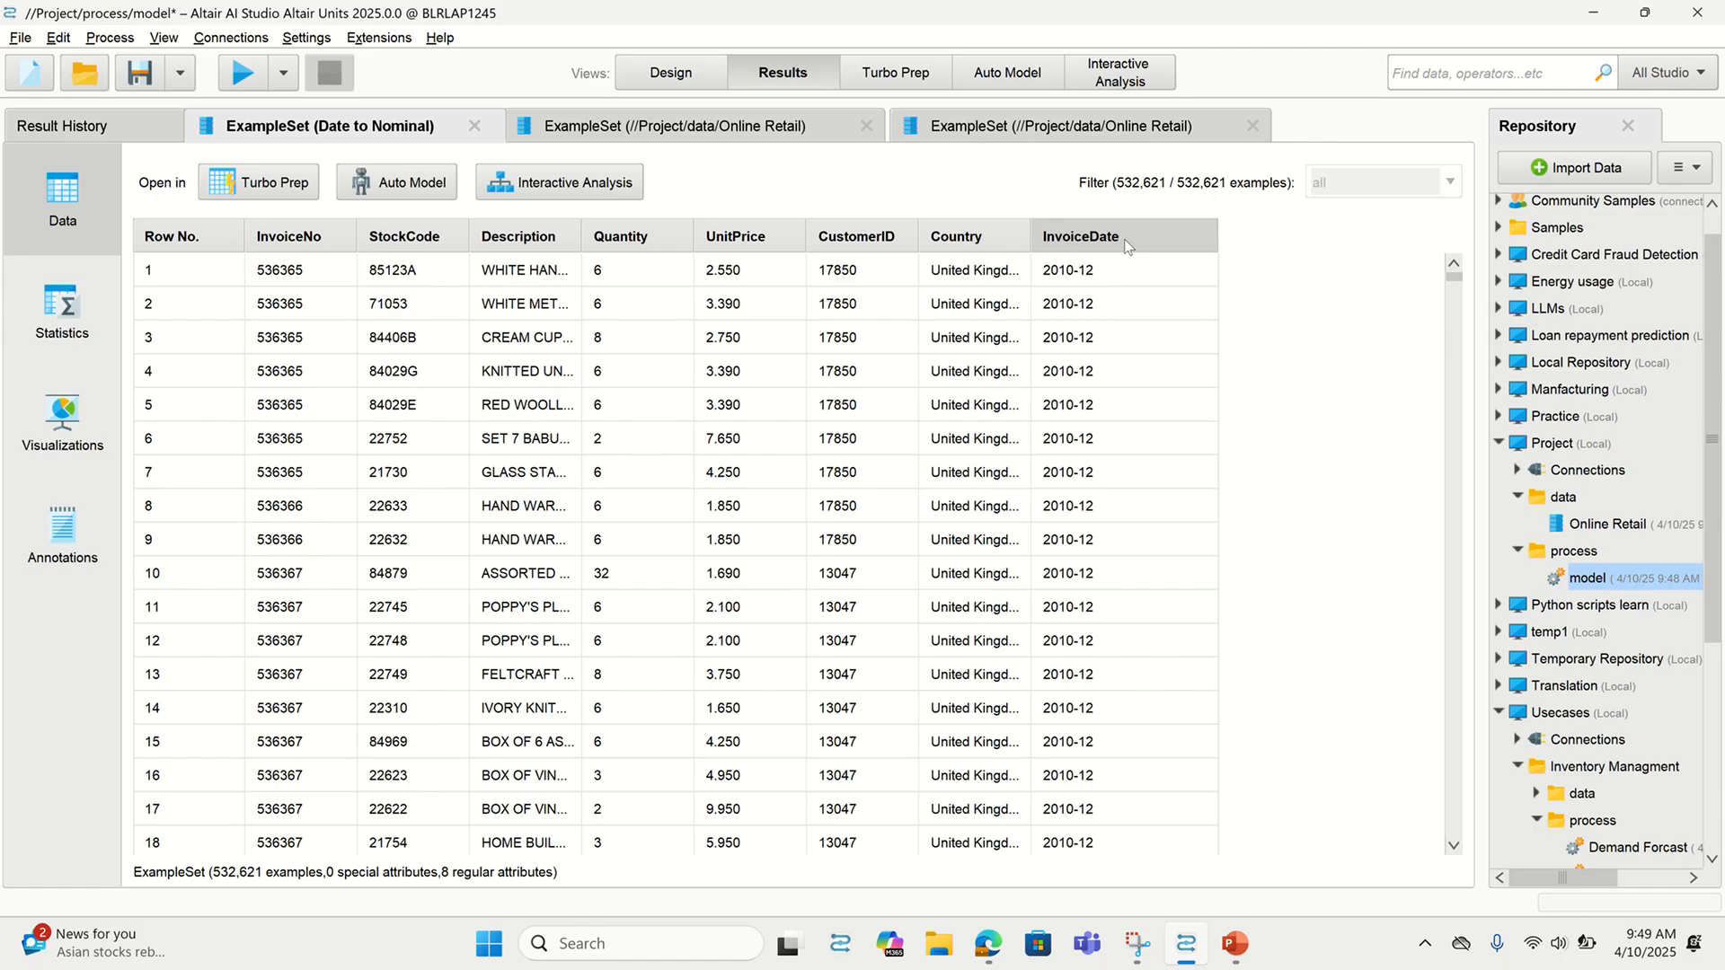
mouse_move(1129, 246)
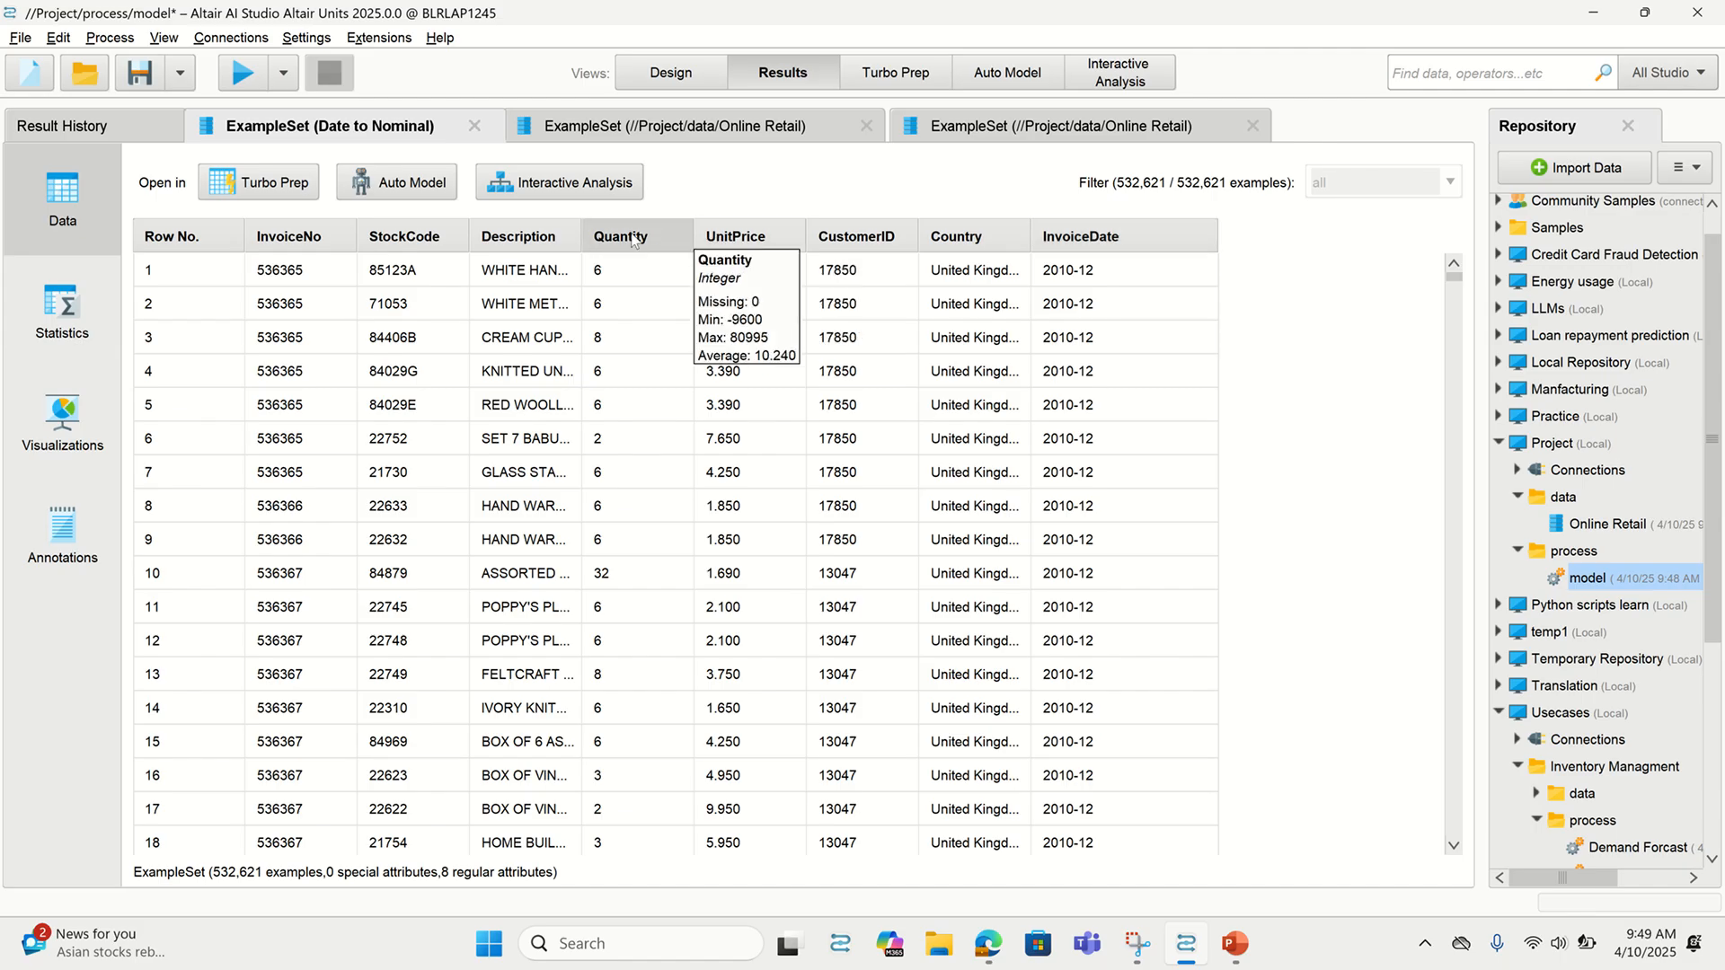
click(682, 79)
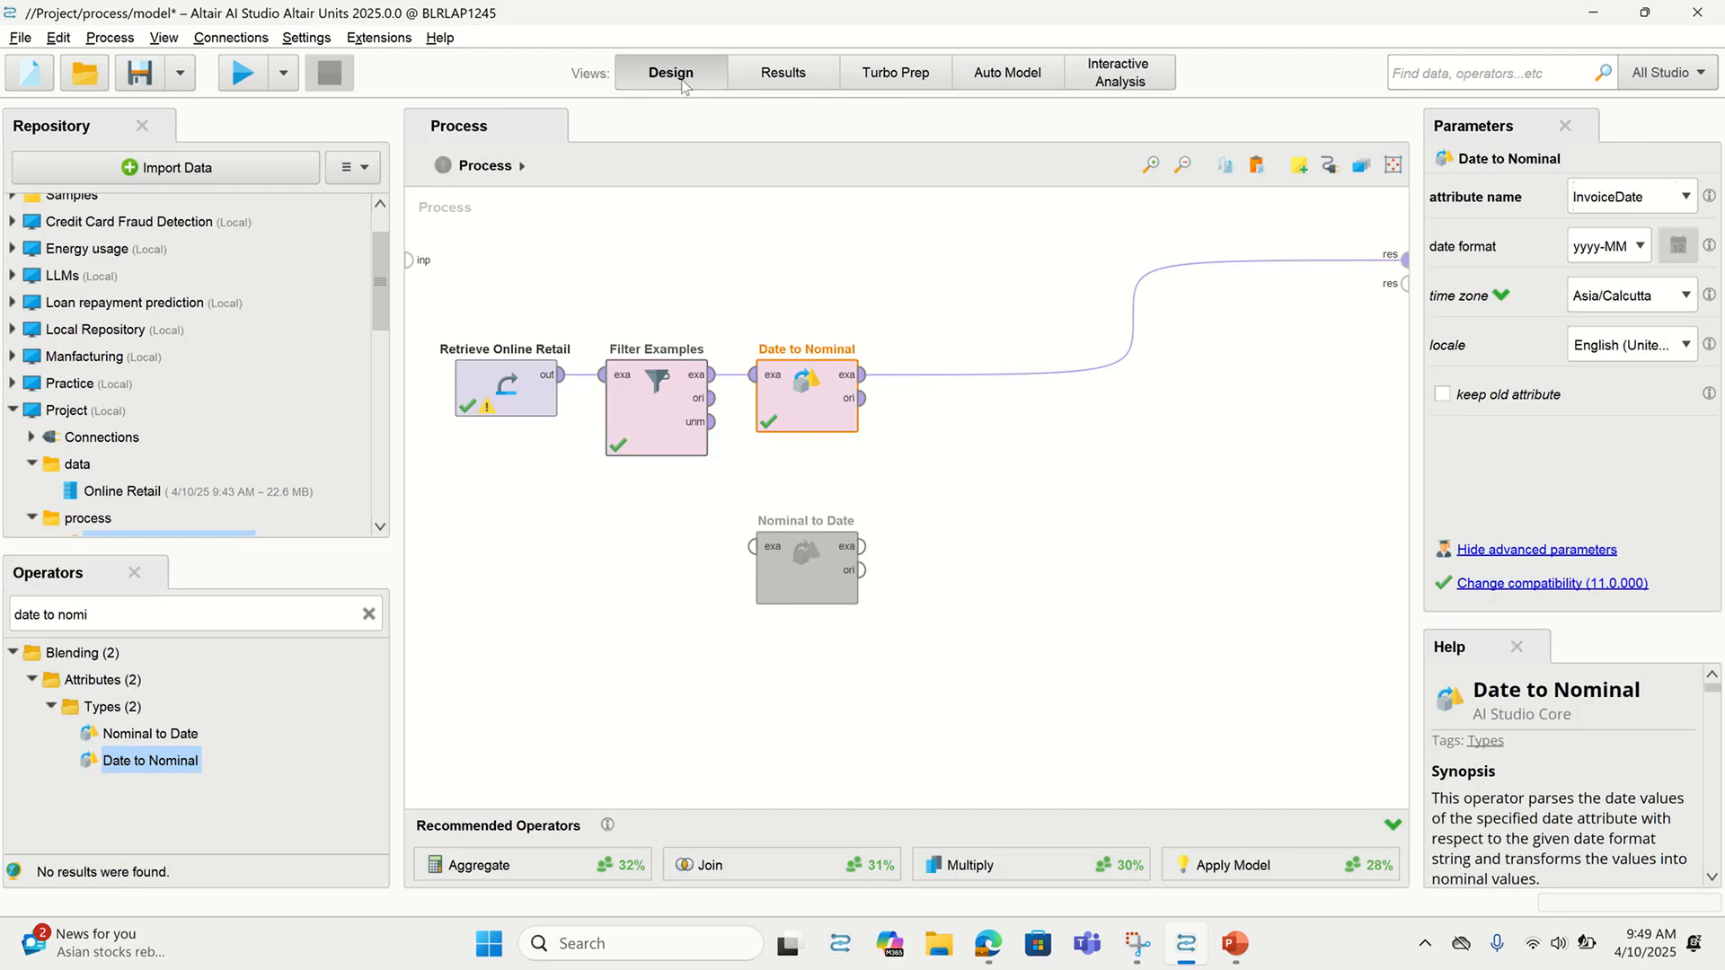
Turn on keep old attribute and rerun to reveal the InvoiceDate_nominal column
click(1443, 397)
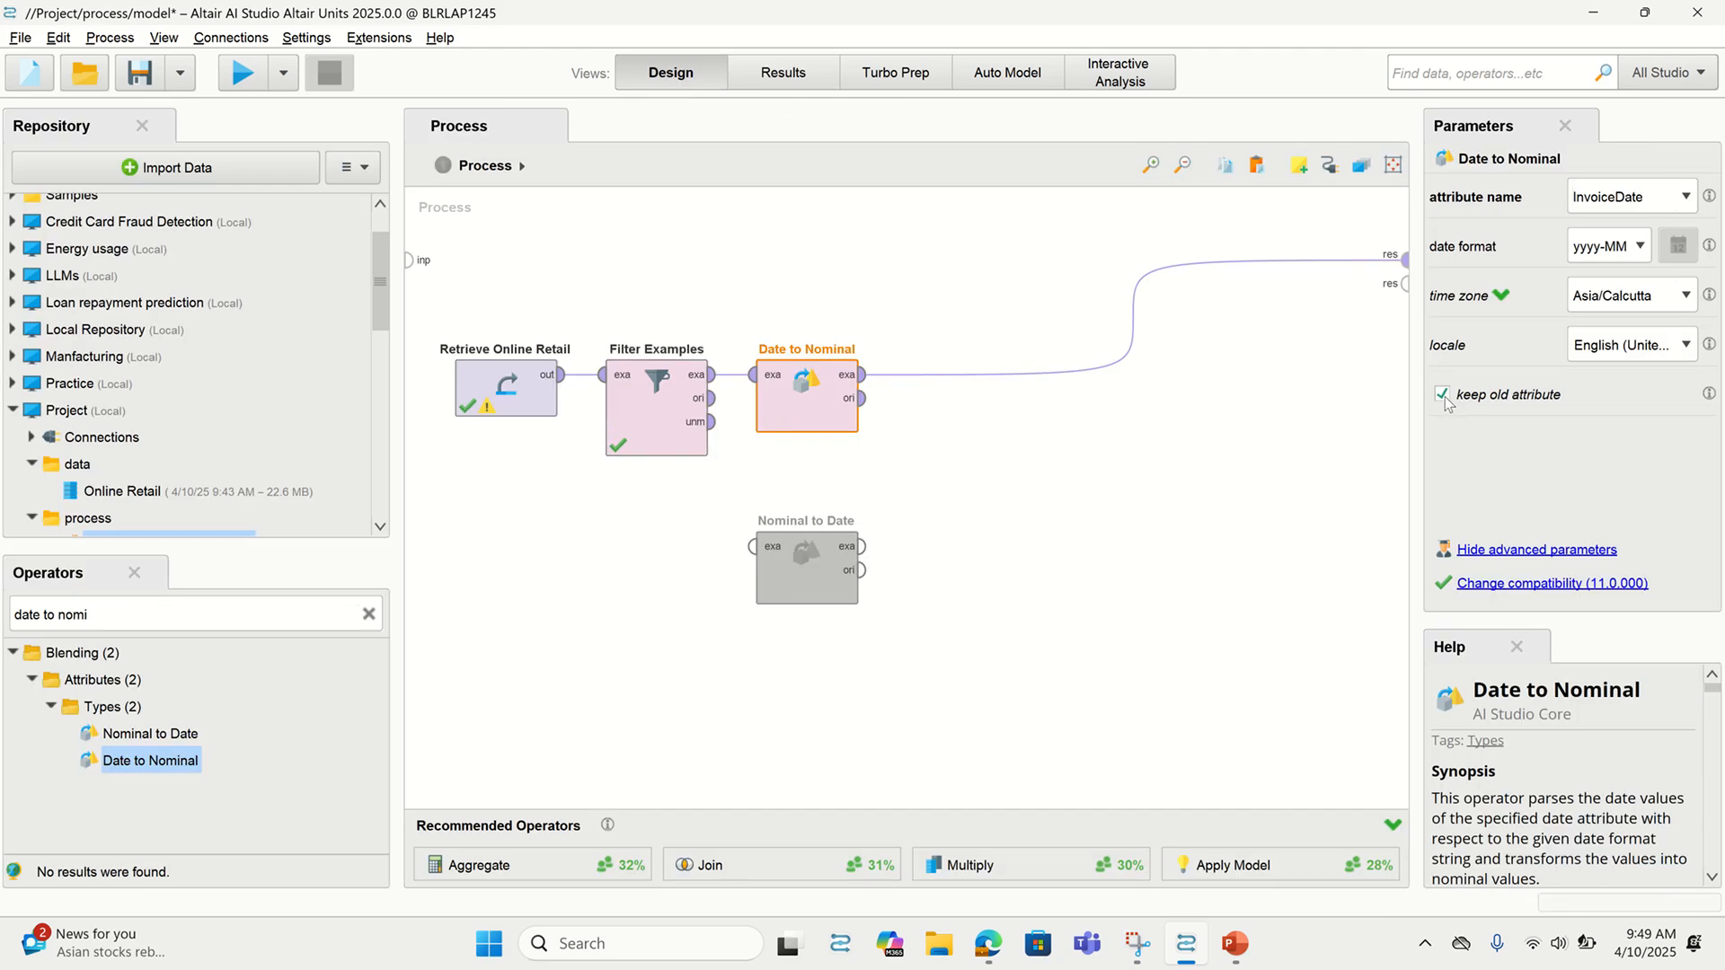
key(F11)
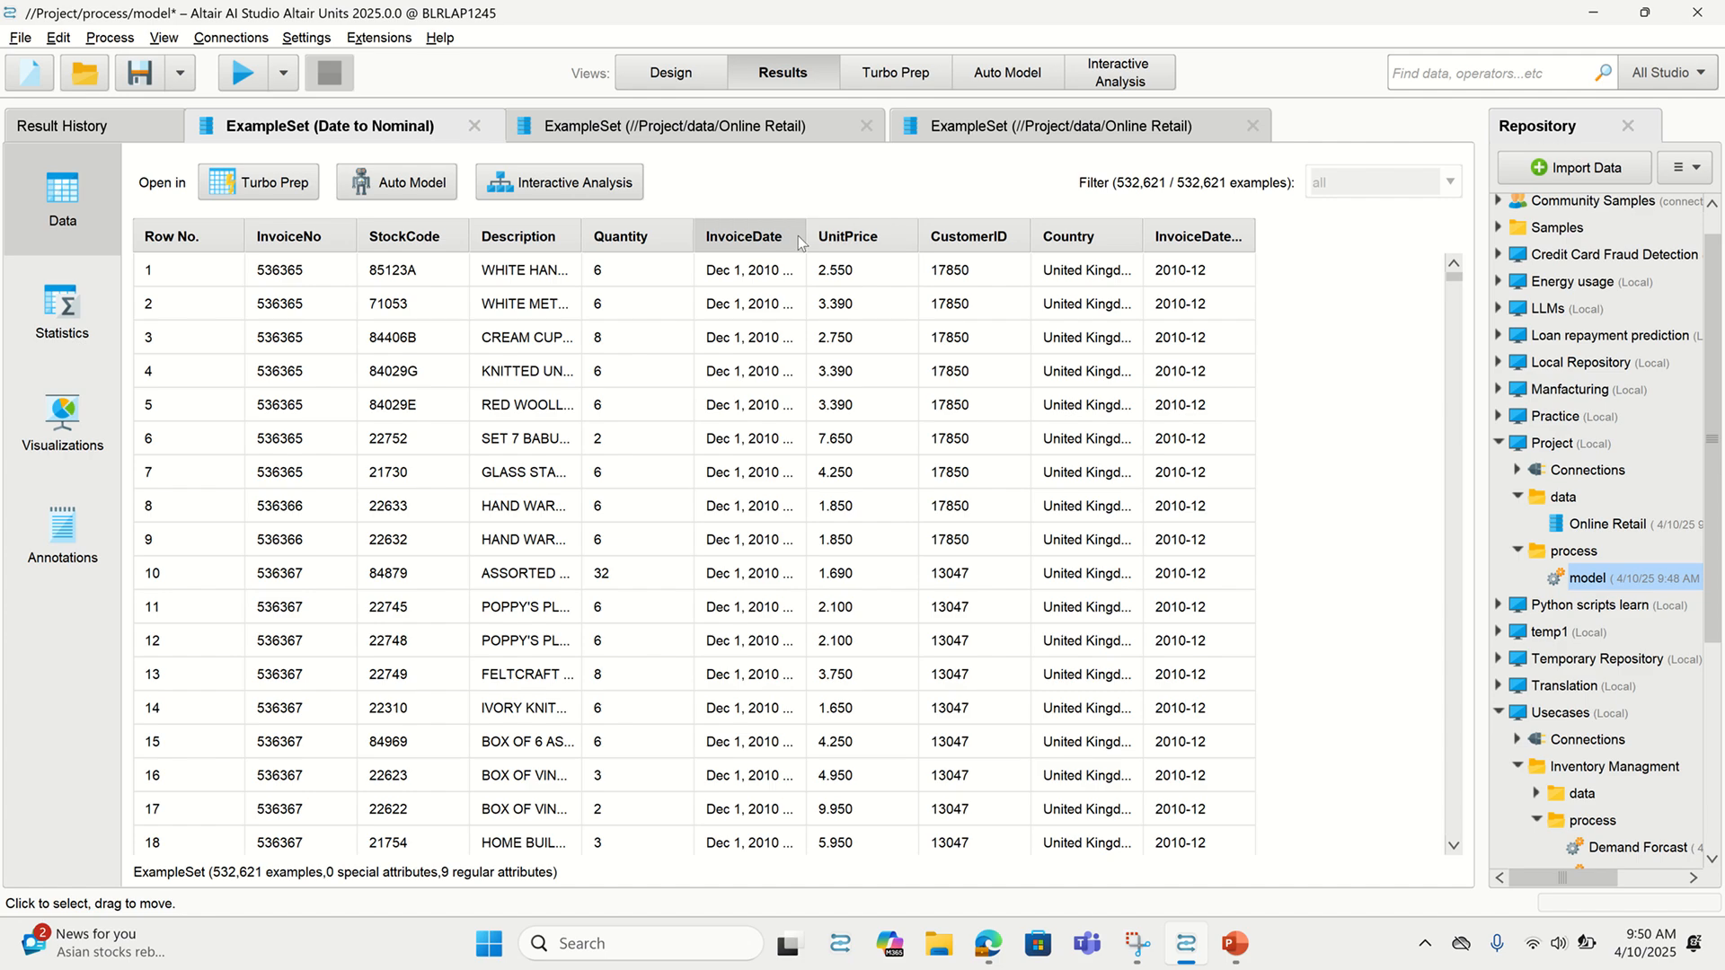
drag(1252, 227, 1313, 232)
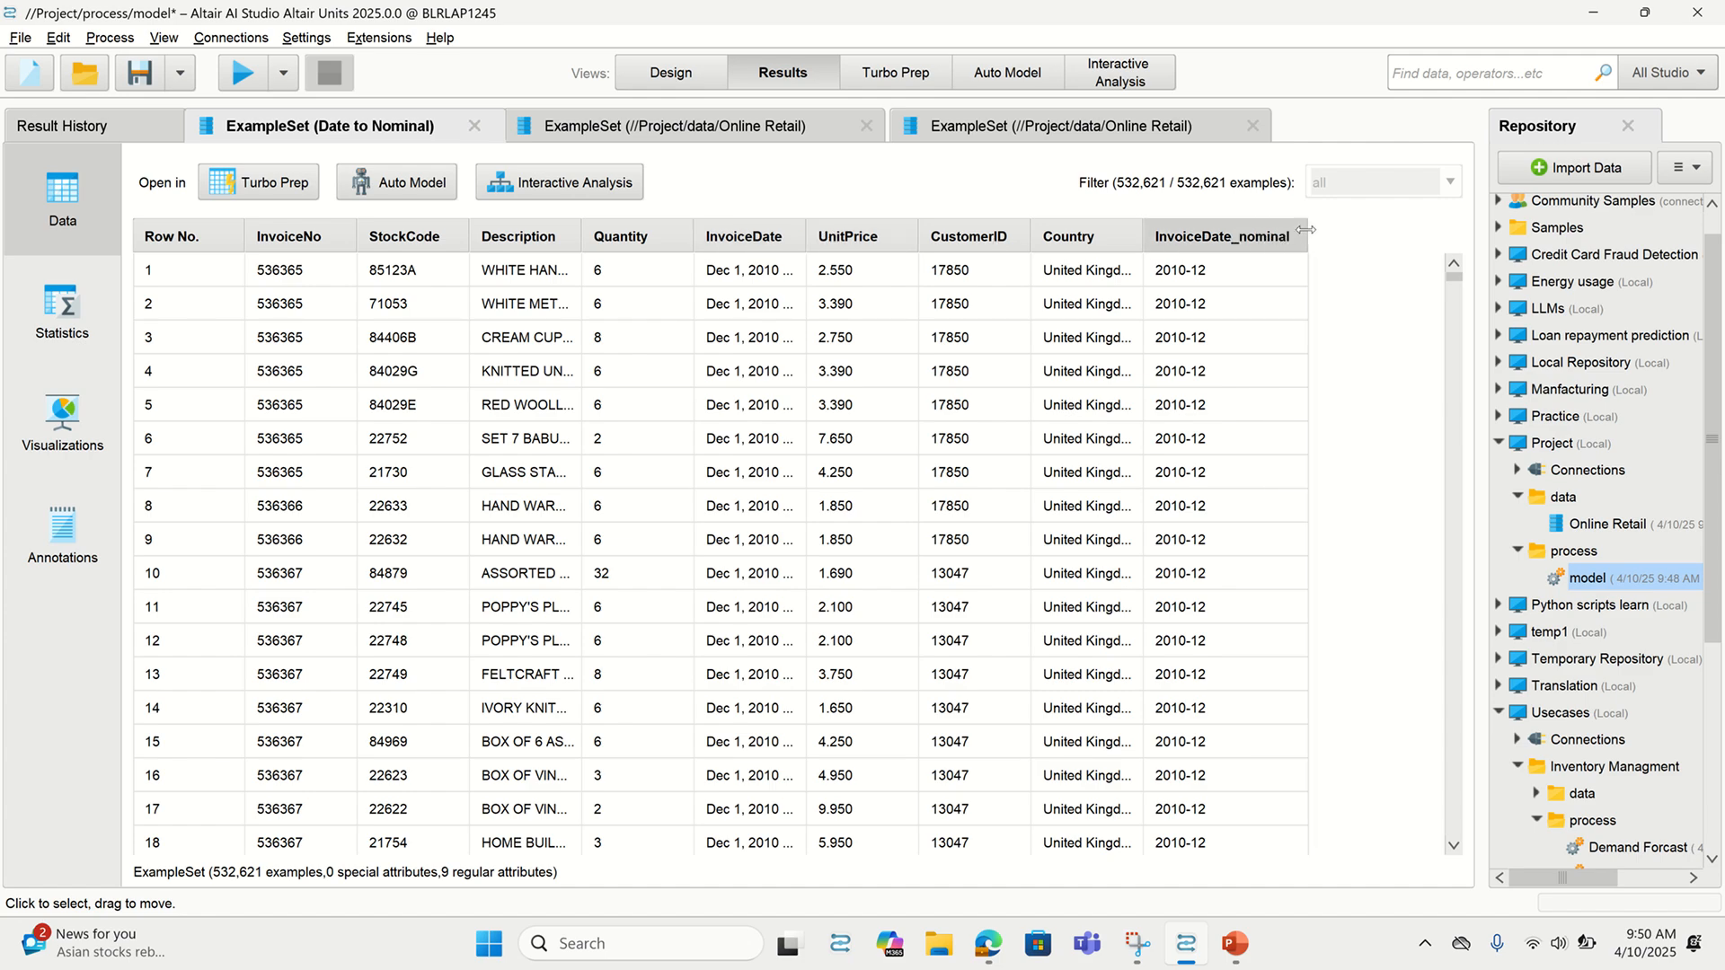
click(672, 72)
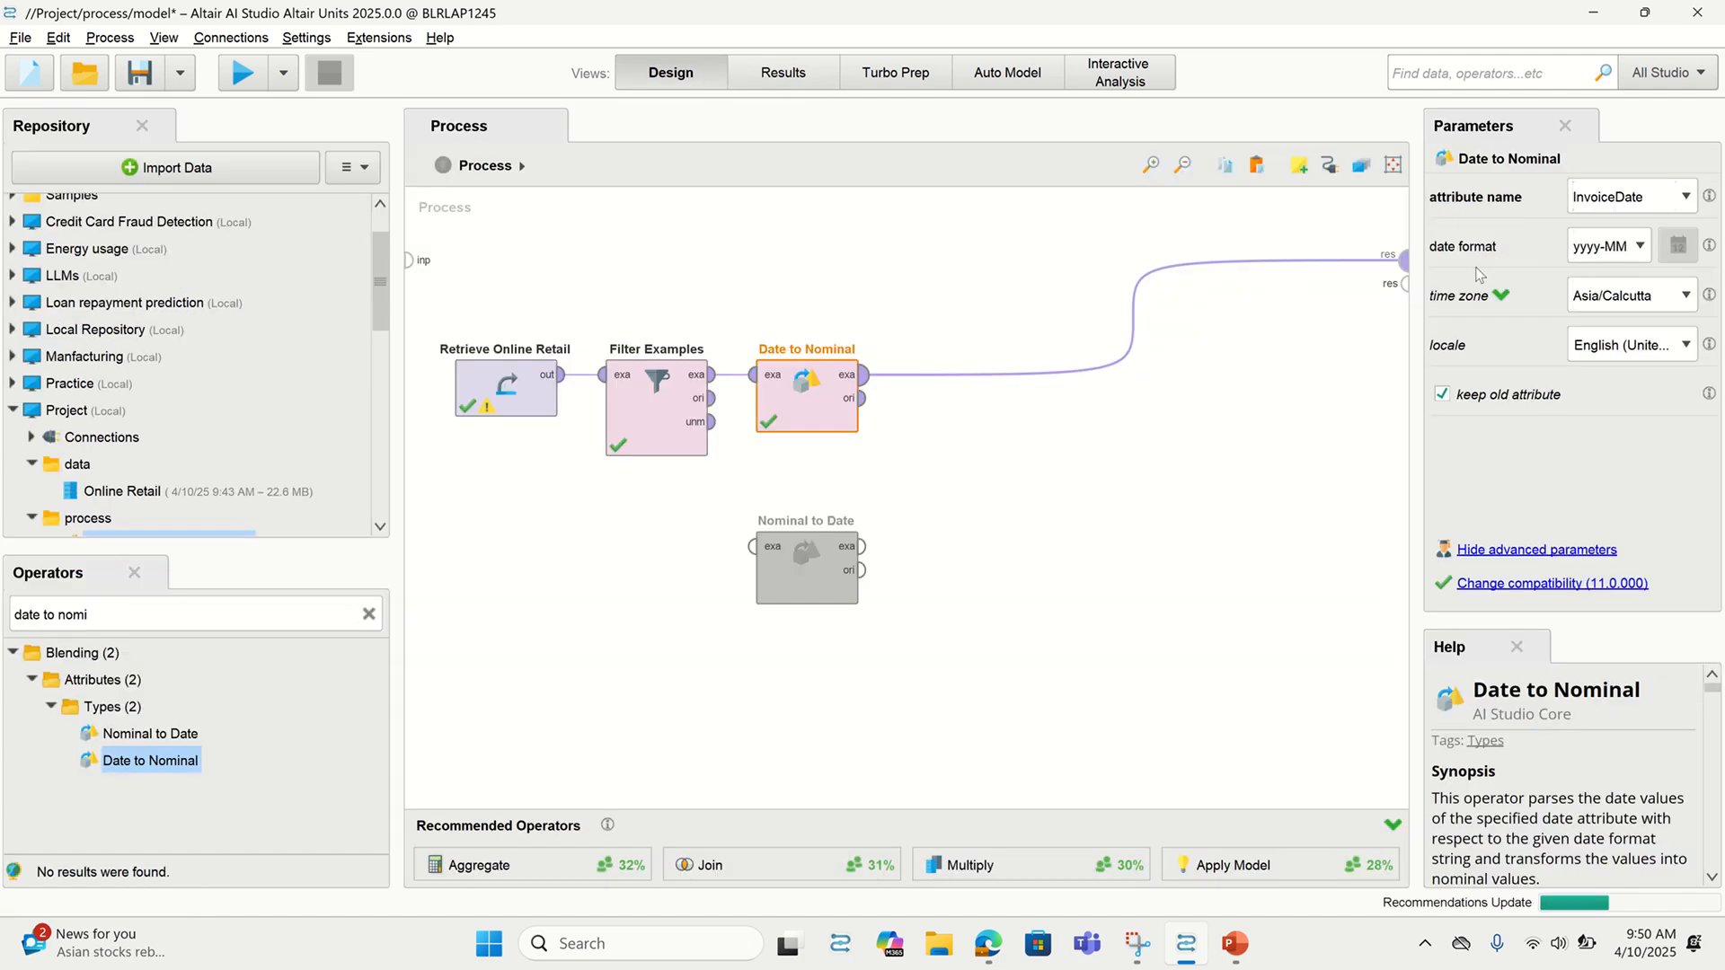
Insert a Rename operator after Date to Nominal, mapping InvoiceDate_nominal to the new name Year_month
click(370, 614)
text(rename)
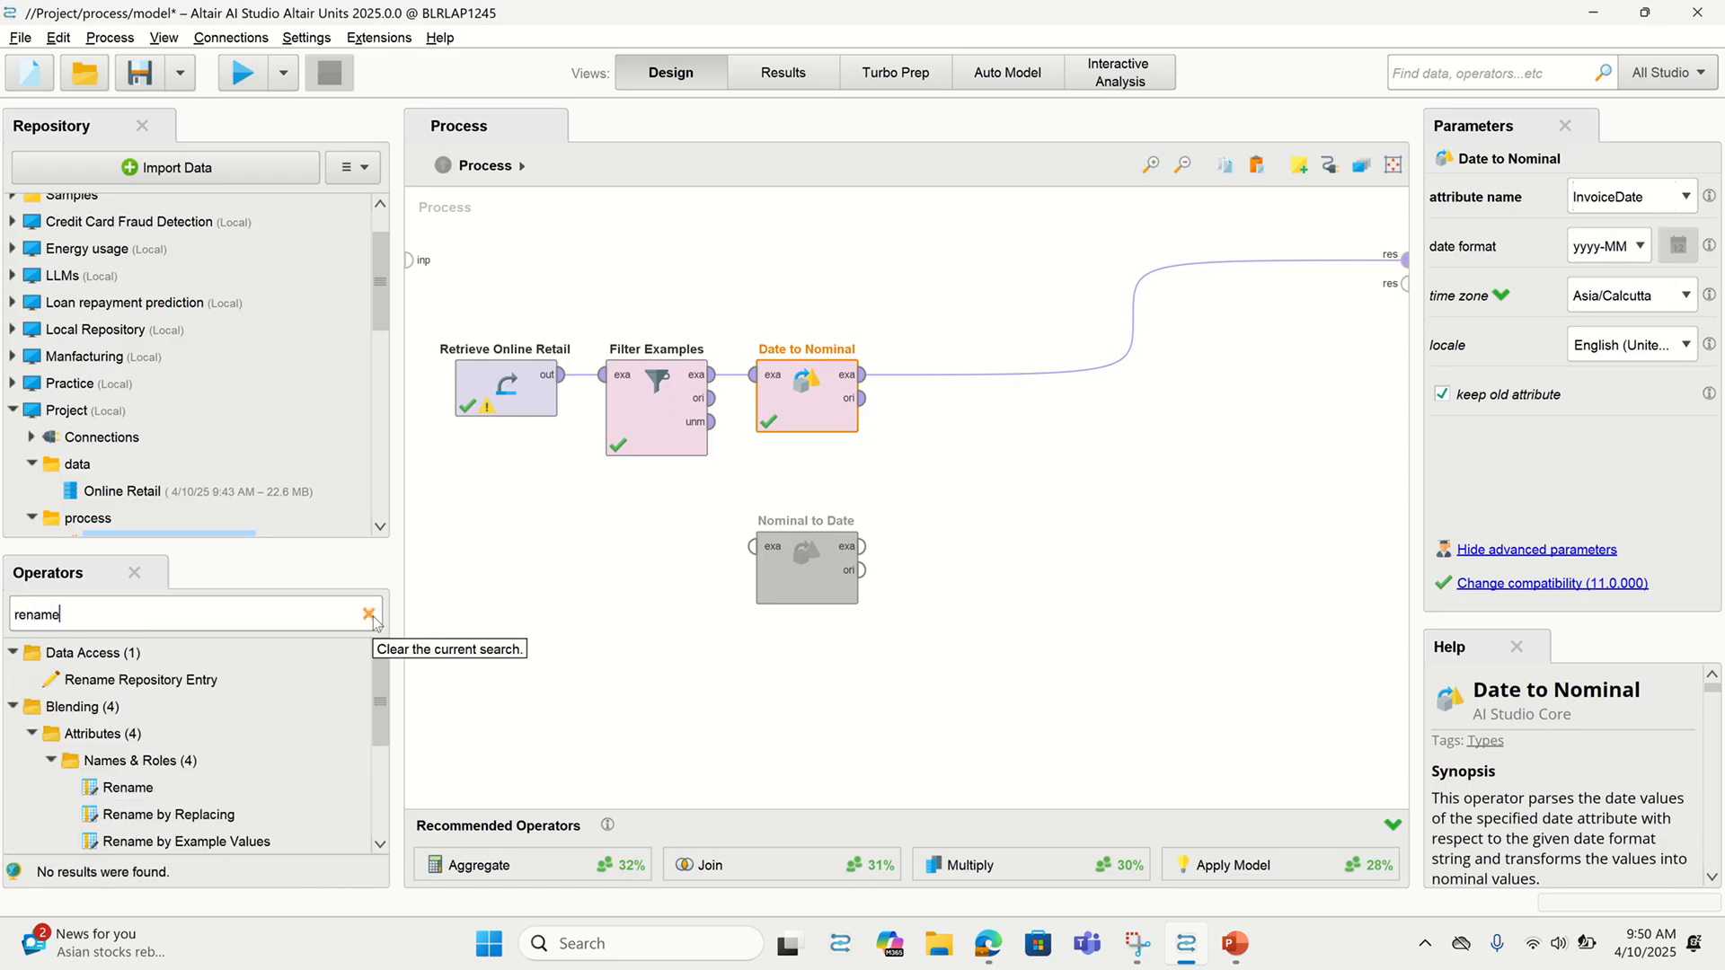
drag(116, 802, 910, 389)
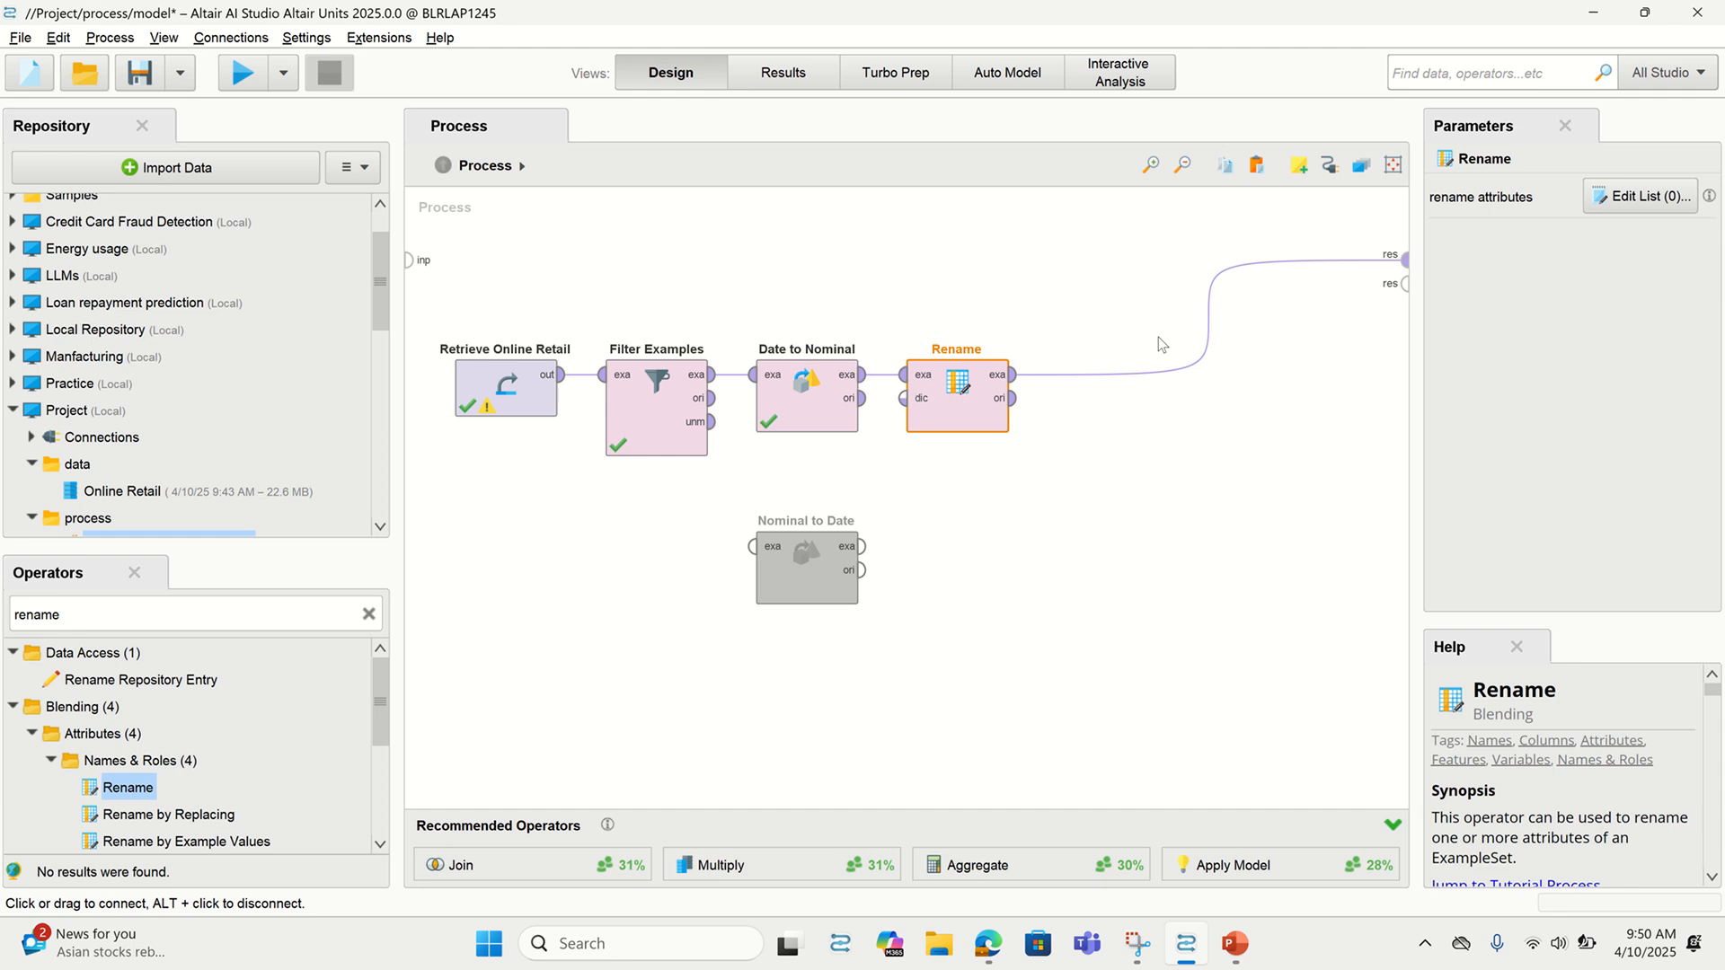
click(1640, 196)
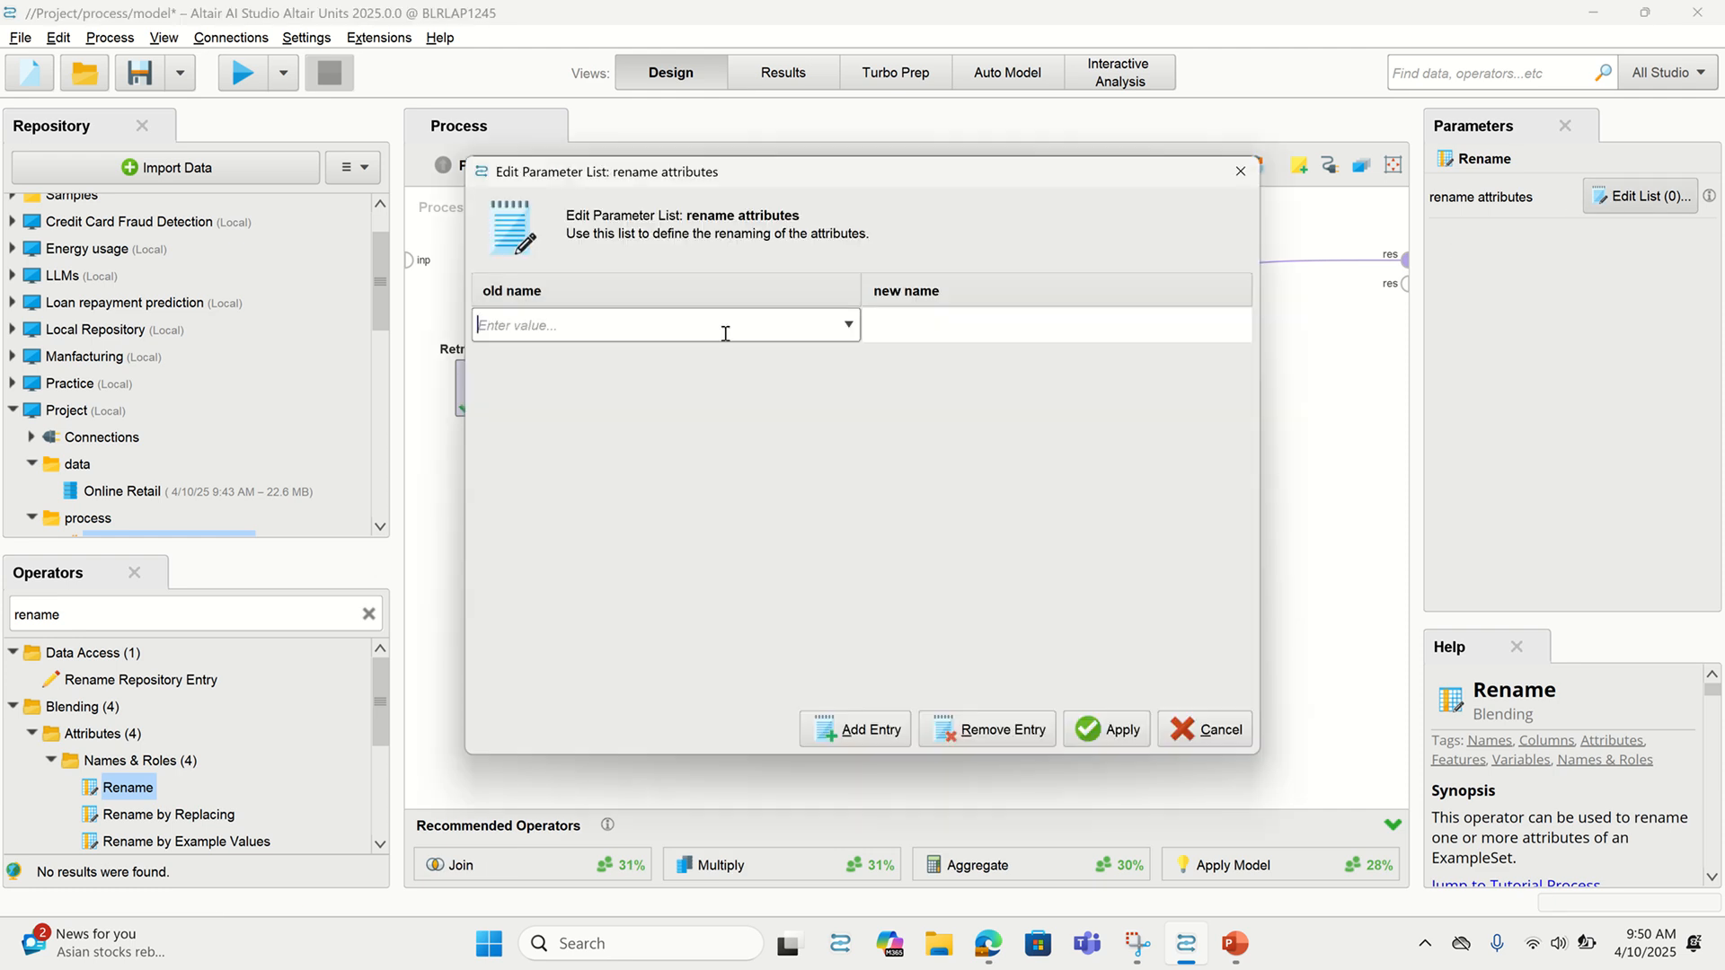
click(847, 325)
click(719, 437)
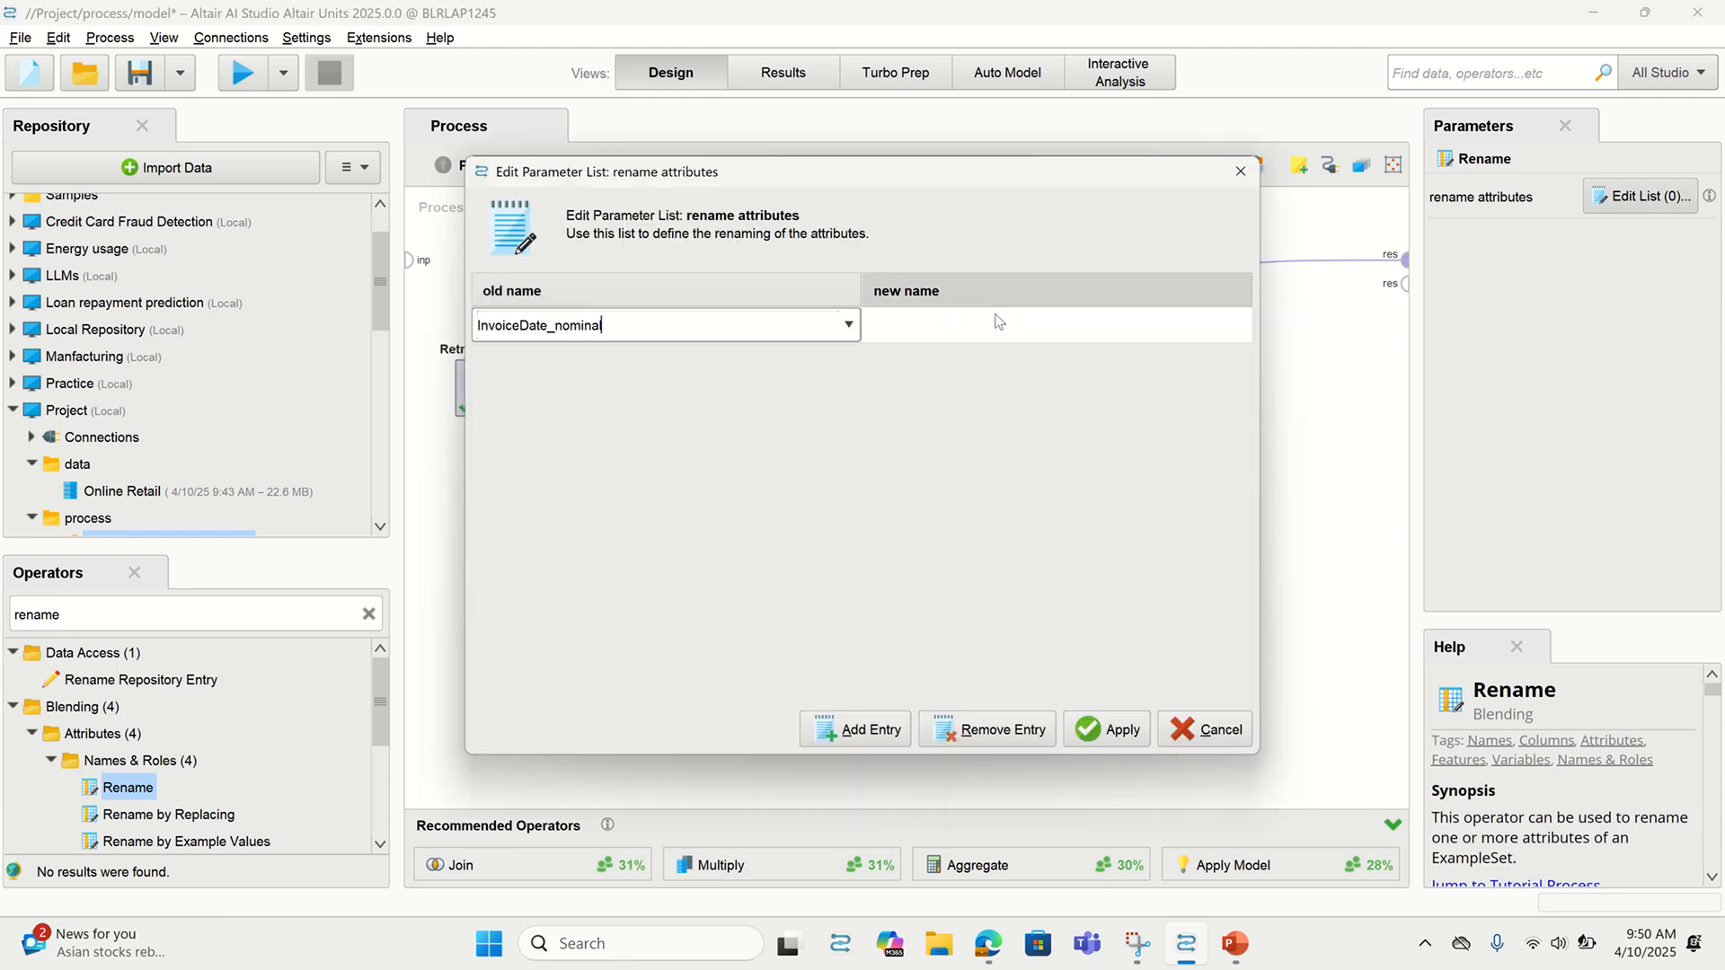
click(996, 323)
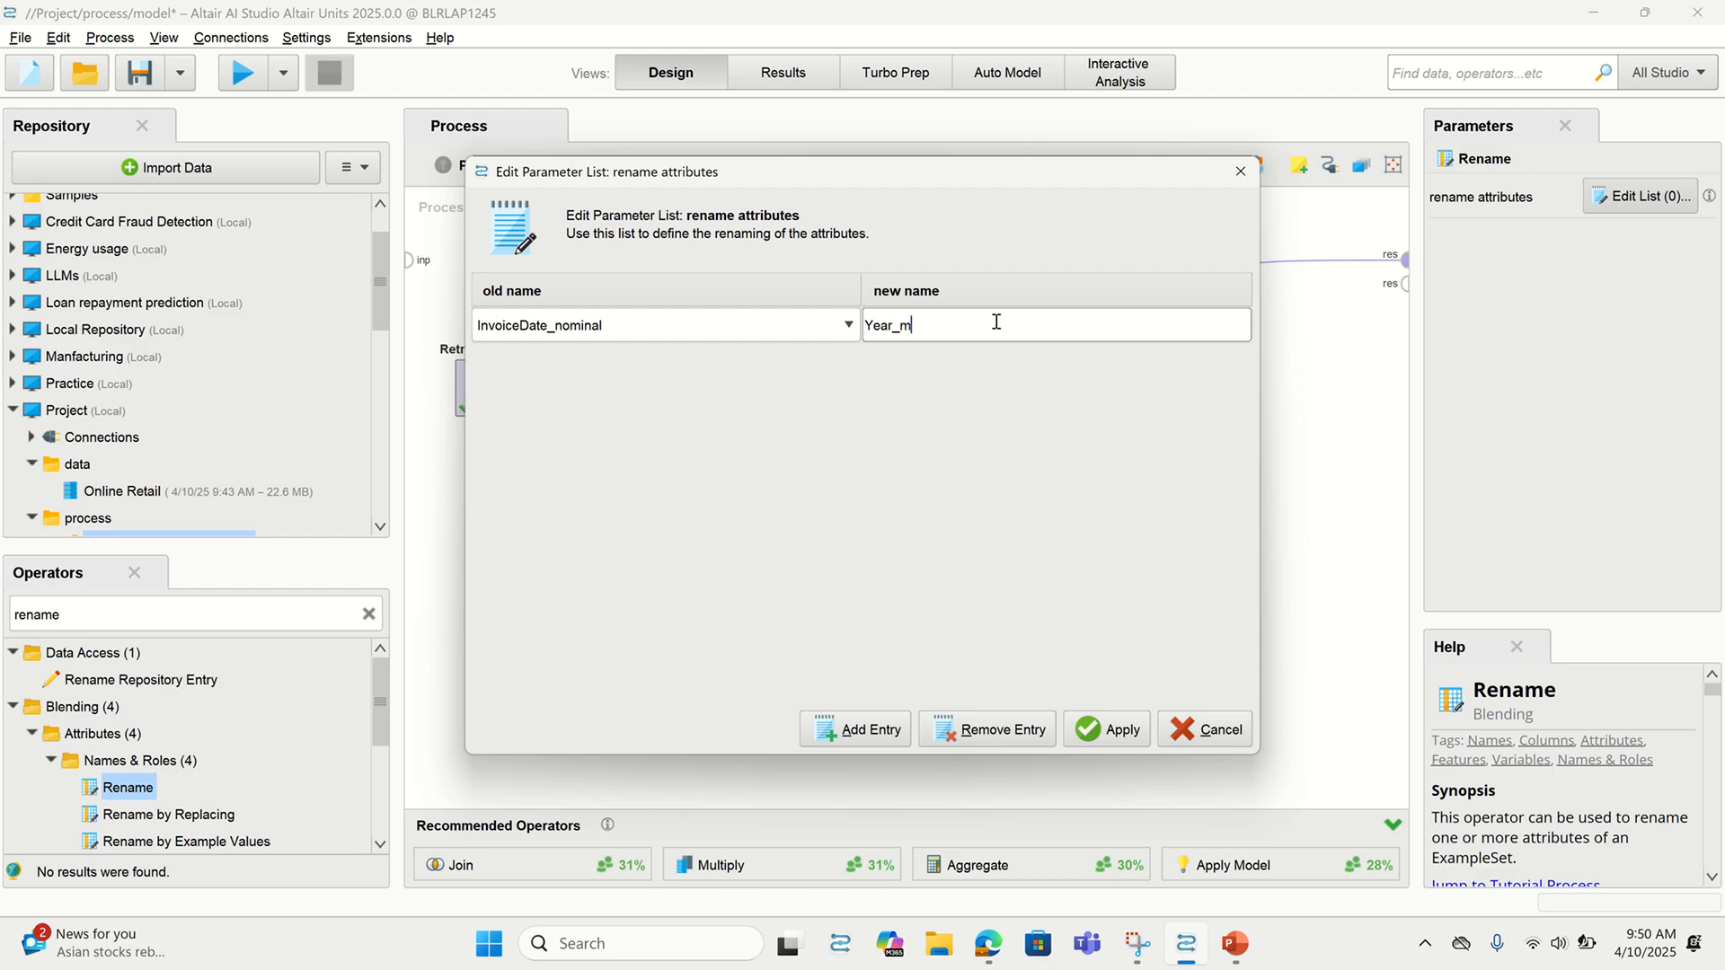
click(1106, 729)
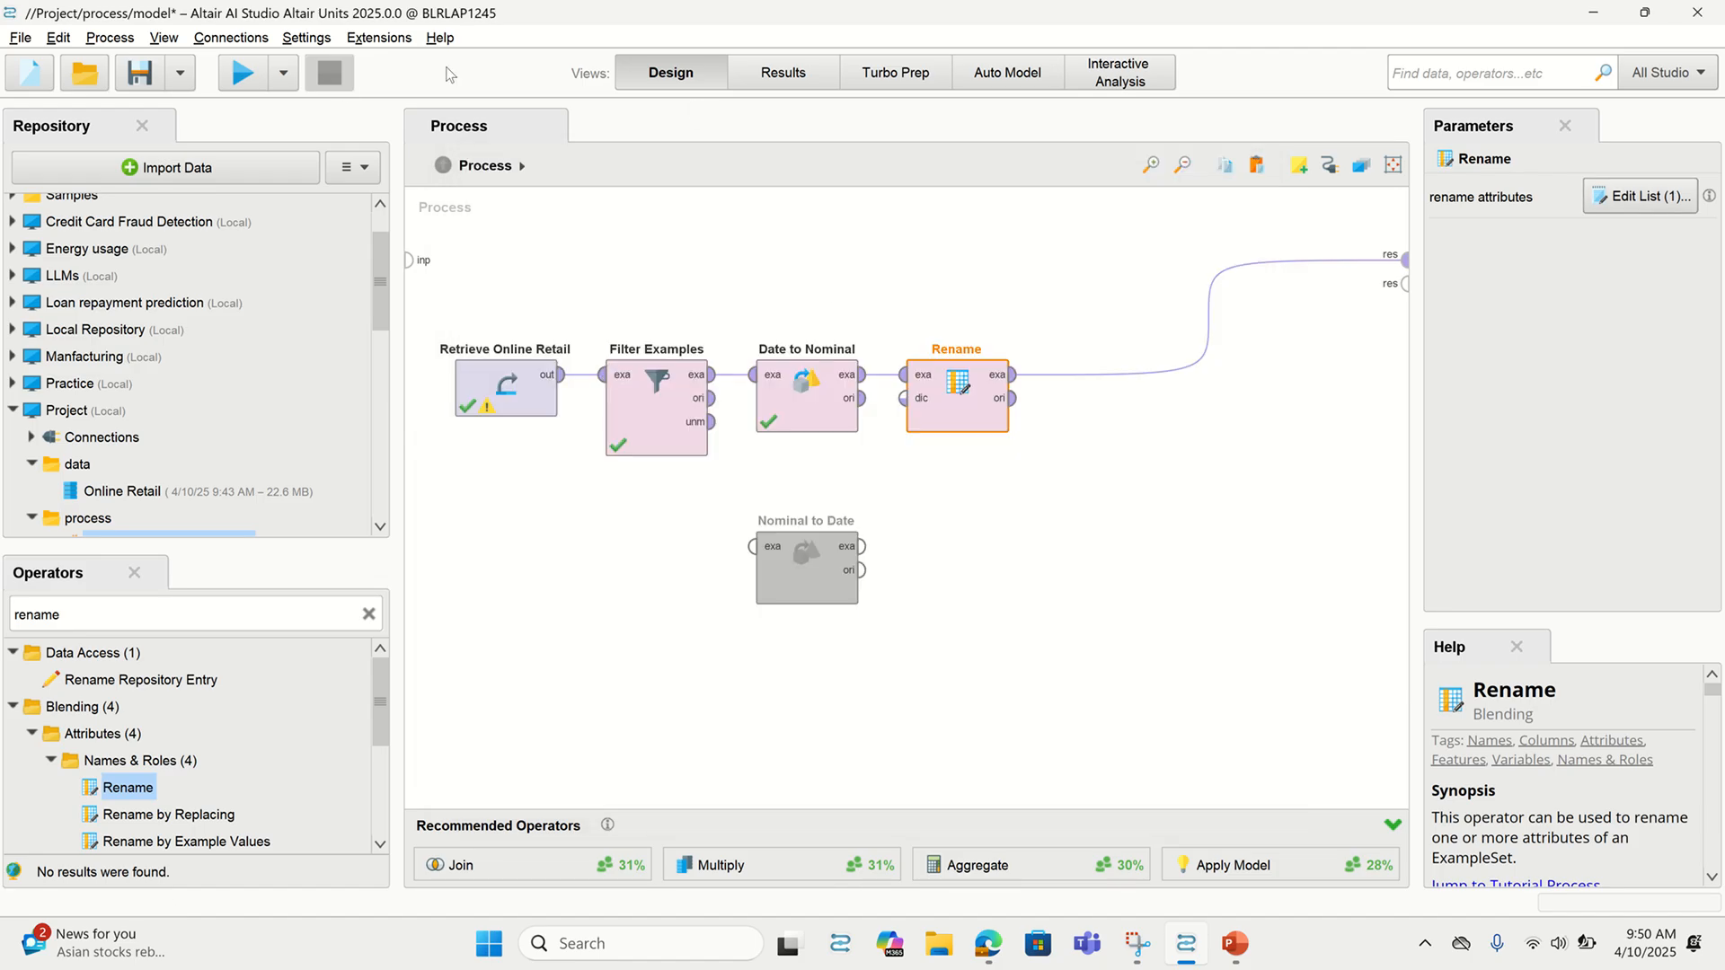
Run the process and check in the Statistics view that Year_month is a nominal column
click(243, 71)
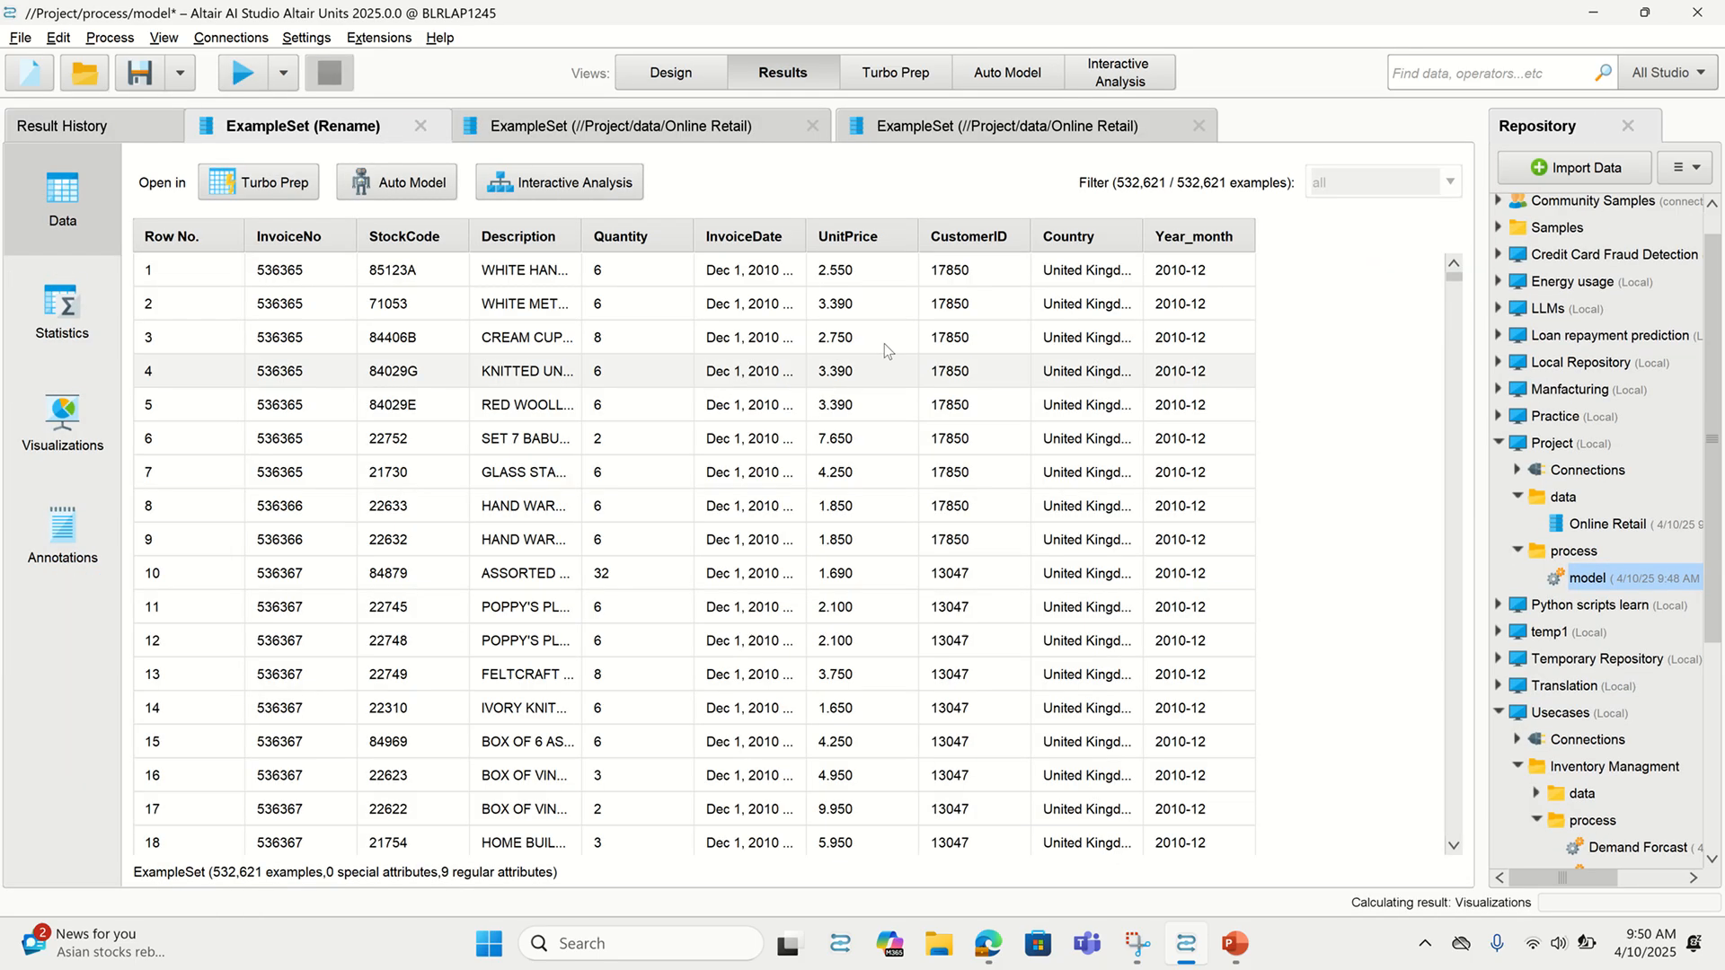
click(68, 330)
scroll(400, 578, down, 1)
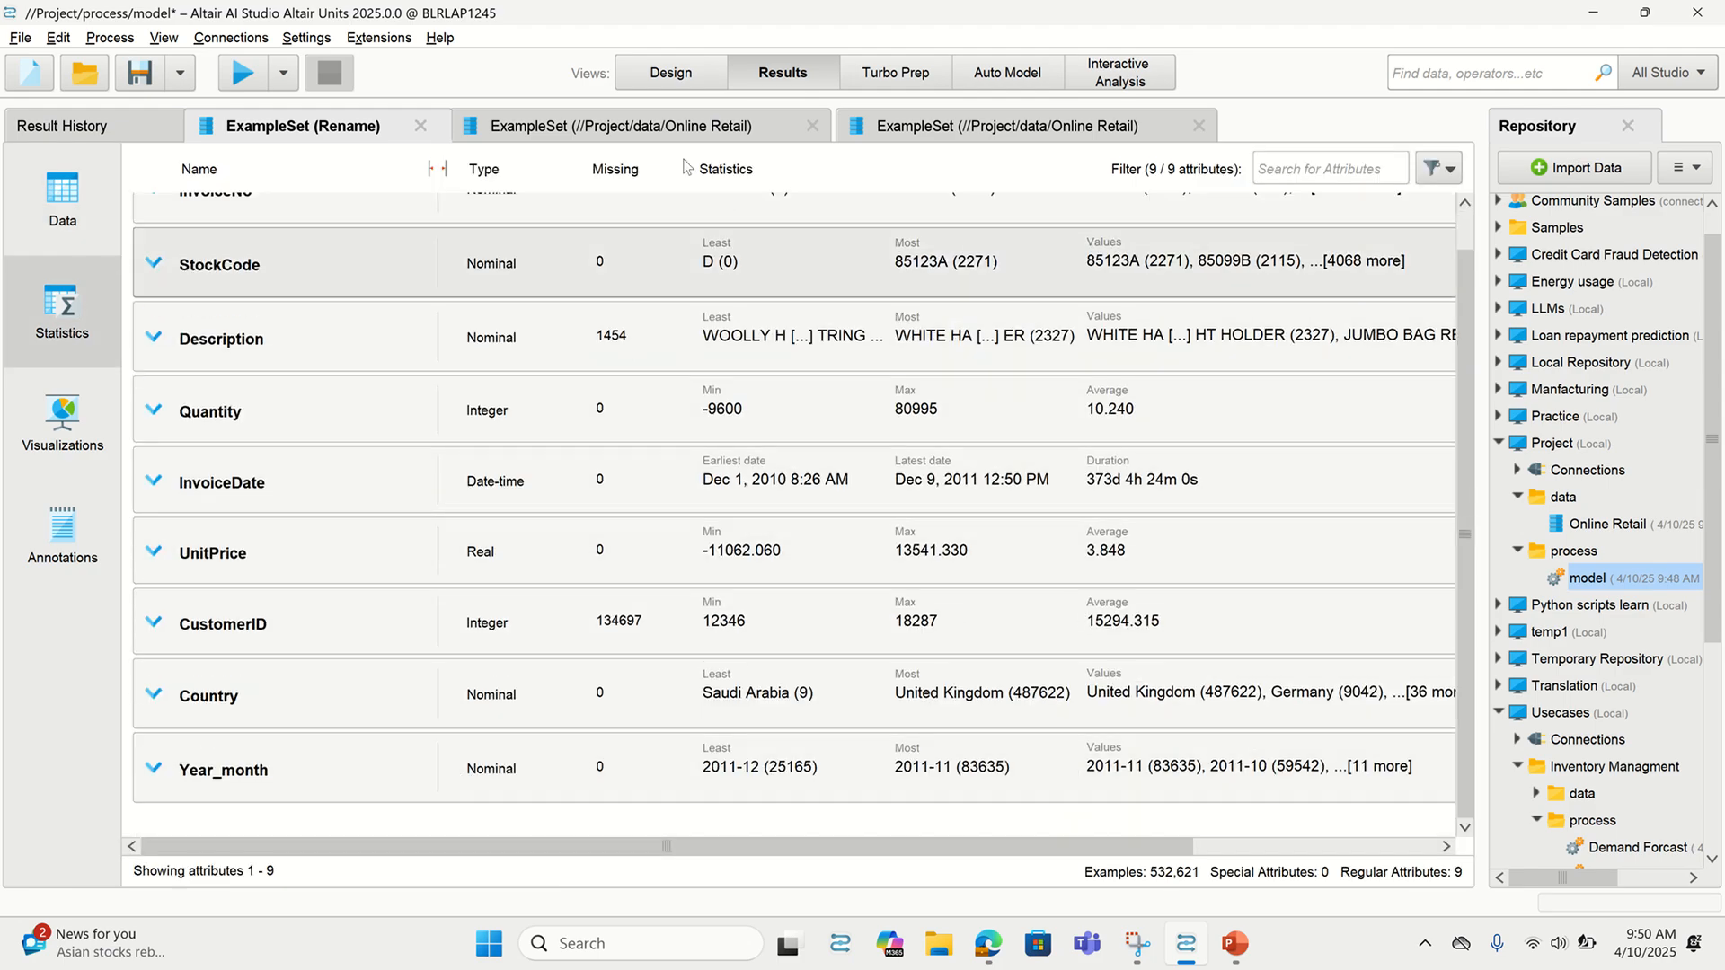
scroll(584, 377, up, 1)
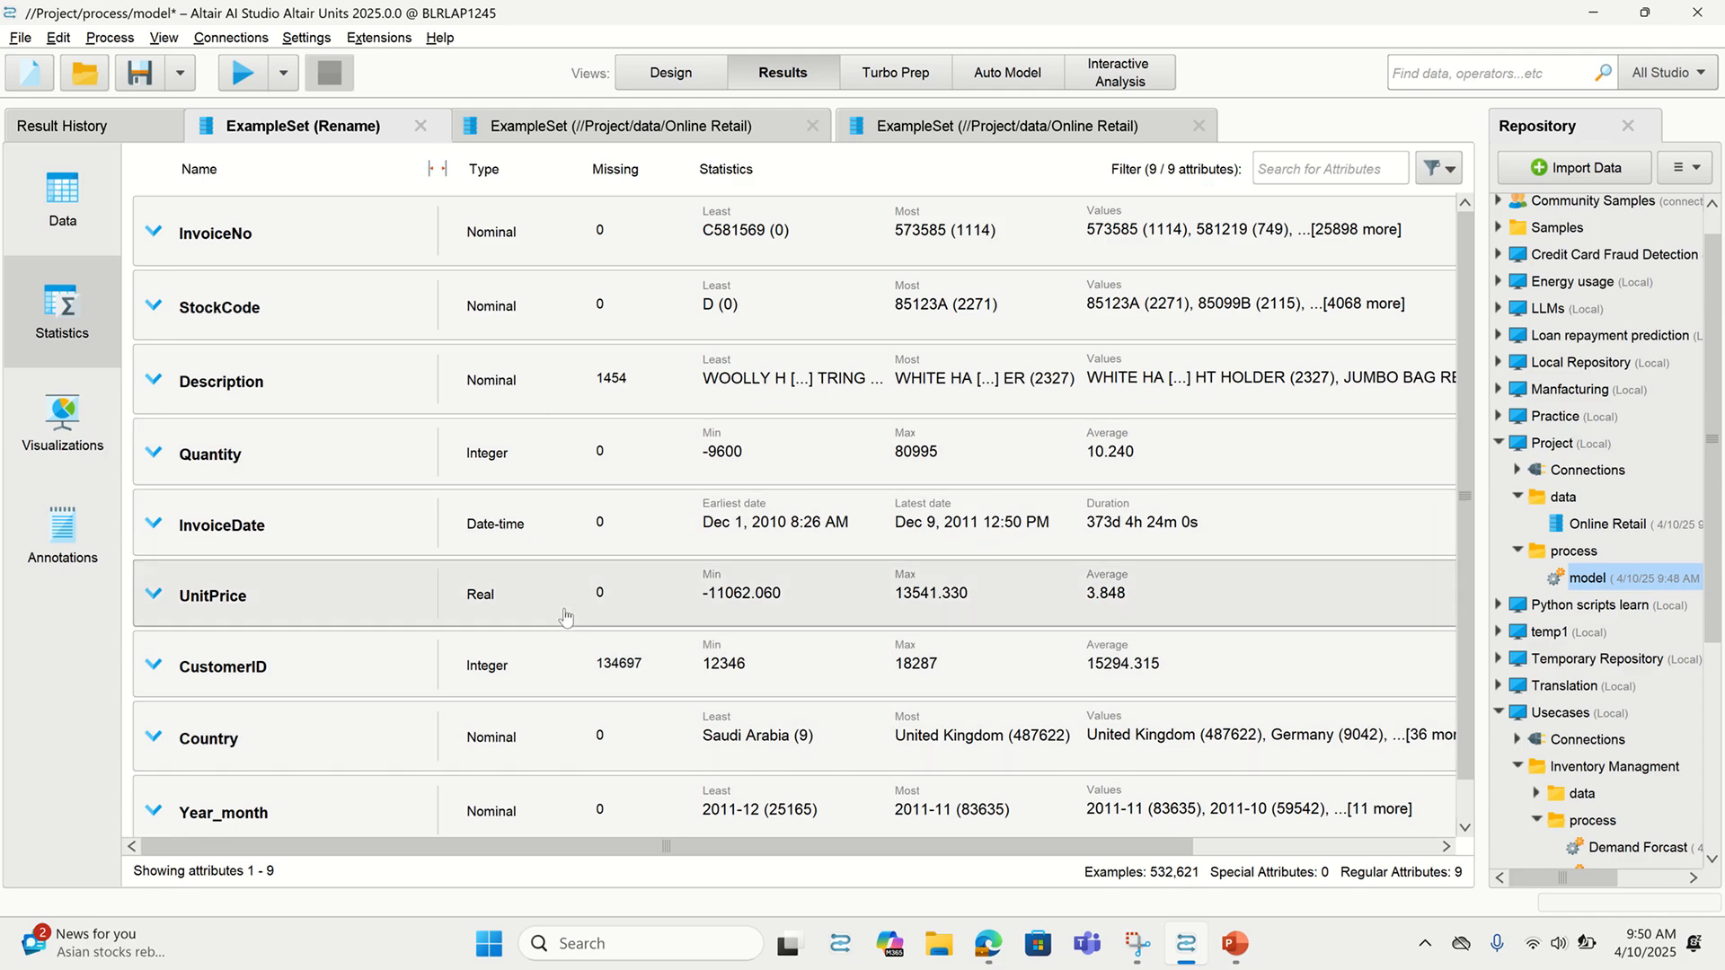
scroll(550, 575, down, 1)
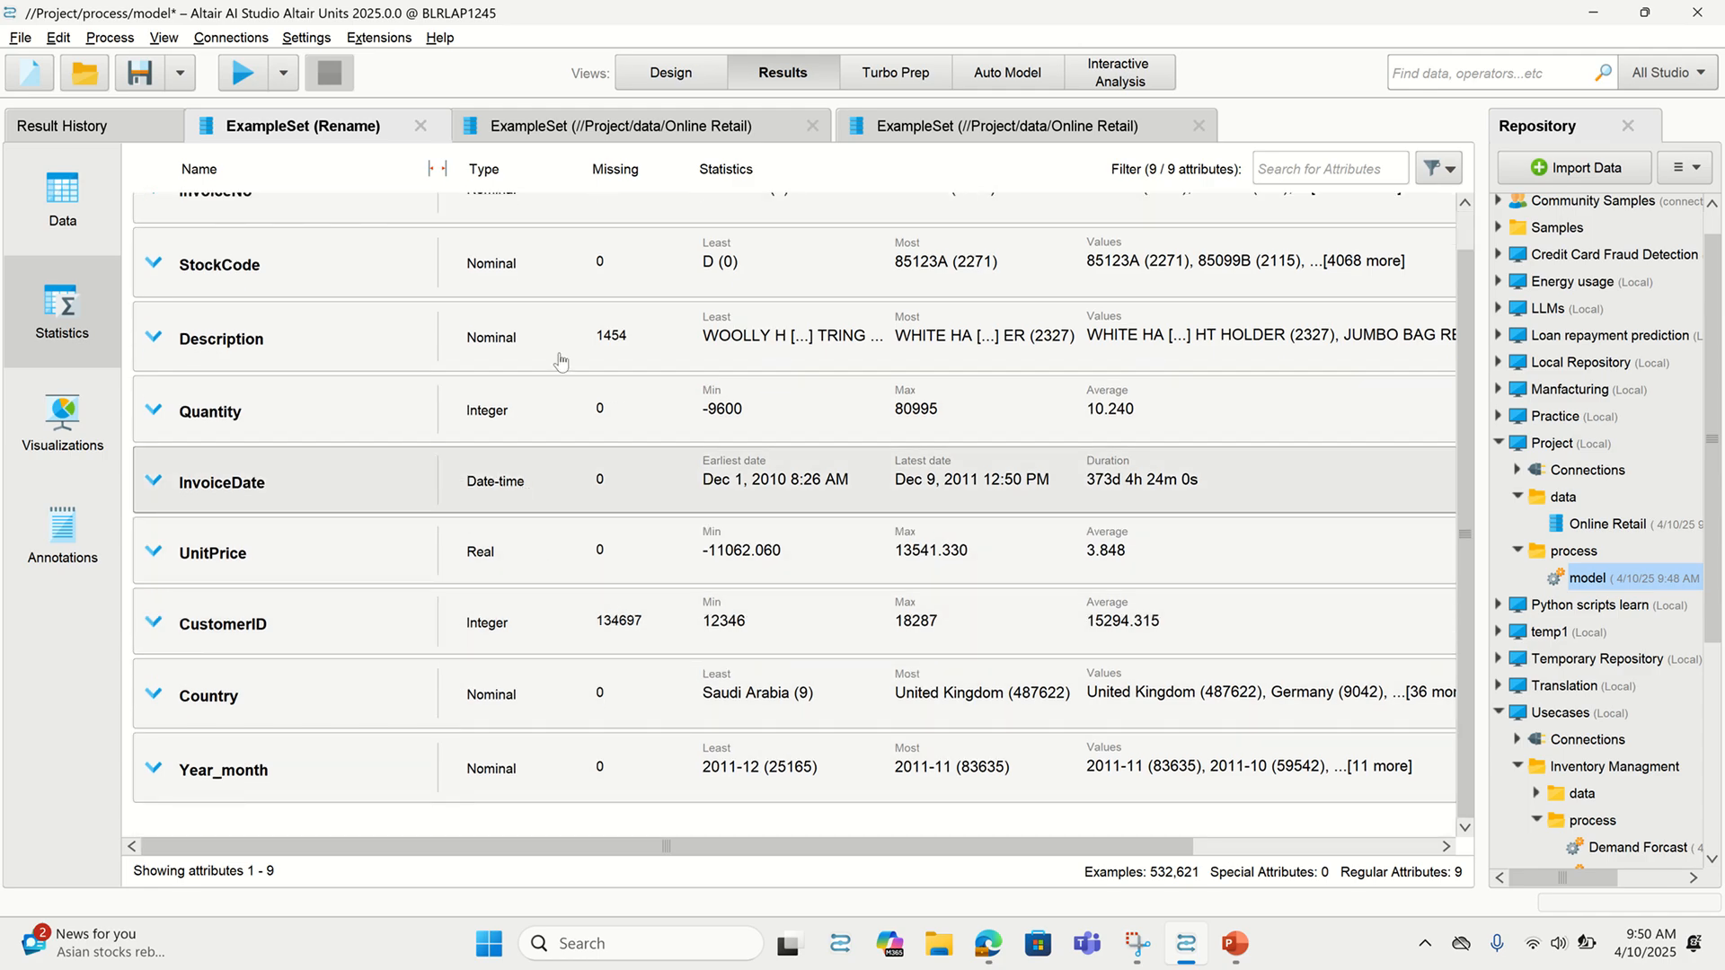
click(672, 72)
Insert Nominal to Date after Rename, converting Year_month to date type with format yyyy-MM
drag(811, 601, 1078, 351)
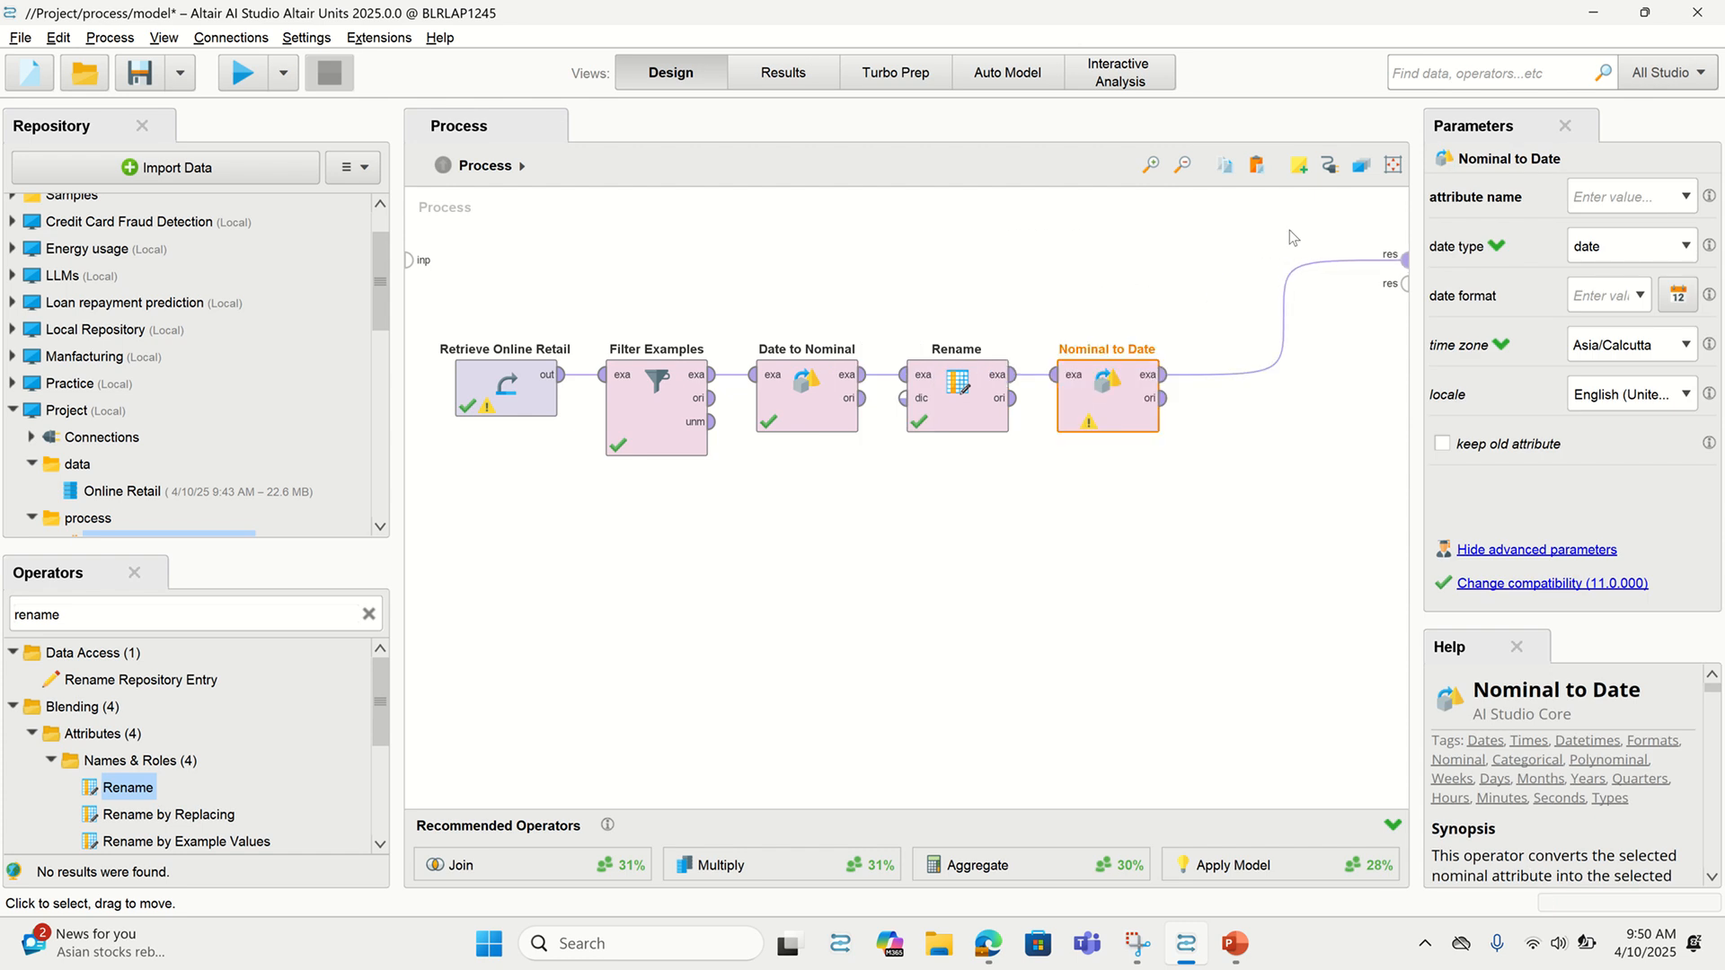
click(1687, 196)
click(1658, 303)
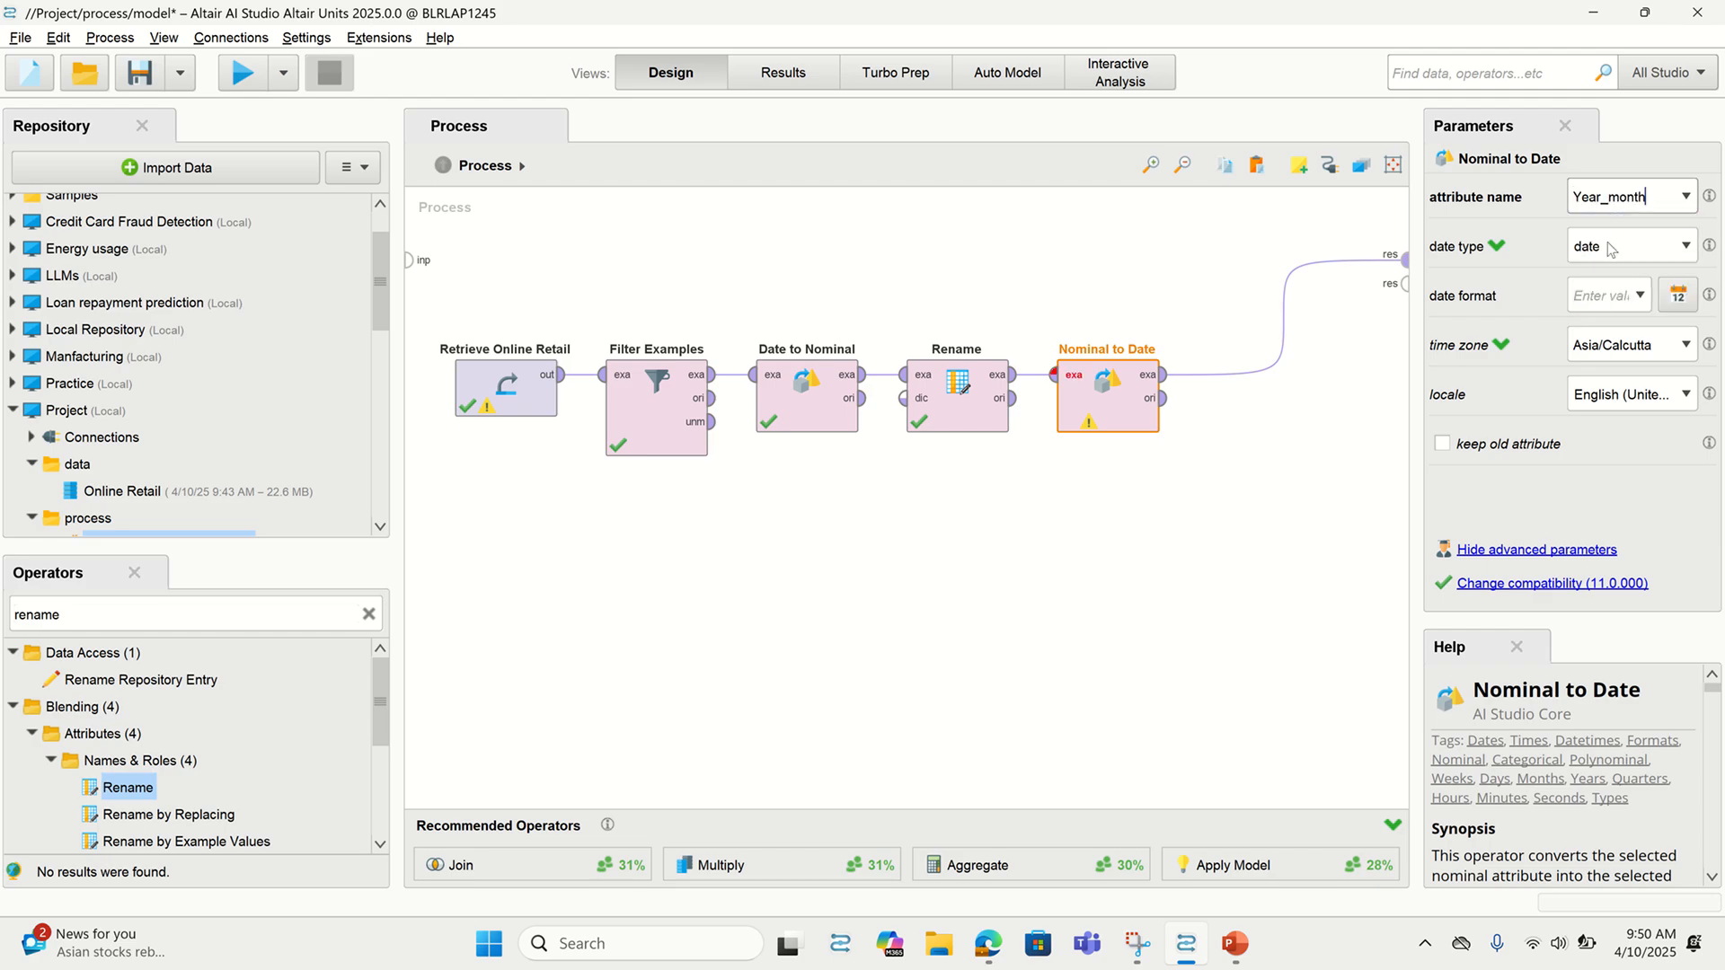
click(1614, 256)
click(1618, 270)
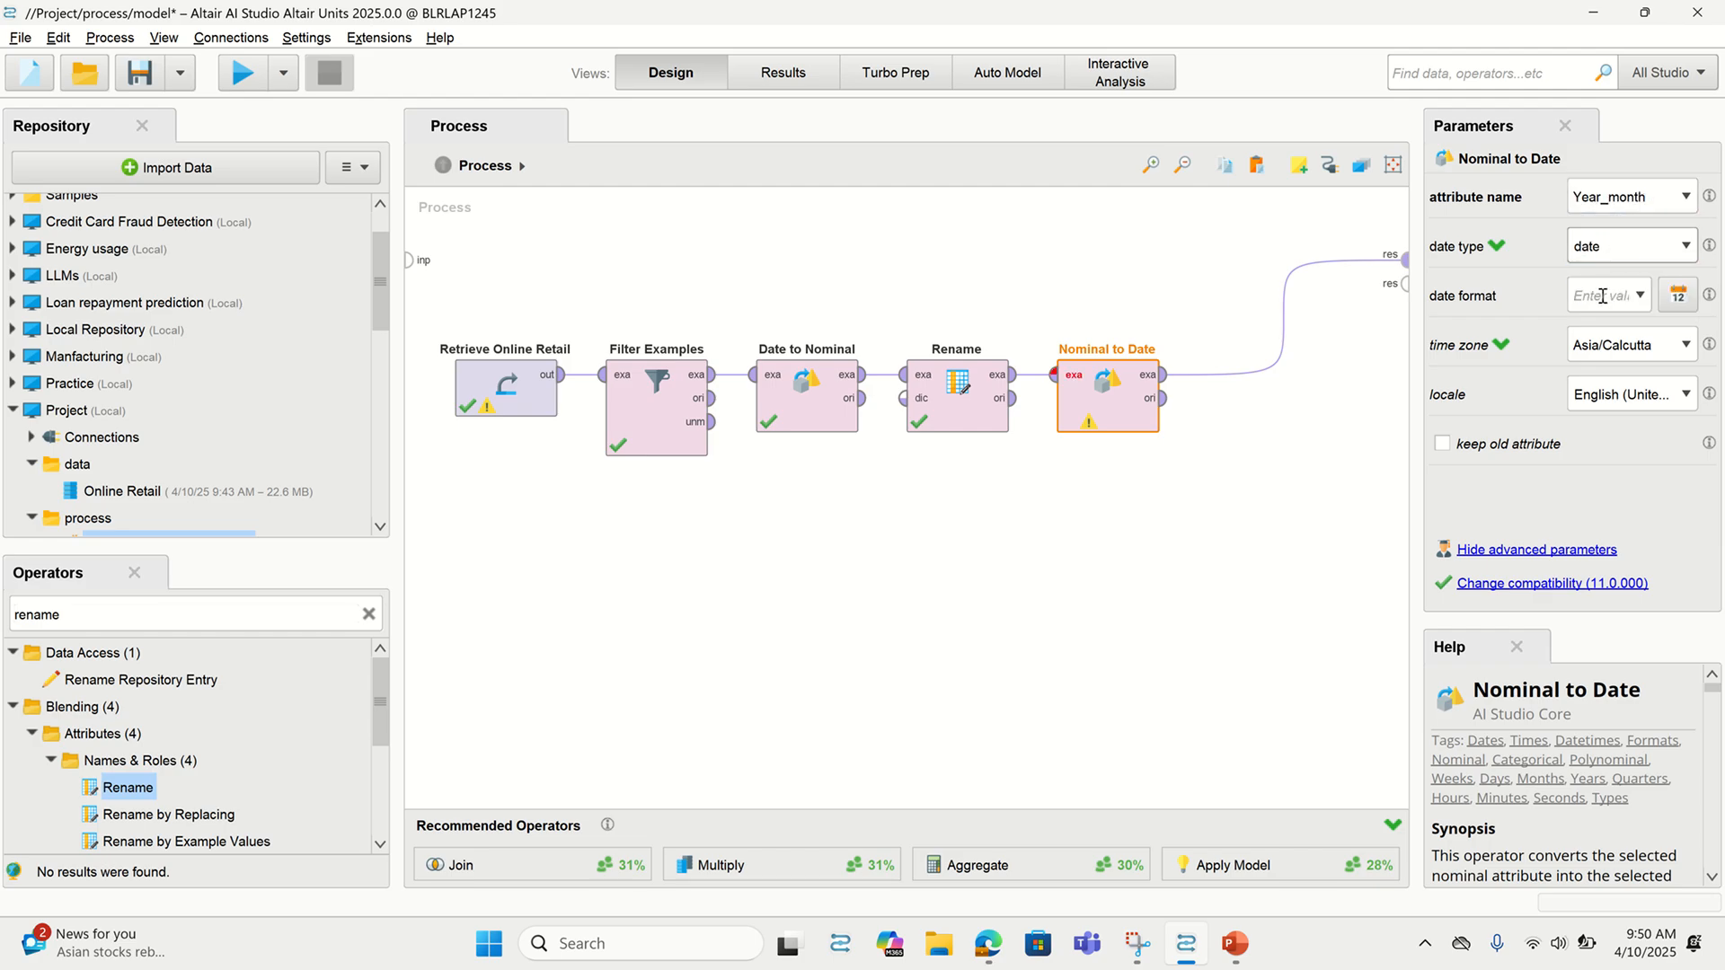
click(1612, 297)
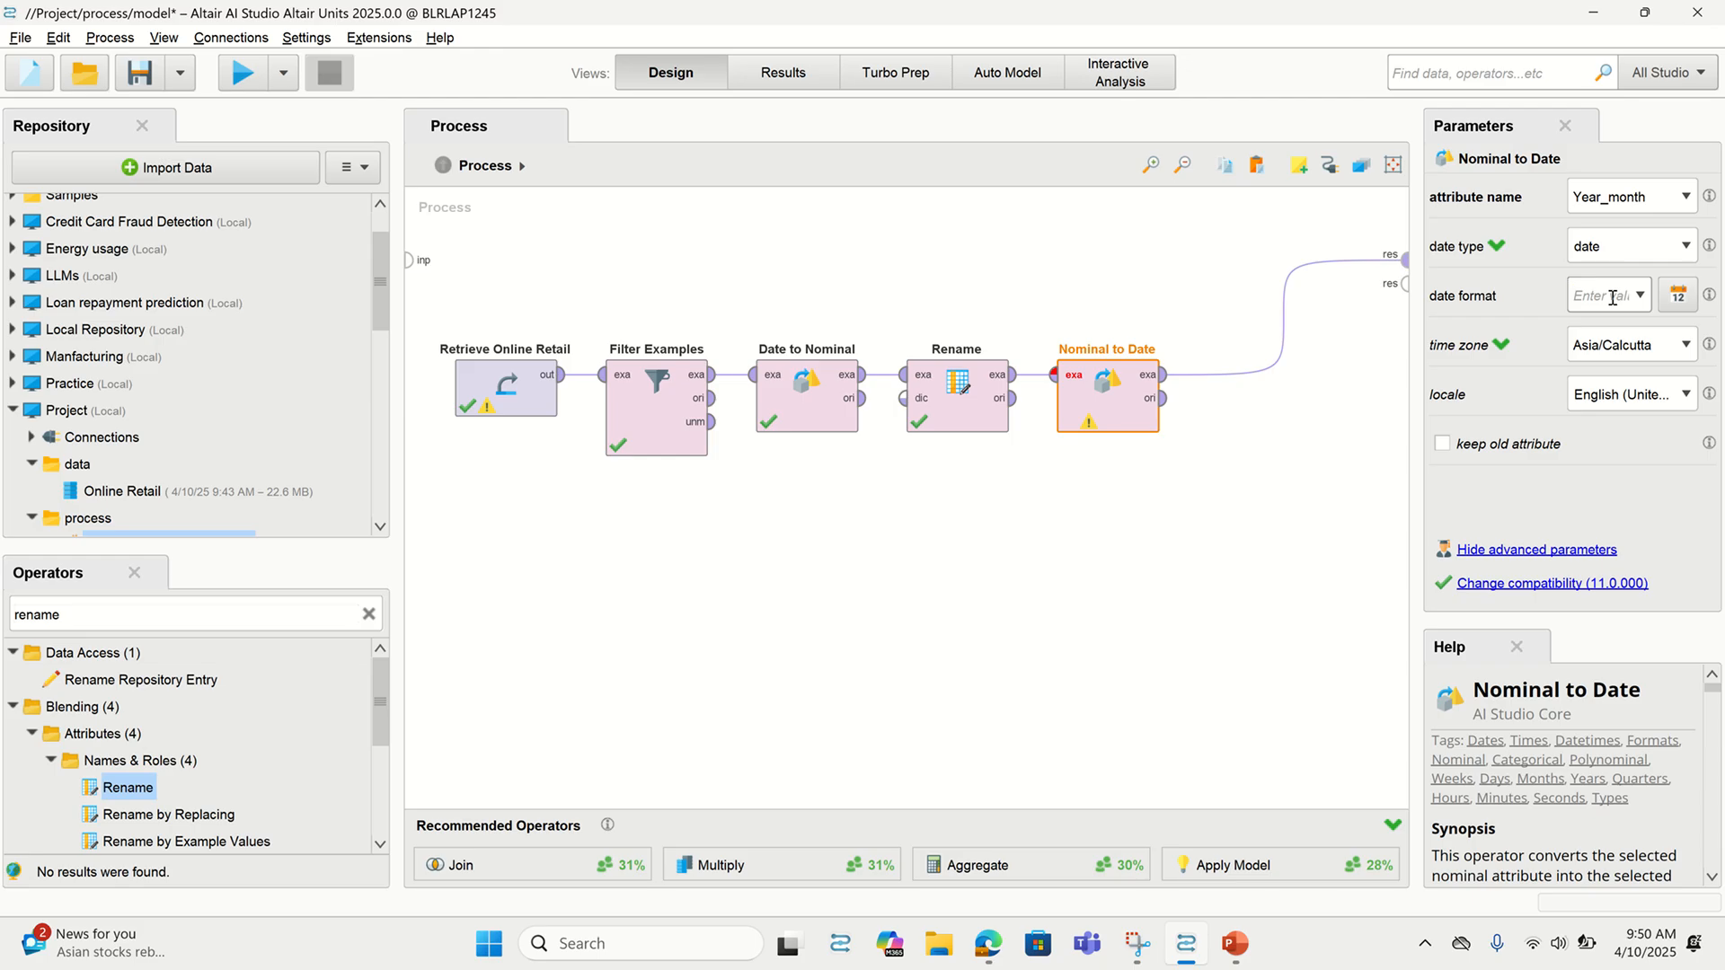
text(yyyy-MM)
Run the process and inspect Year_month as monthly dates like Dec 1, 2010 in the data and statistics views
click(244, 81)
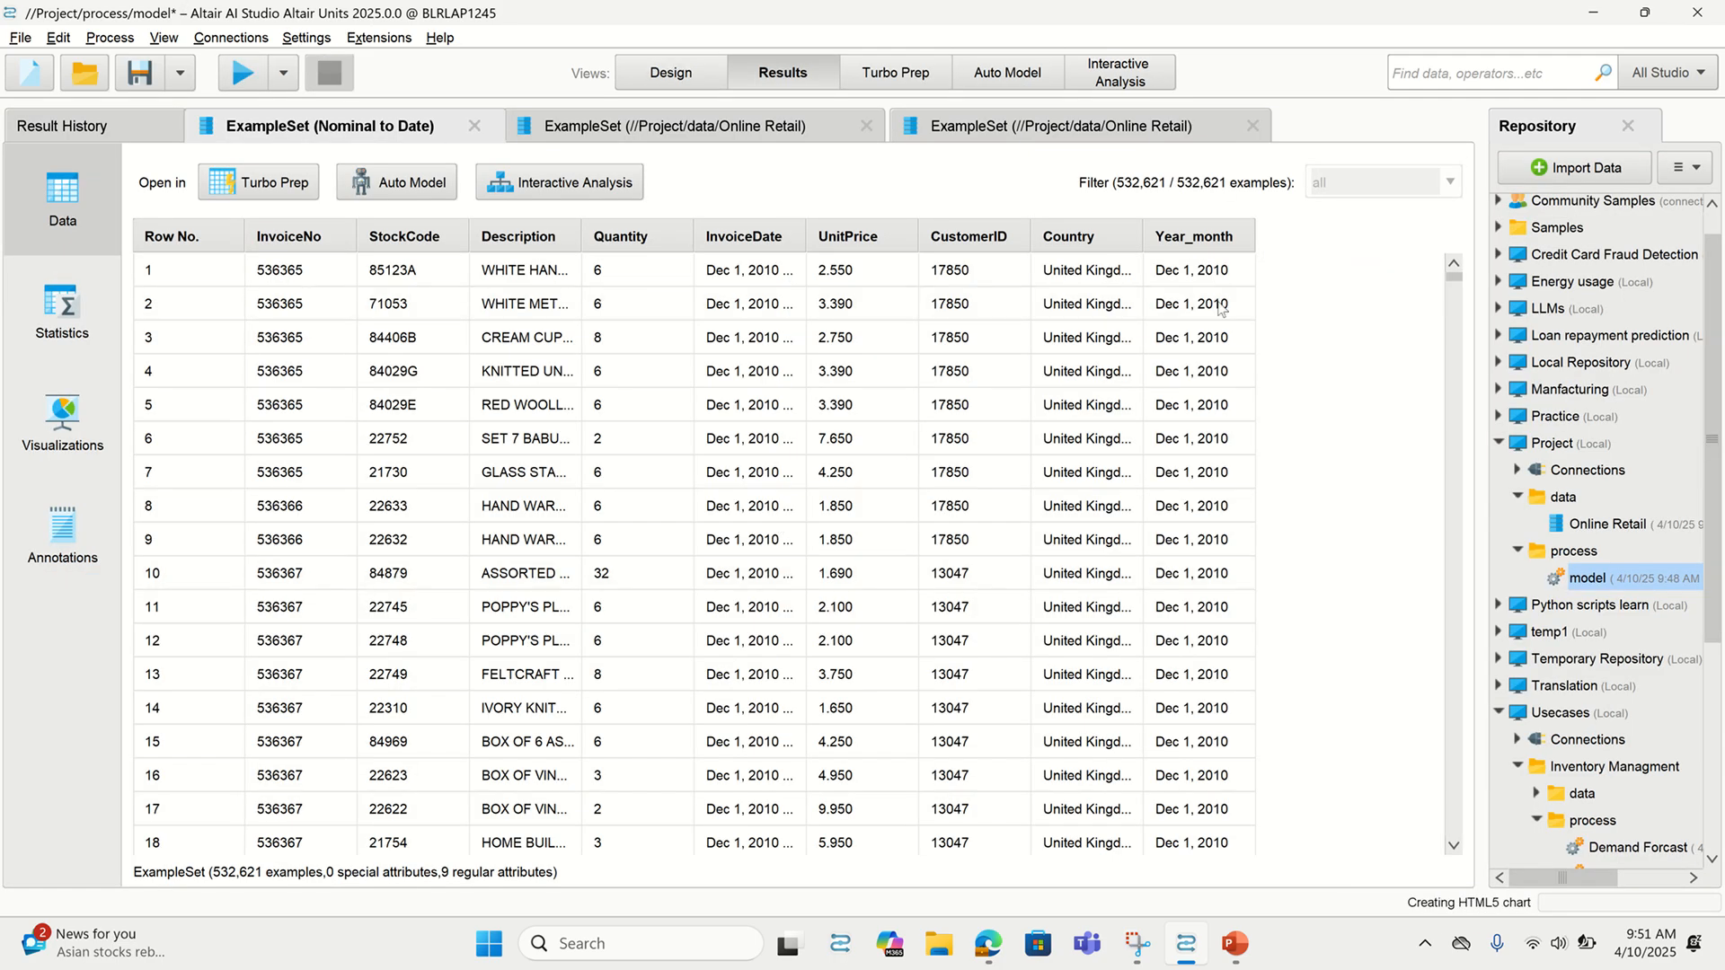
drag(1253, 240, 1307, 241)
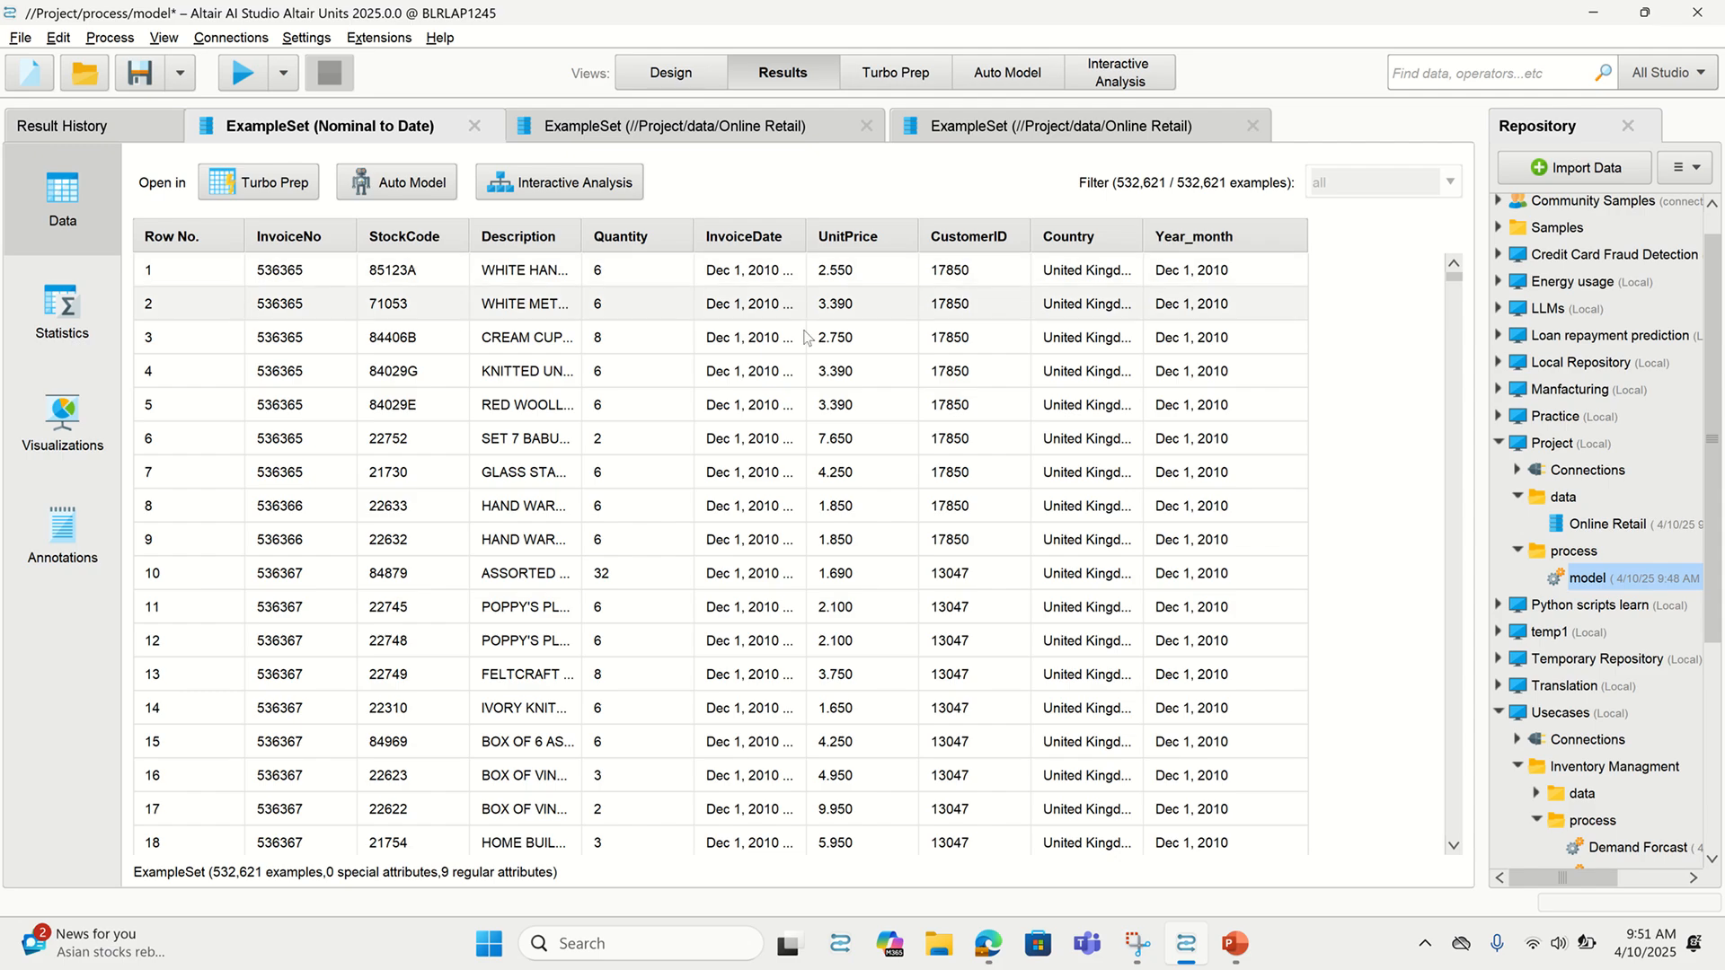
click(62, 310)
scroll(539, 773, down, 1)
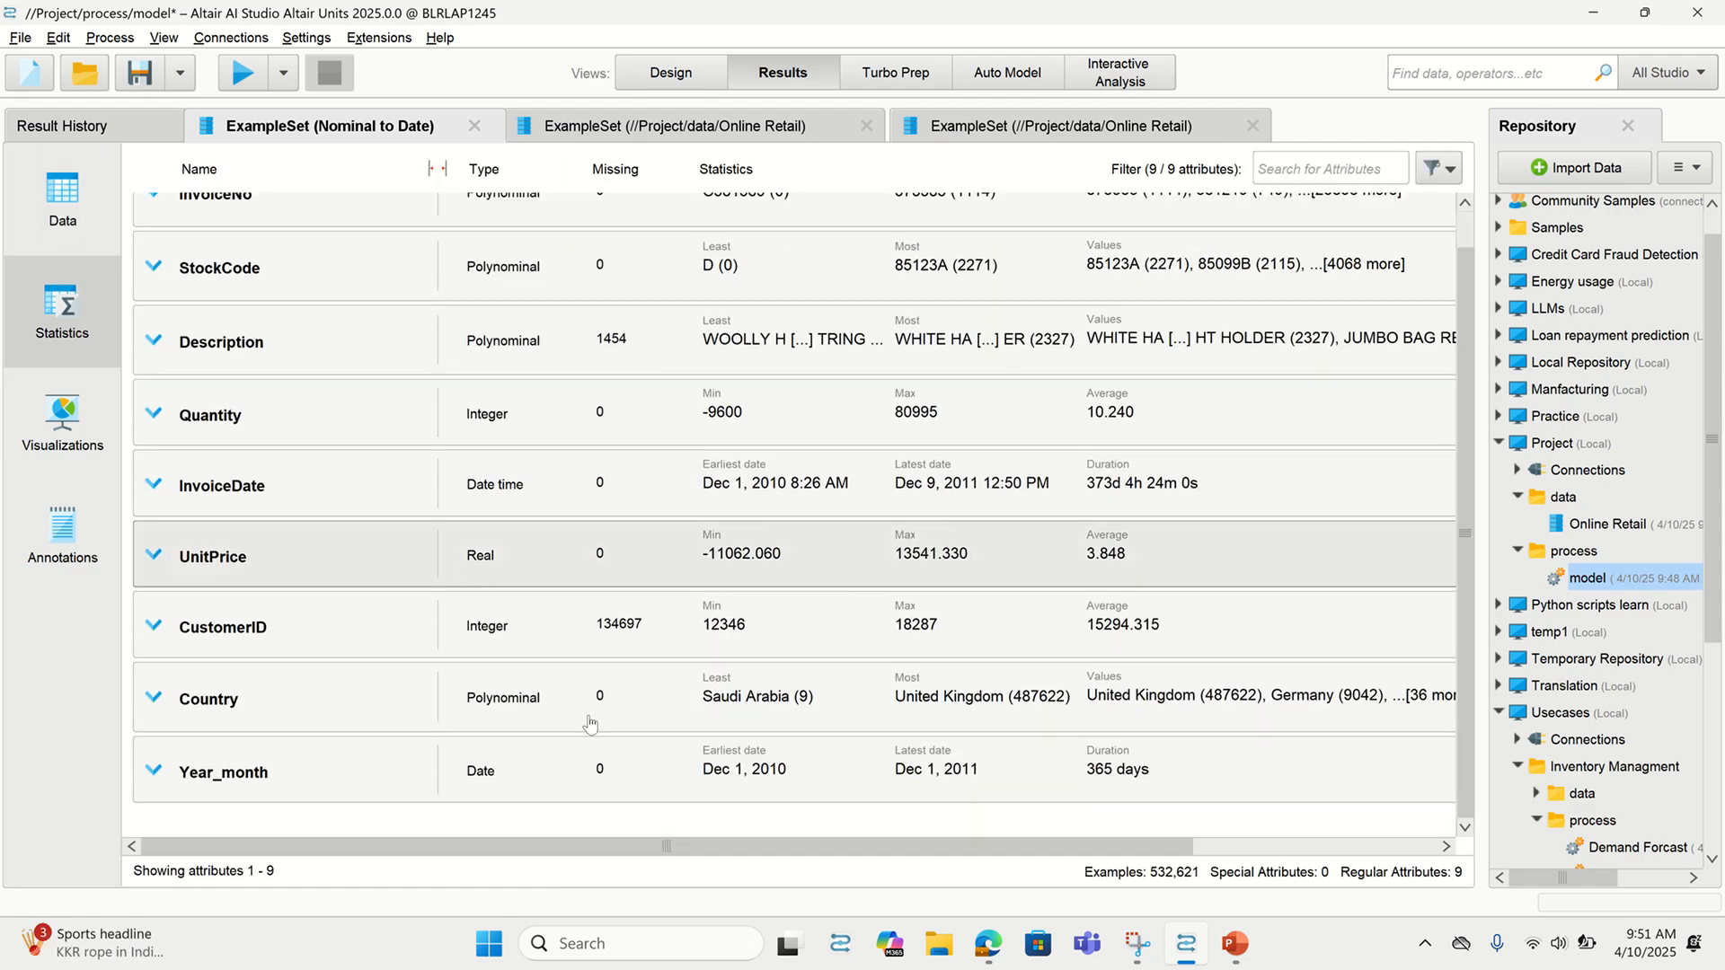
click(671, 72)
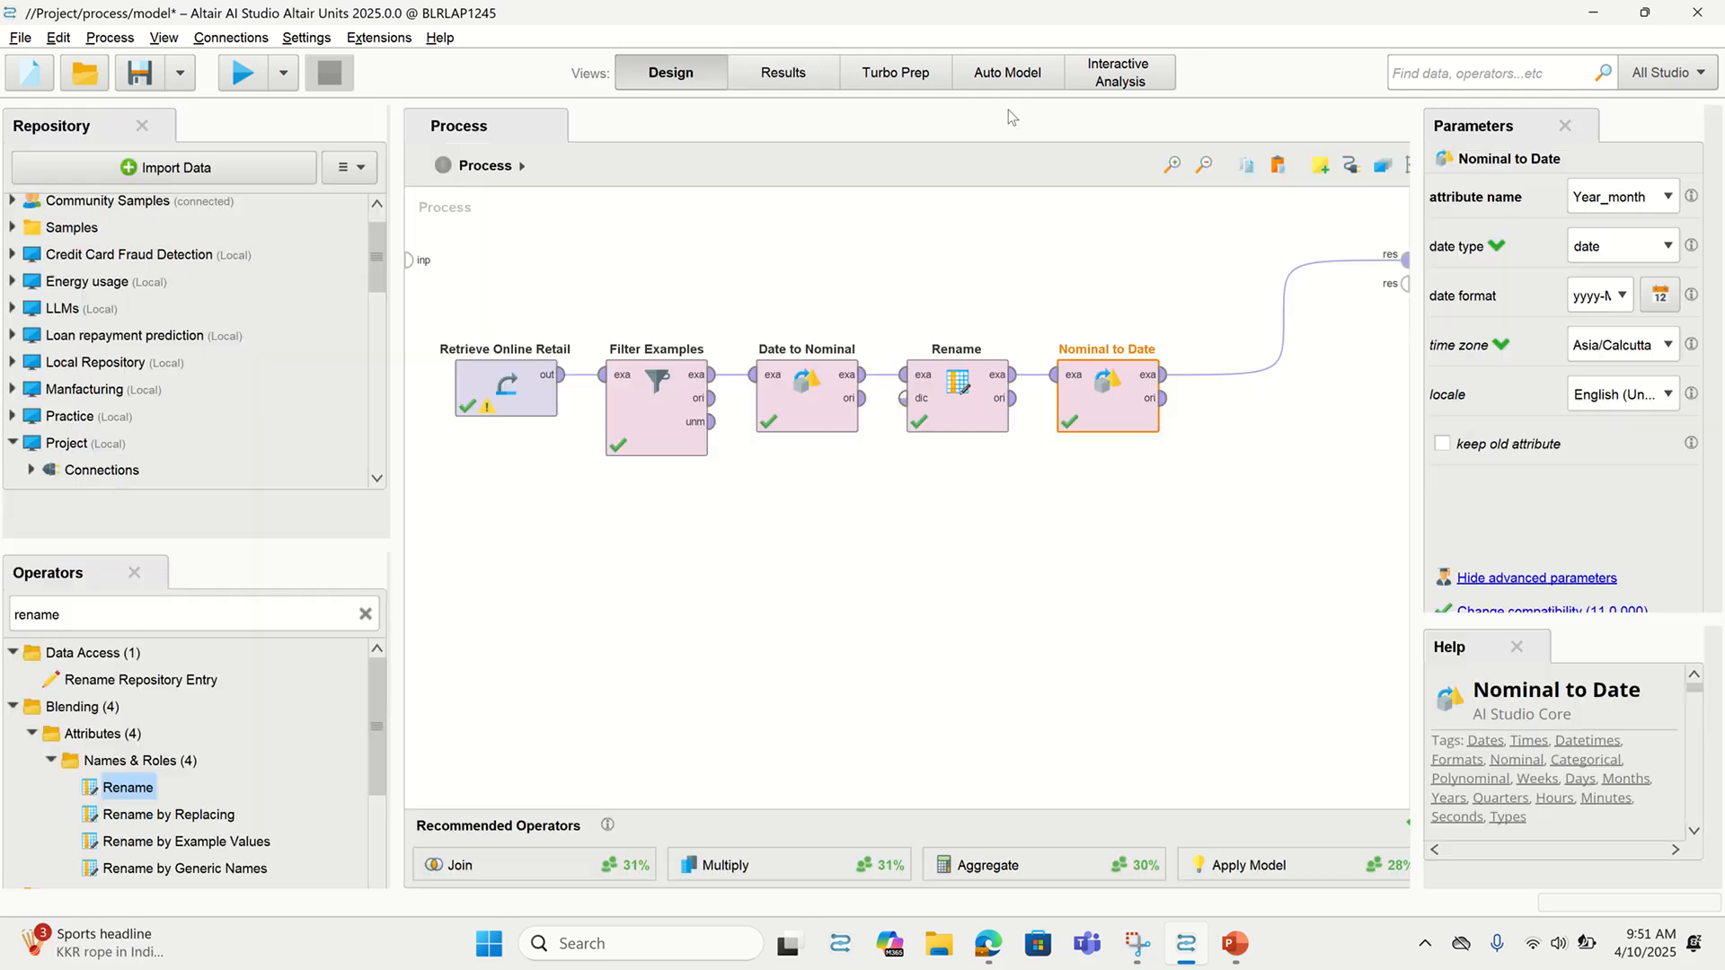
mouse_move(802, 8)
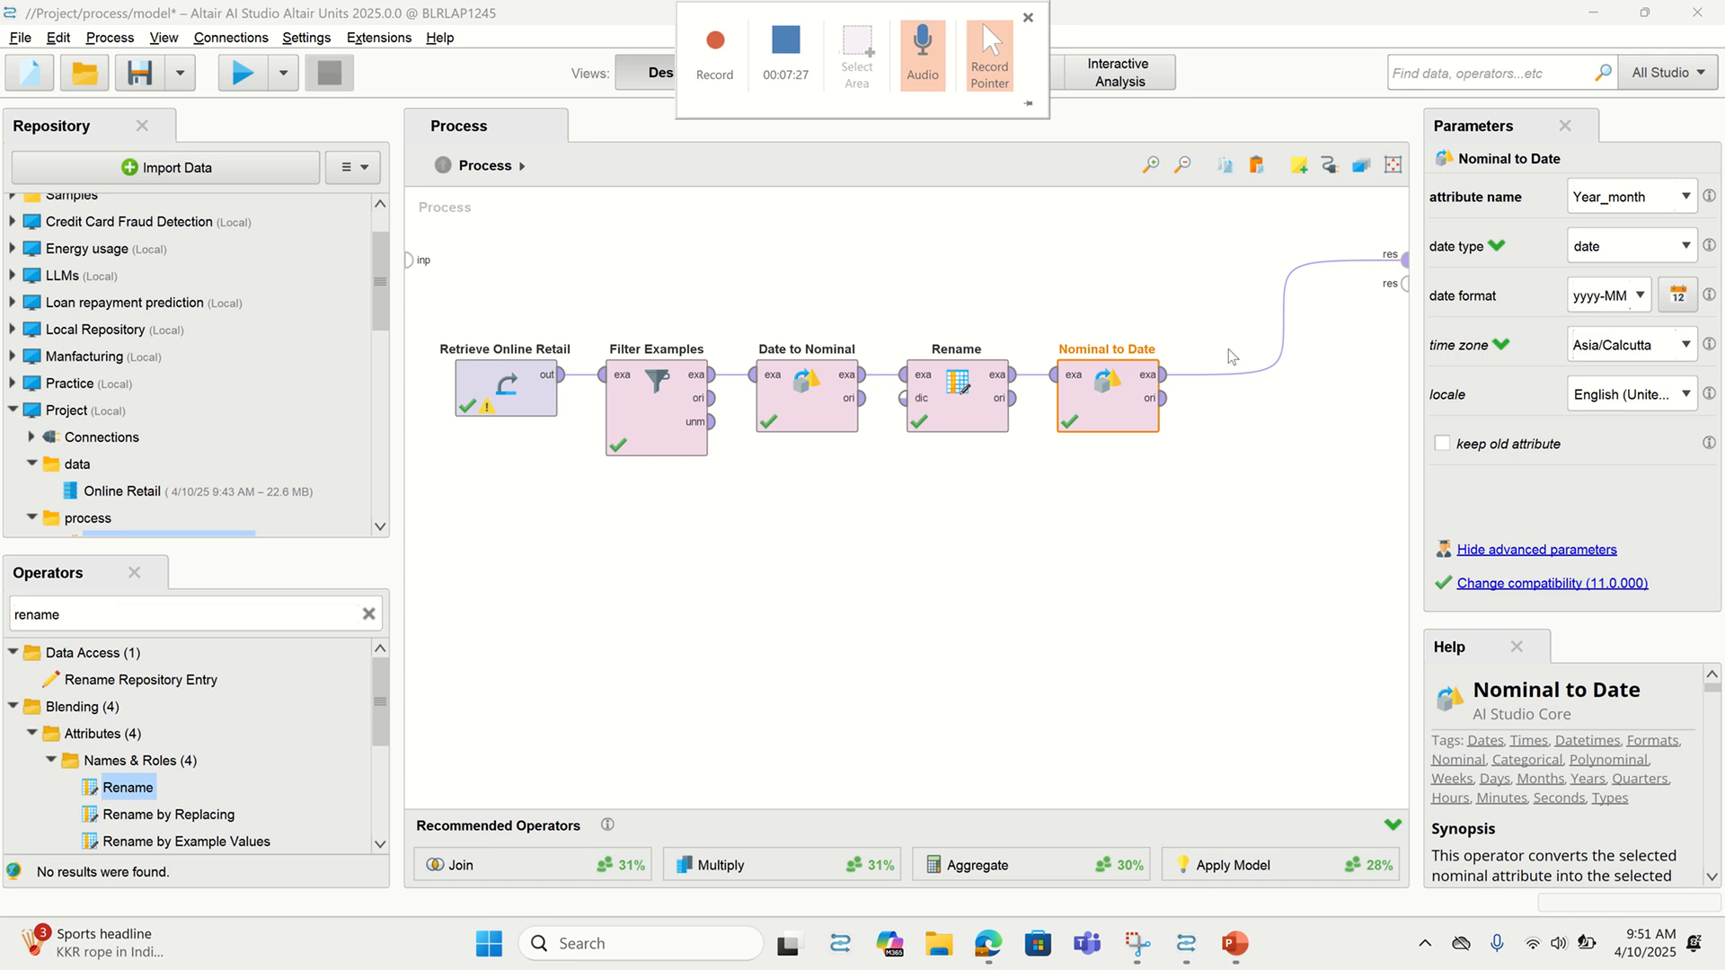
click(757, 73)
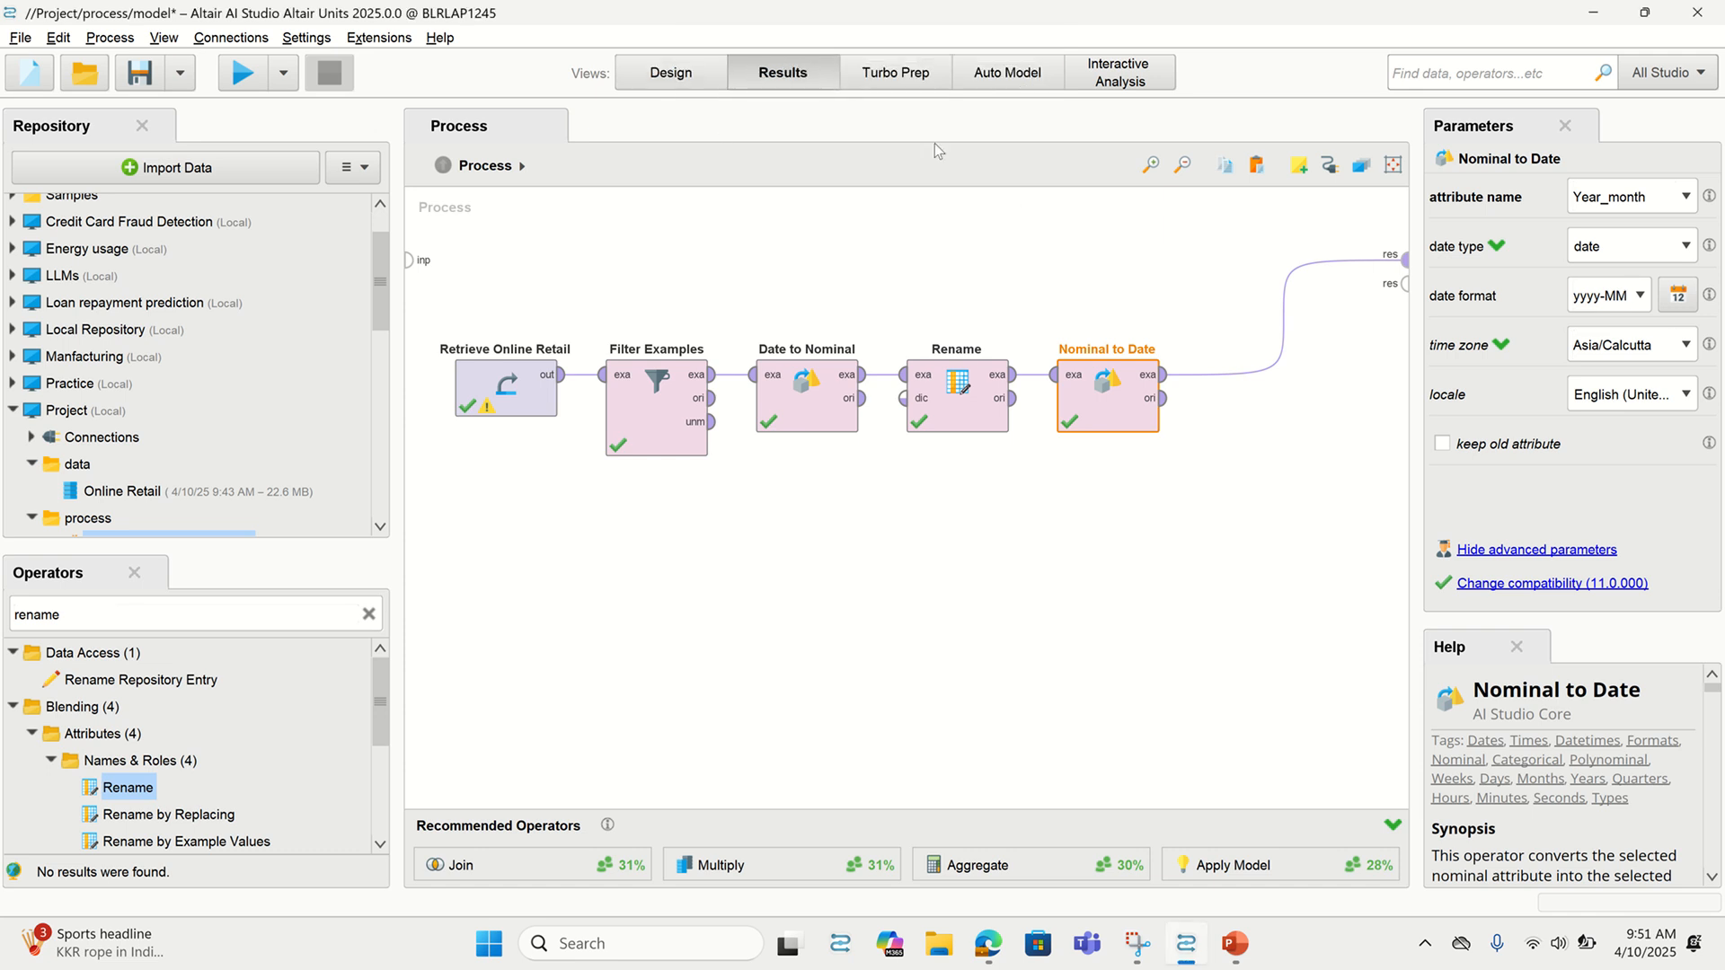
click(90, 192)
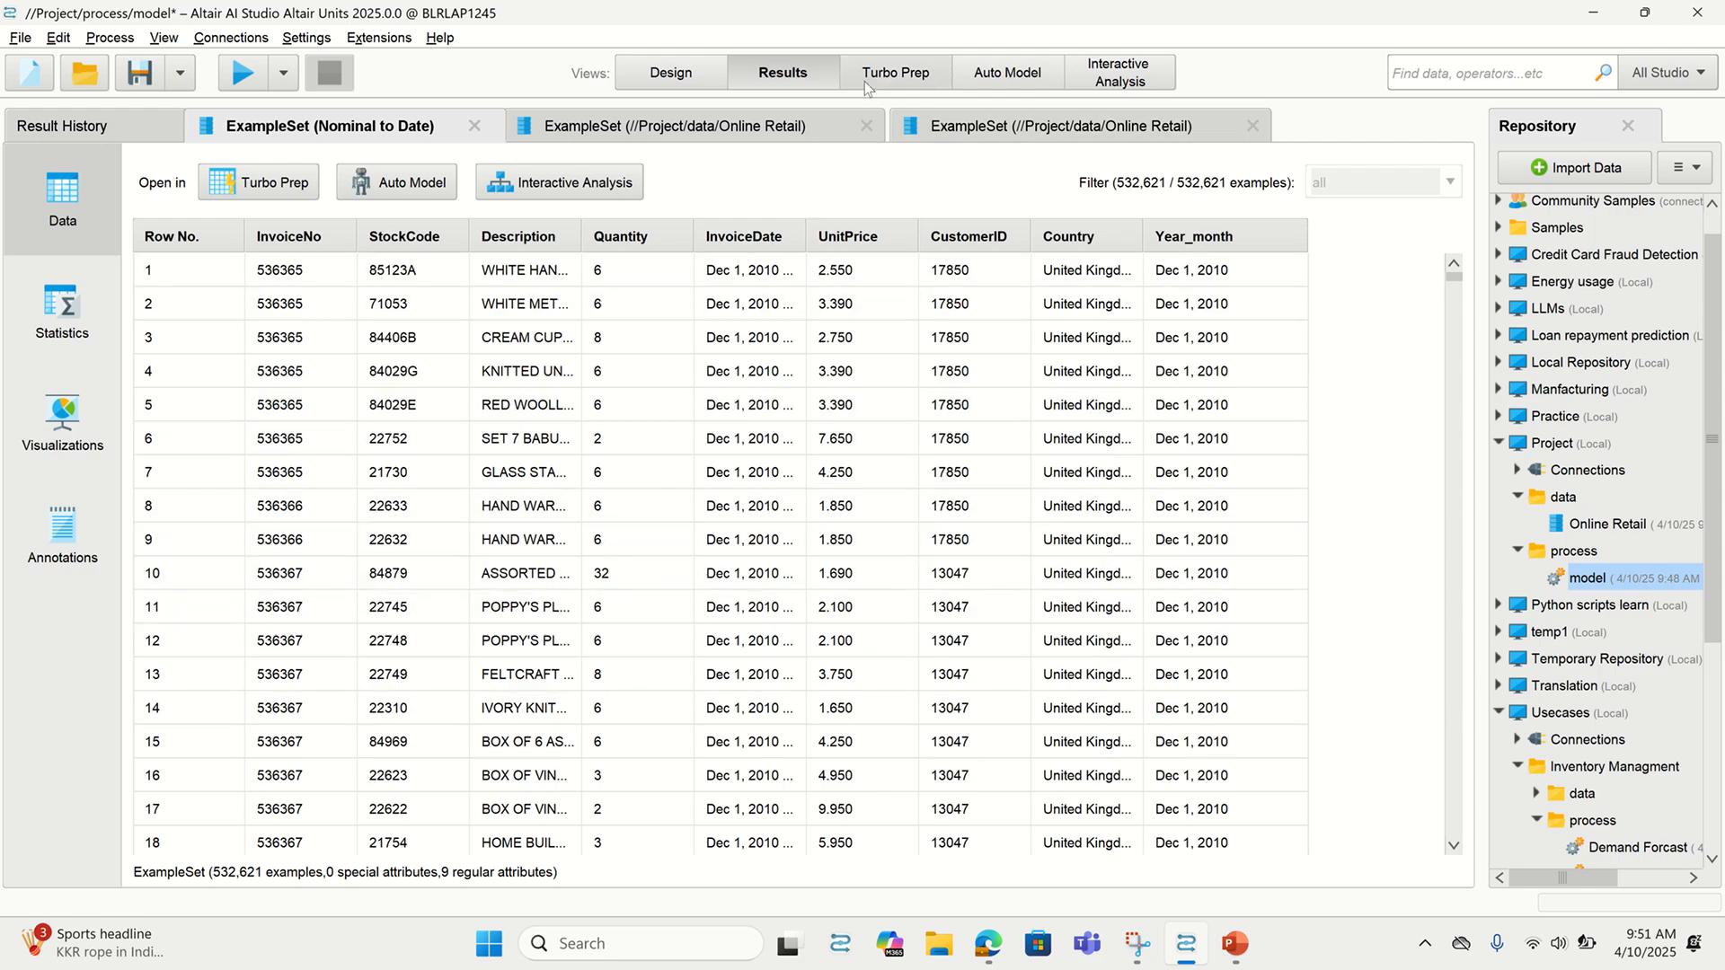
Add an Aggregate operator after Nominal to Date via the 'agg' operator search
click(701, 74)
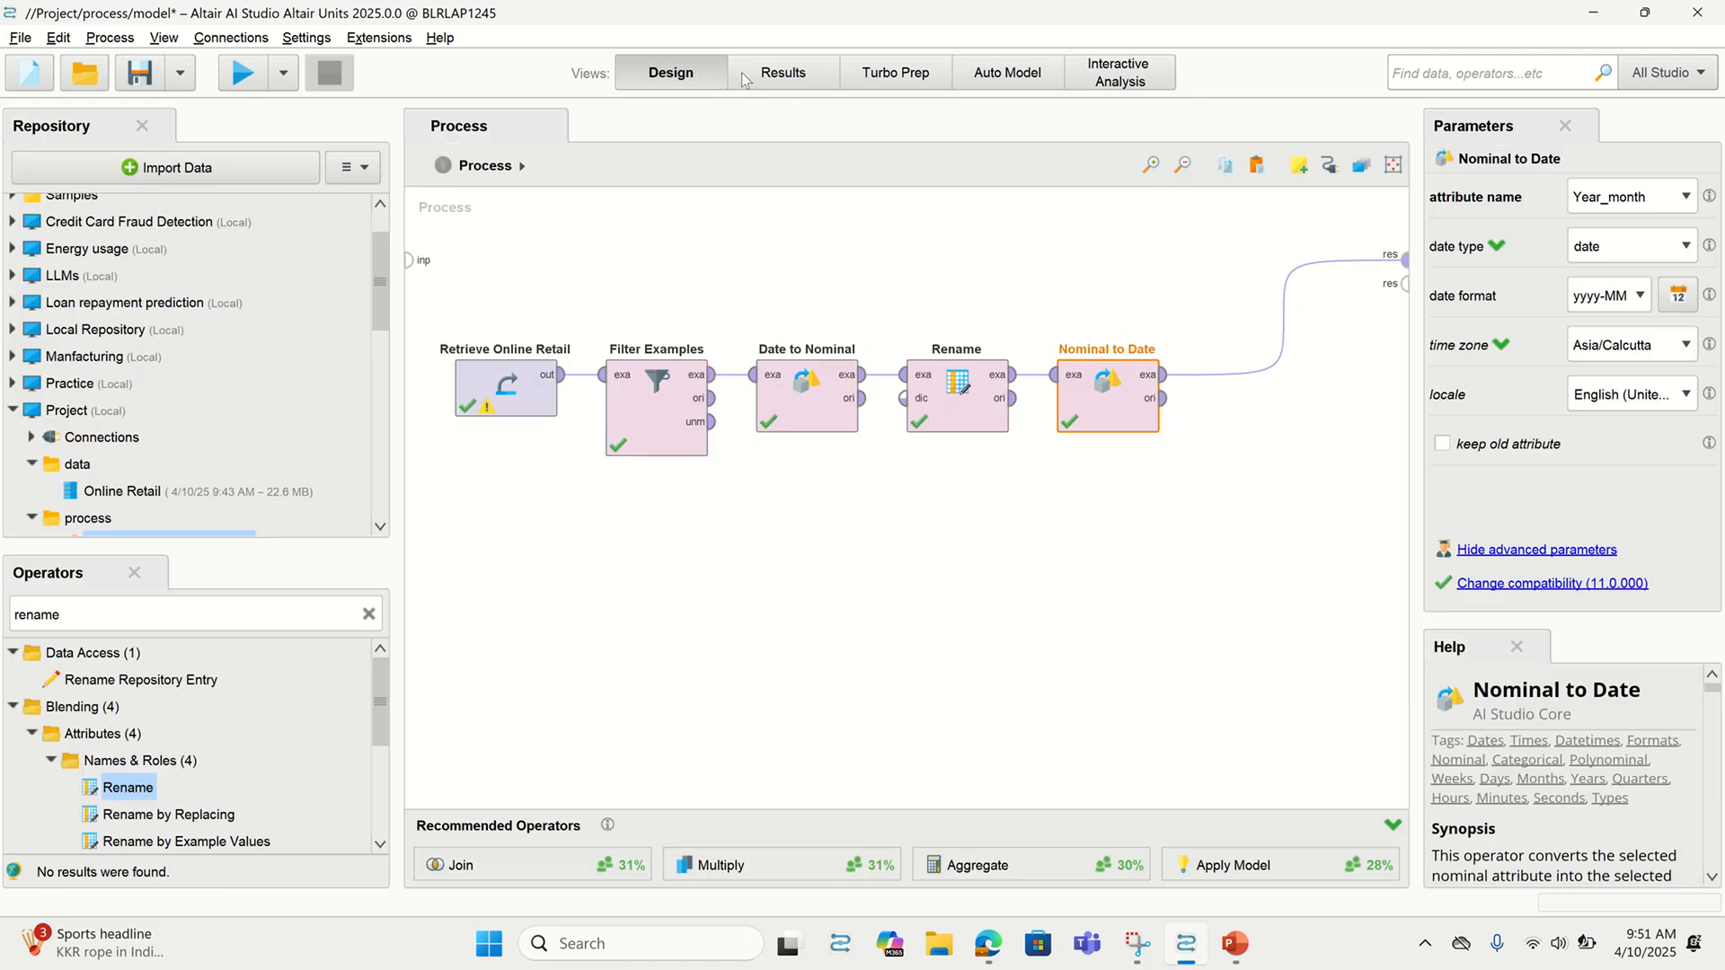
click(368, 616)
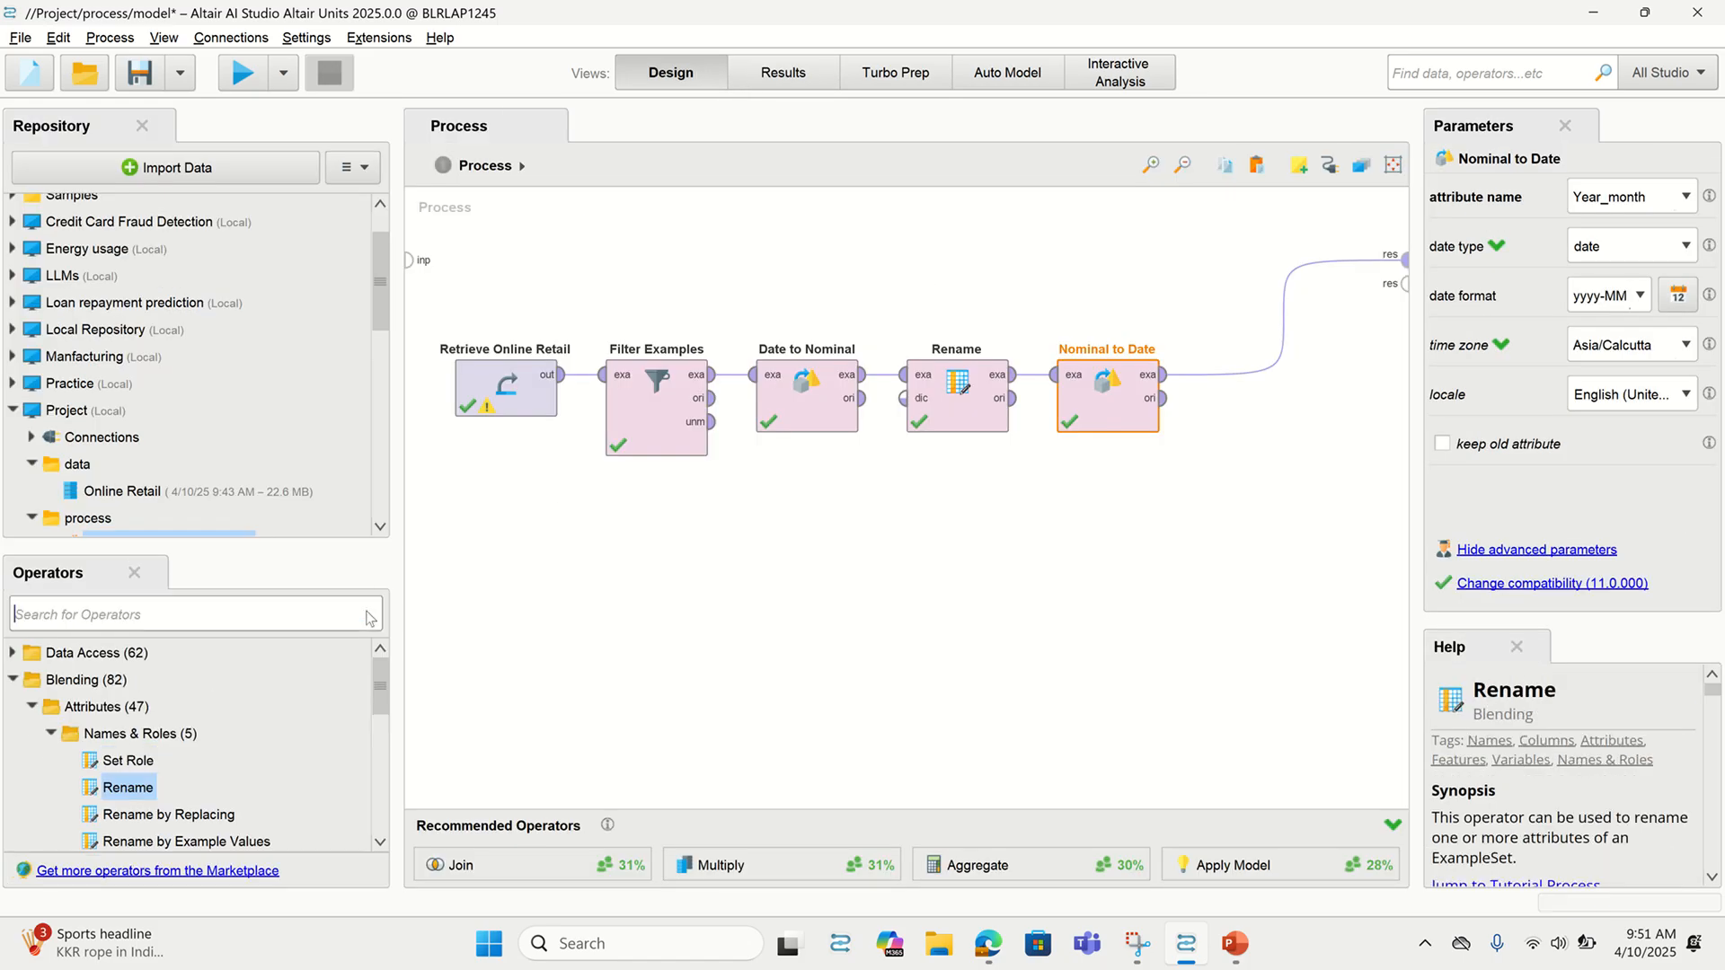
text(agg)
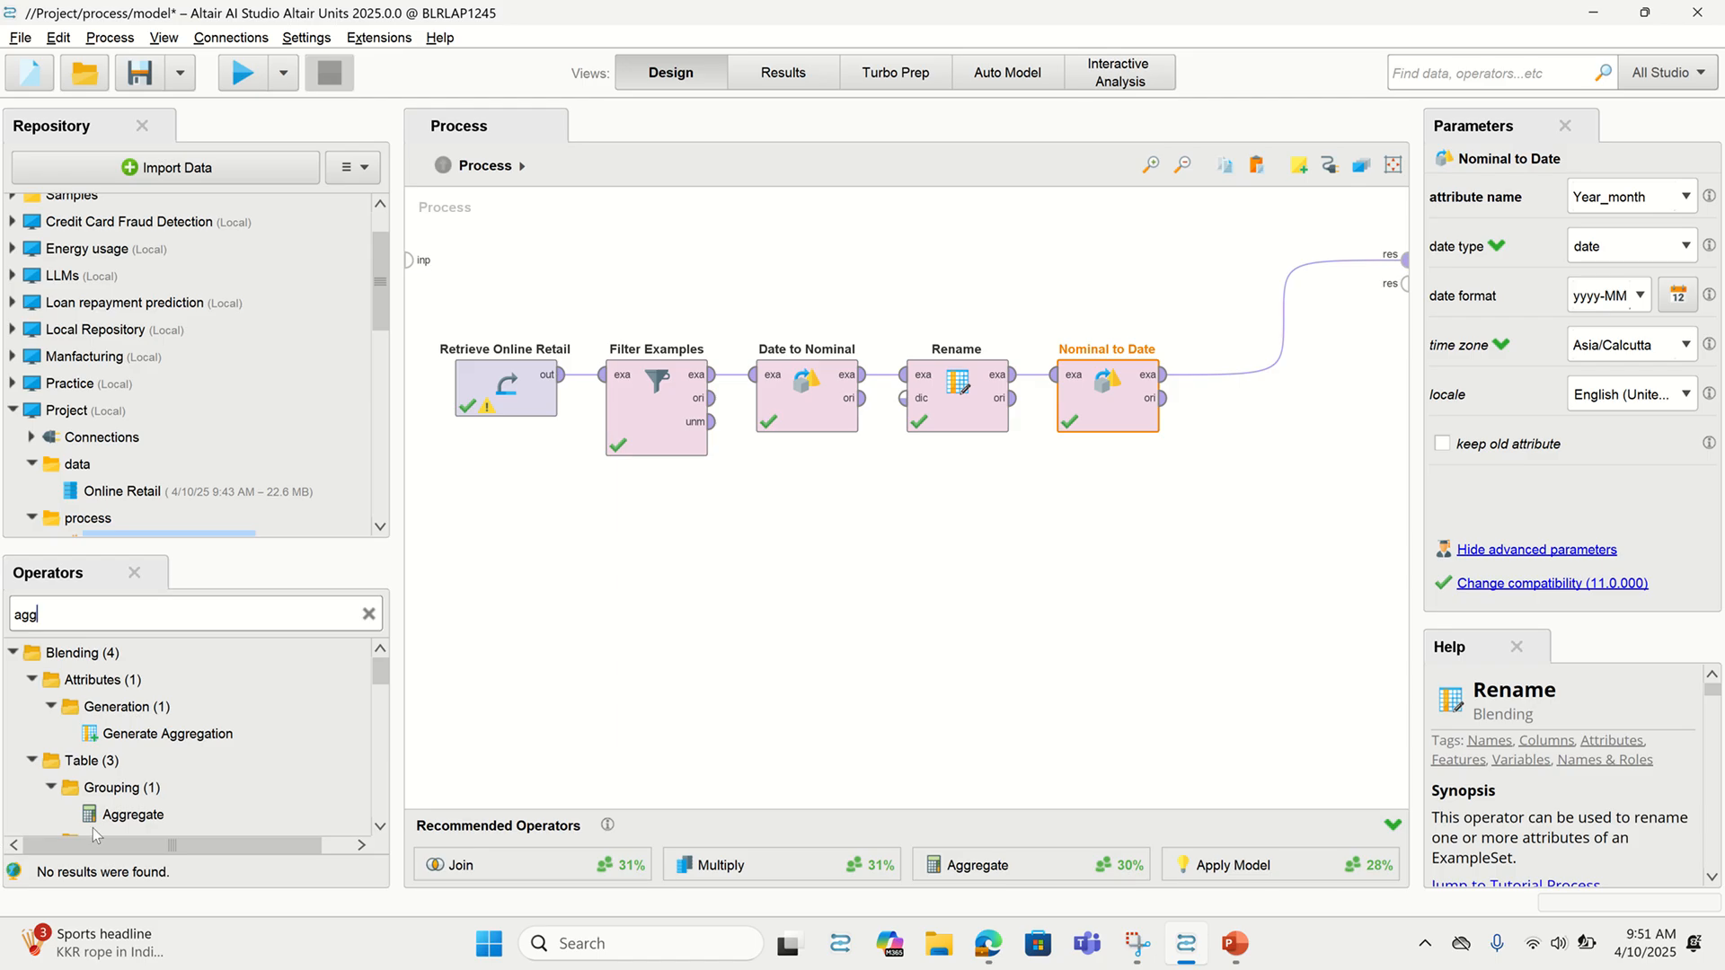
drag(99, 818, 1215, 376)
Set Aggregate's aggregation attribute to Quantity with the sum function
click(1656, 244)
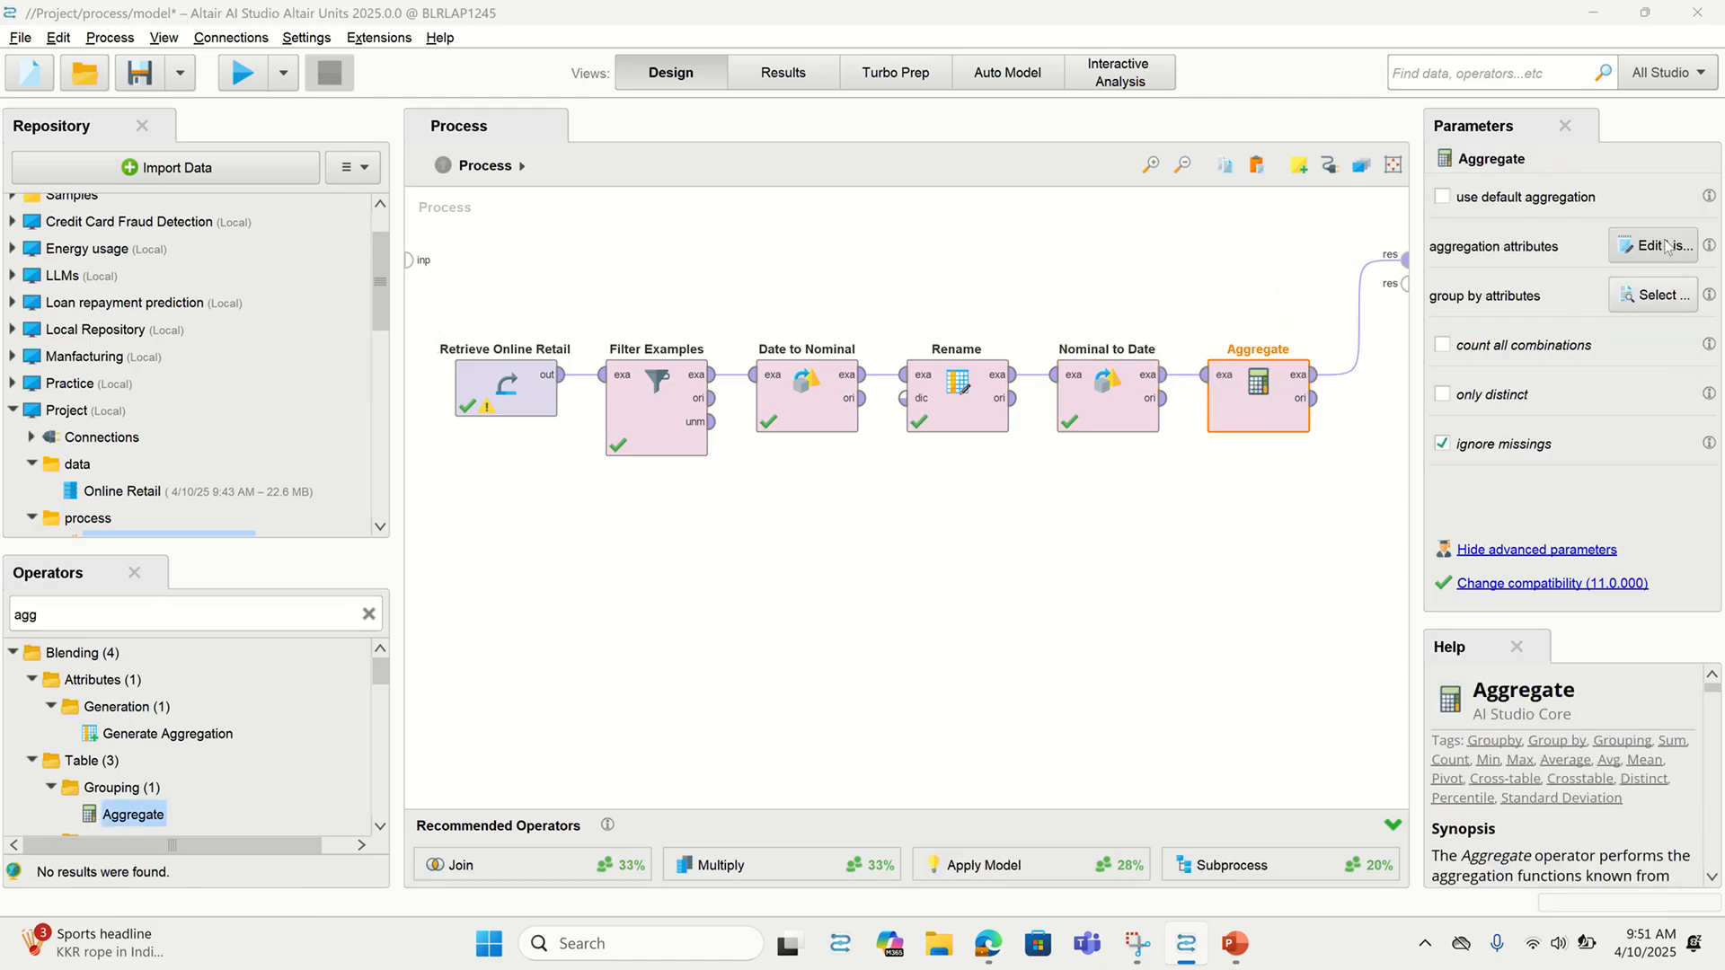
click(850, 326)
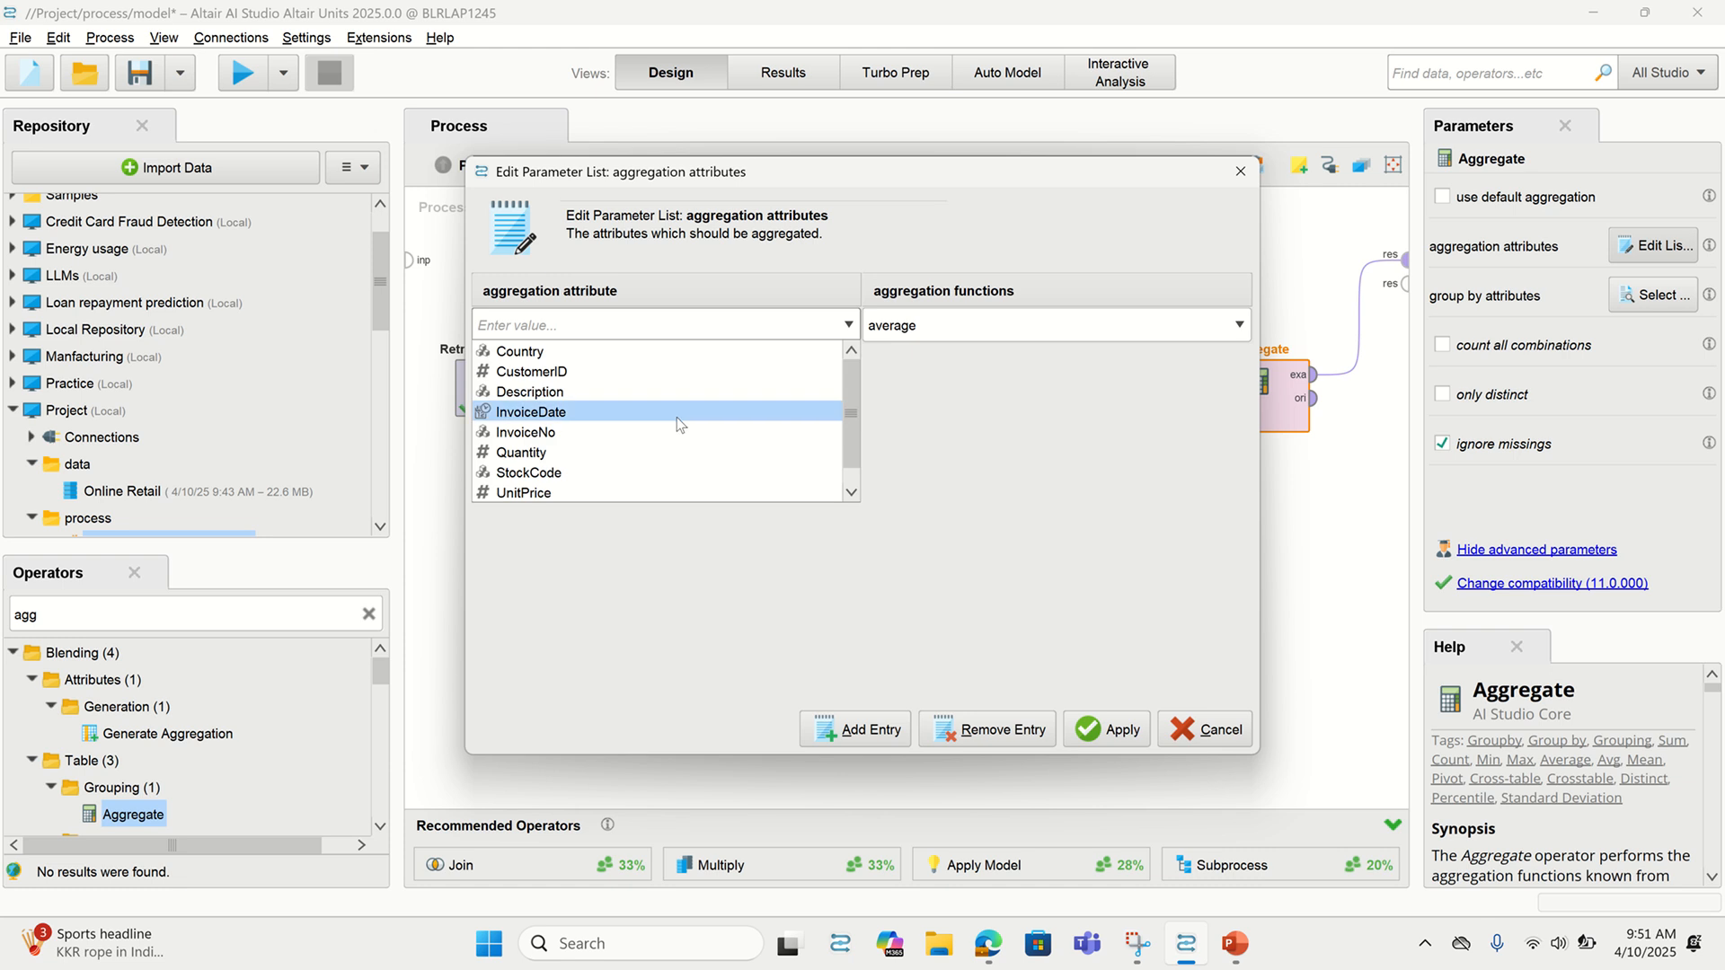
click(679, 453)
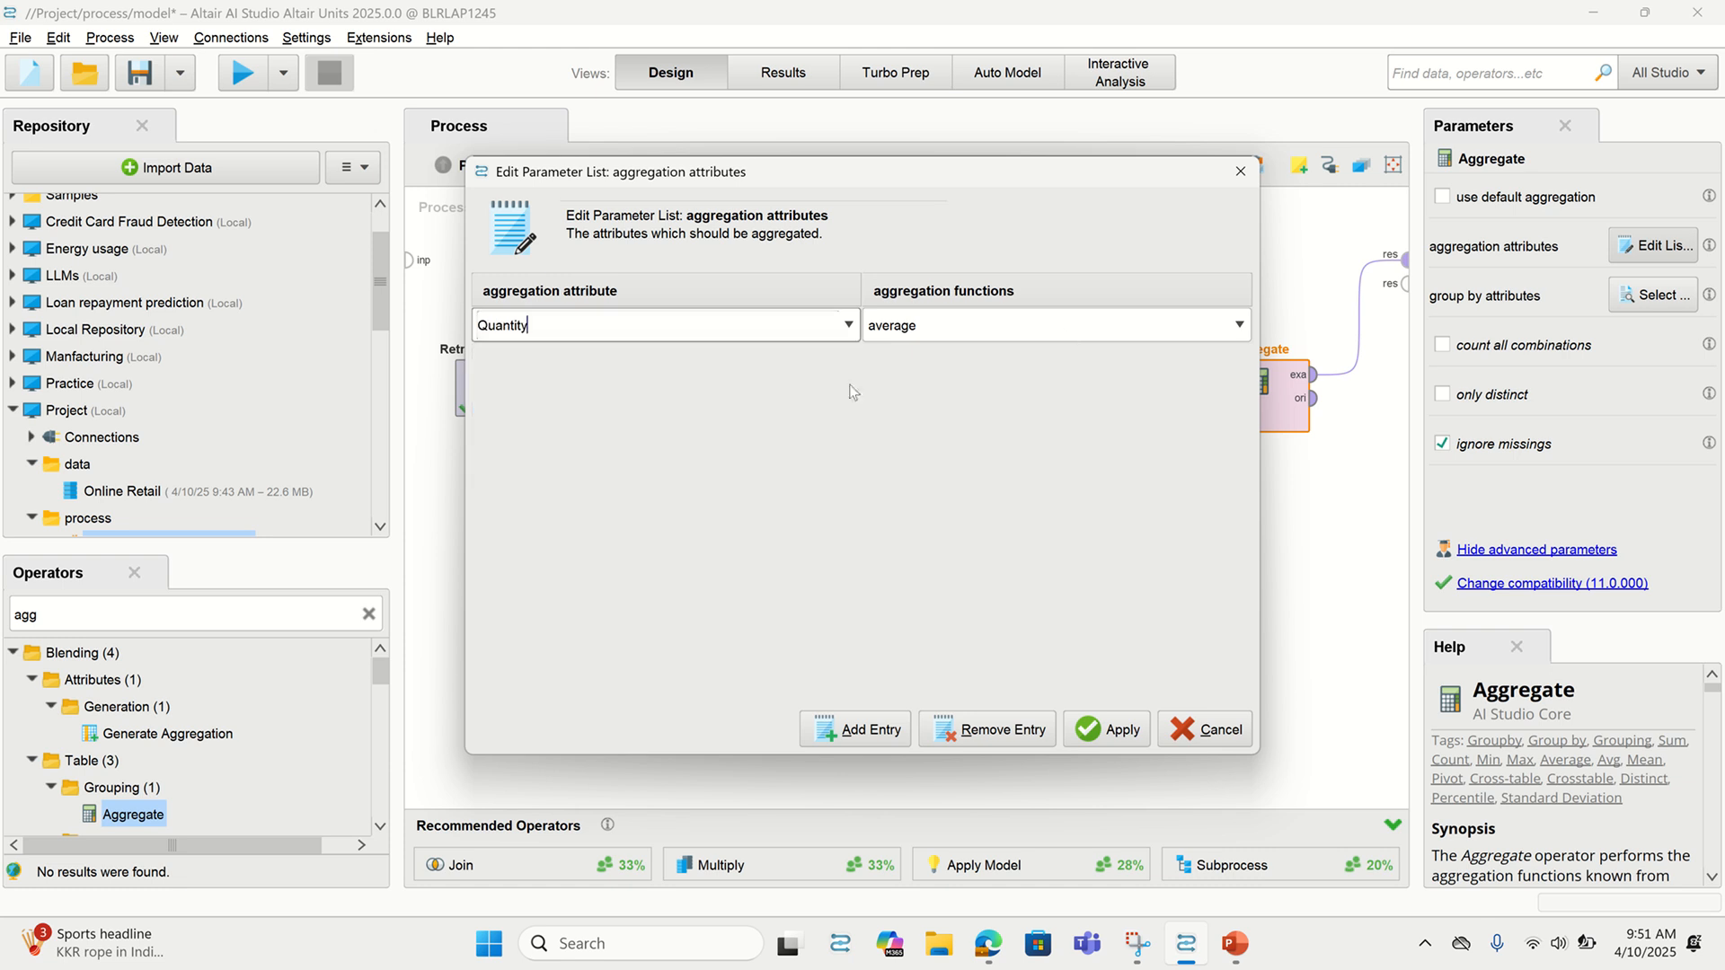
click(1239, 325)
scroll(972, 452, down, 4)
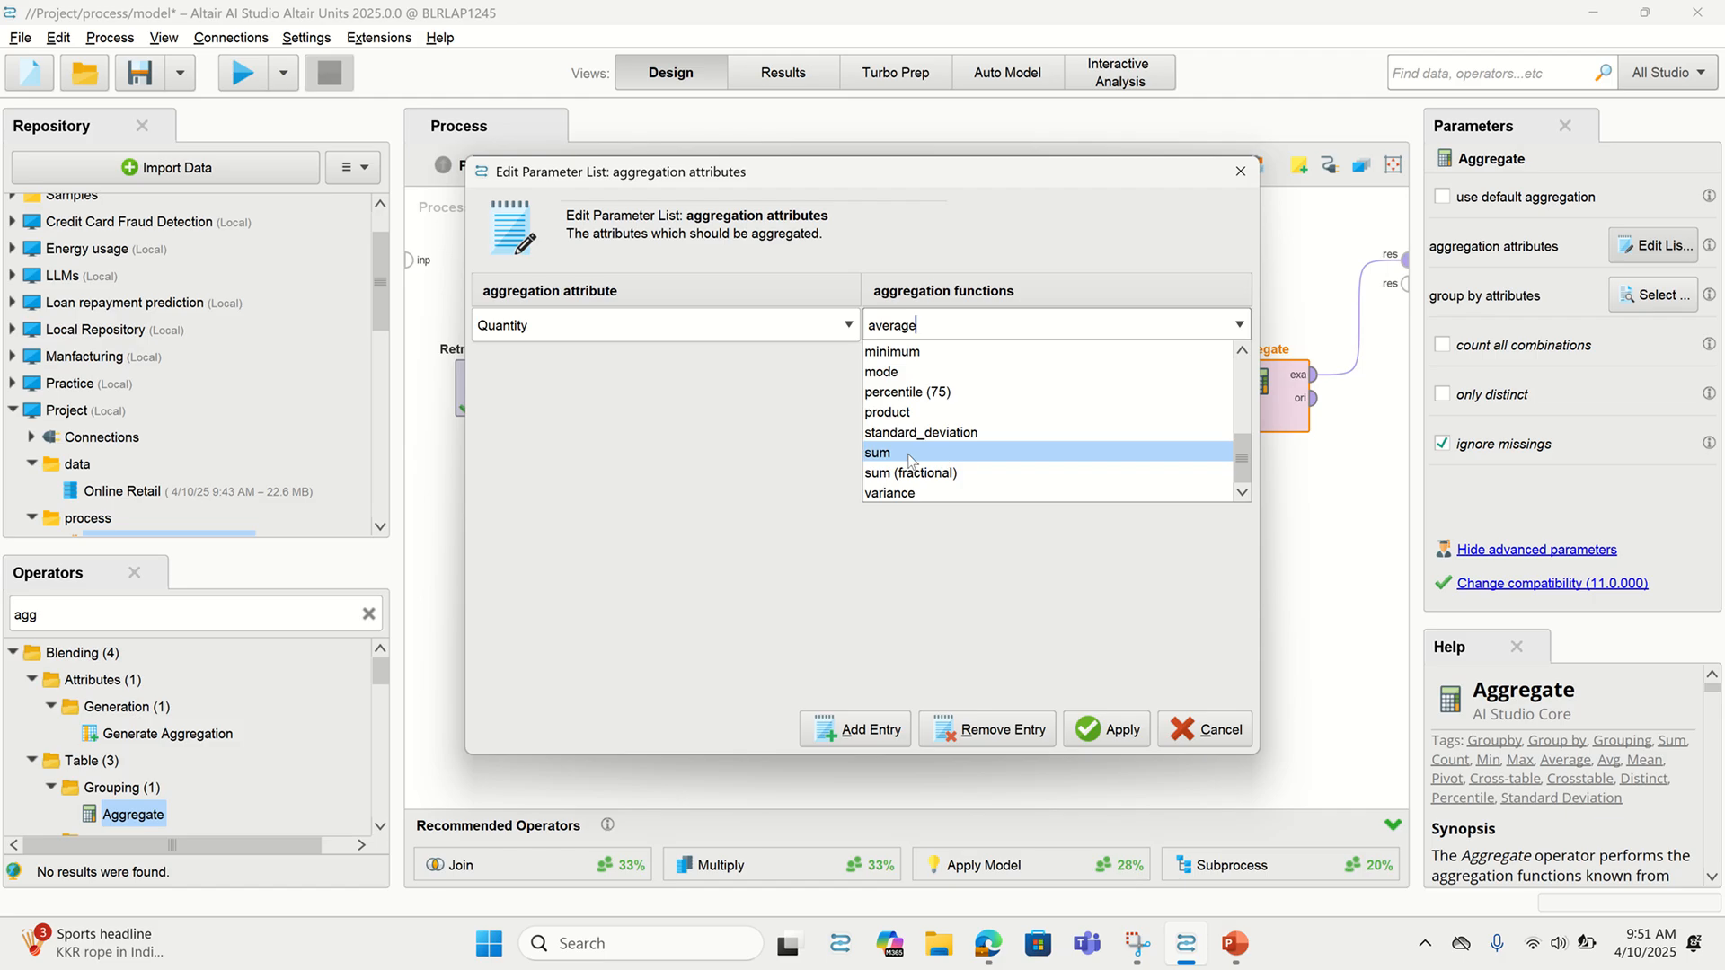
click(910, 457)
click(1108, 730)
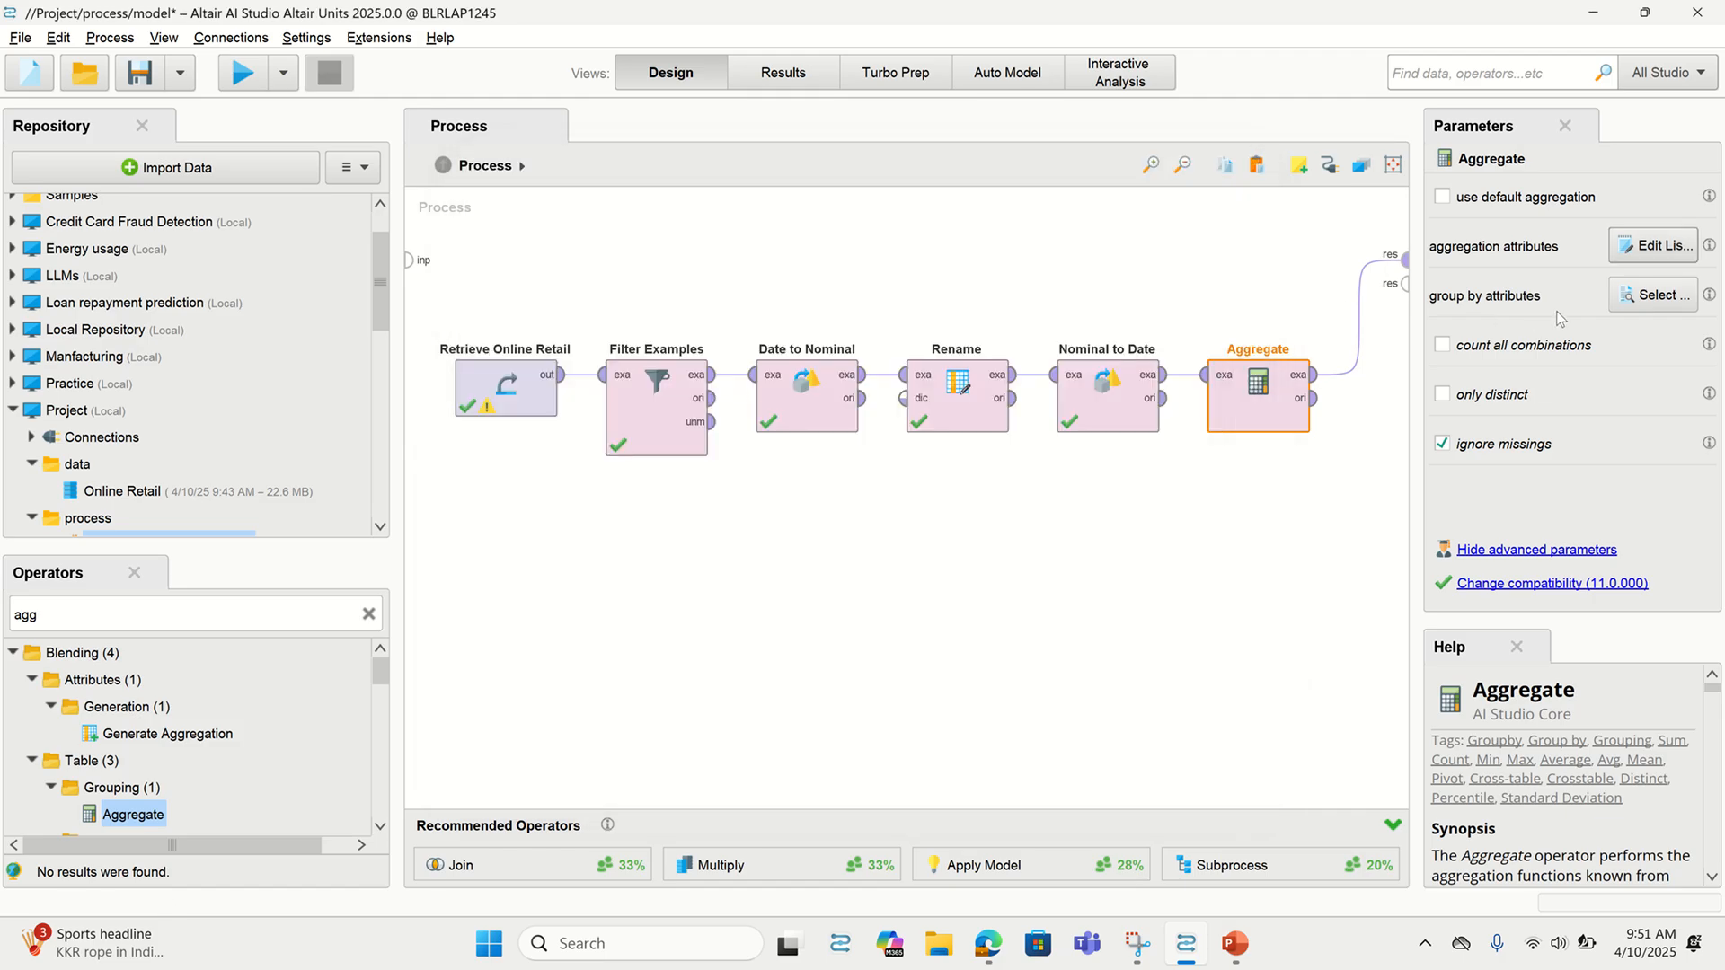
Group the aggregation by Year_month and run the process
click(1654, 295)
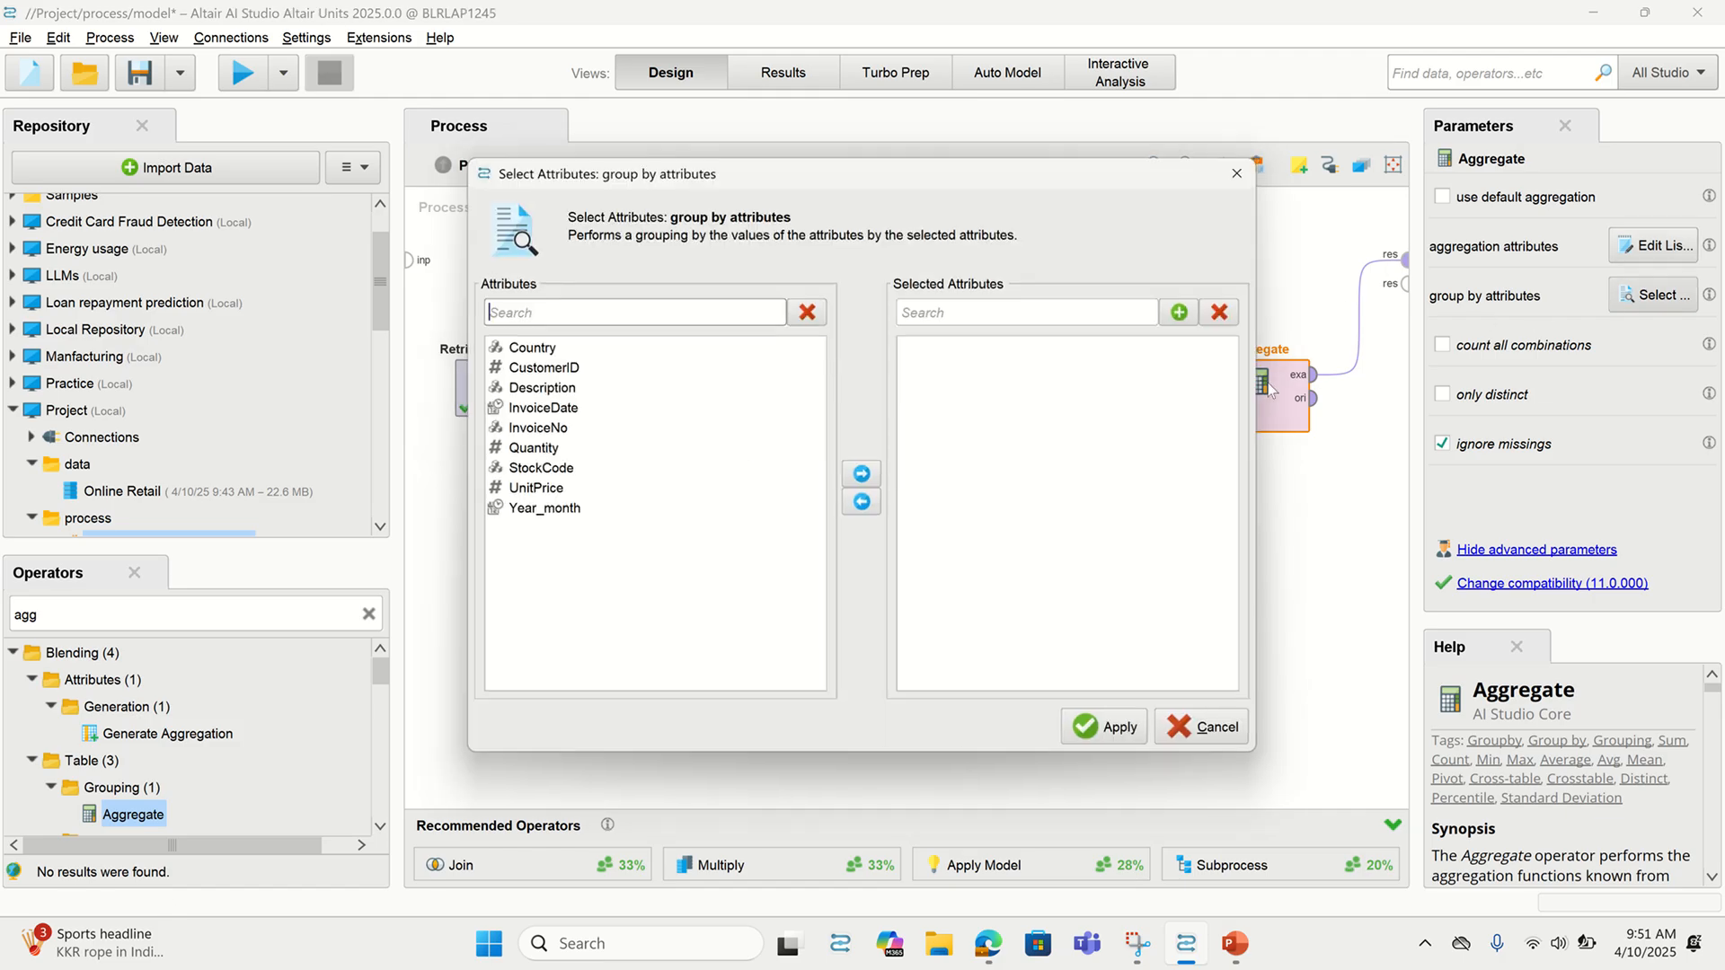
click(535, 510)
click(862, 473)
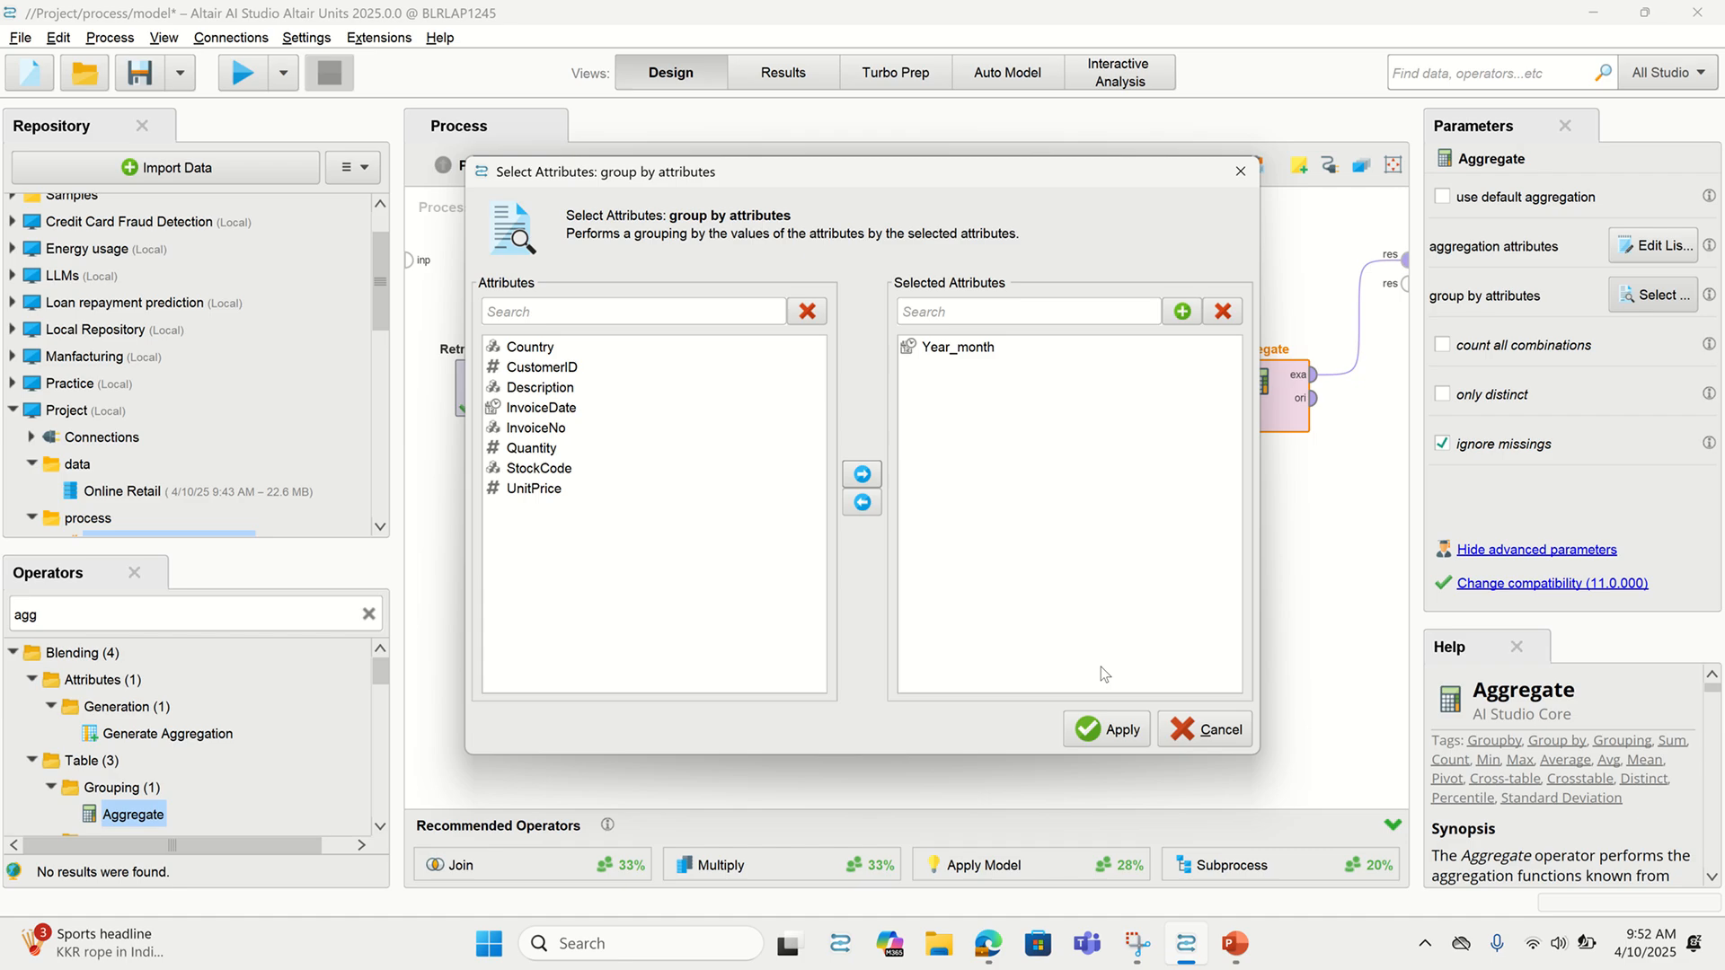
click(1108, 729)
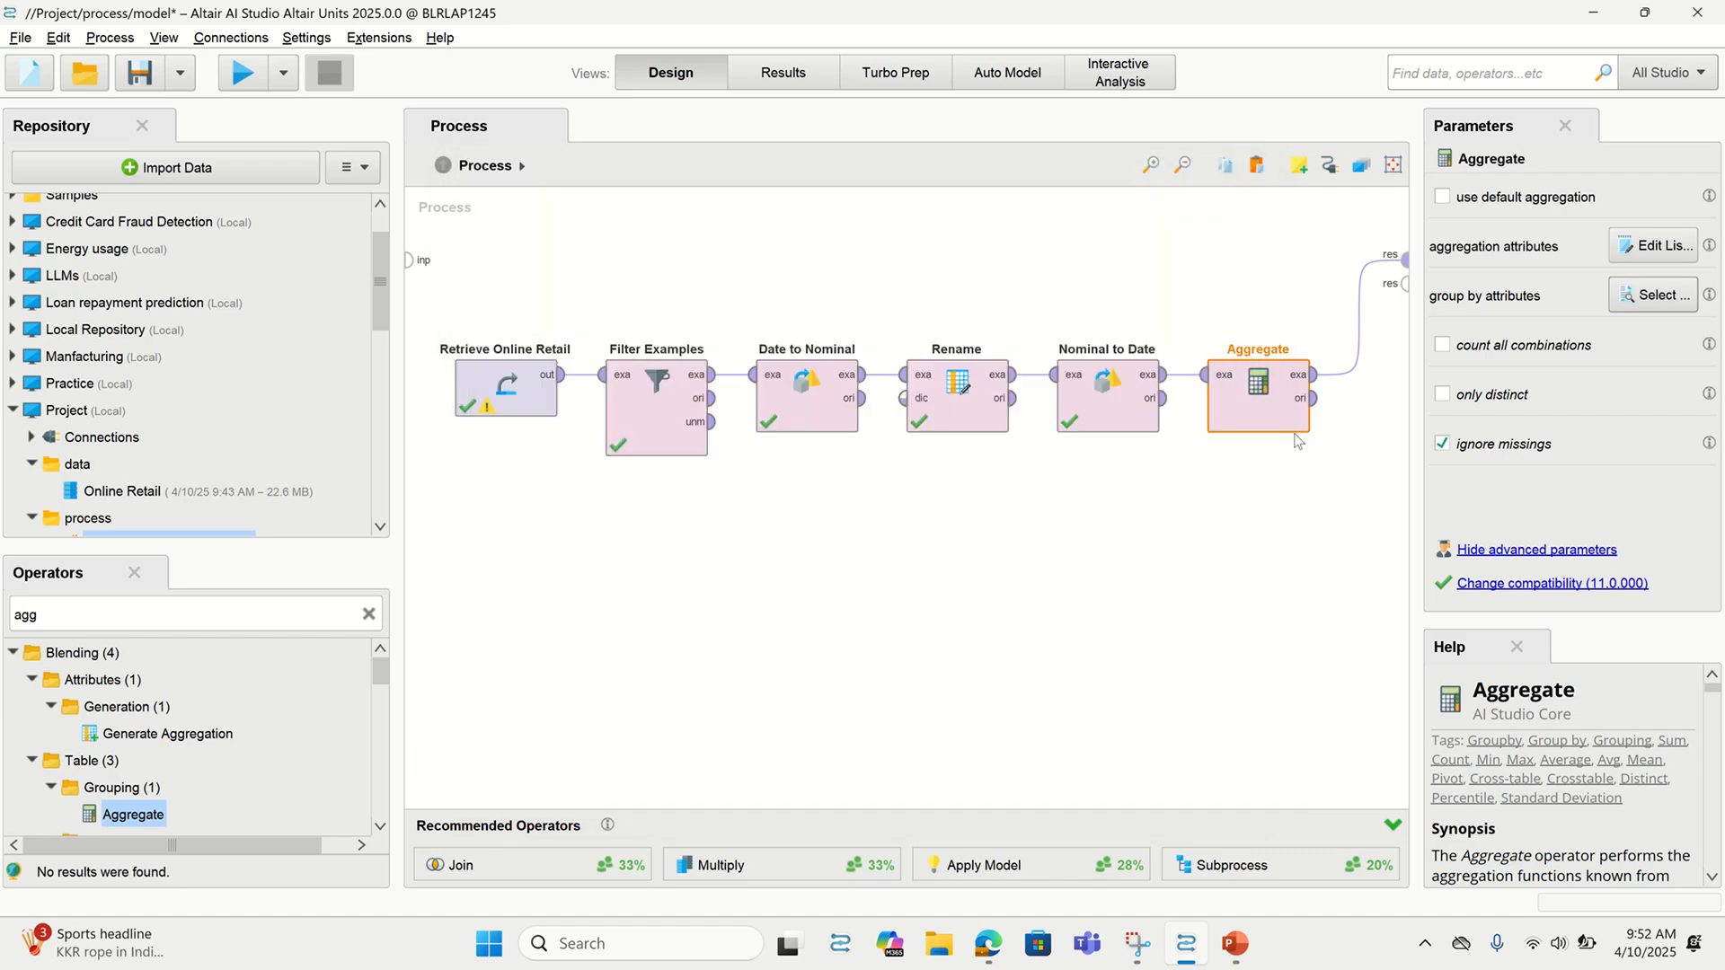
click(243, 75)
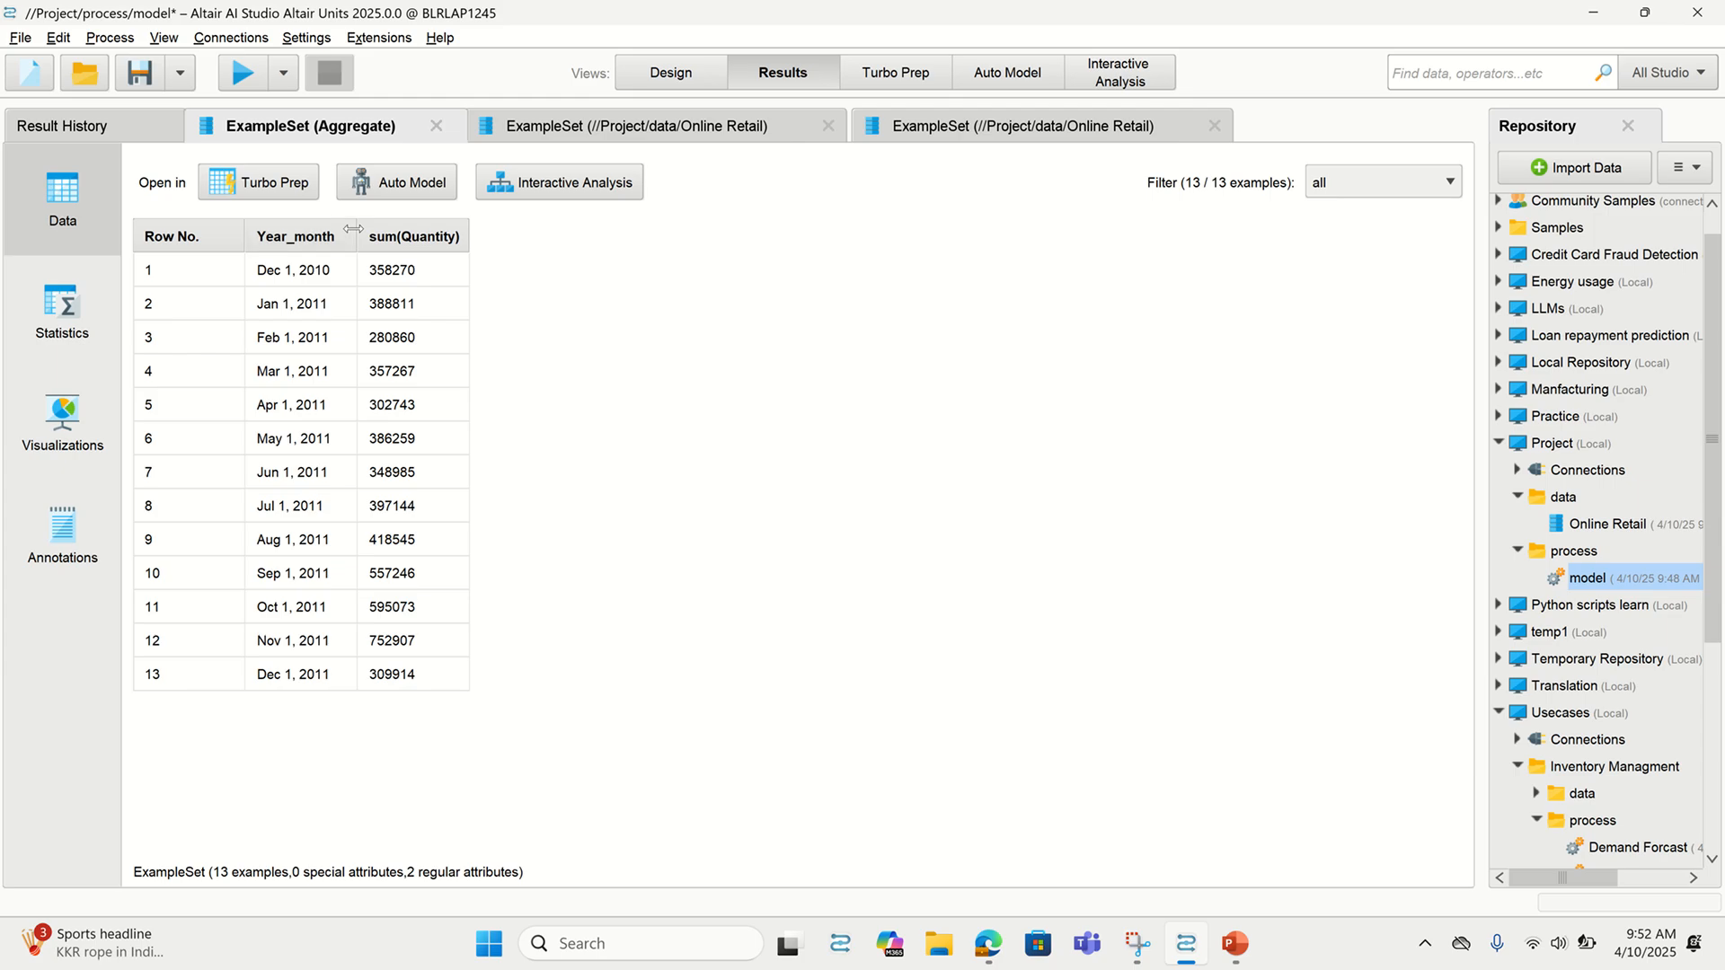
Widen the Year_month and sum(Quantity) columns to read the 13 monthly totals
drag(353, 229, 420, 229)
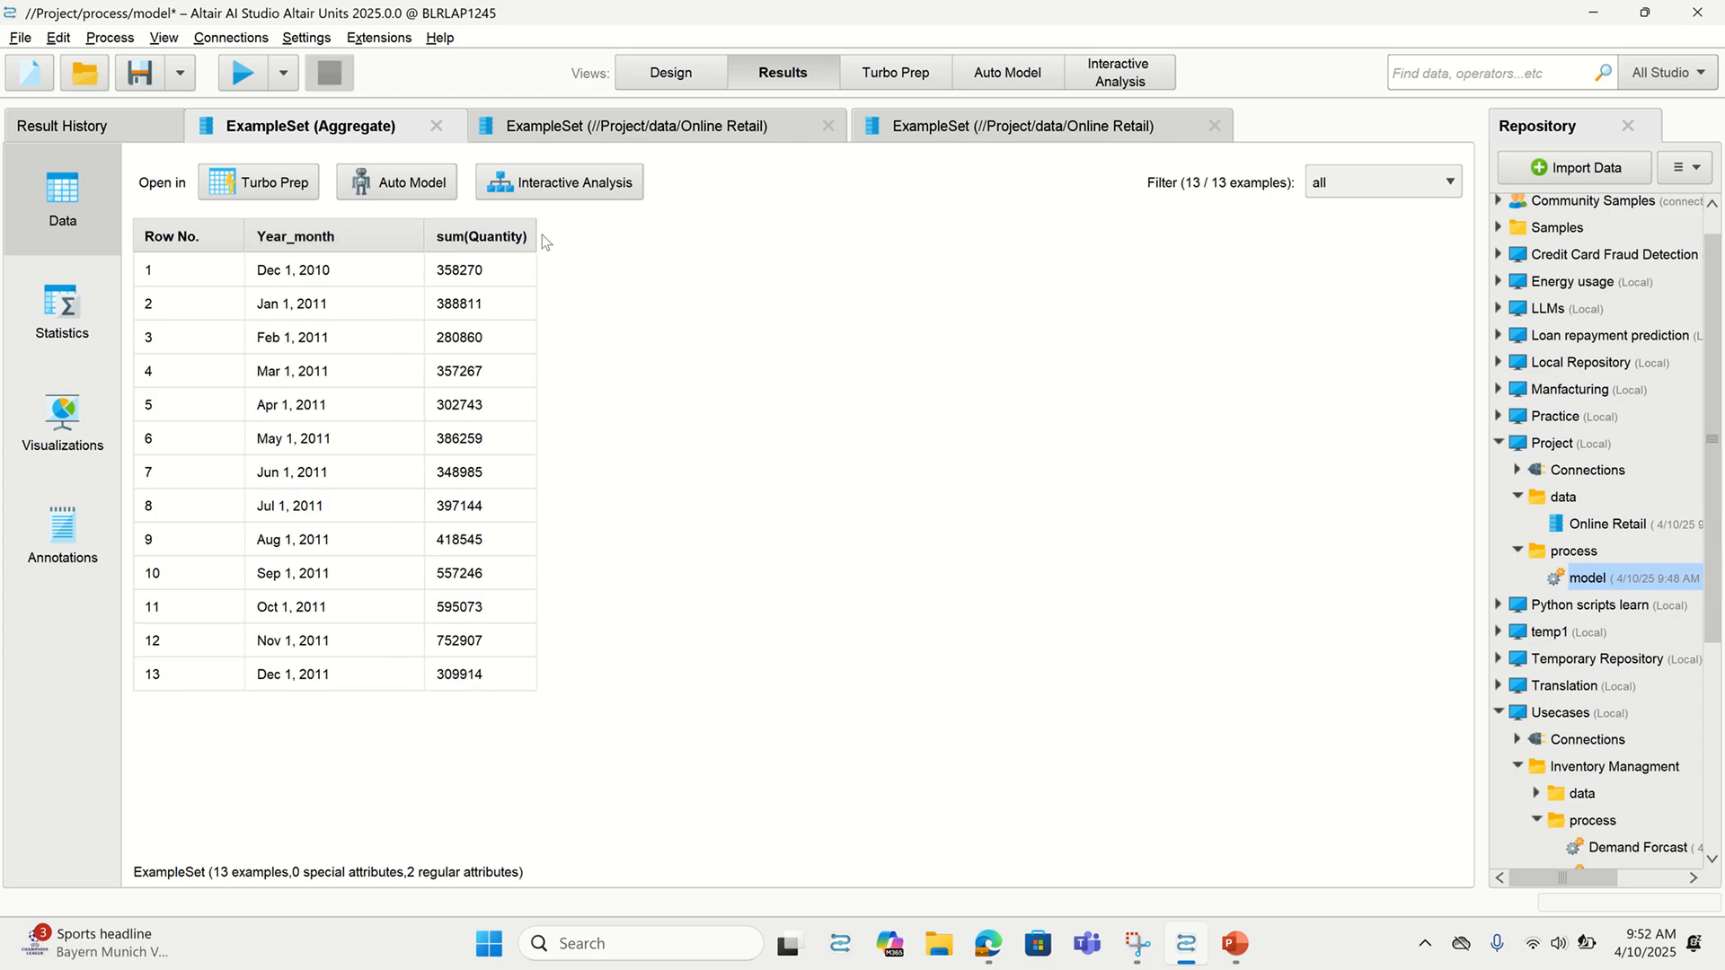
drag(541, 234, 580, 235)
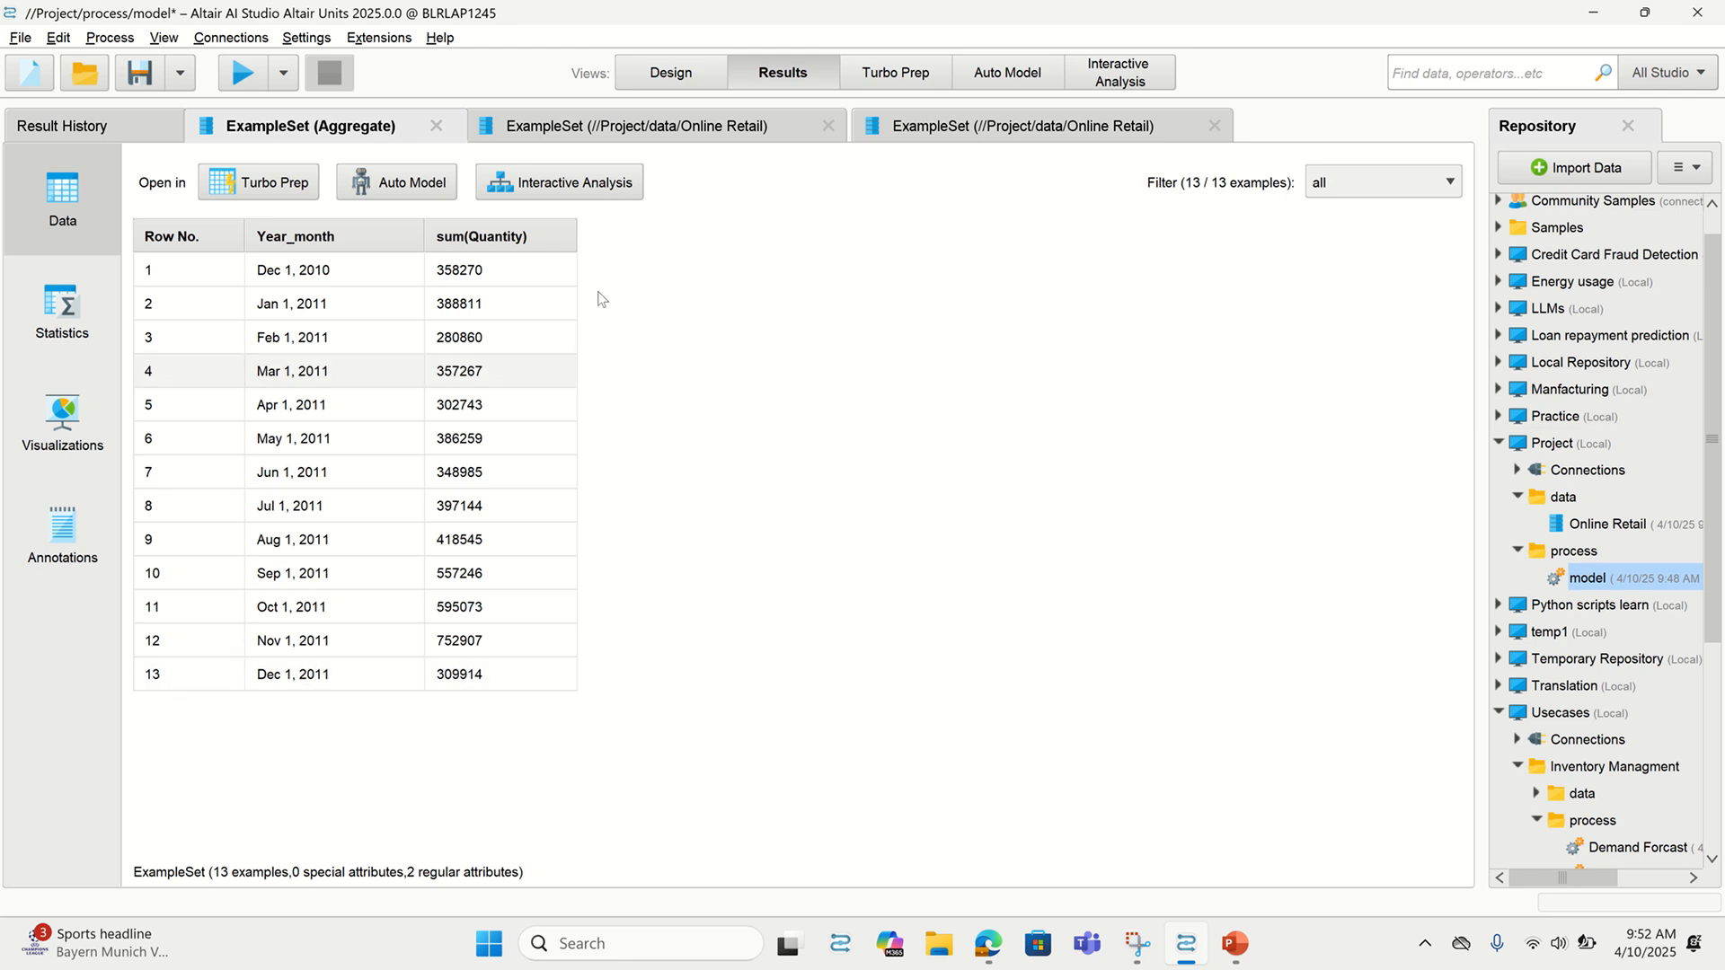
click(692, 81)
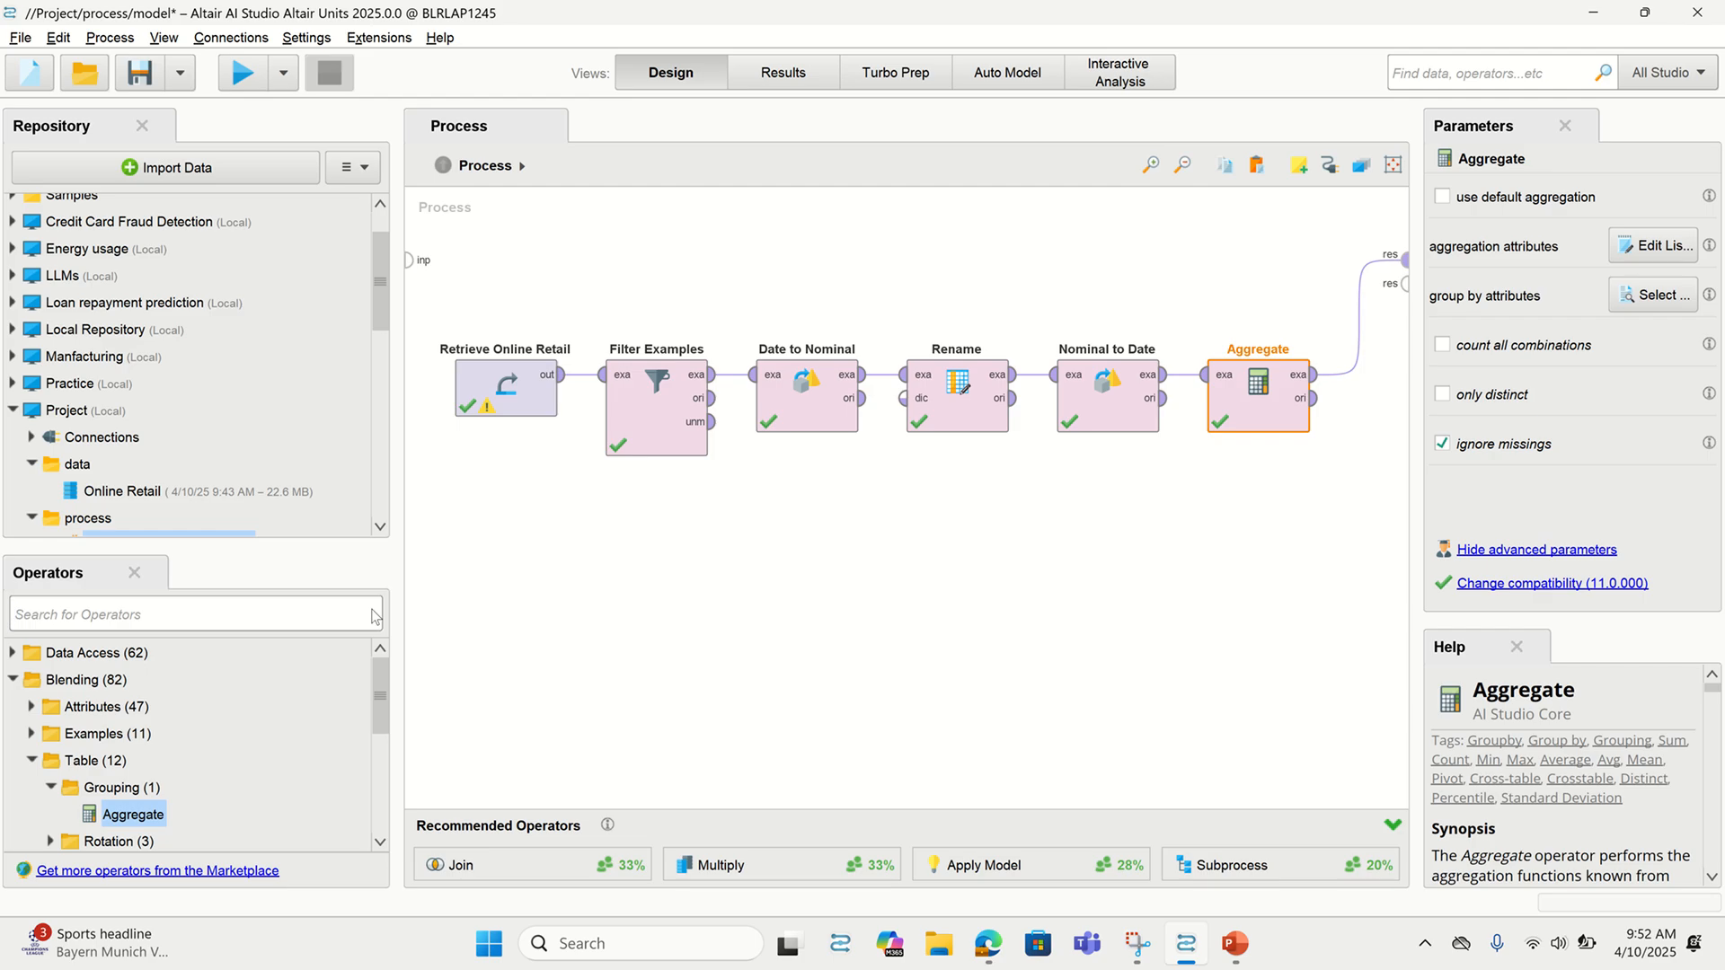
Place an ARIMA operator after Aggregate and widen the panels to read the ARIMA help text
text(a)
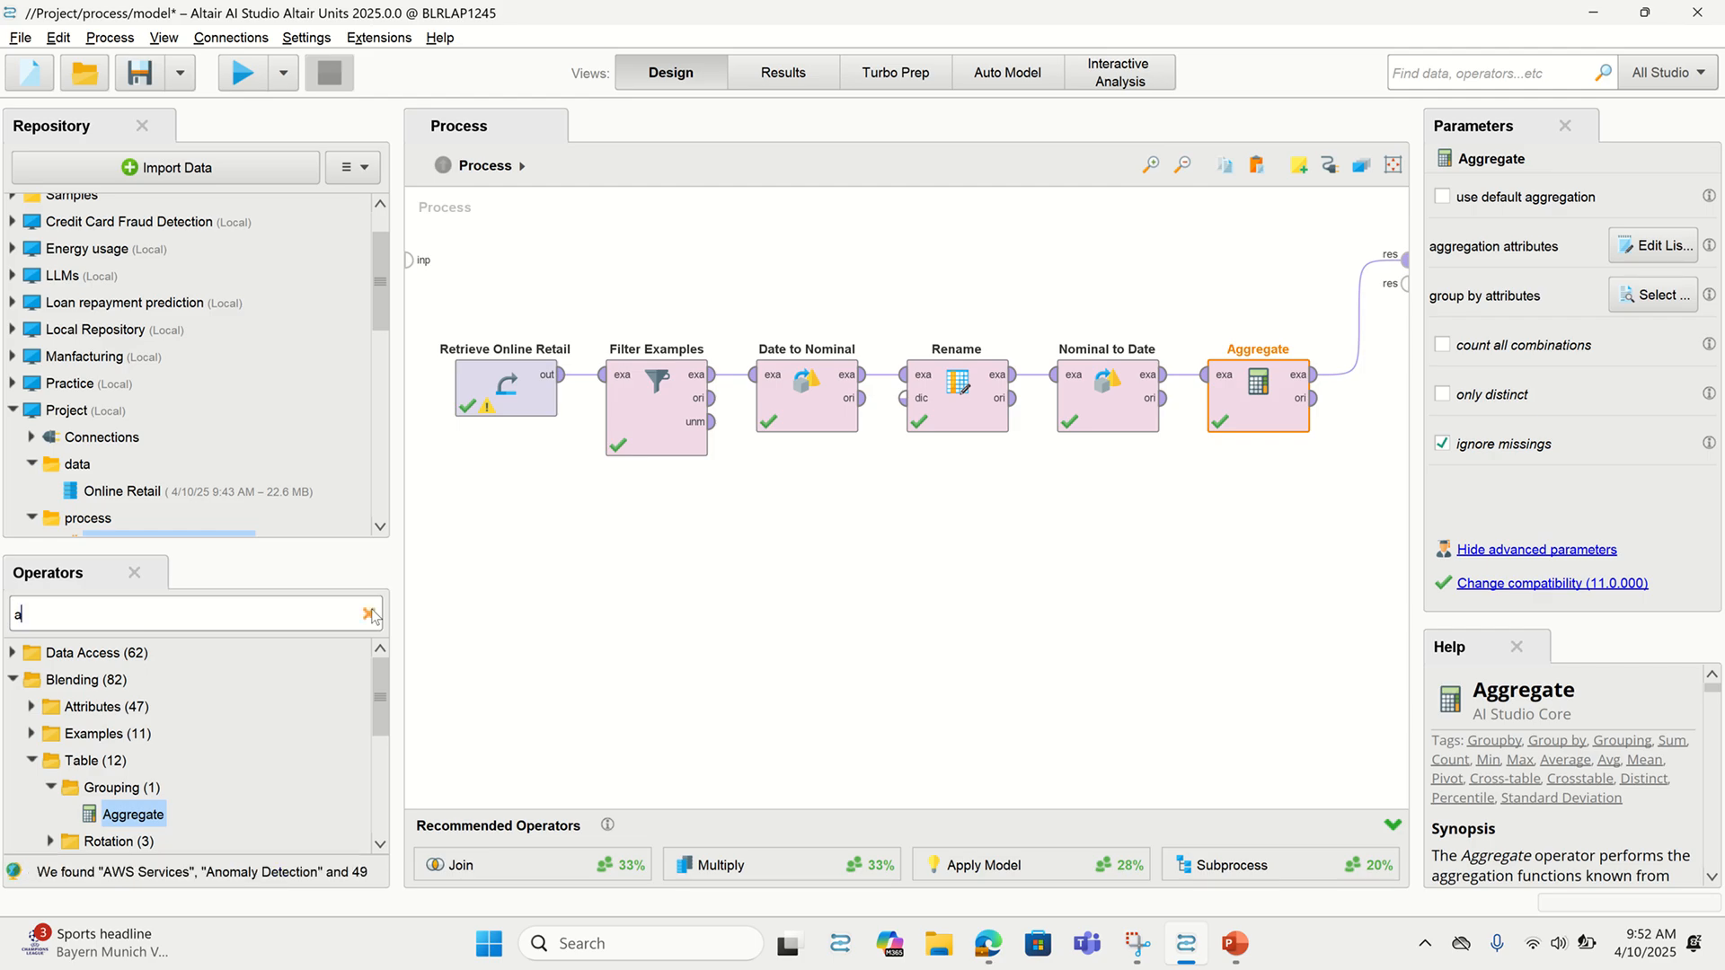
text(rrima)
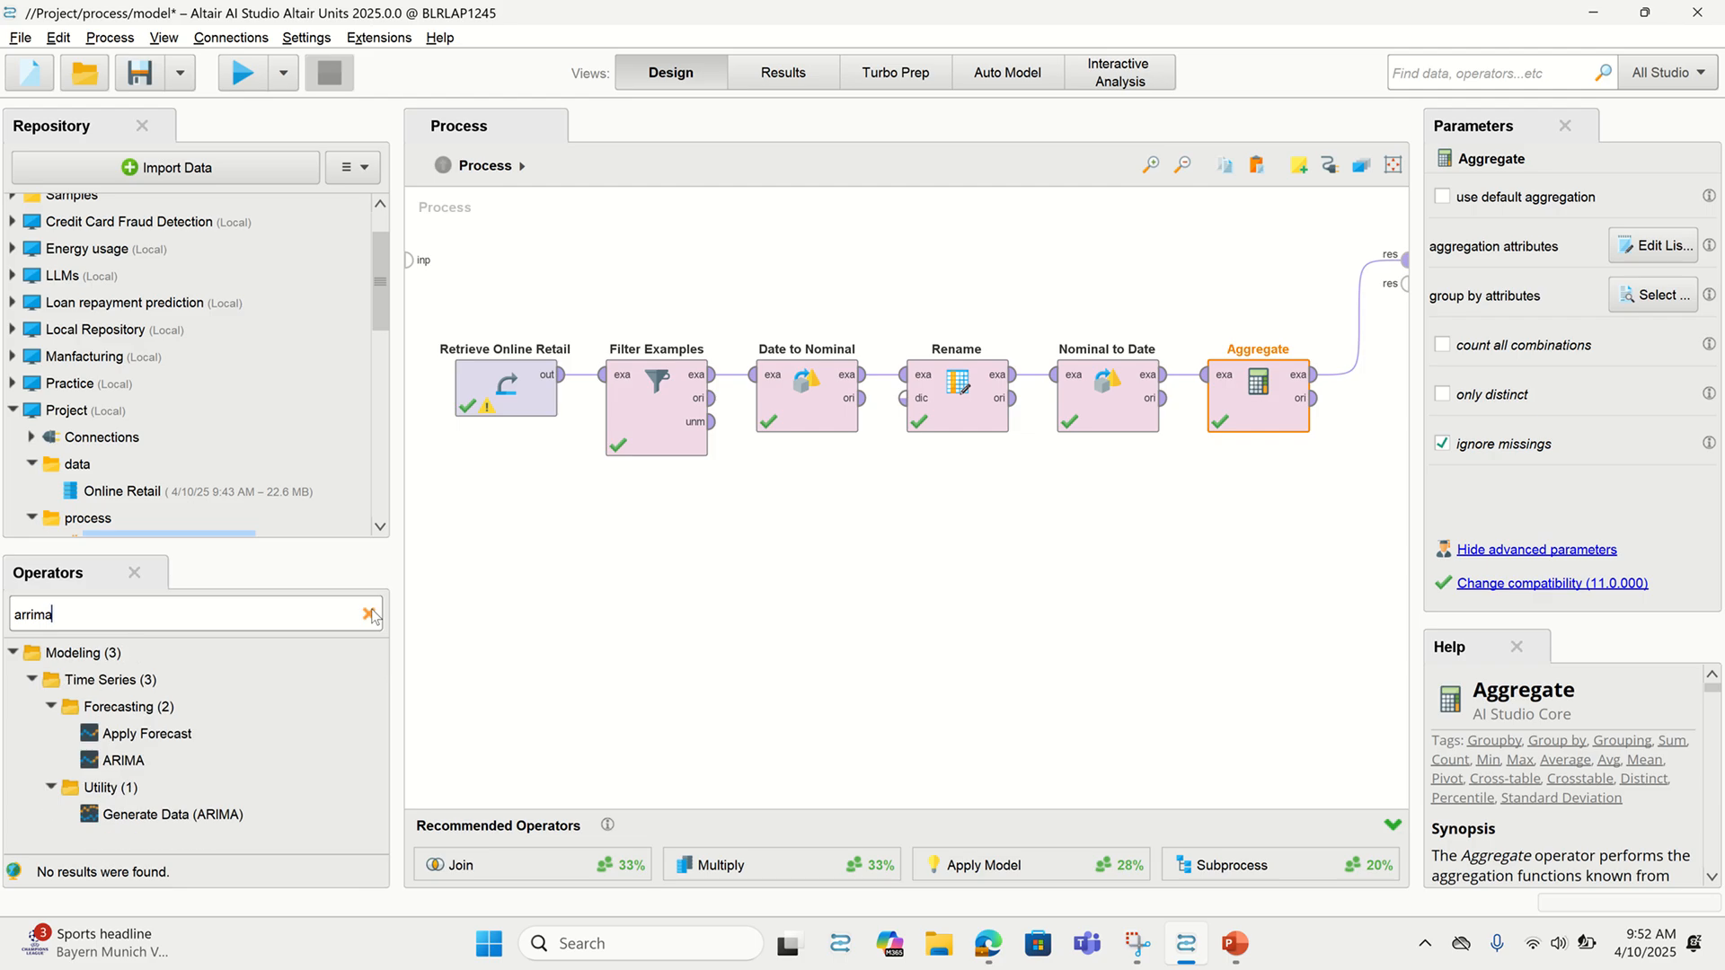
drag(122, 762, 1338, 388)
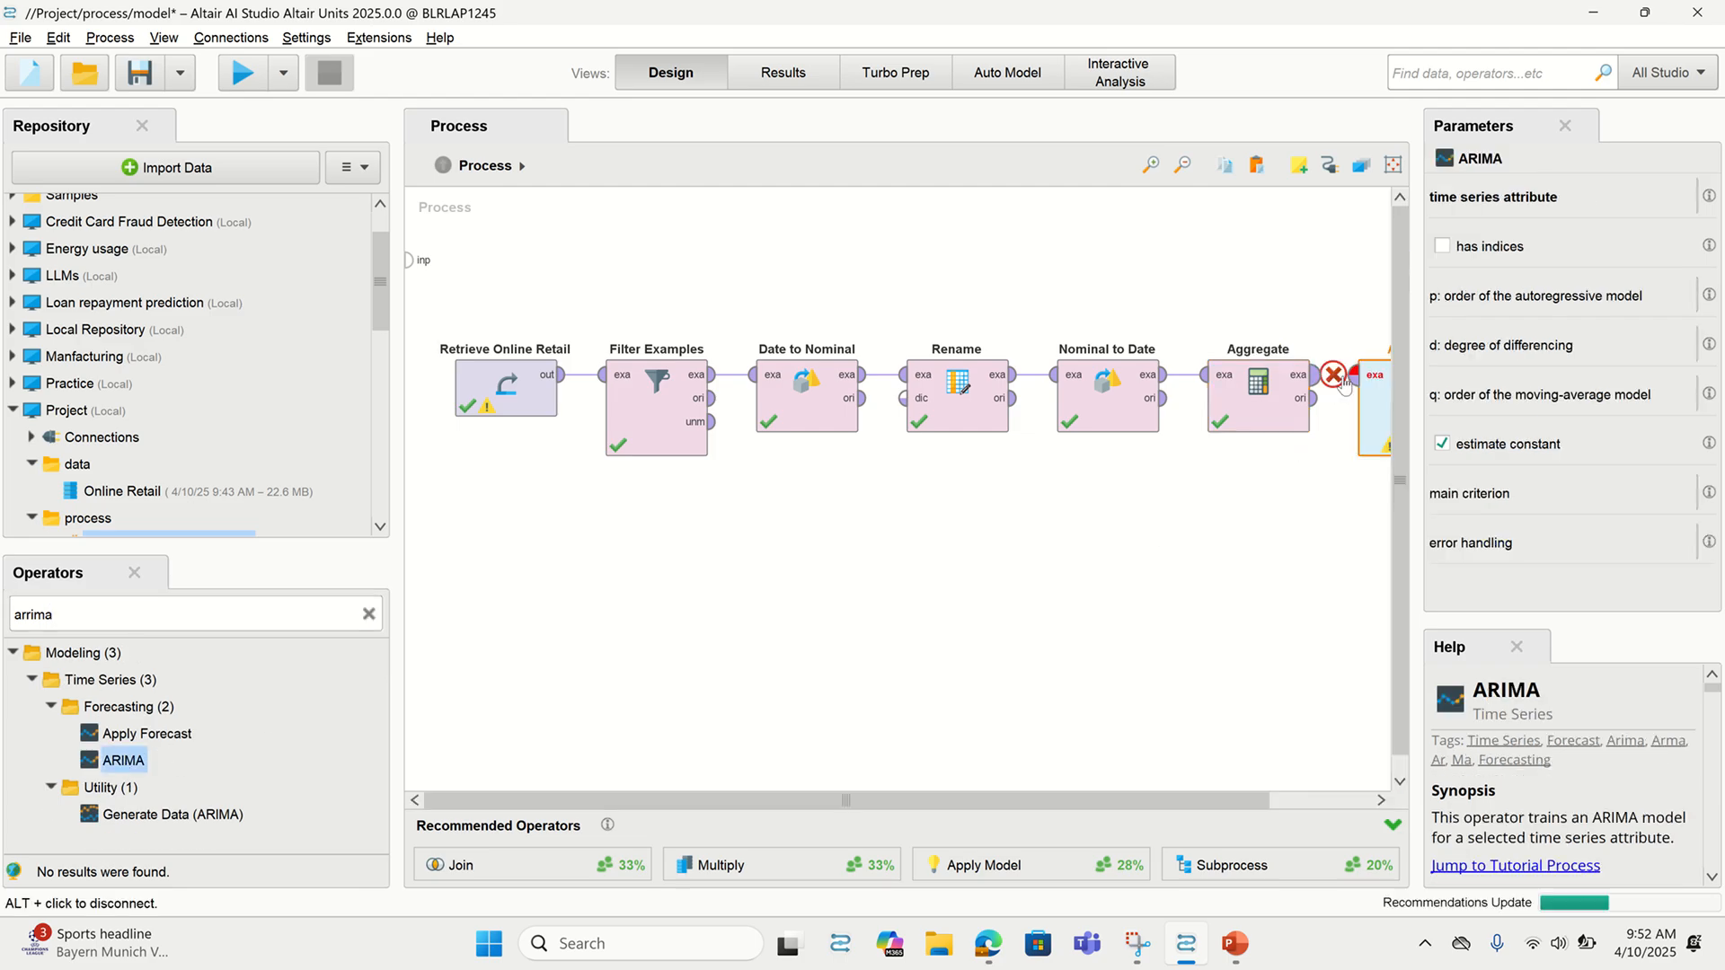
drag(1161, 795, 1262, 796)
scroll(1512, 799, down, 3)
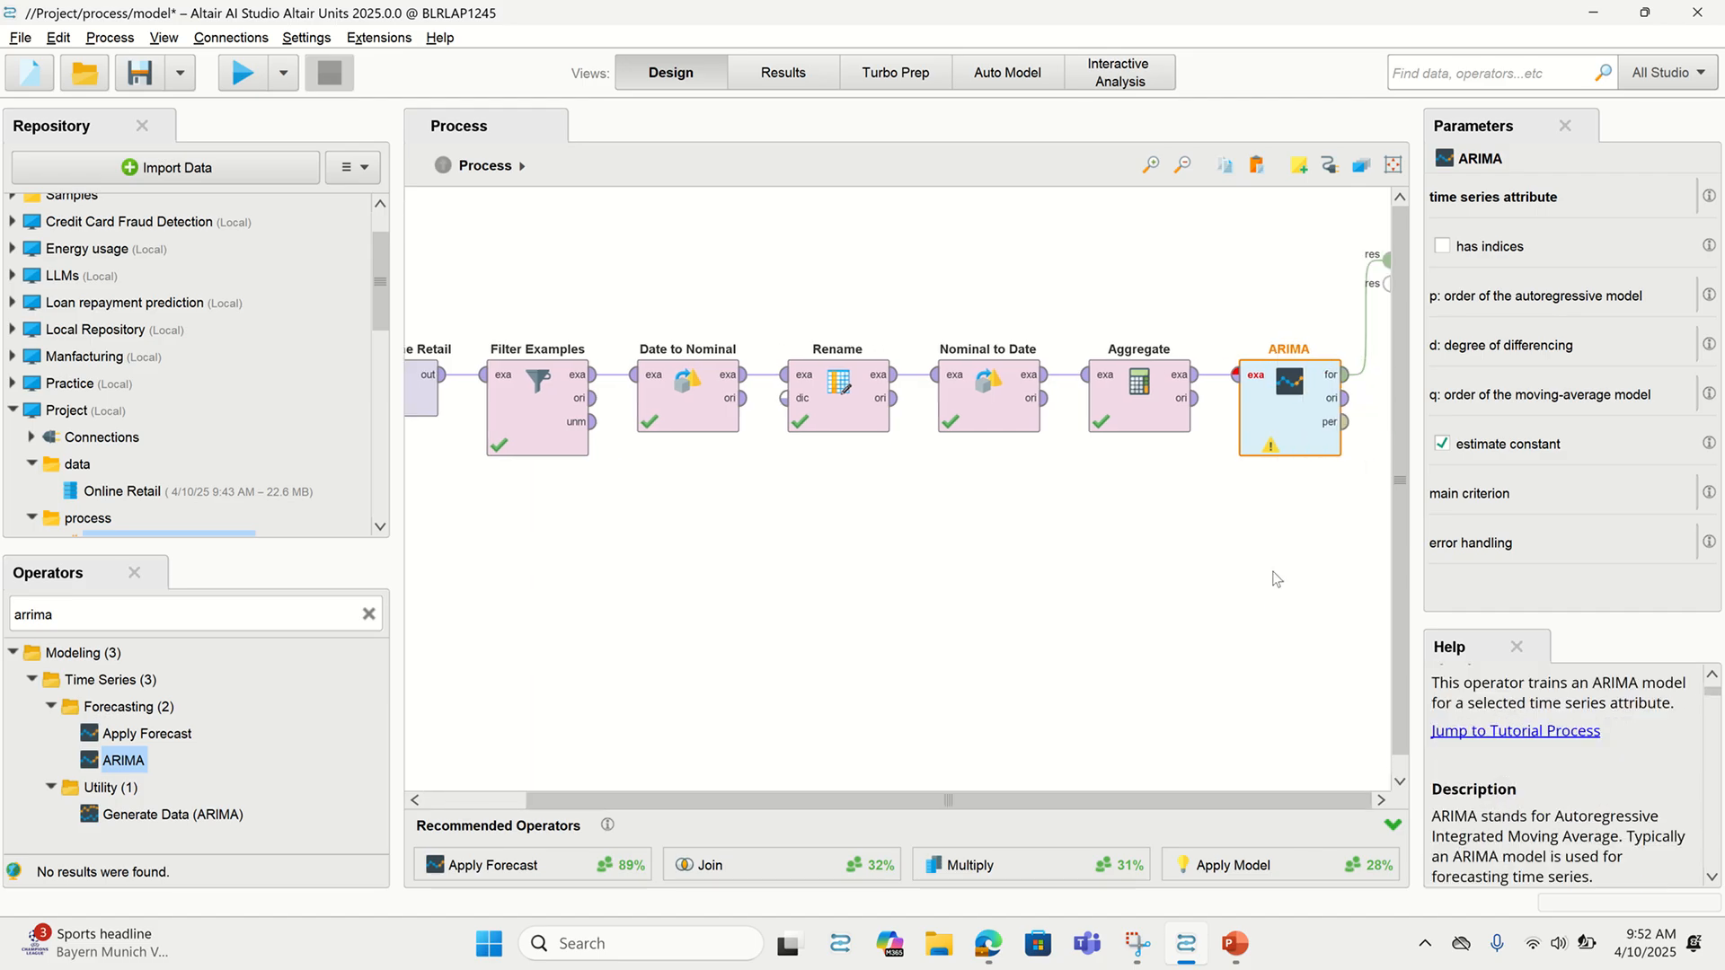
drag(1412, 332, 1452, 332)
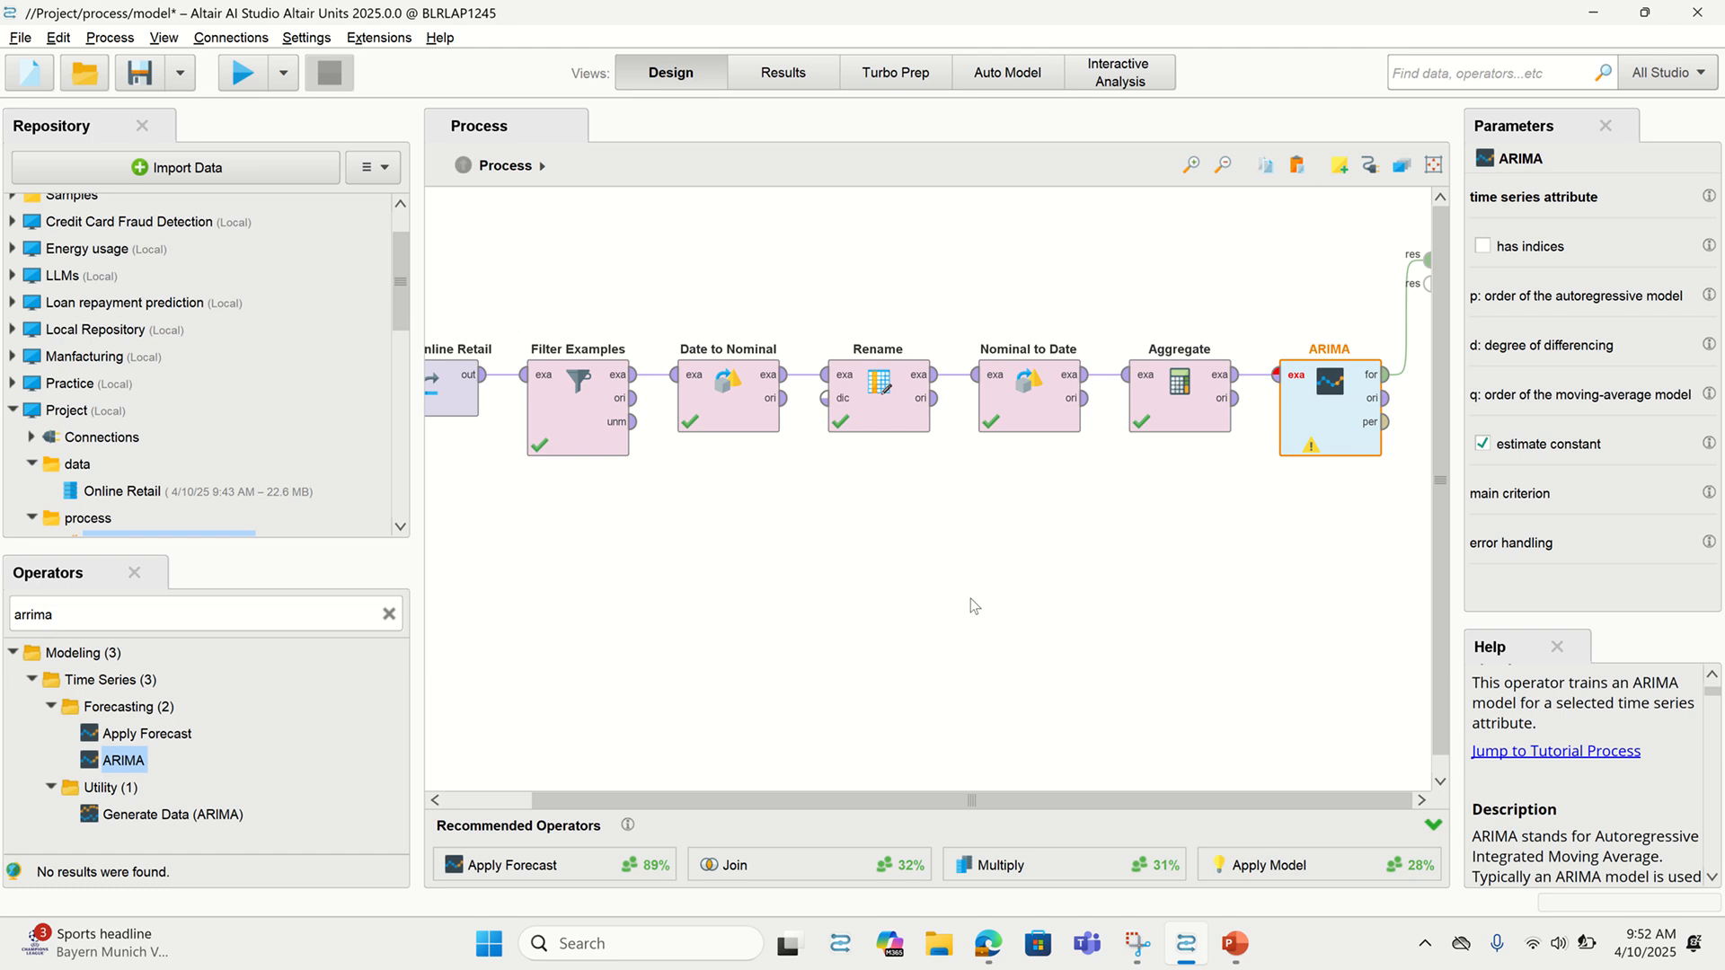
scroll(1627, 849, down, 10)
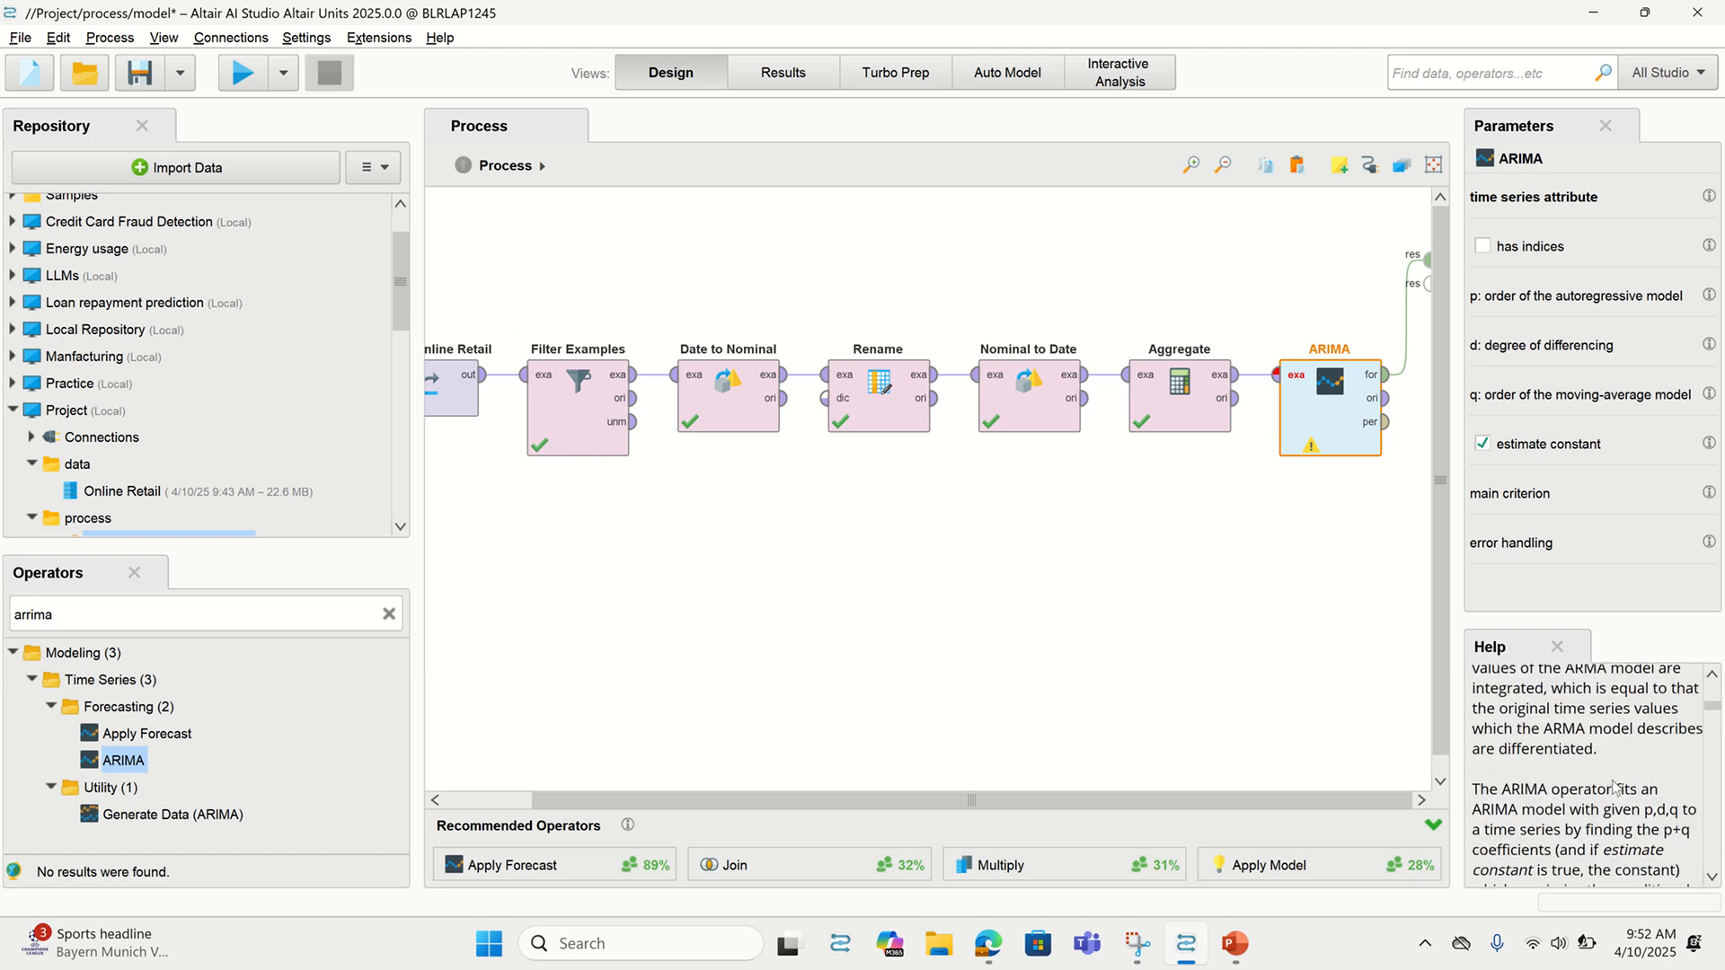
scroll(1614, 788, down, 8)
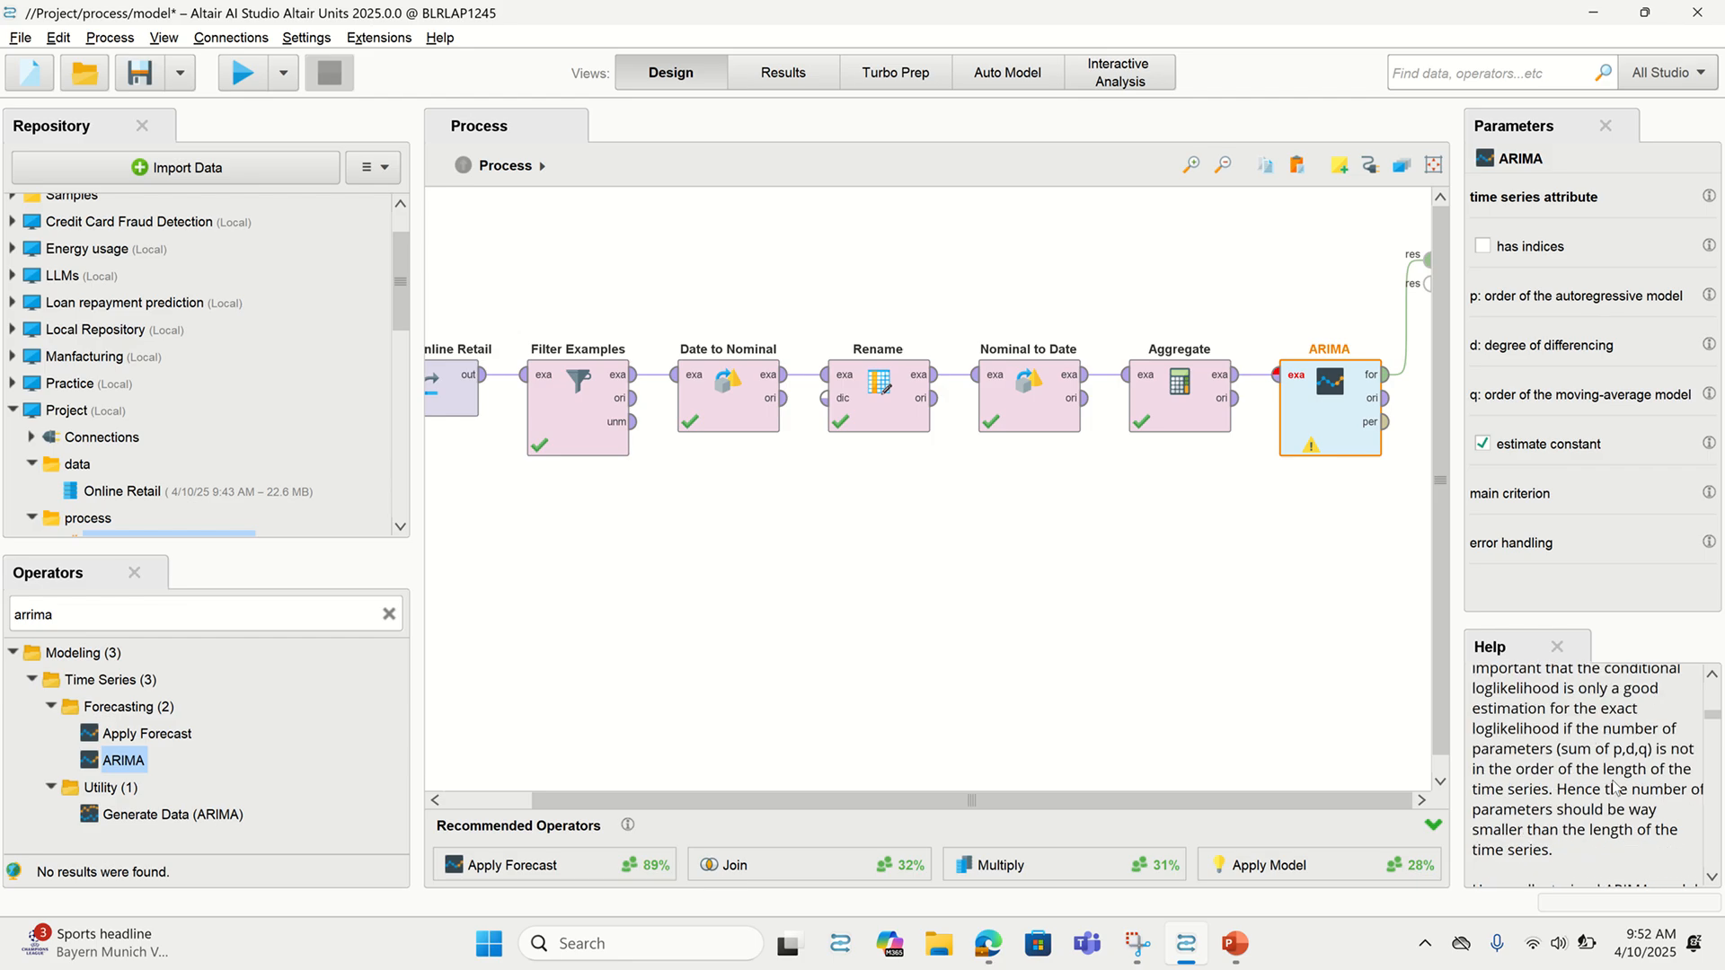
scroll(1613, 788, up, 15)
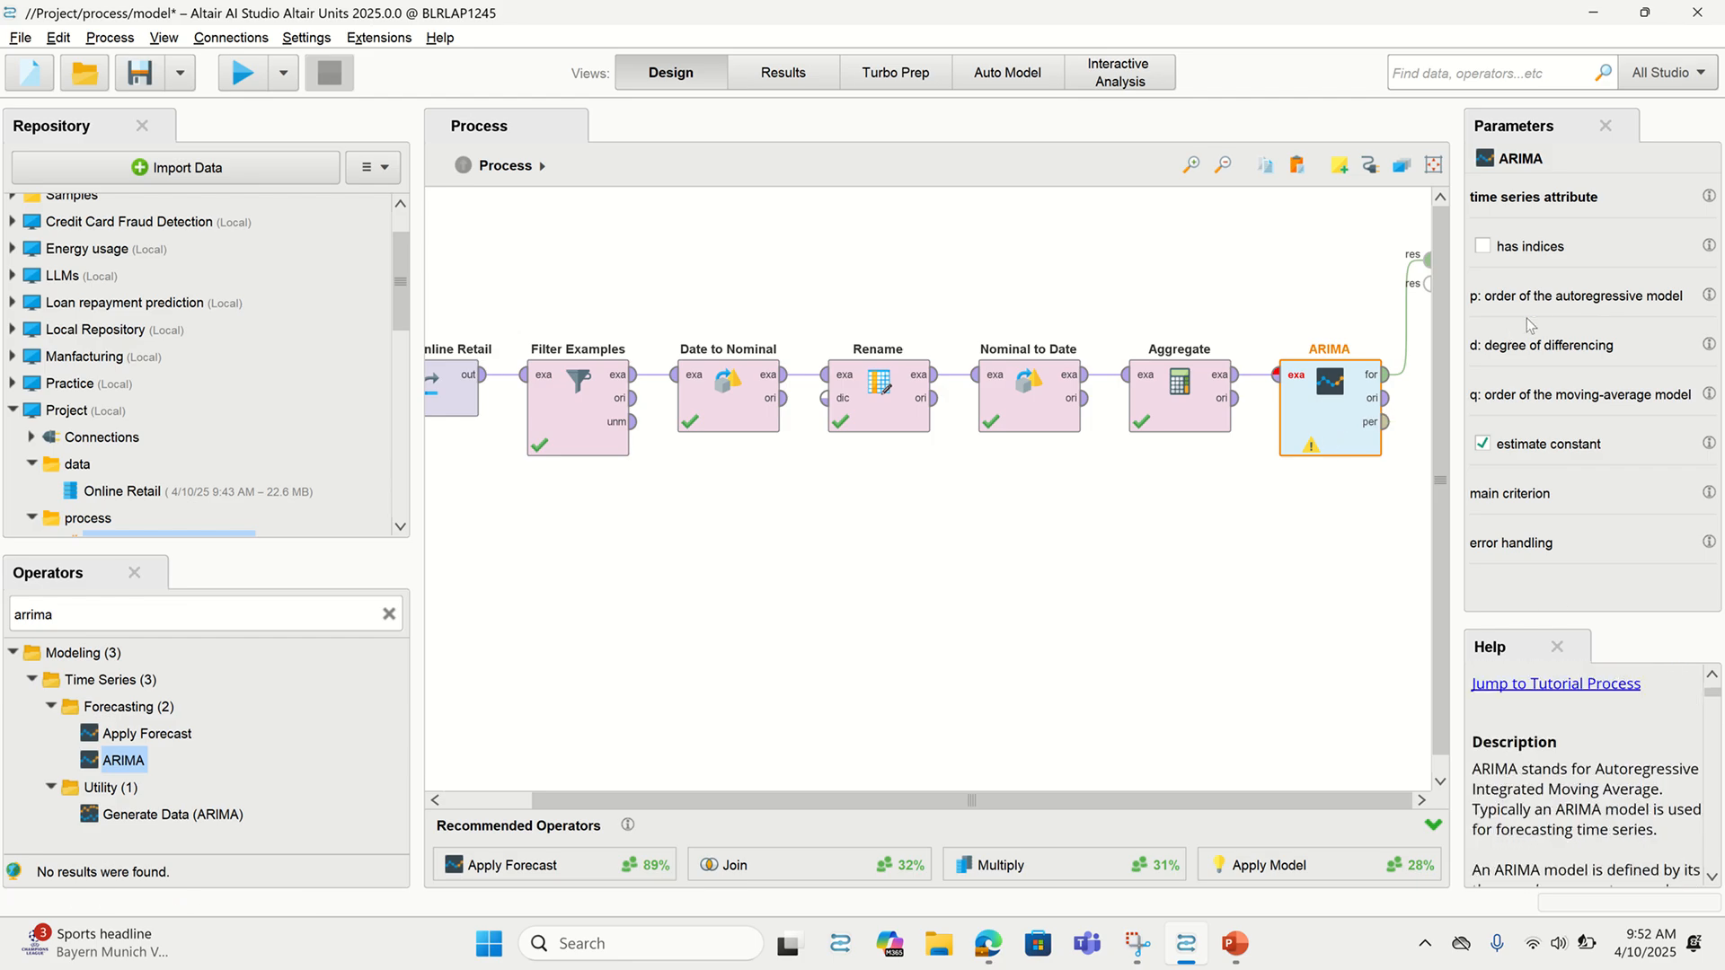
Set ARIMA's time series attribute to sum(Quantity)
click(1482, 247)
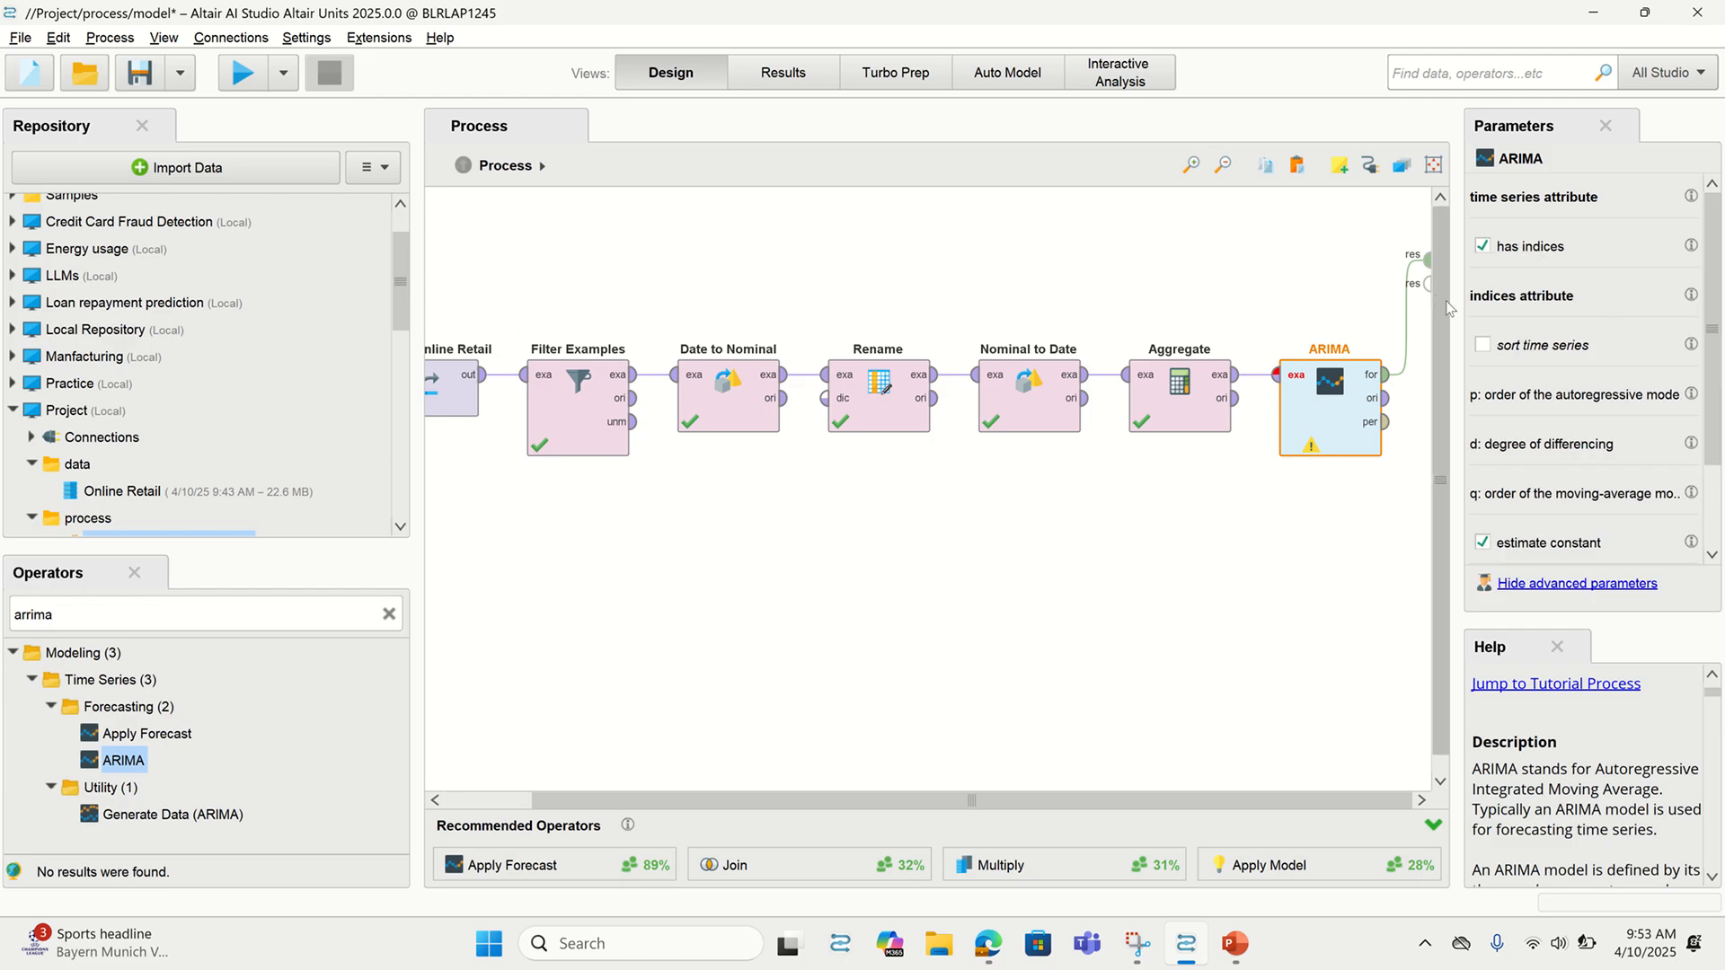
mouse_move(707, 9)
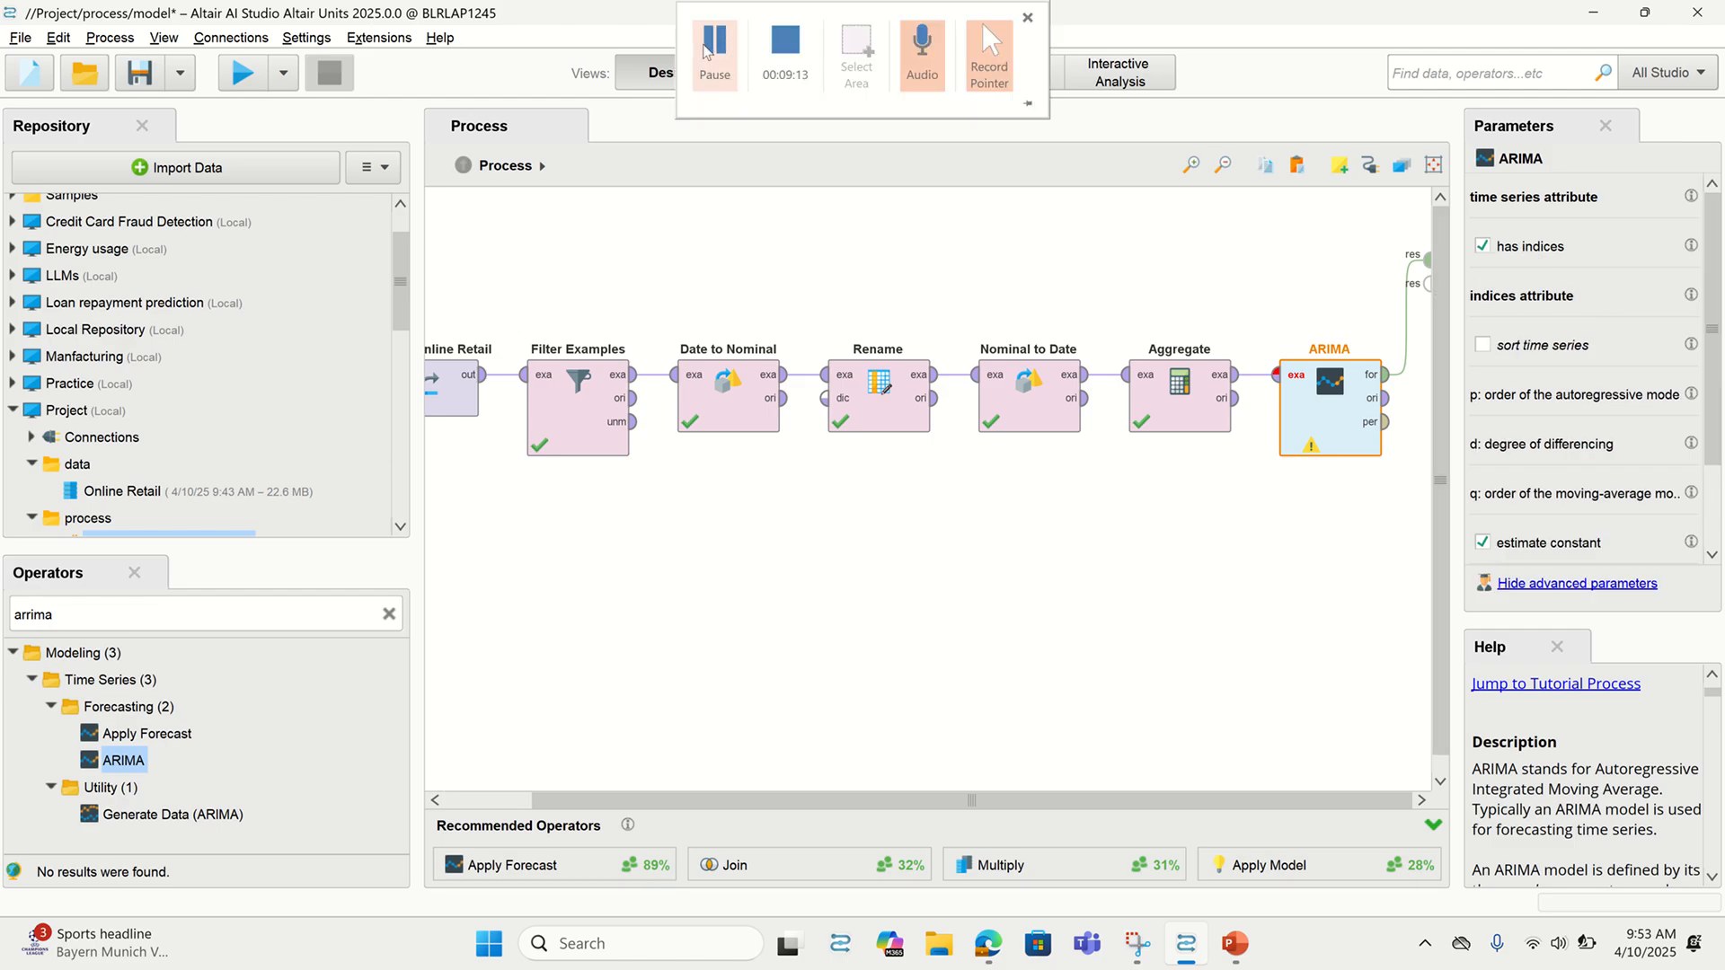
click(707, 51)
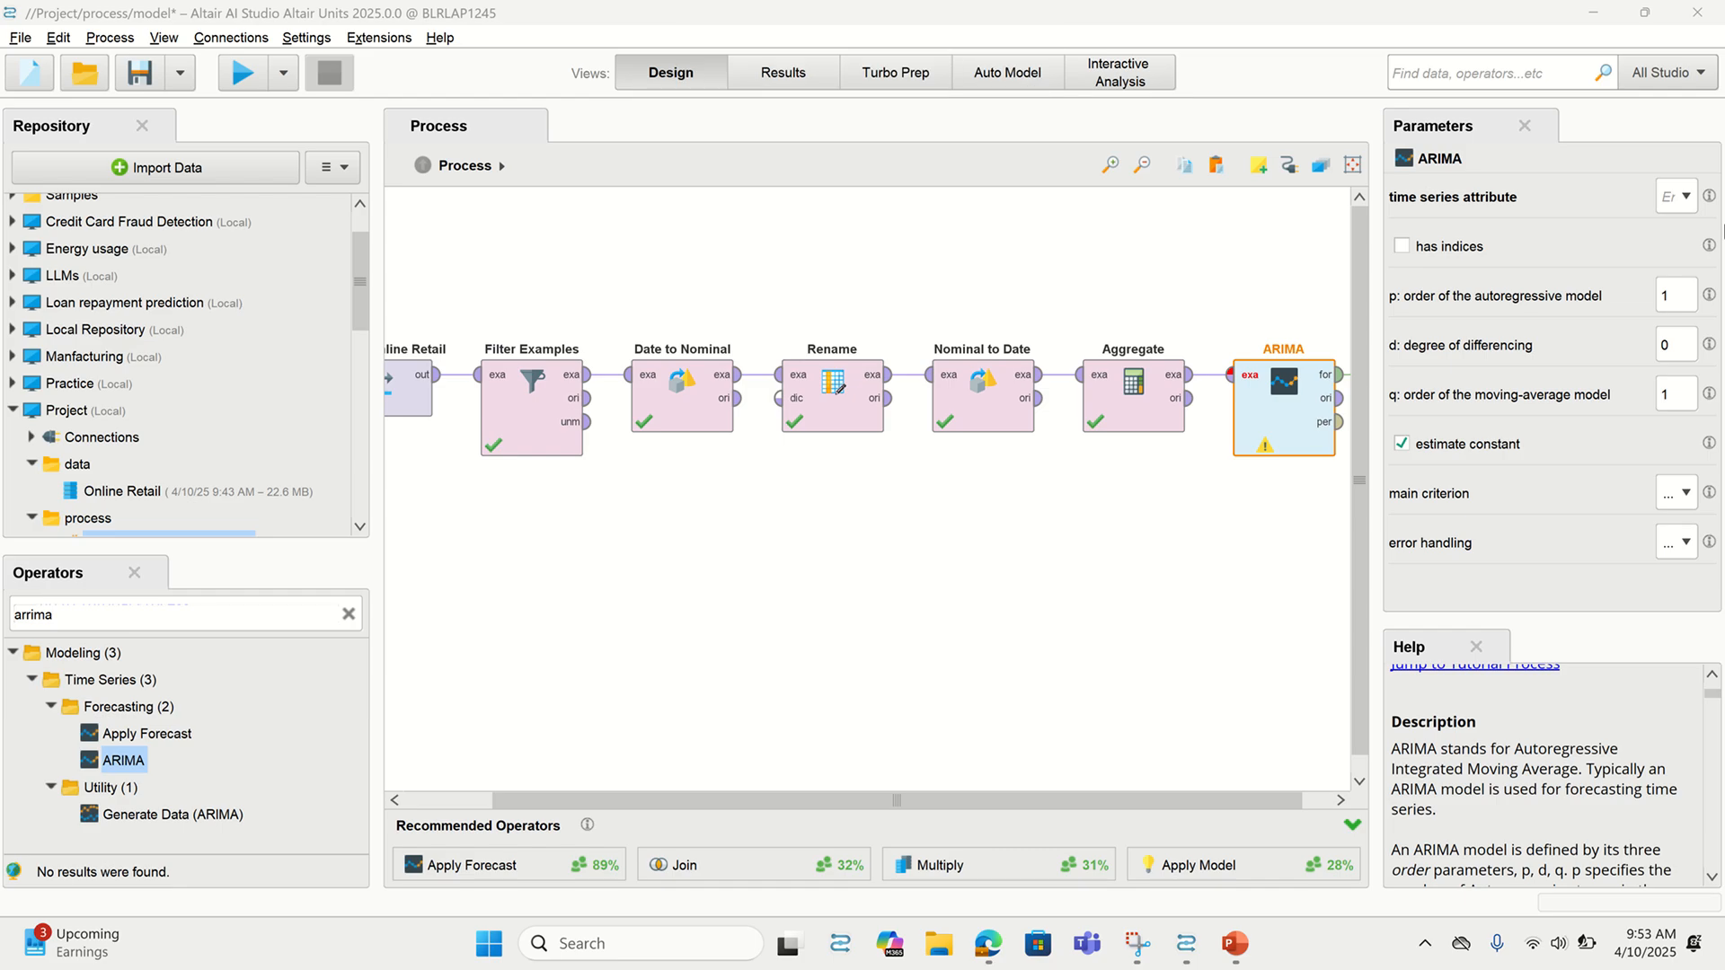
click(1684, 201)
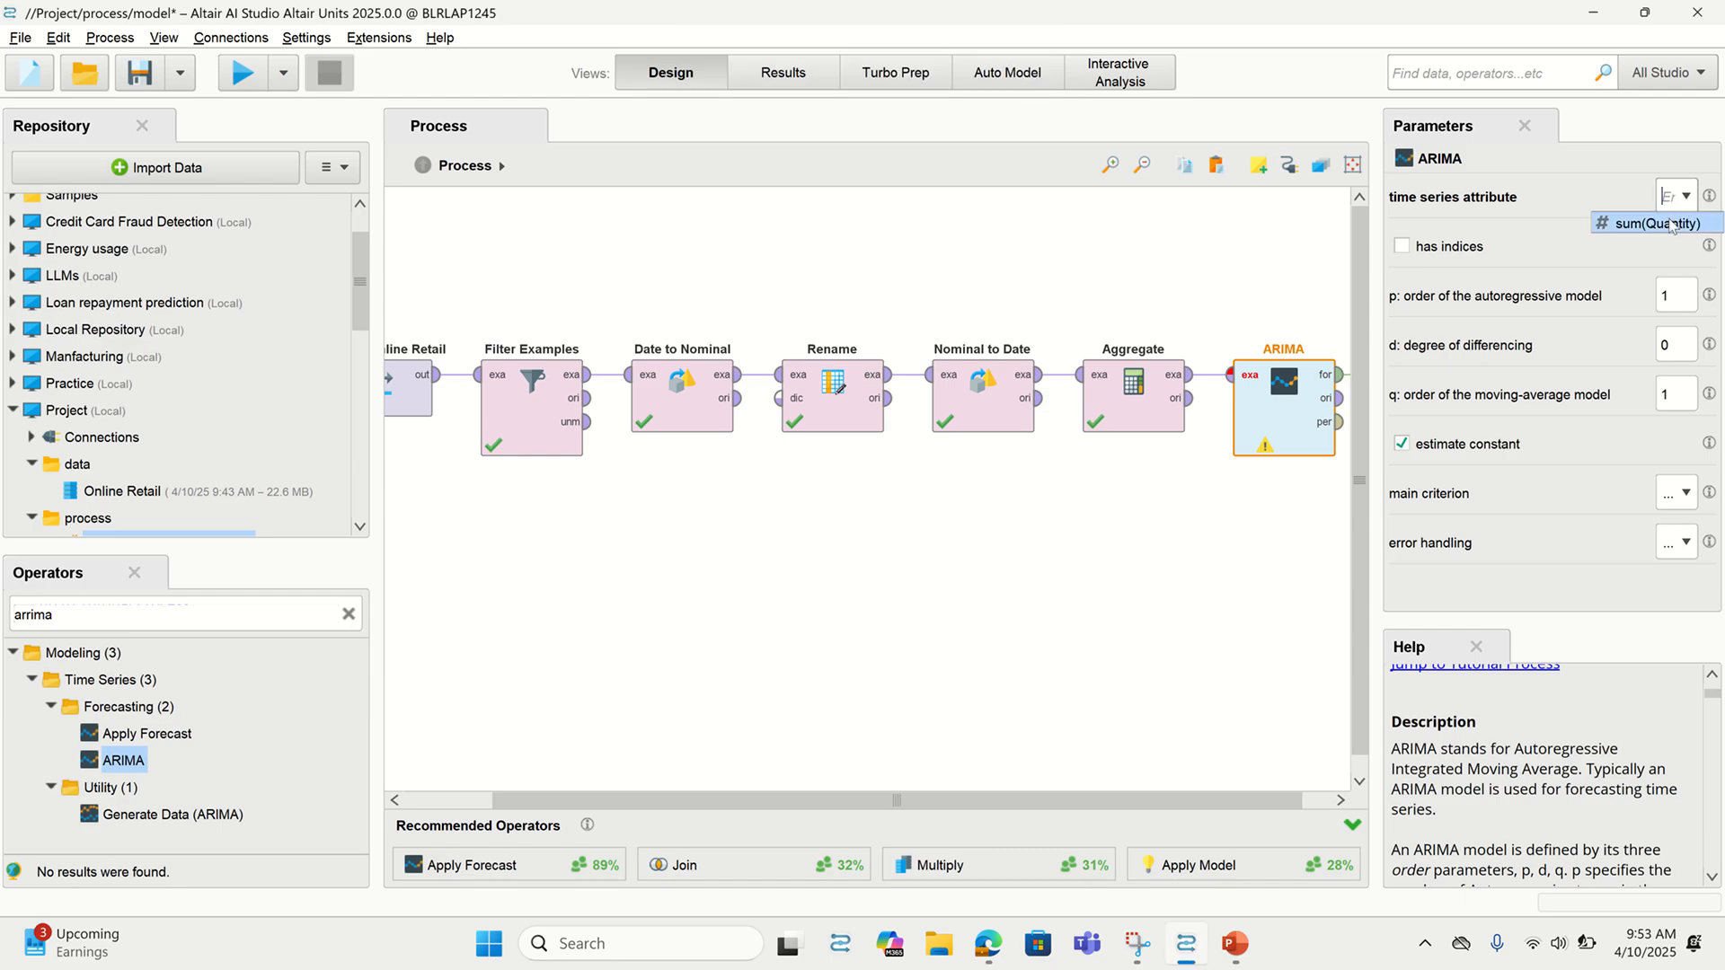
click(1672, 224)
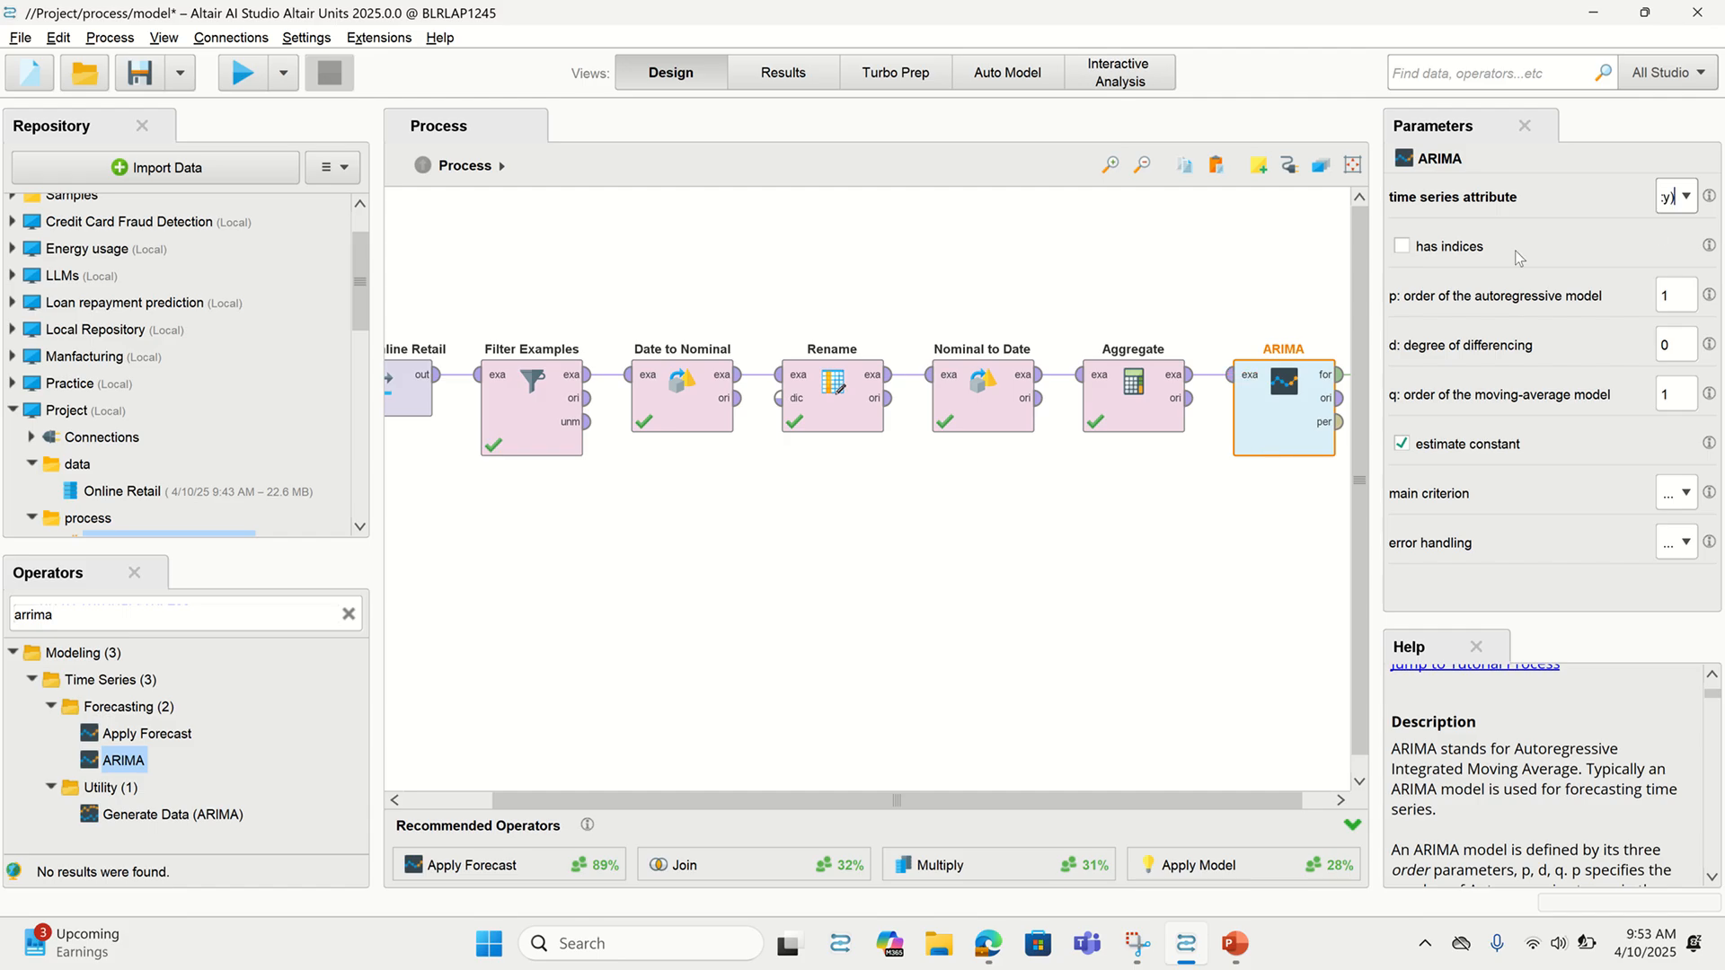
Use Year_month as ARIMA's indices attribute with sort time series turned on
click(1401, 247)
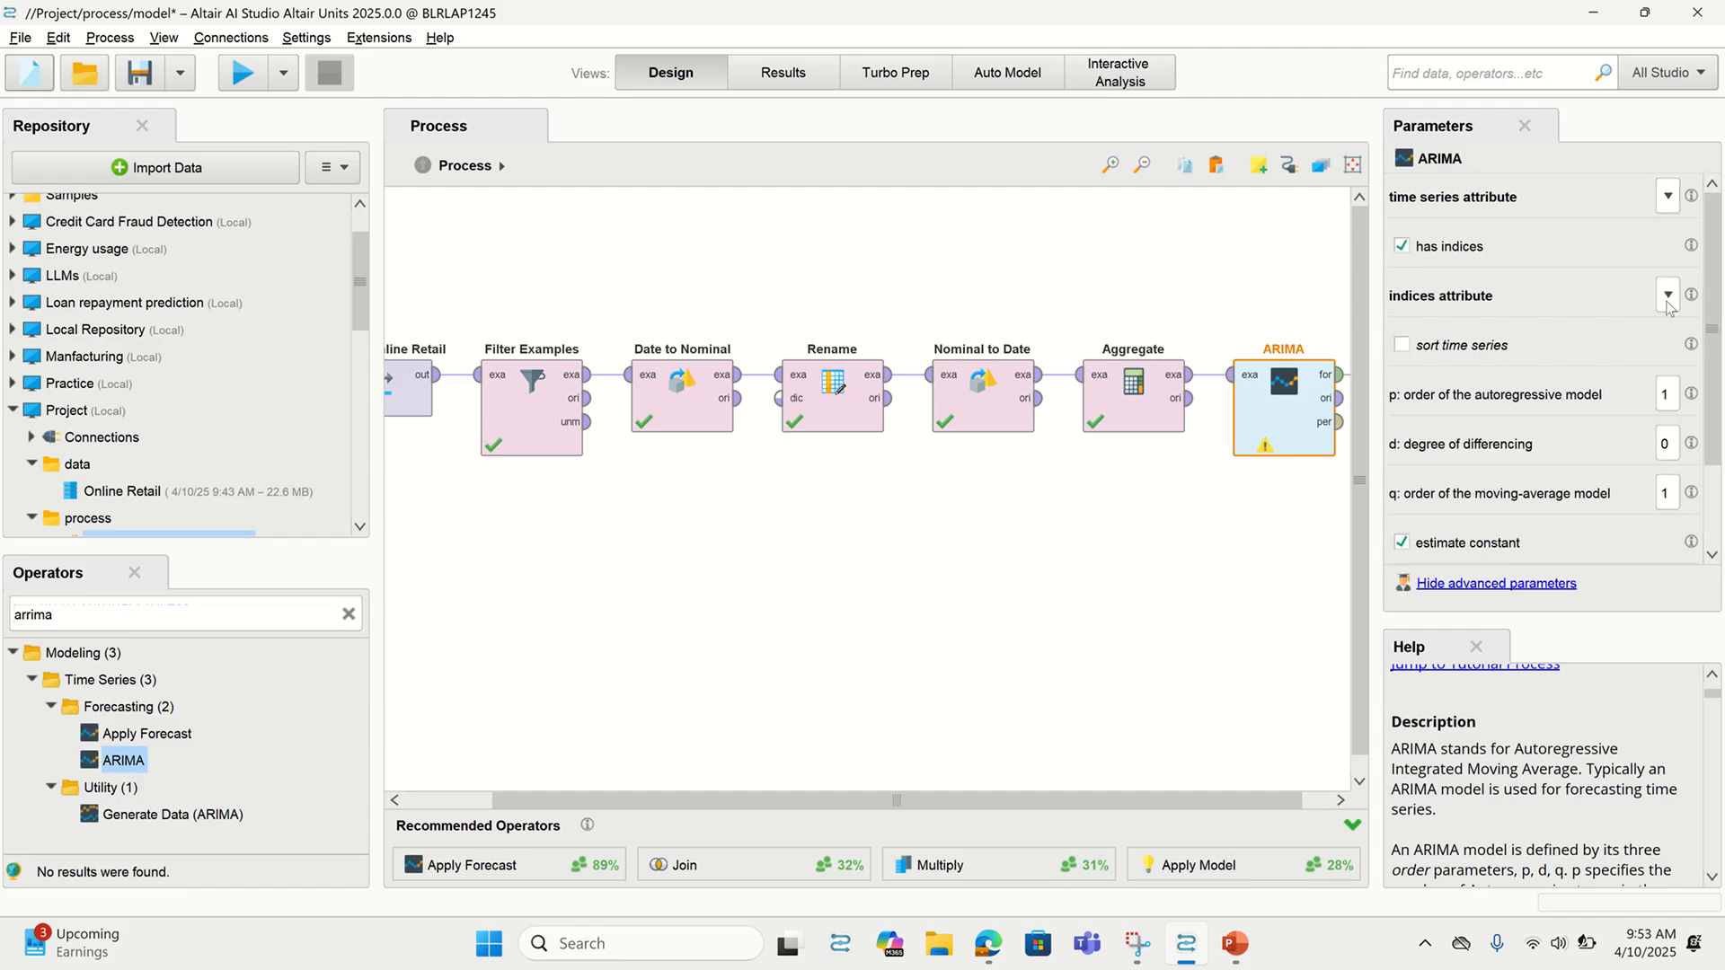
click(1668, 297)
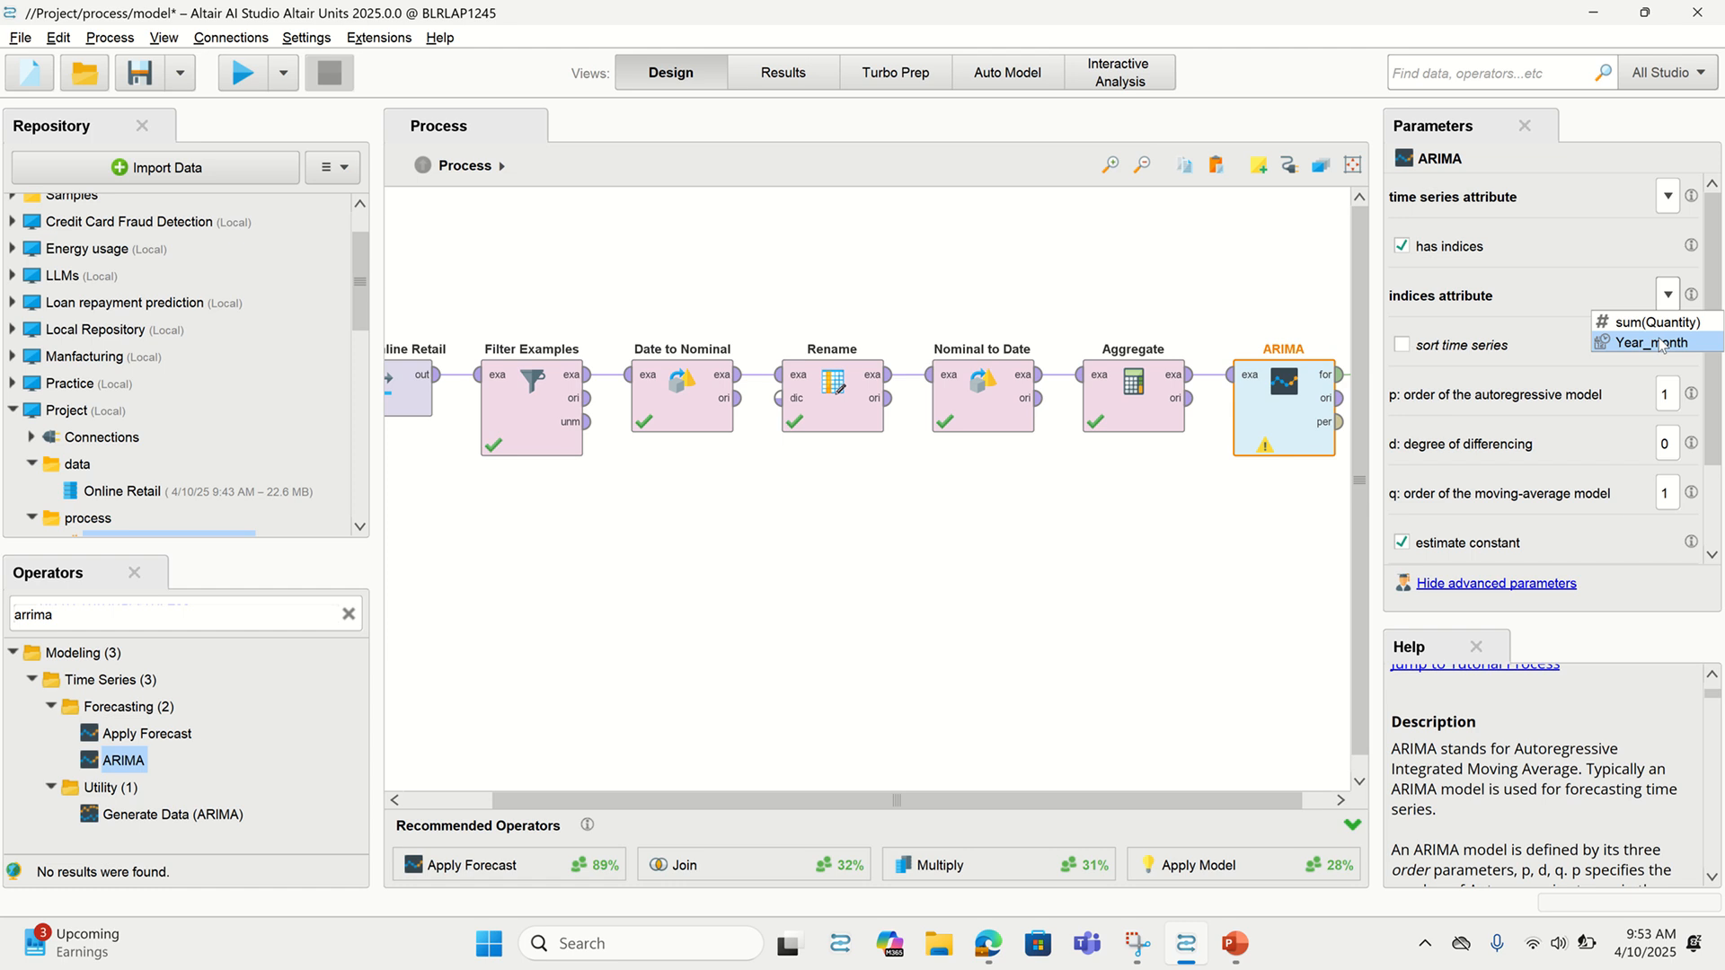
click(1661, 343)
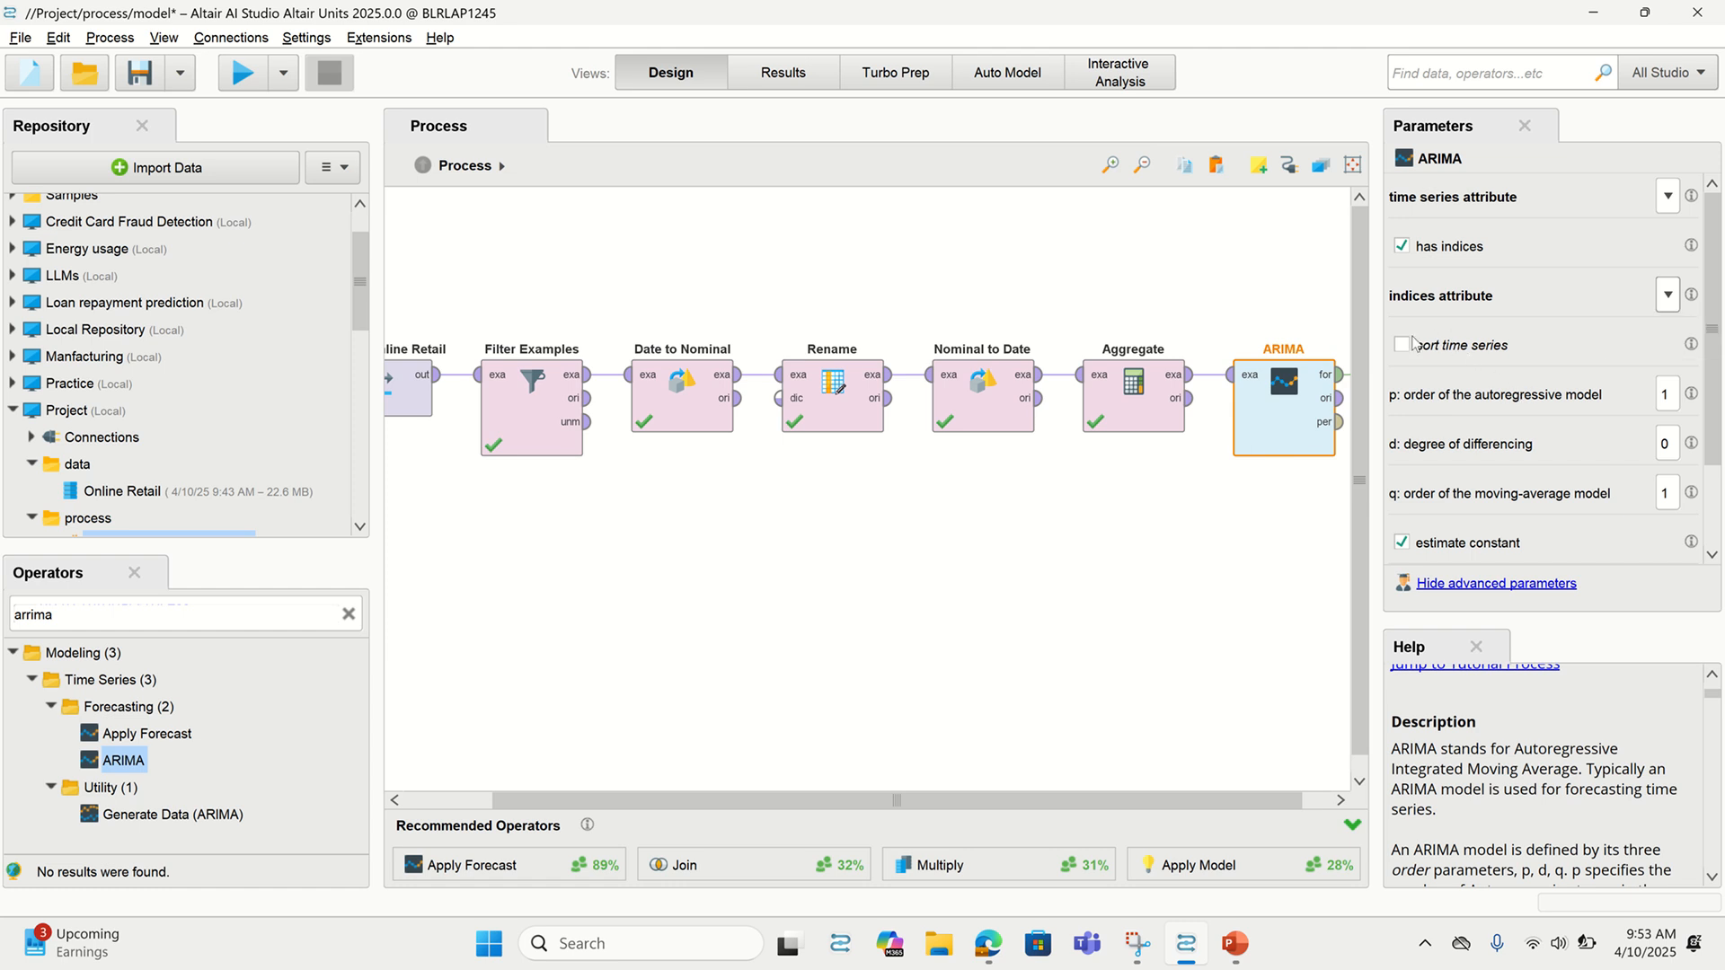
click(1402, 346)
drag(1121, 794, 1146, 653)
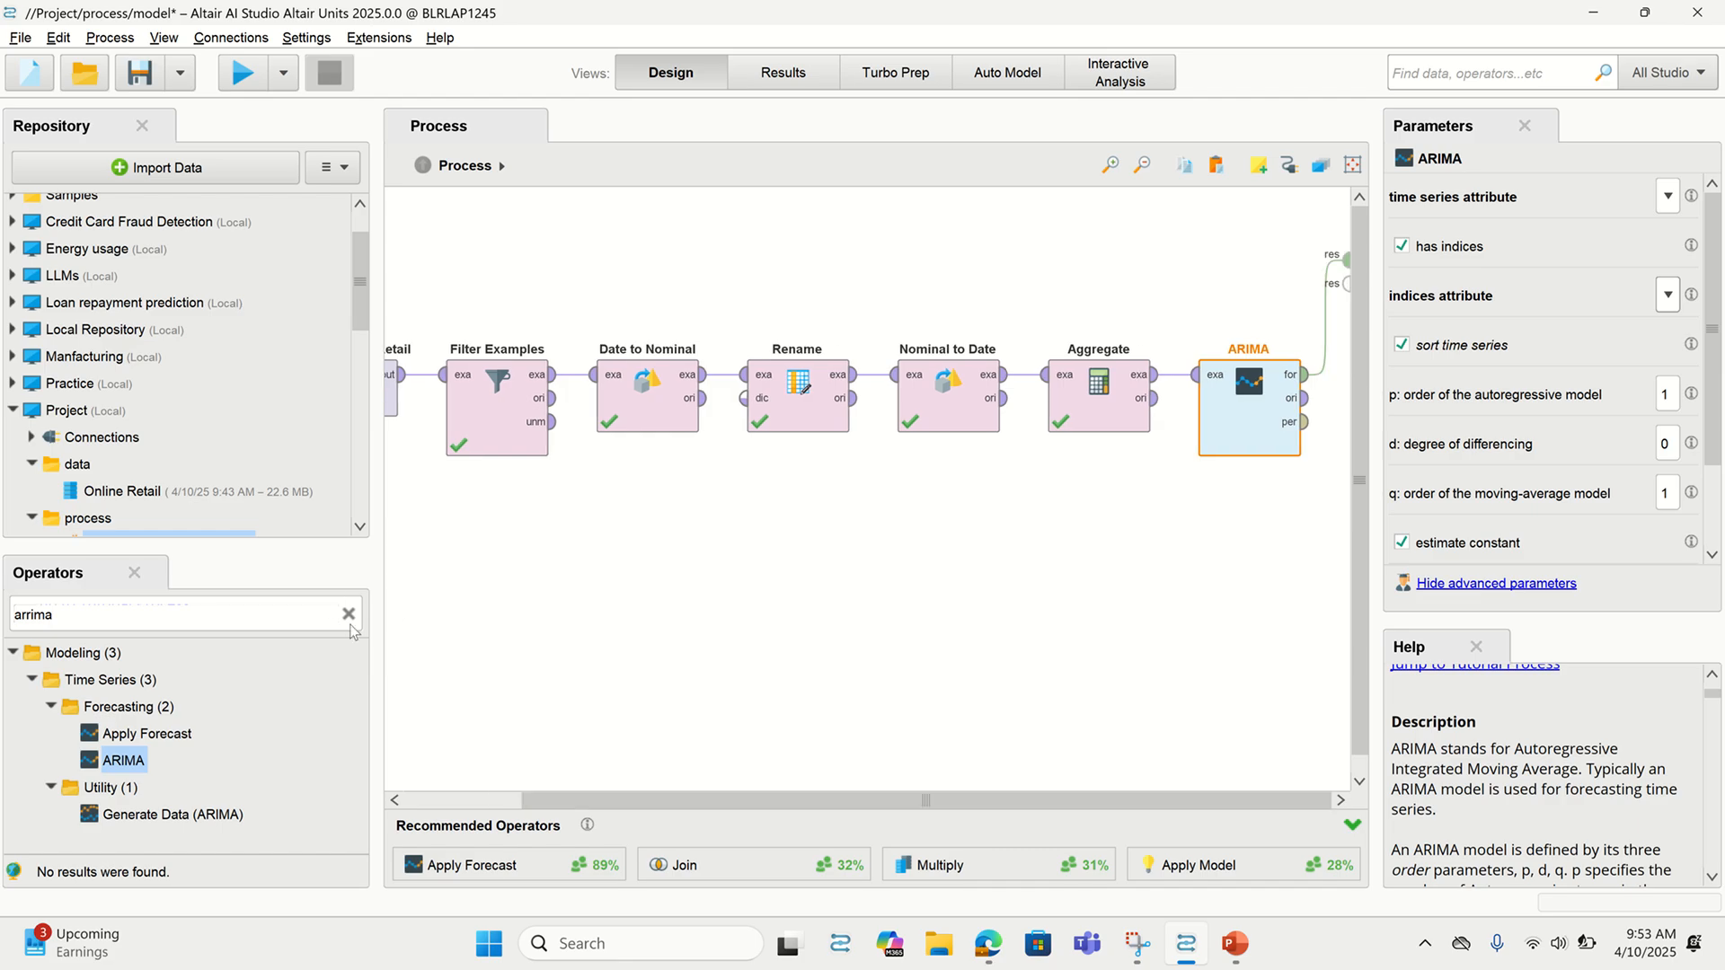
Add Apply Forecast after ARIMA, fed by its forecast model, with forecast horizon 5
click(349, 615)
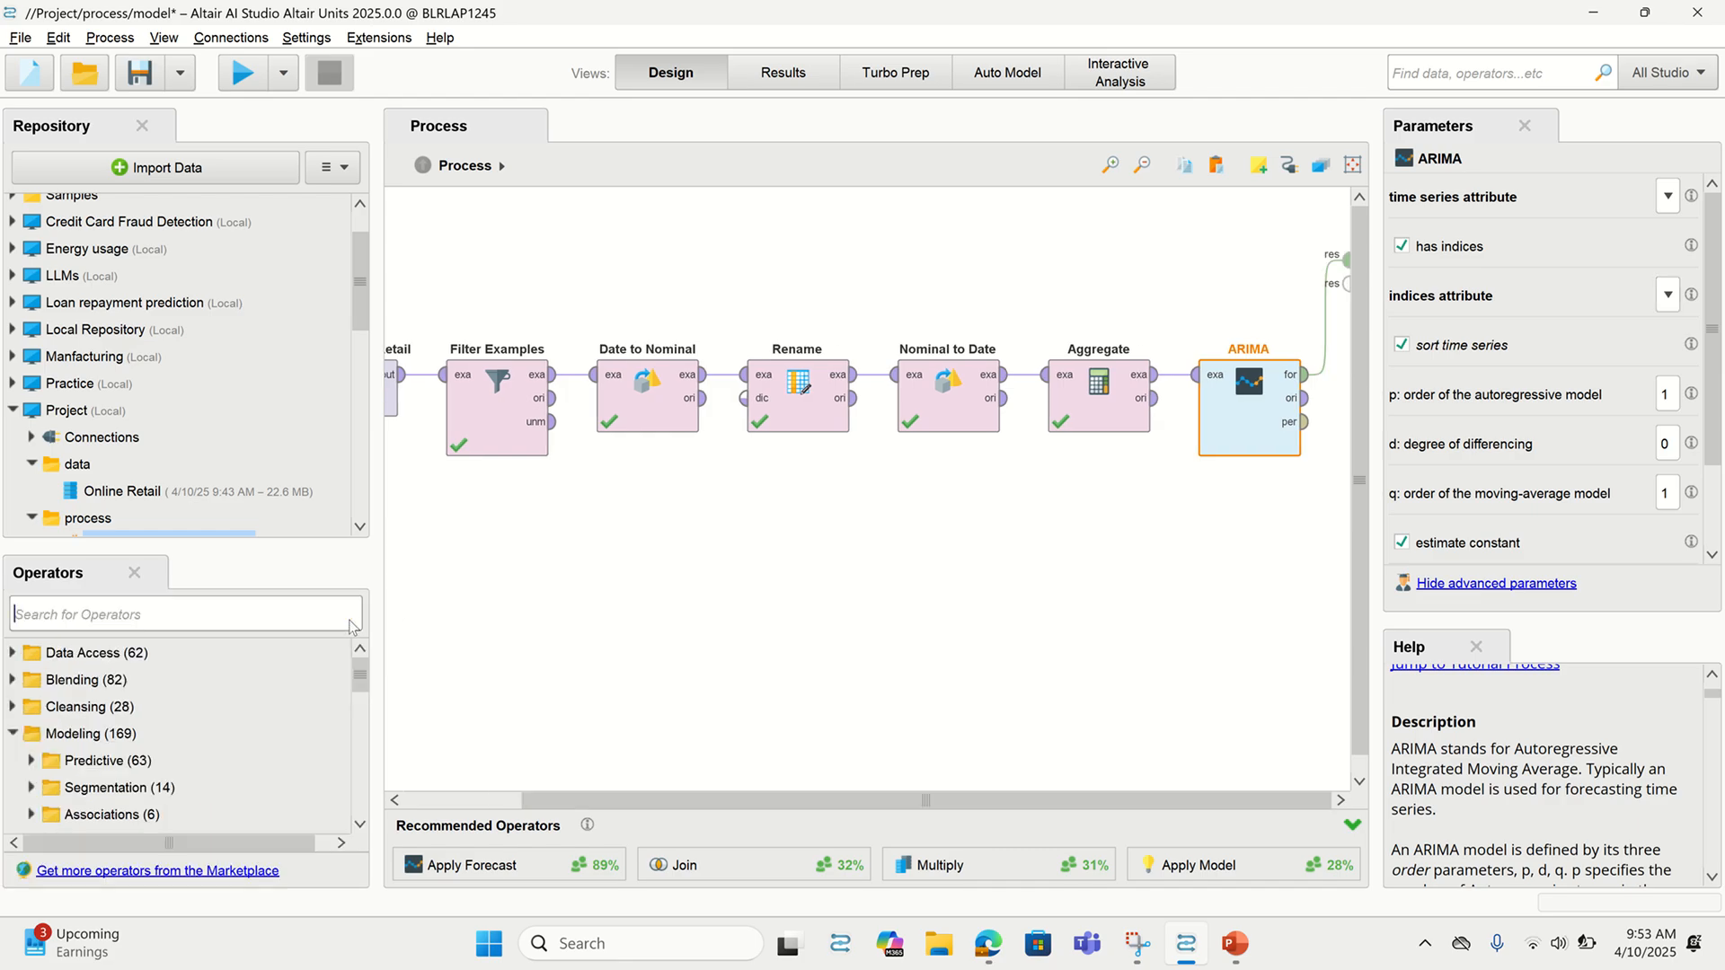
text(apply)
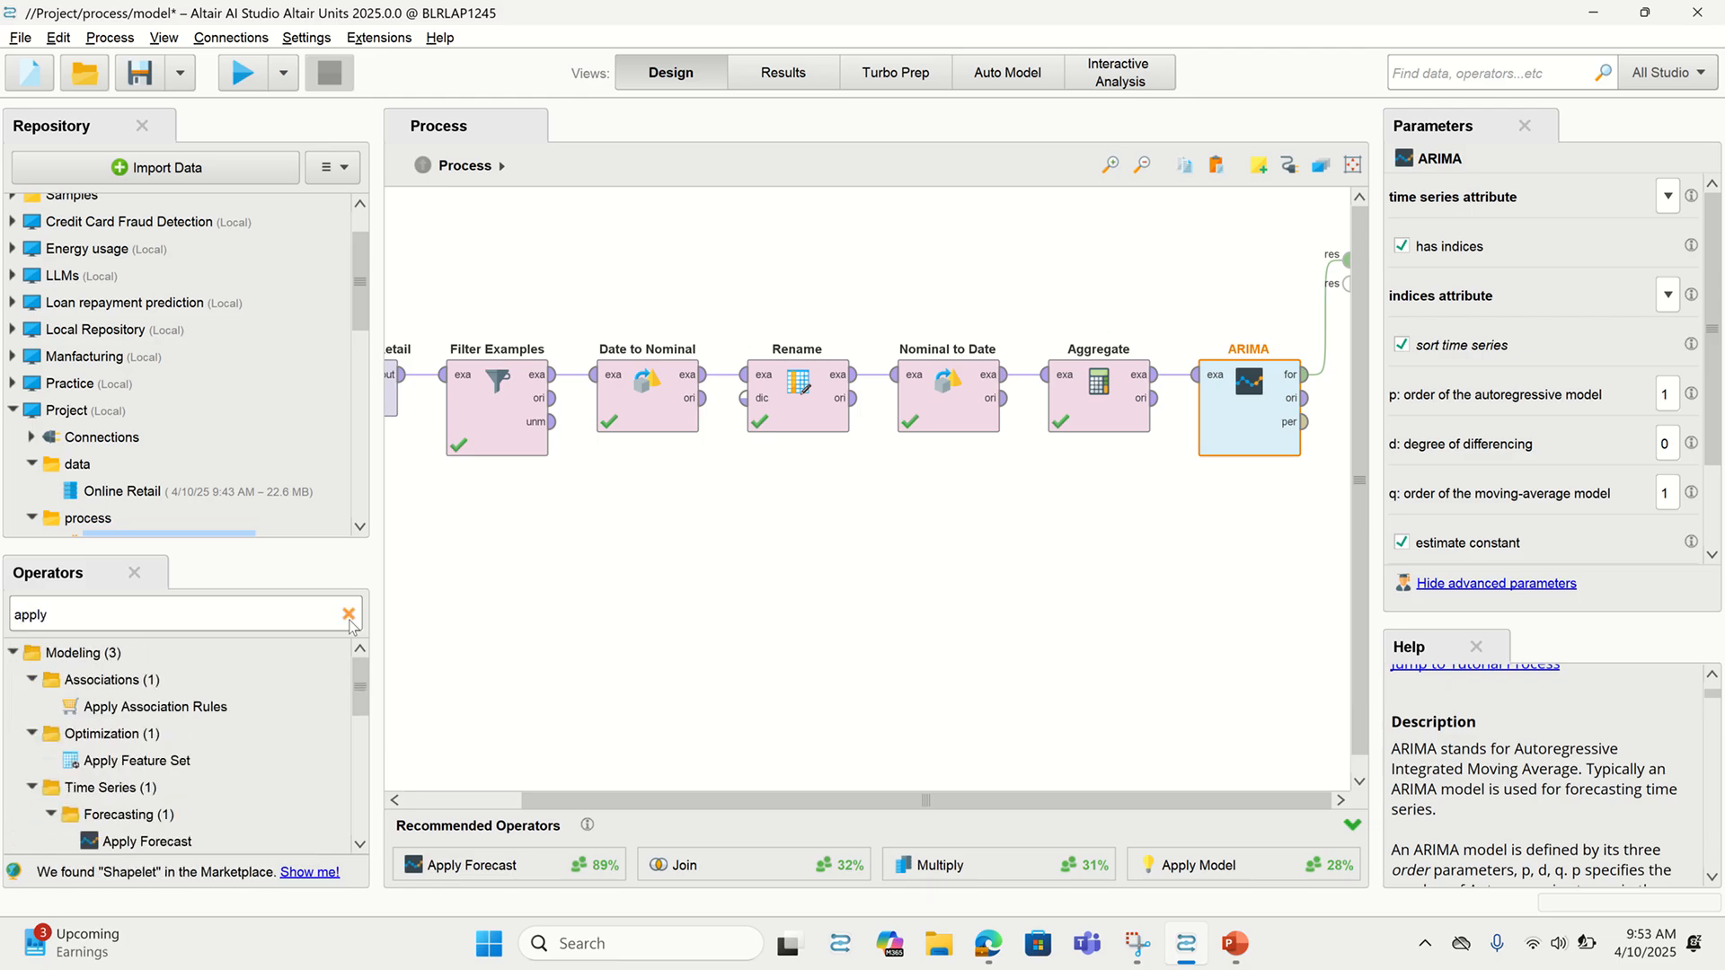
scroll(120, 734, down, 1)
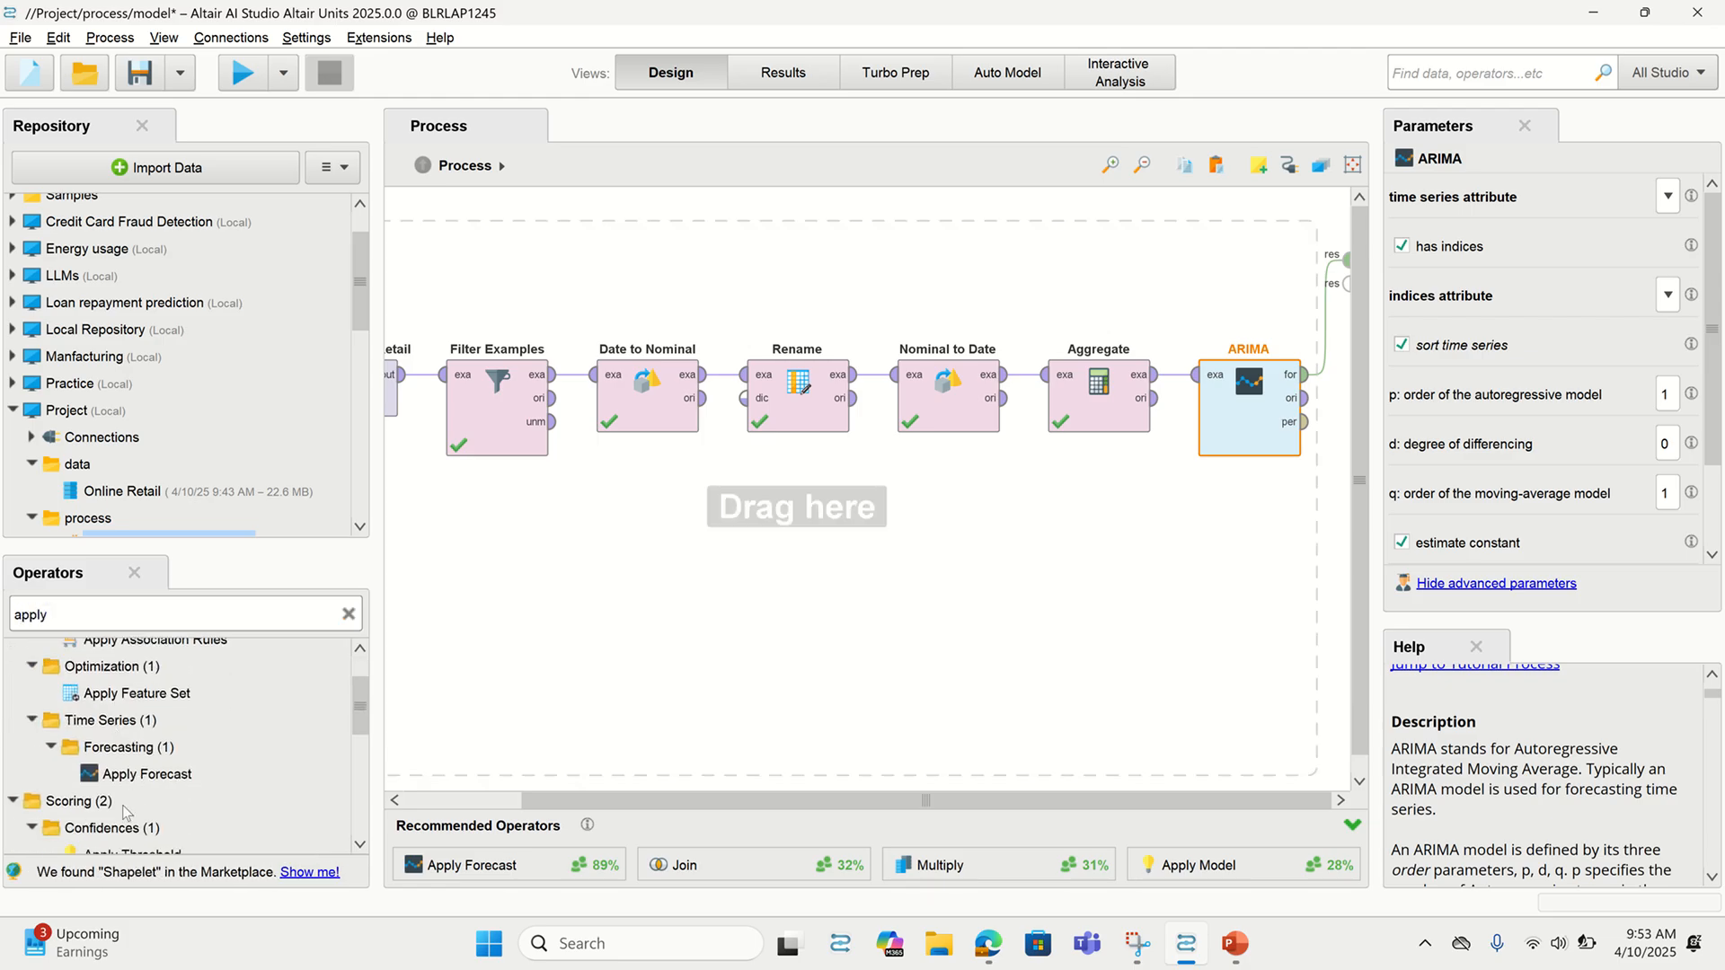
drag(132, 772, 1328, 386)
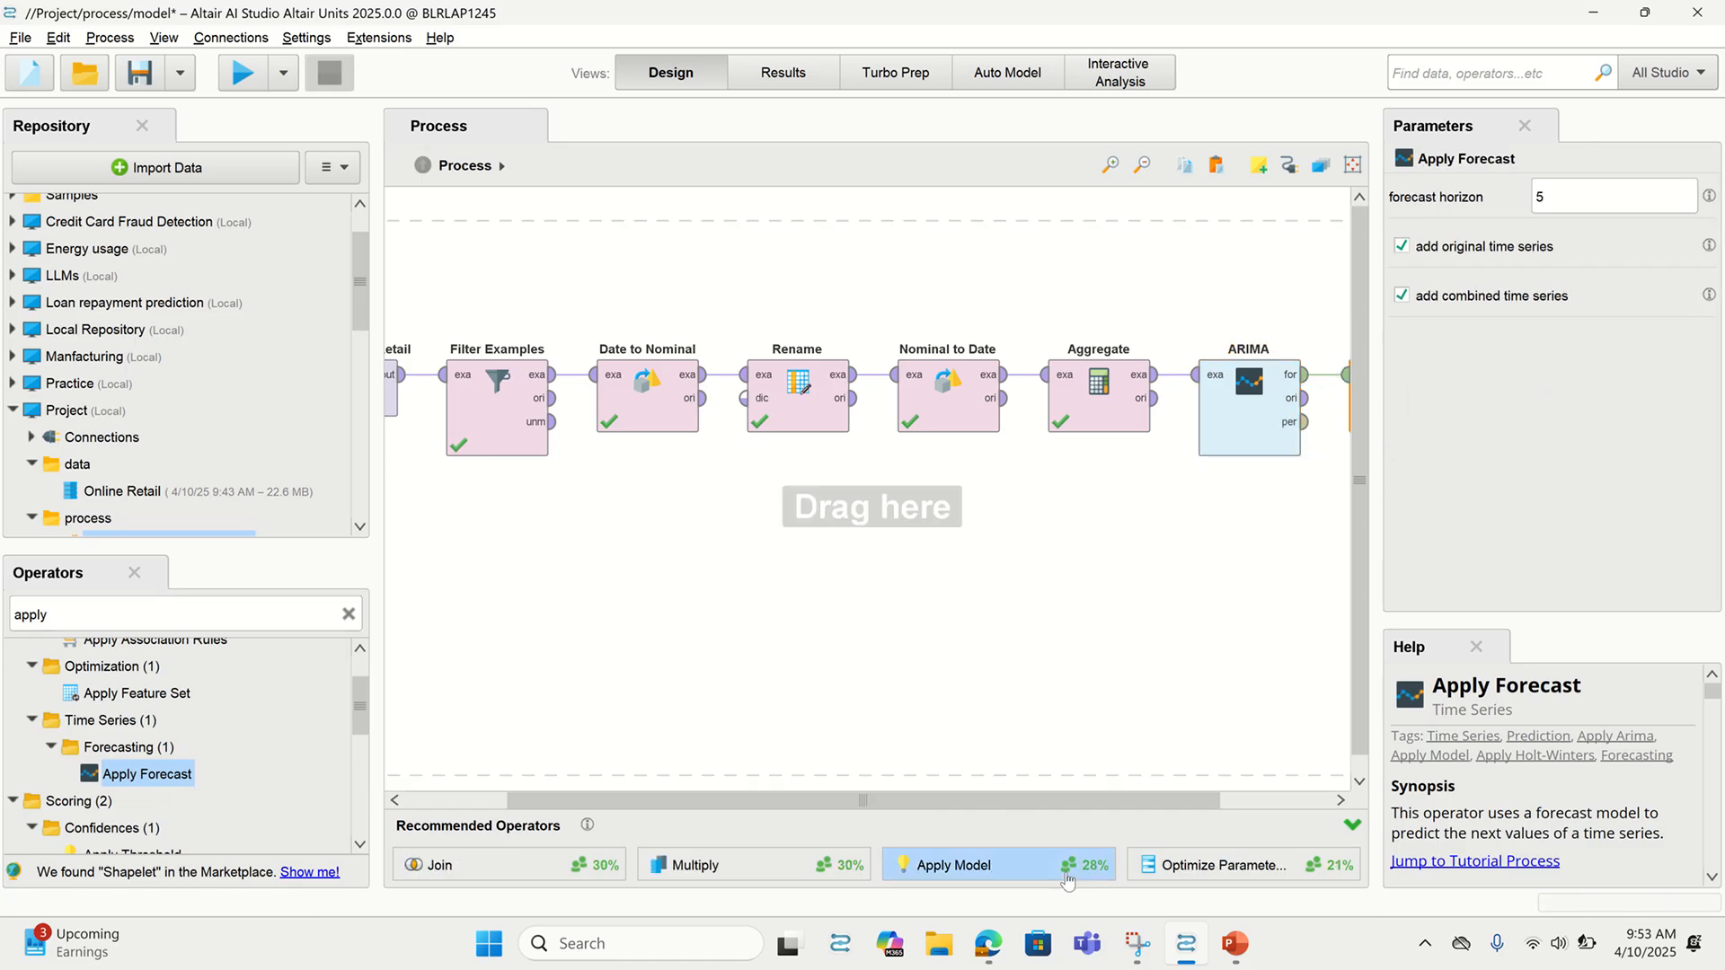
scroll(225, 745, down, 1)
scroll(226, 745, down, 1)
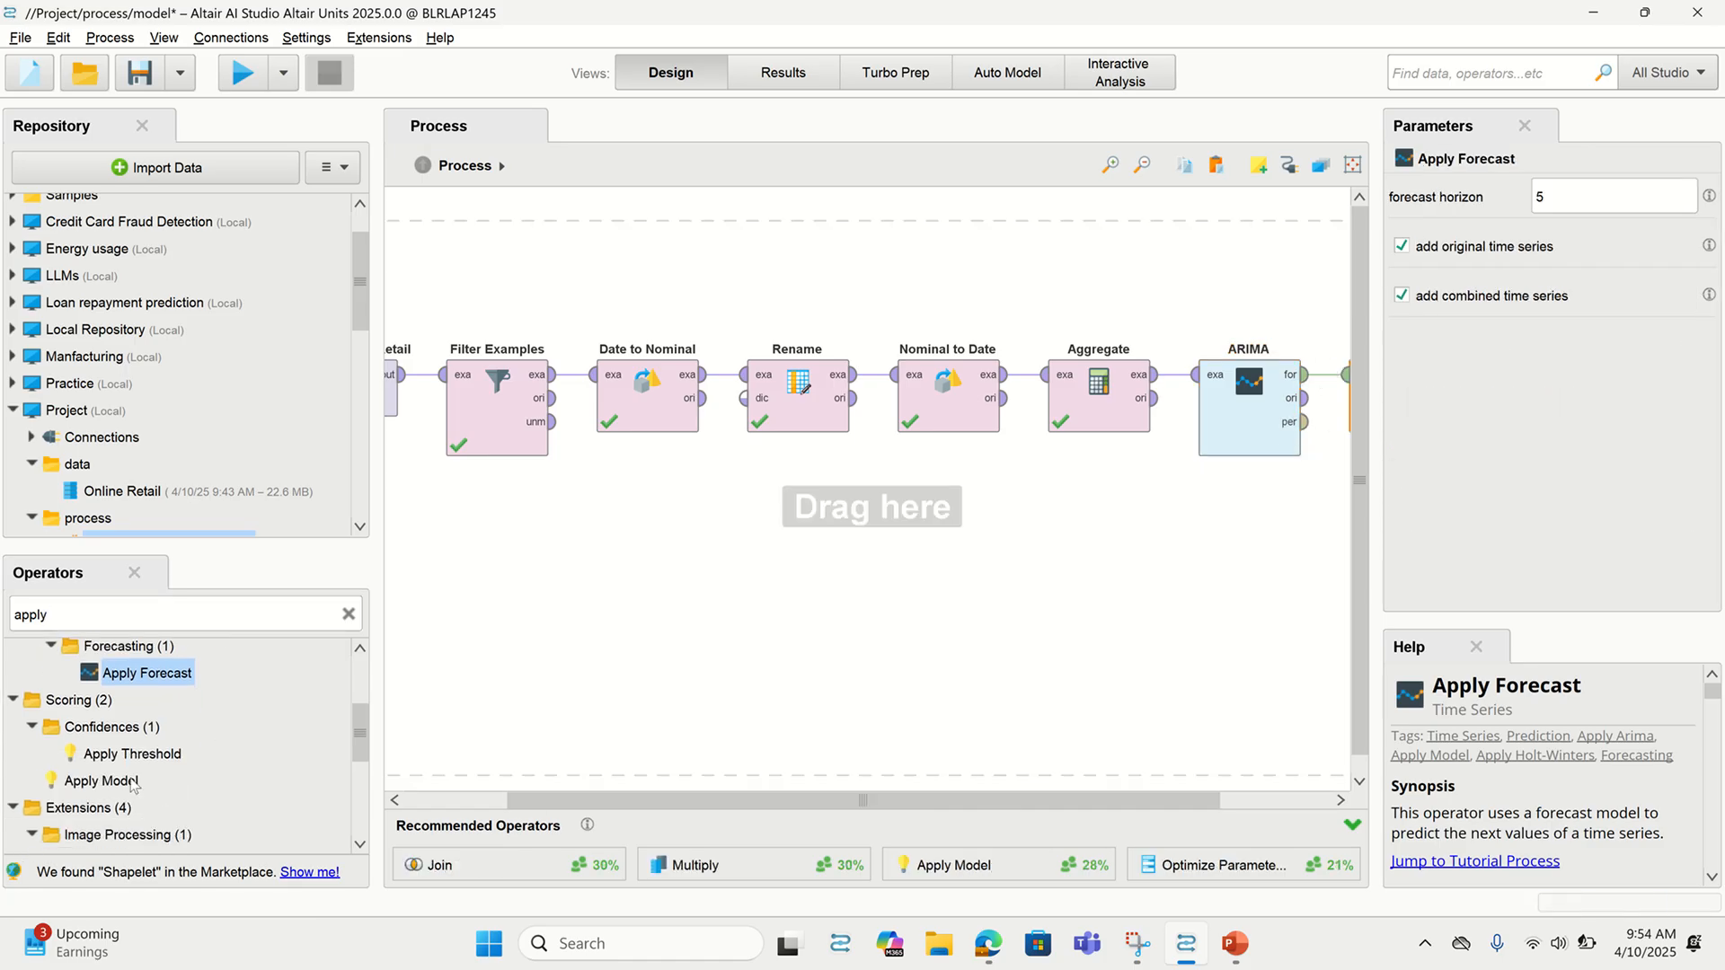
drag(512, 802, 896, 820)
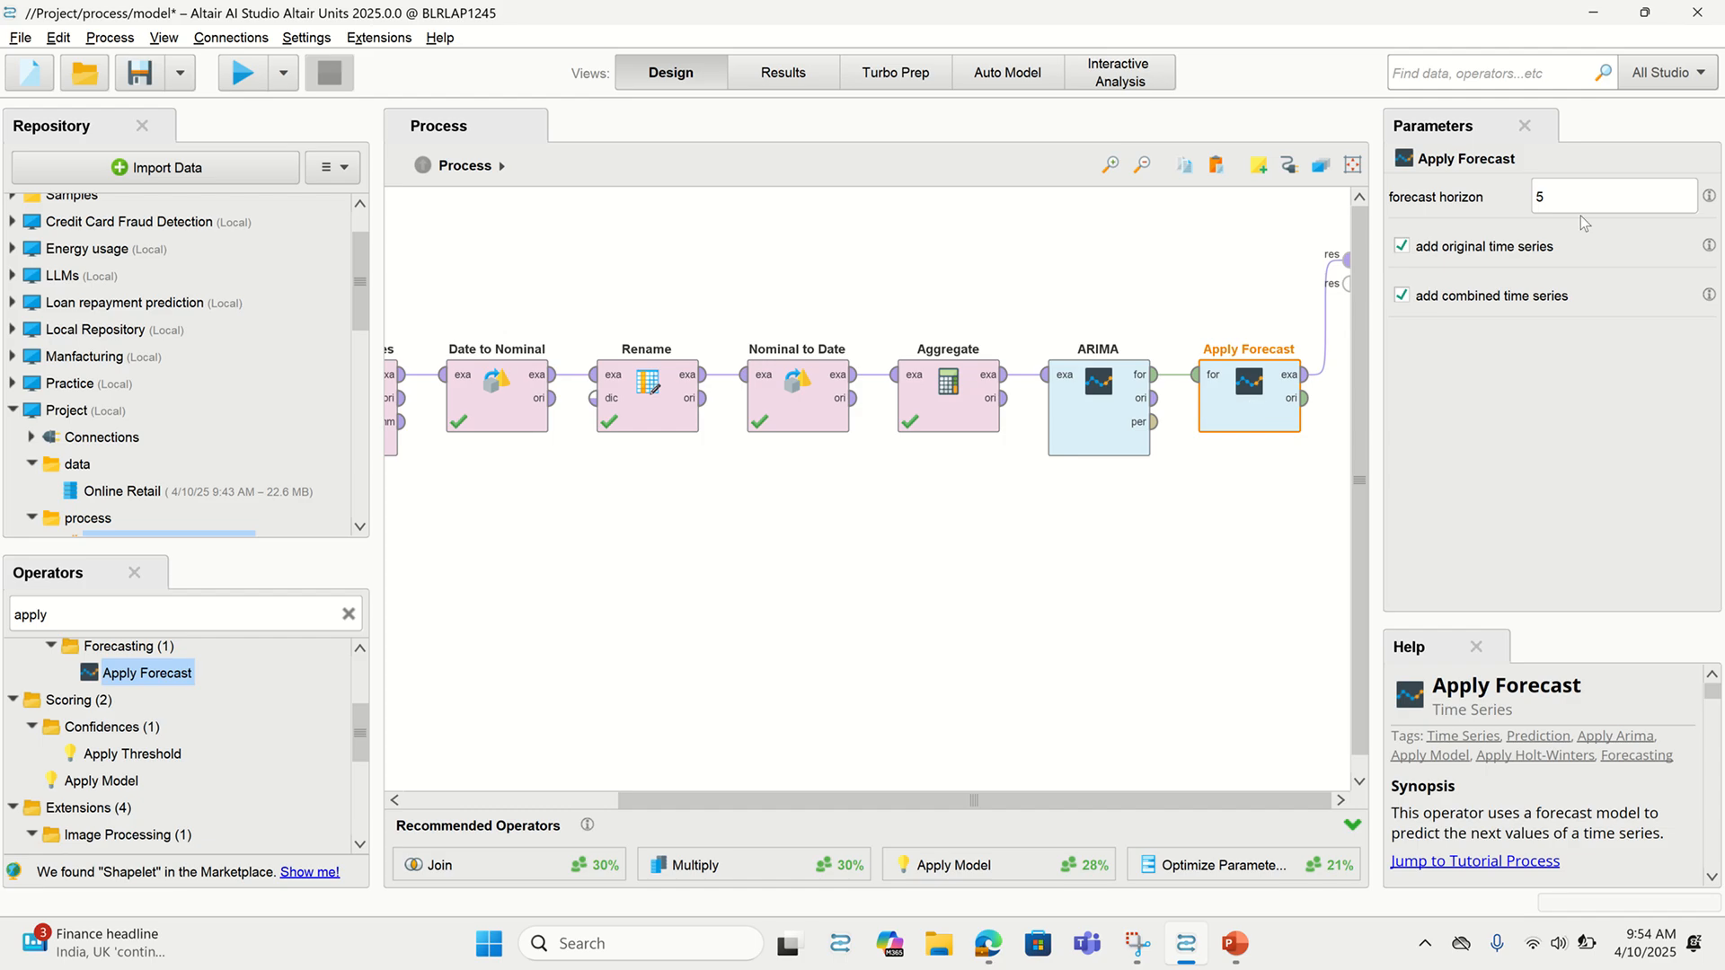
drag(1567, 196, 1529, 203)
drag(1561, 196, 1530, 196)
Wire ARIMA's performance output to a result port and run, giving aic 348.979
click(1220, 602)
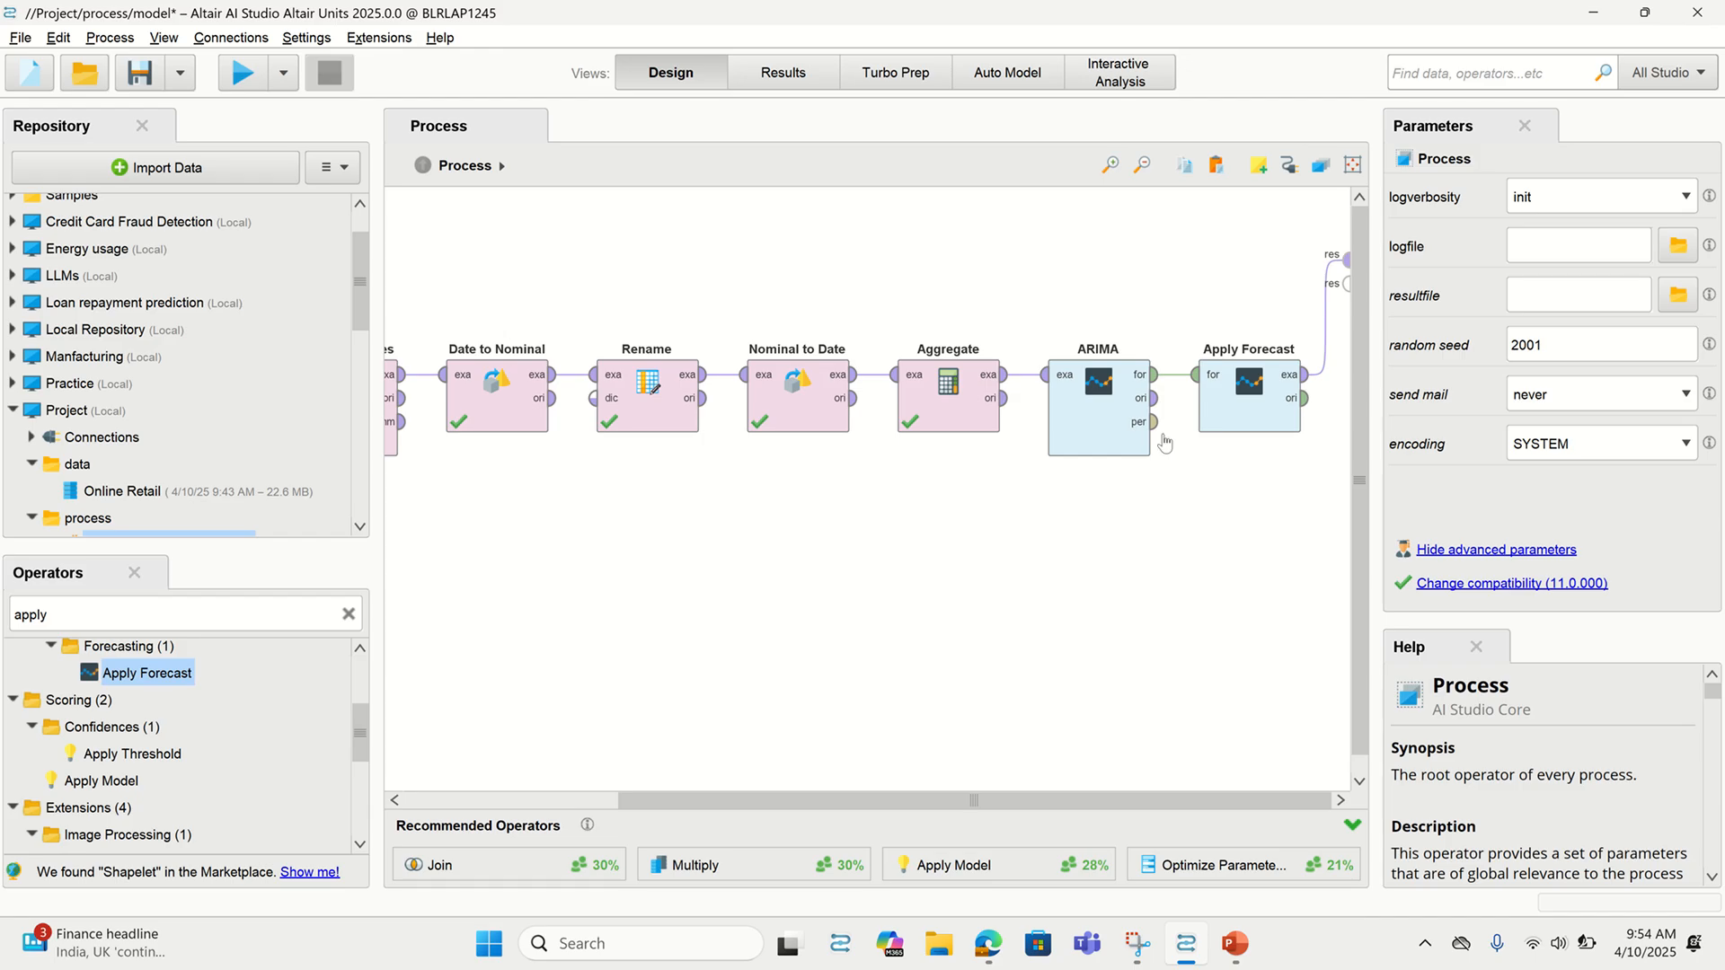
click(1157, 427)
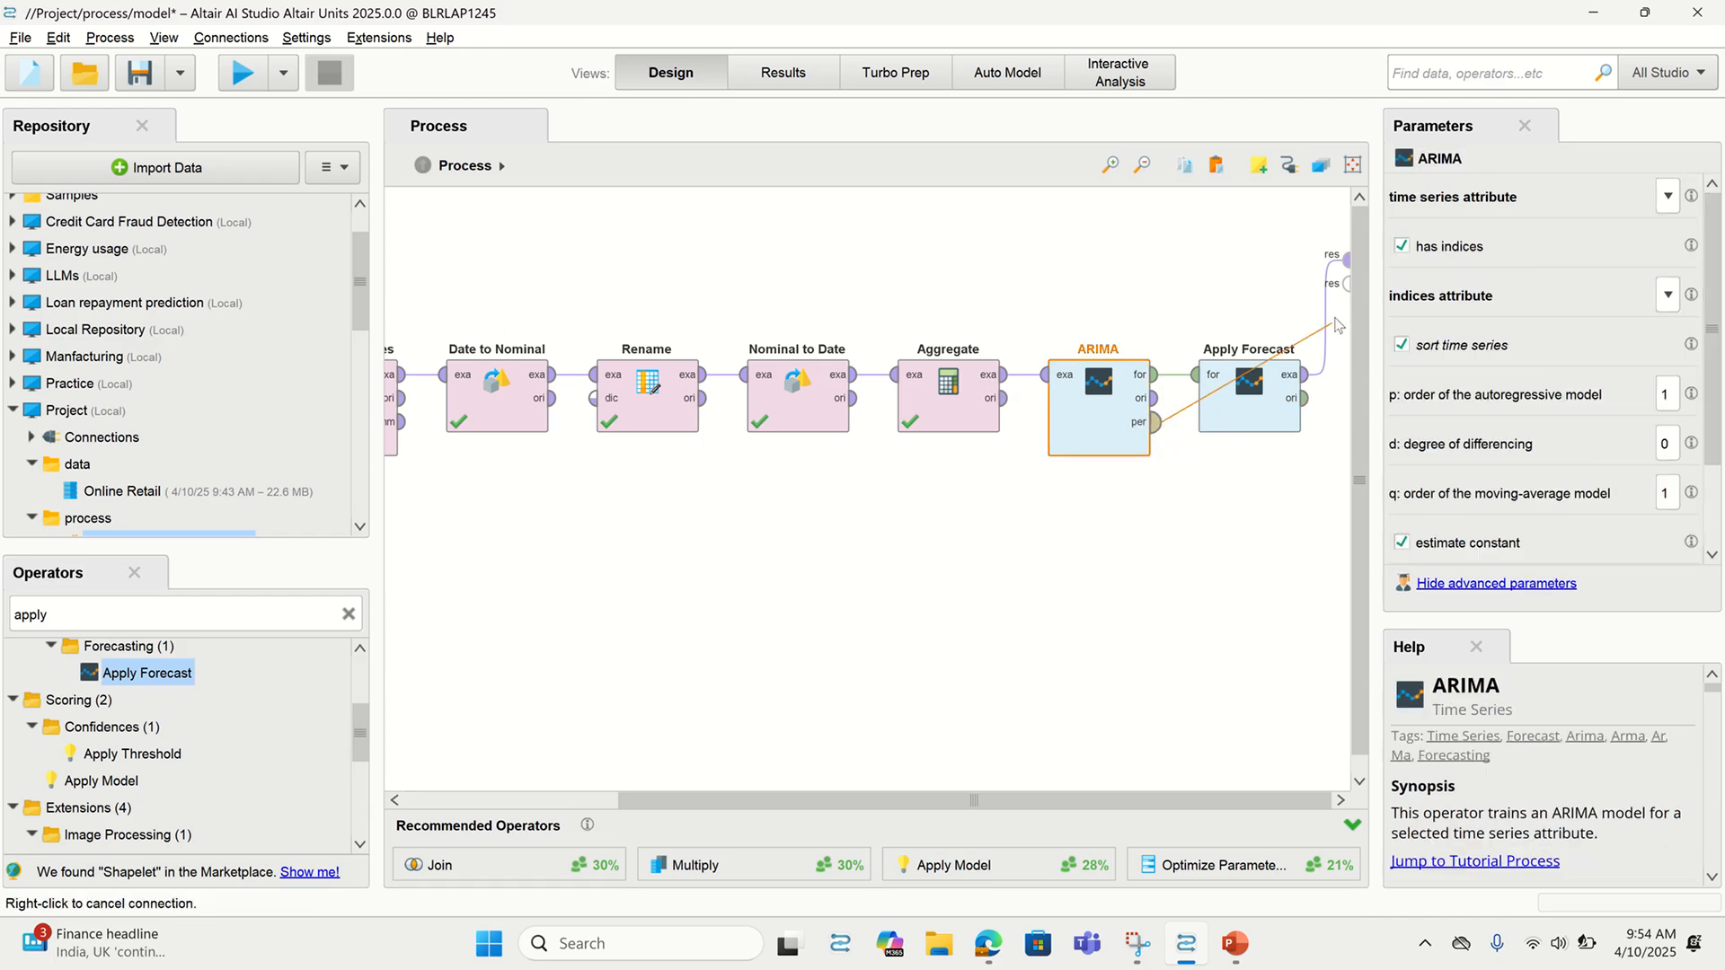
click(1346, 285)
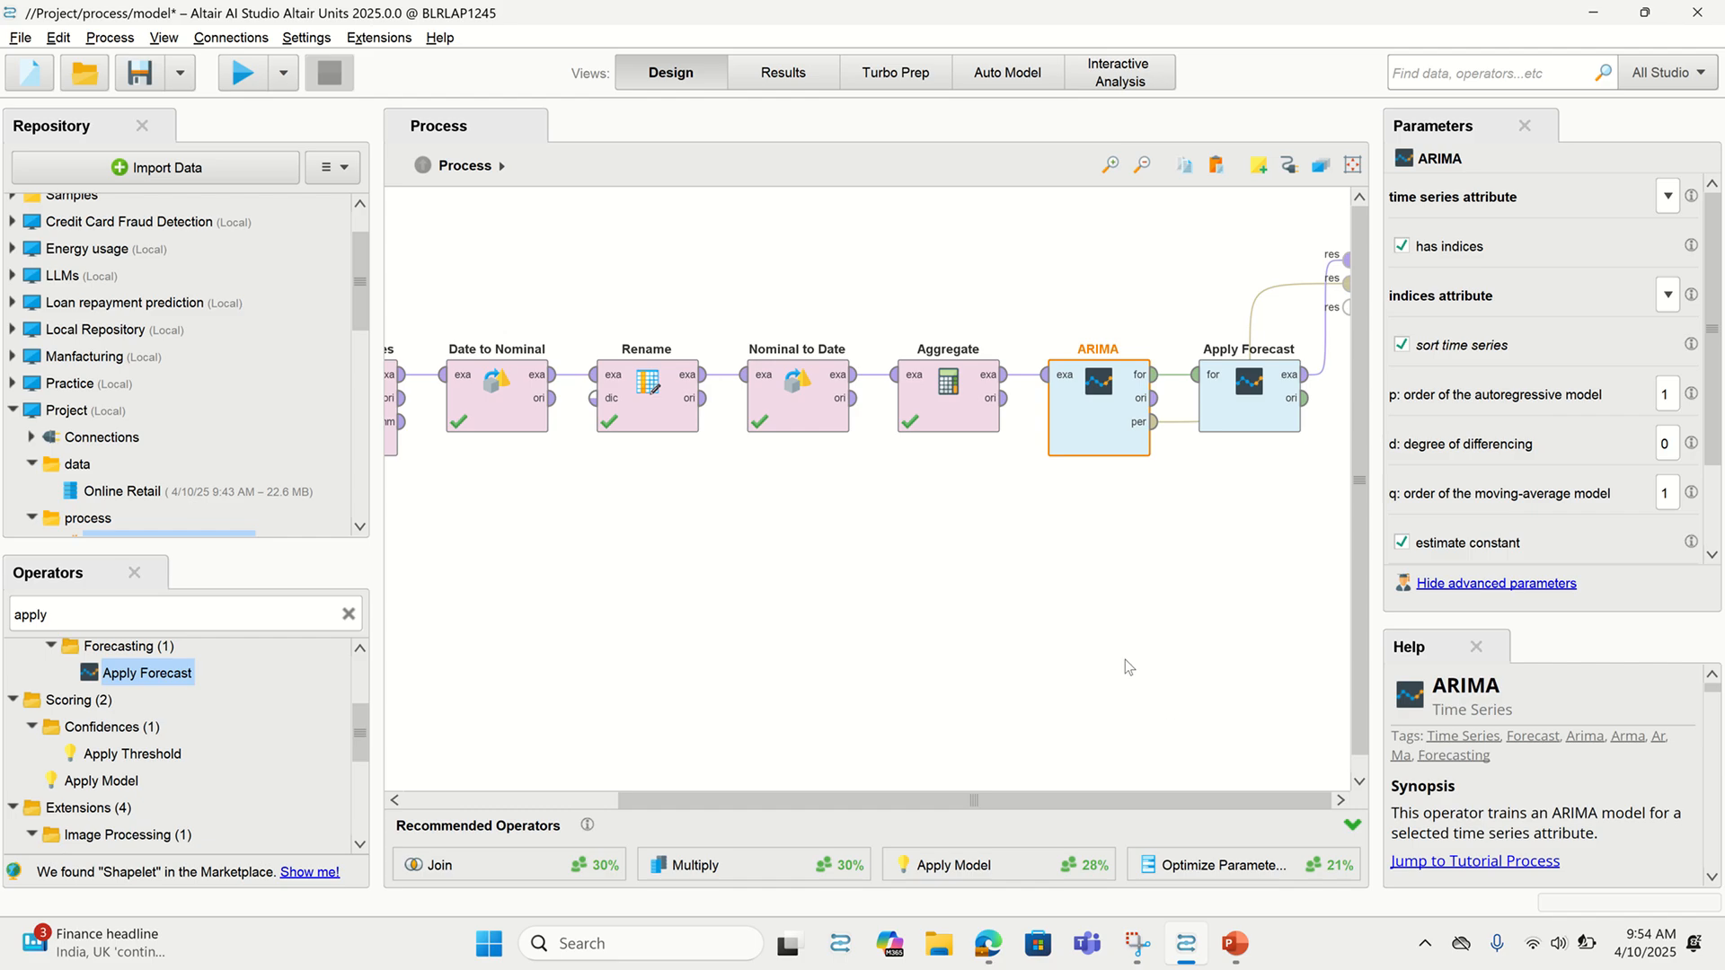
click(257, 81)
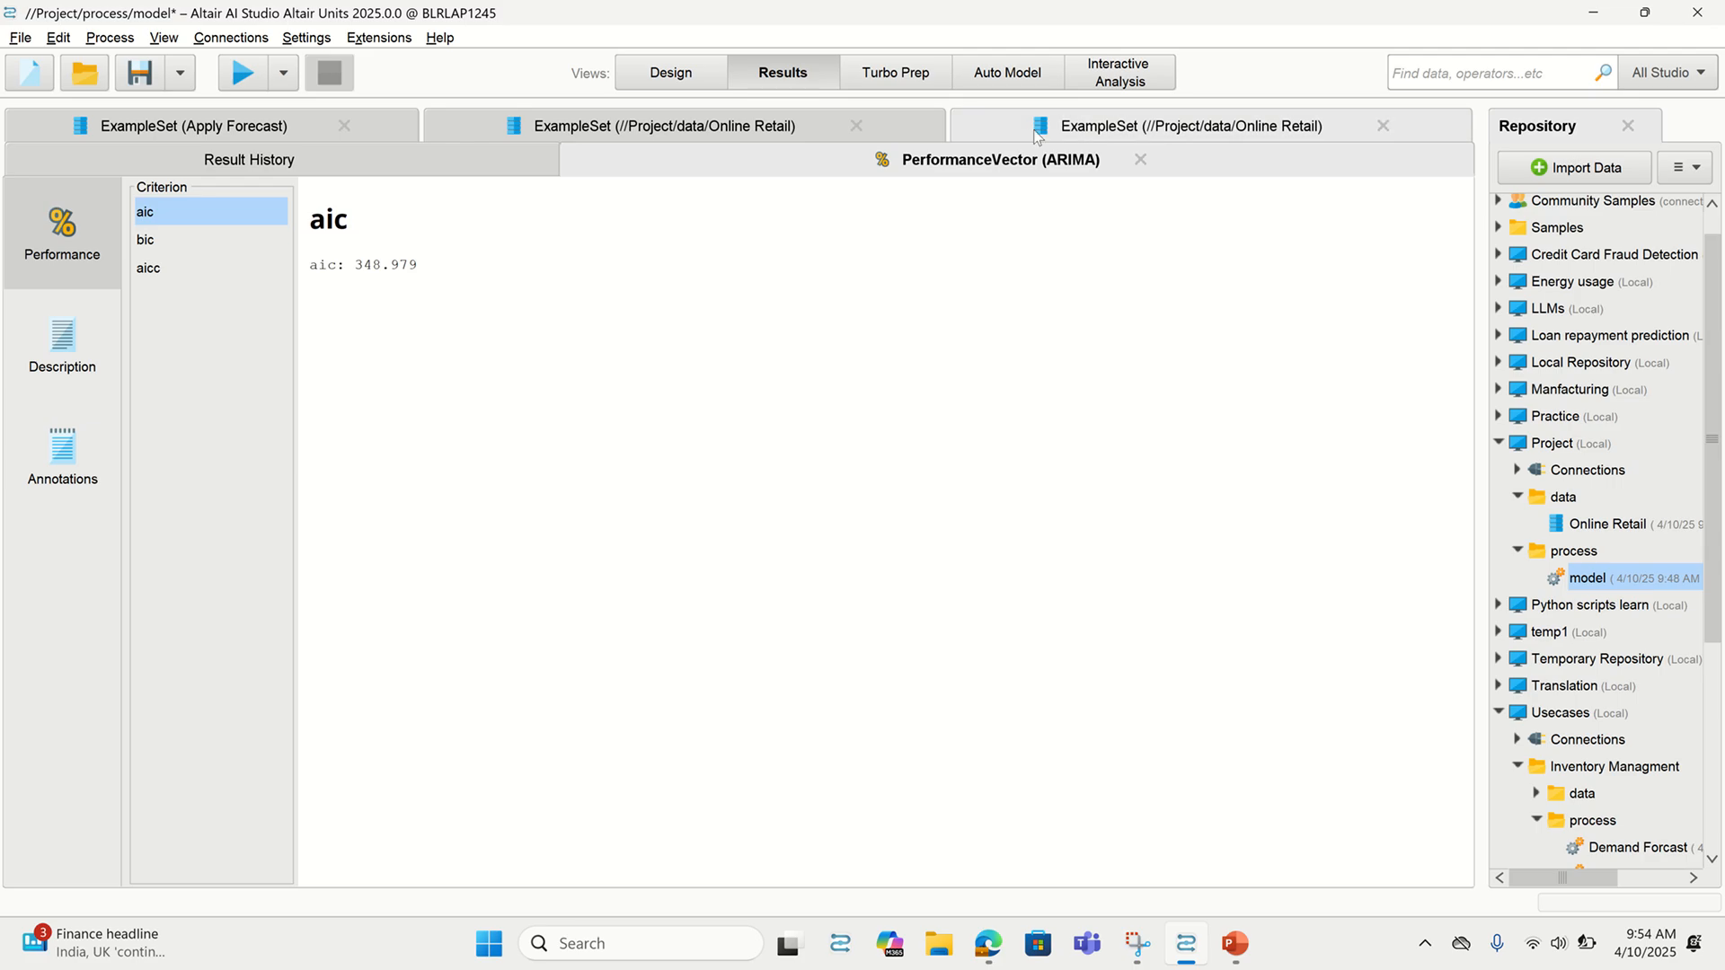
Close the old Apply Forecast, ARIMA performance and Online Retail result tabs
click(1094, 135)
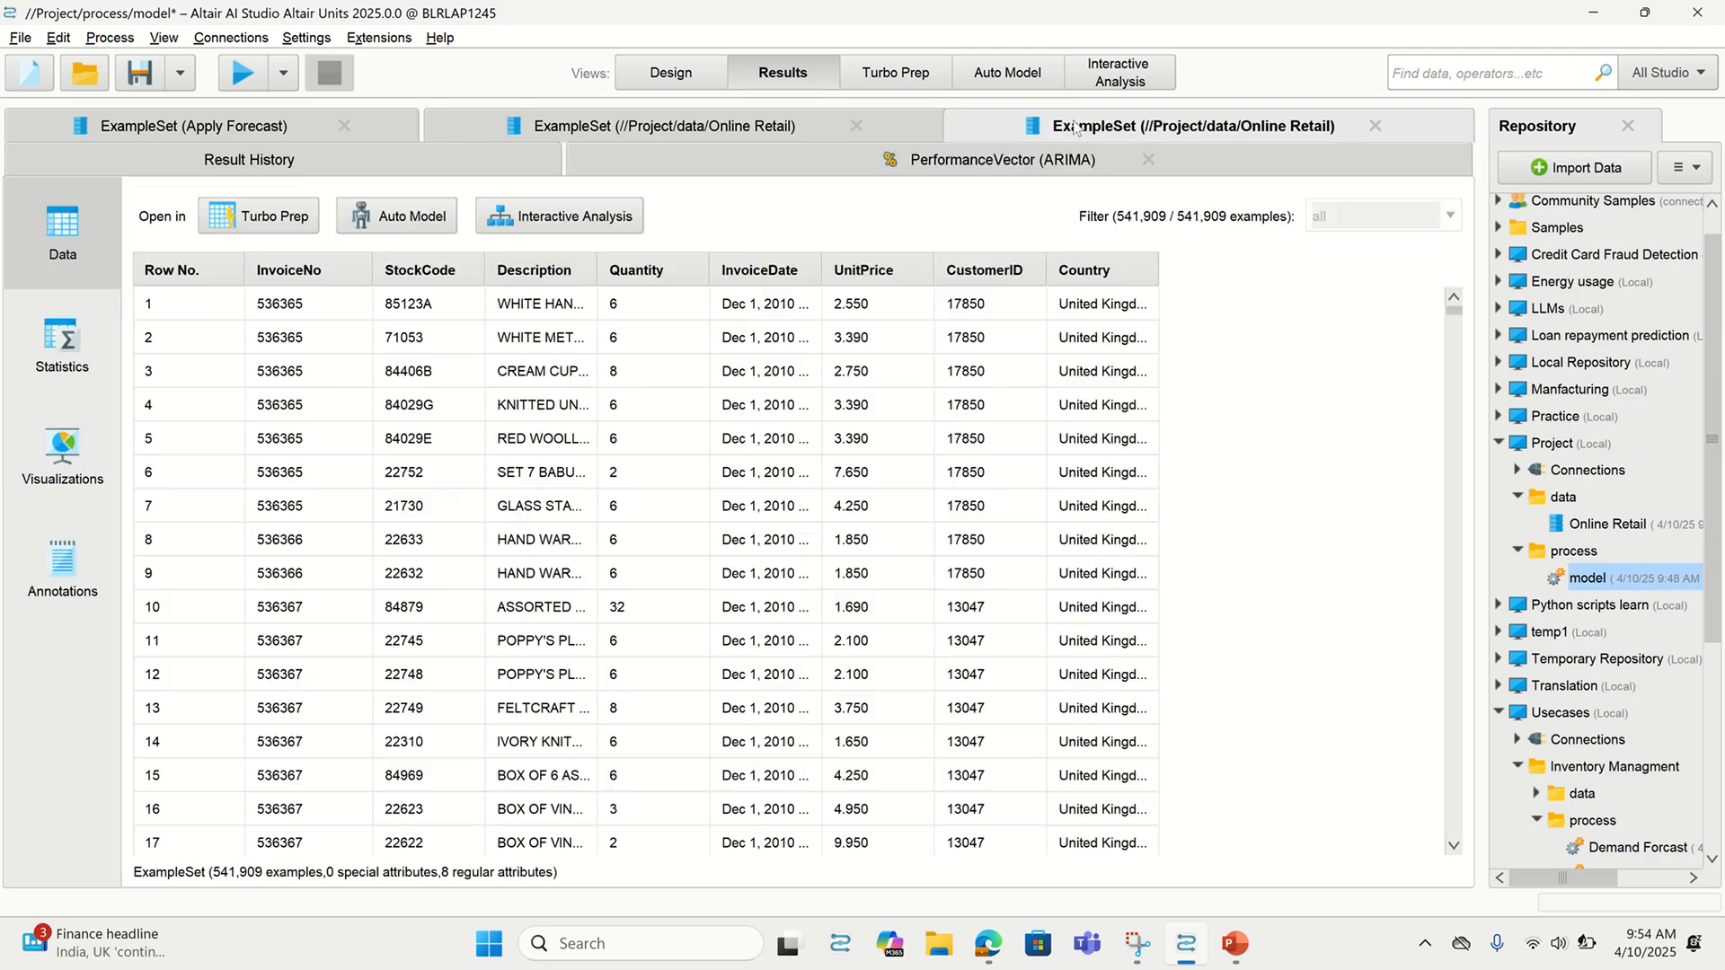
click(825, 132)
click(344, 126)
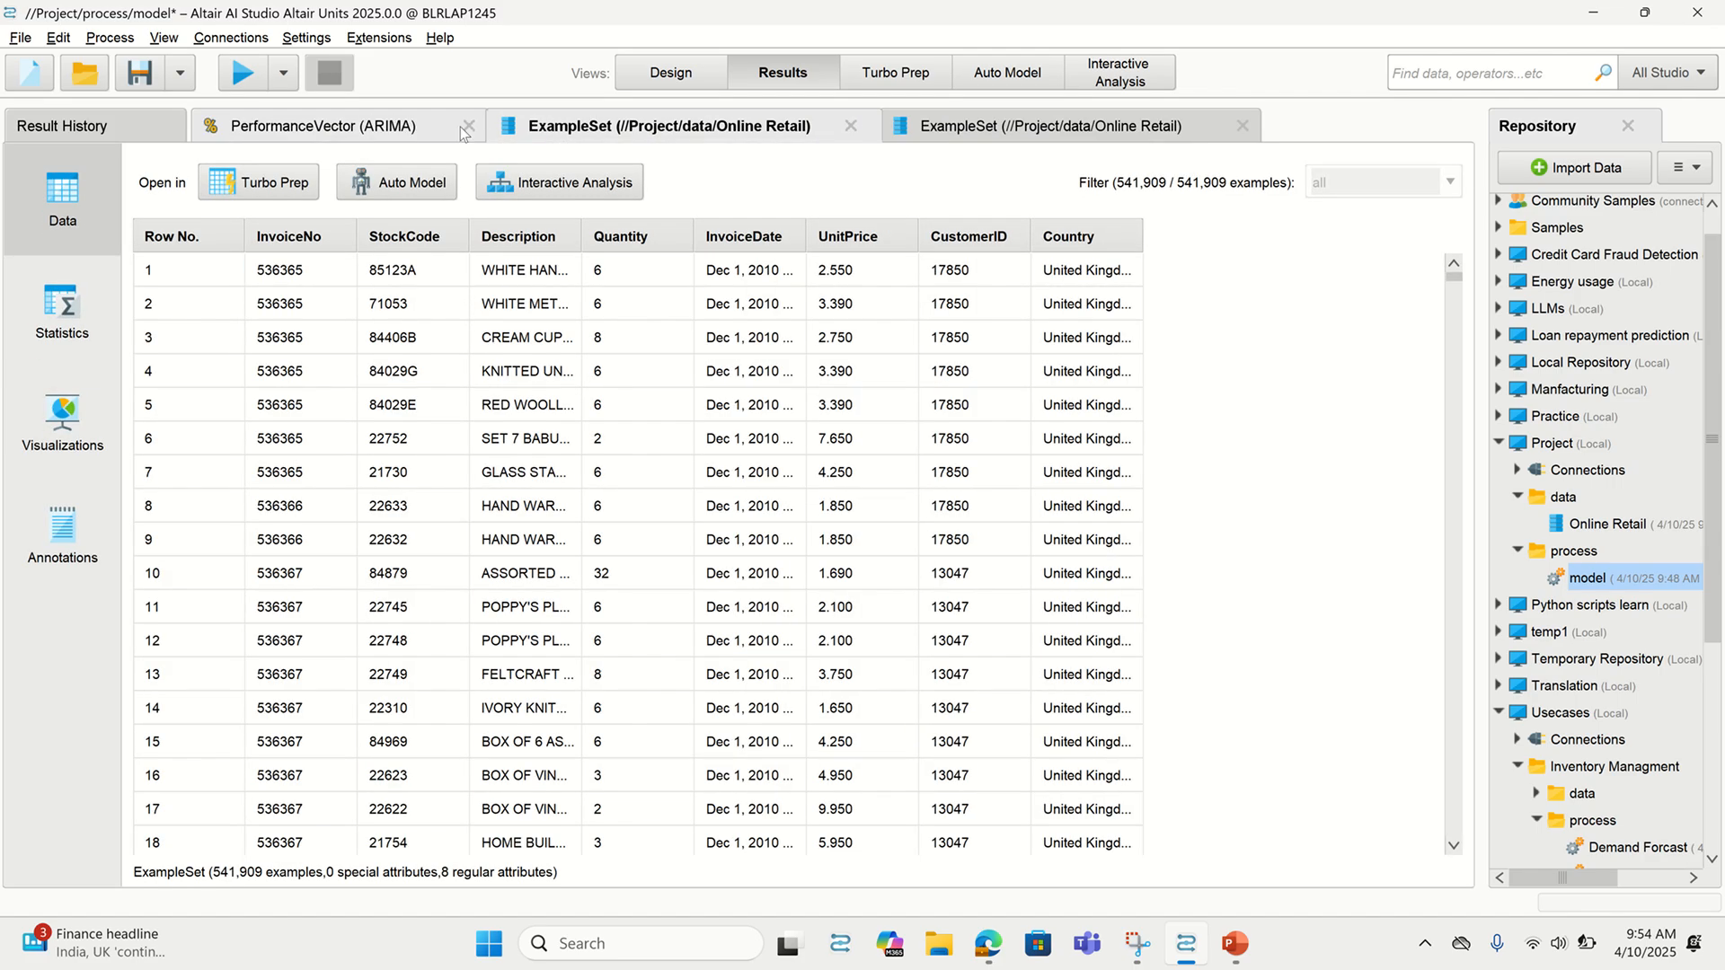
click(460, 127)
click(553, 126)
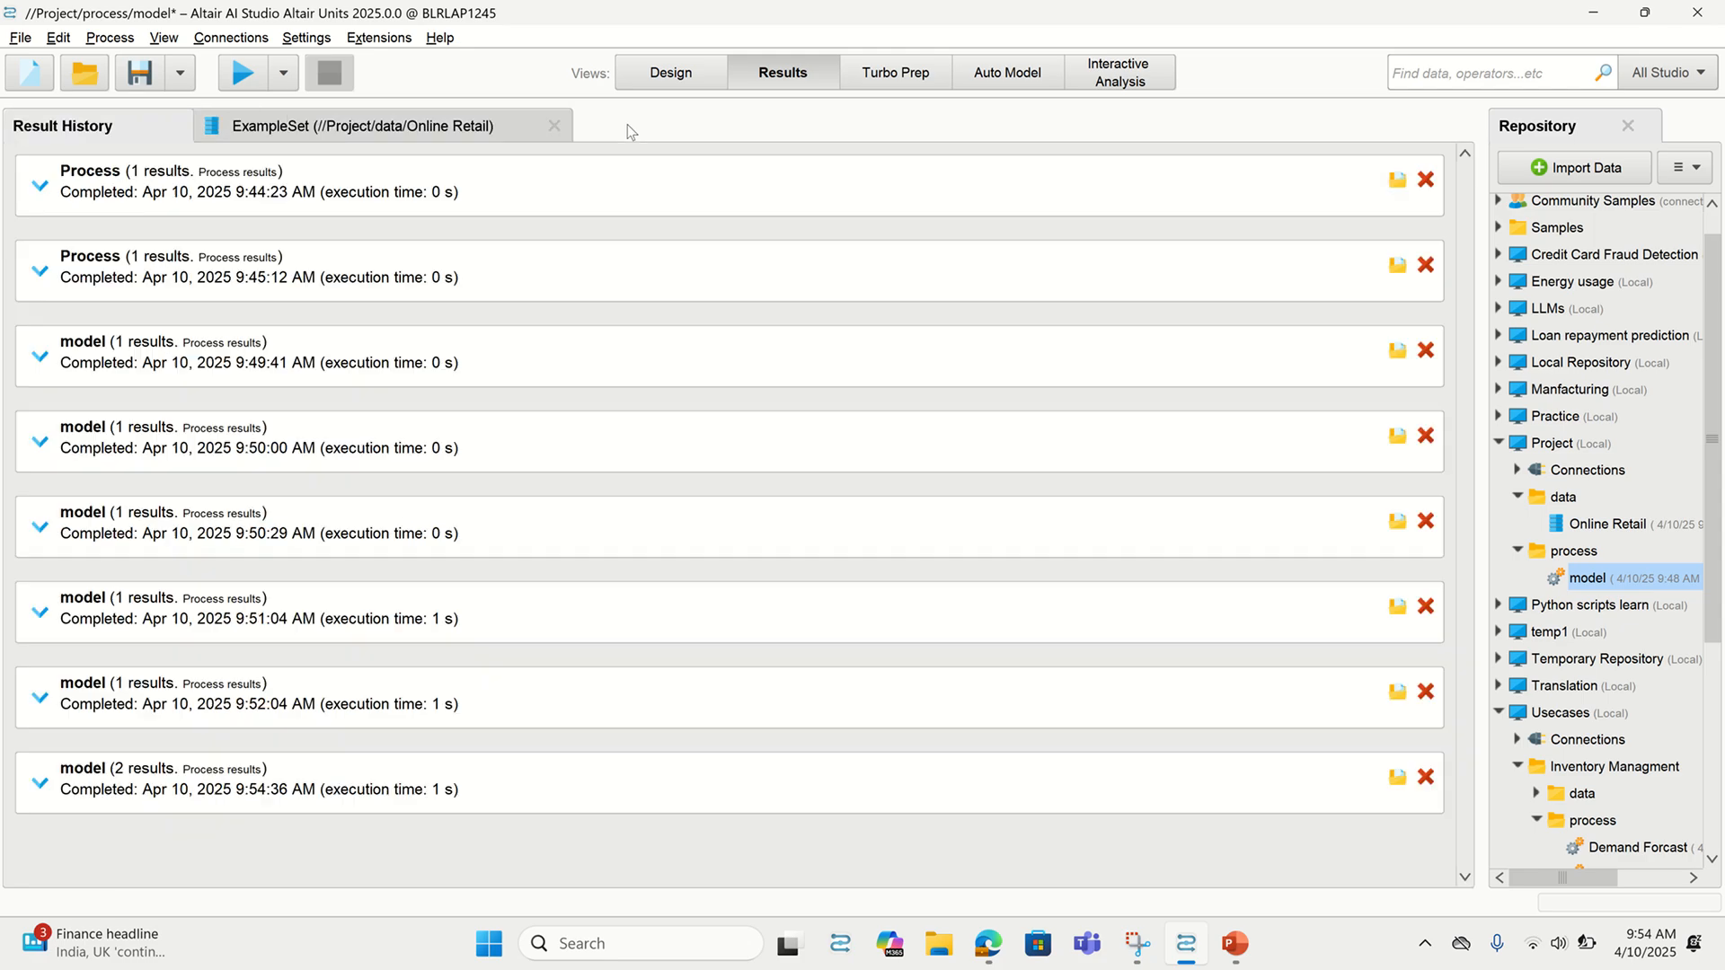
click(557, 126)
Rerun the process from Design and open the Apply Forecast results table
click(701, 69)
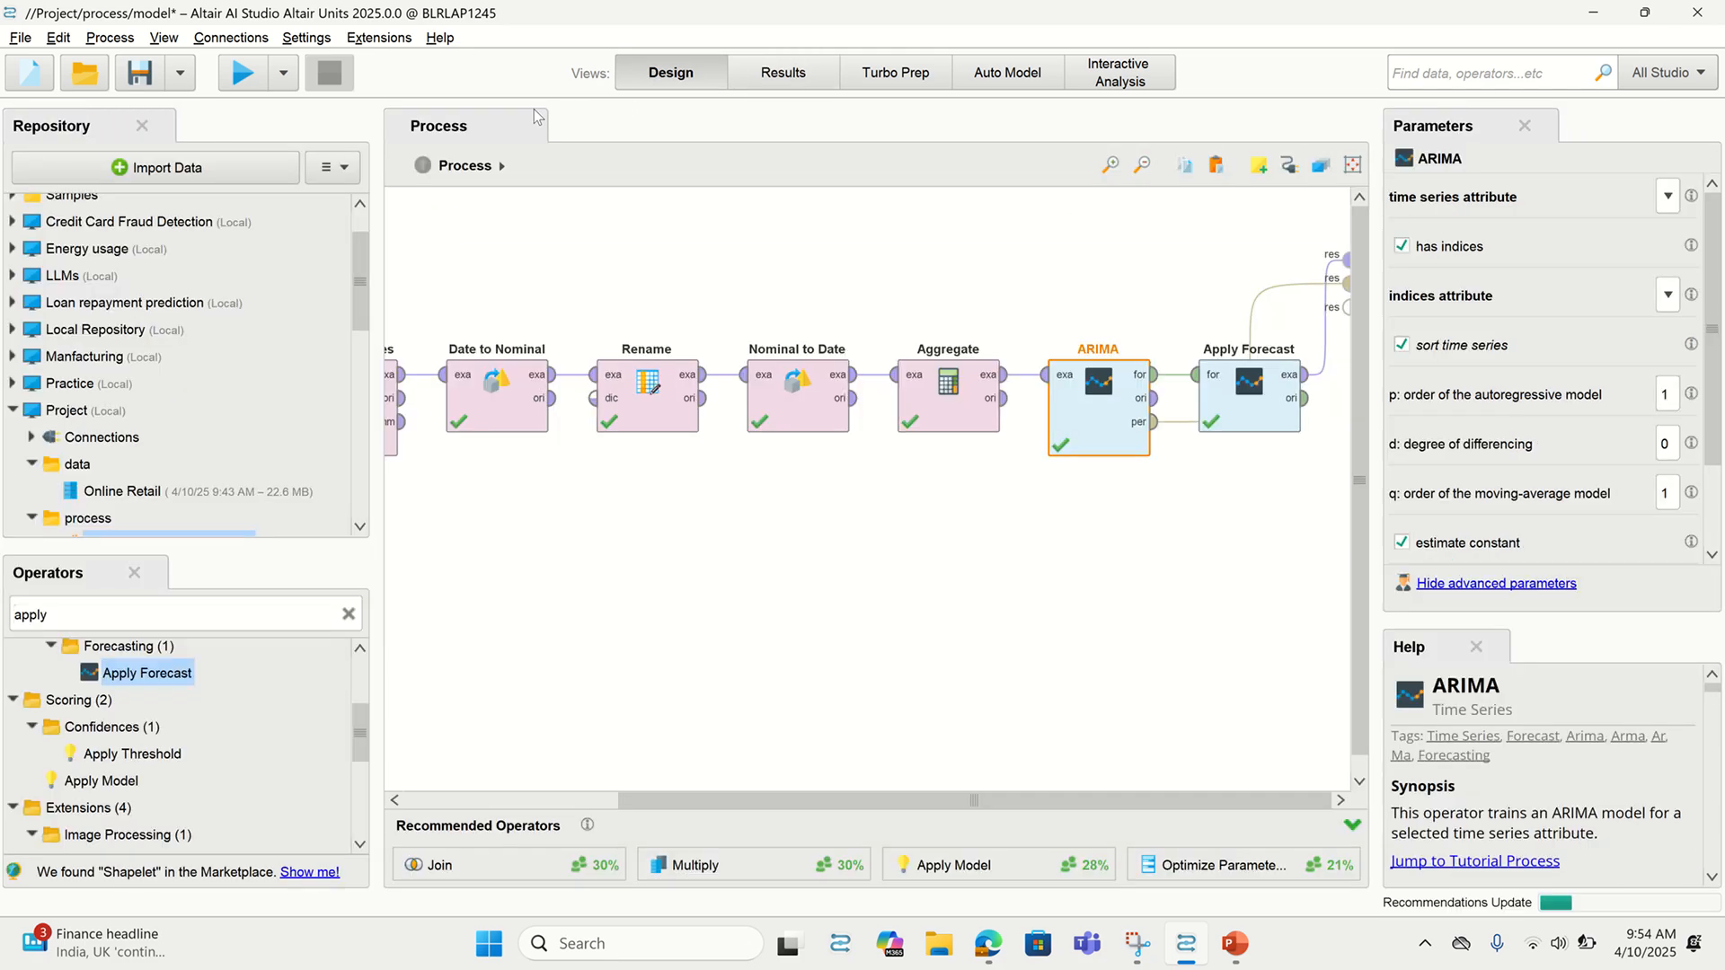
click(241, 72)
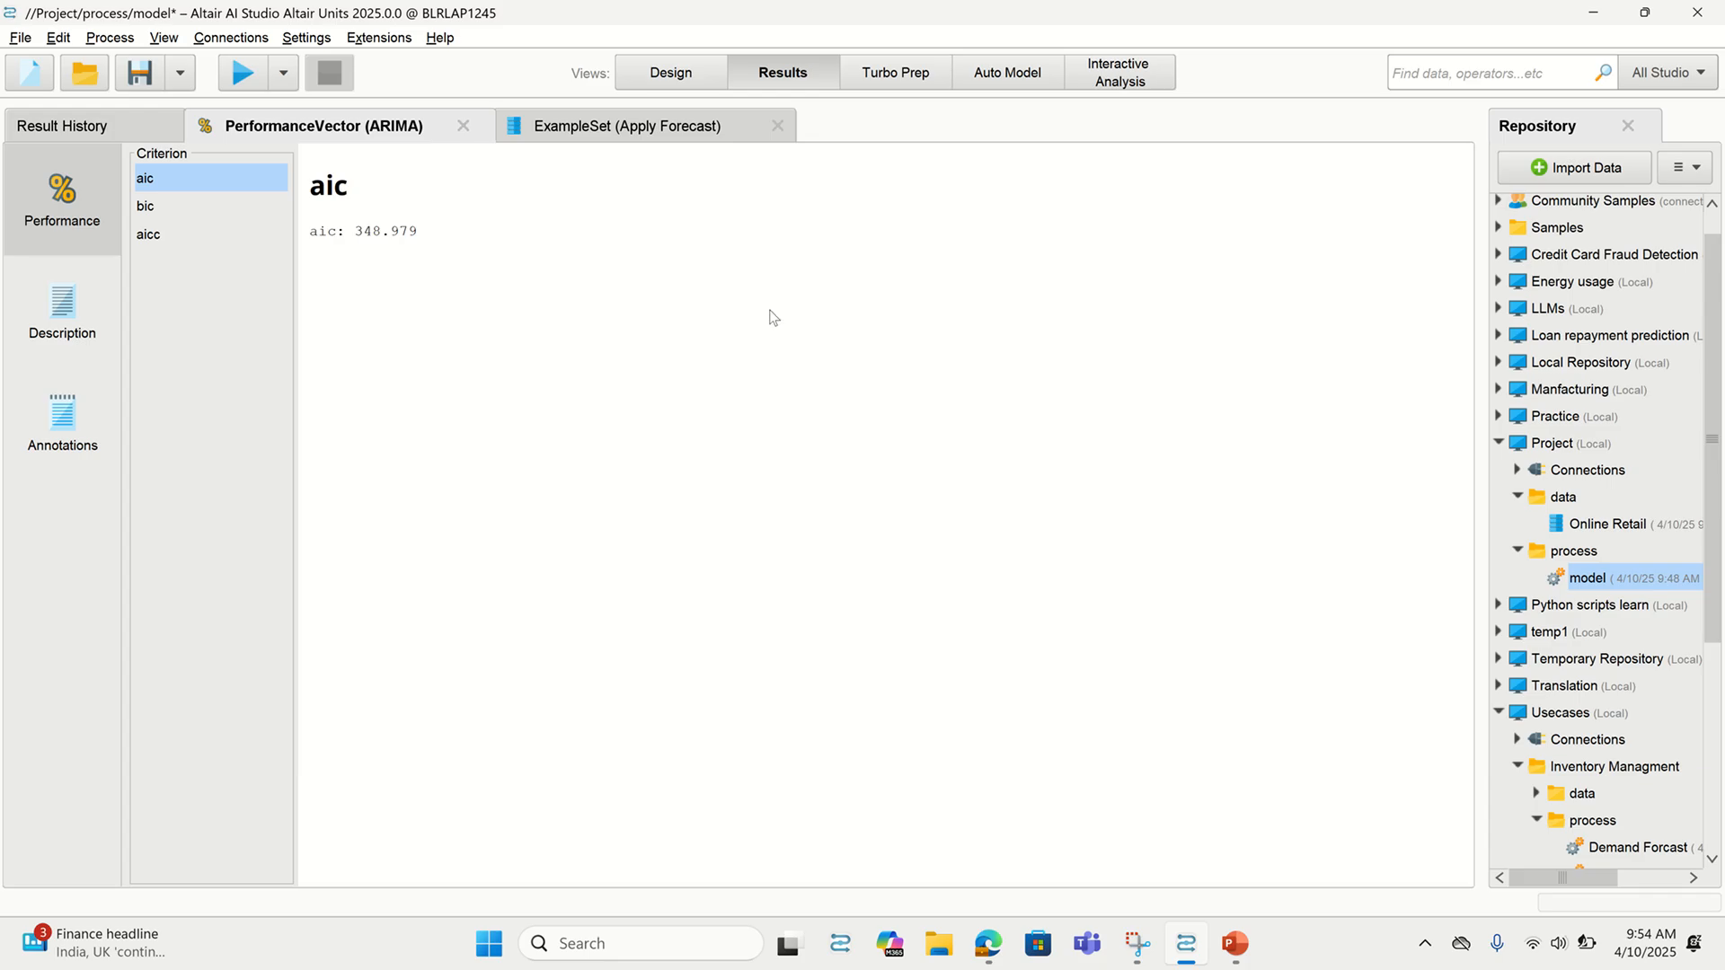
click(641, 123)
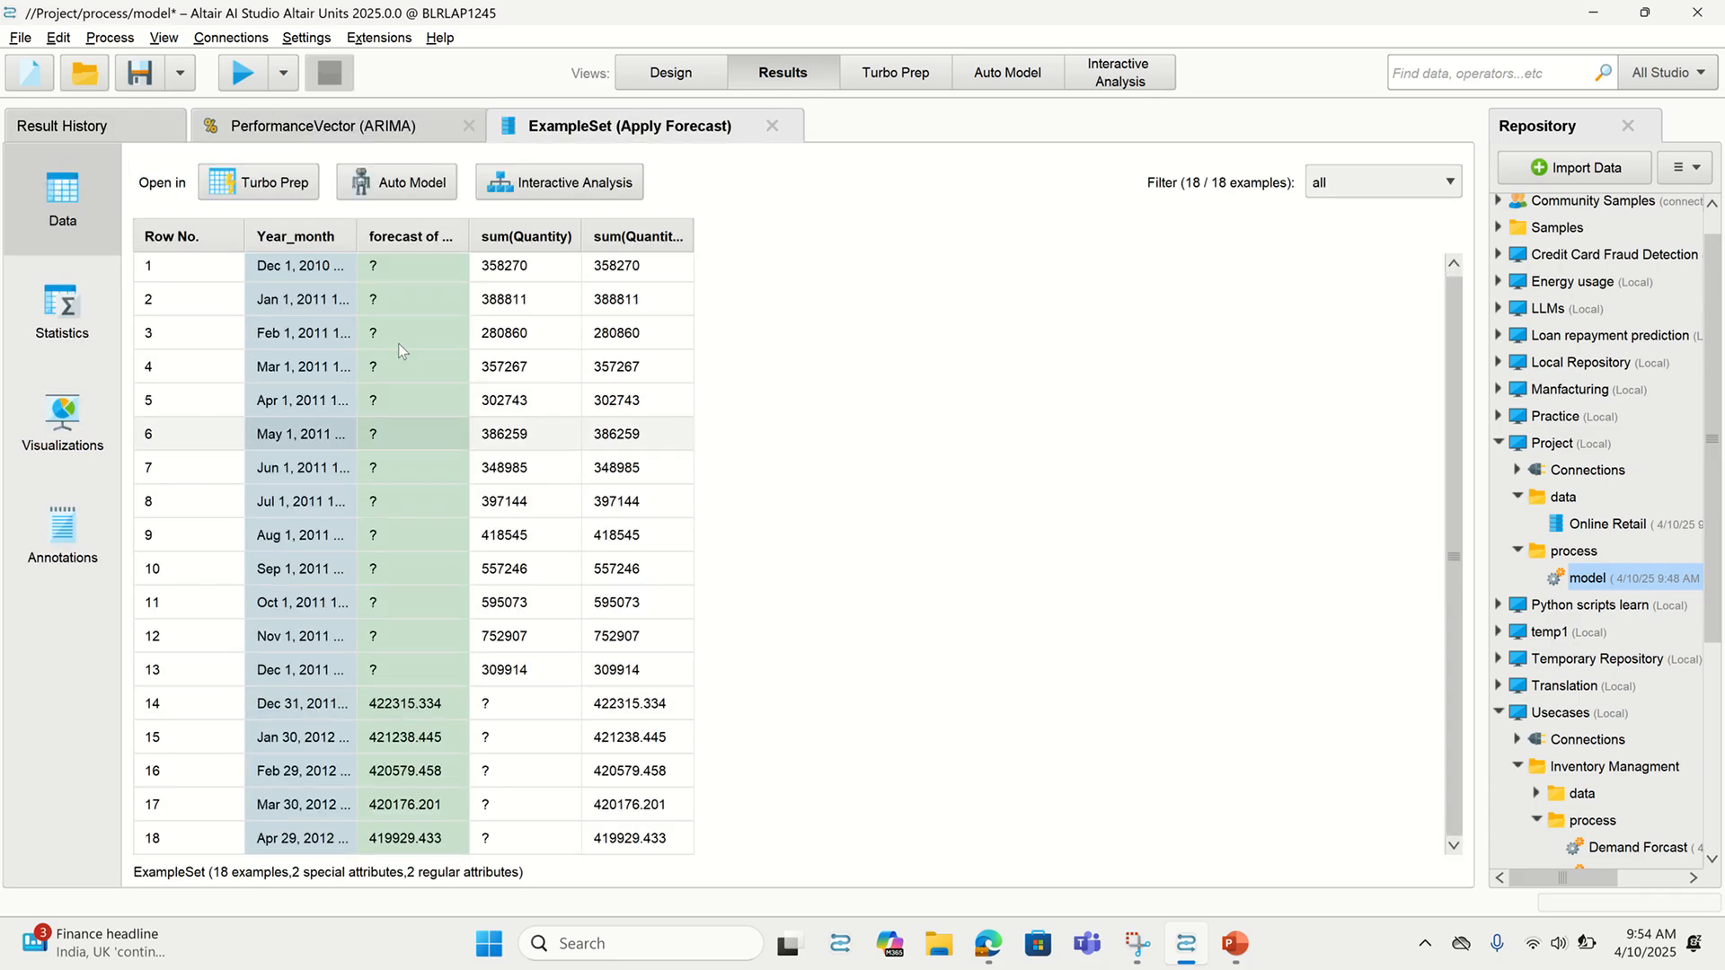
Widen the Year_month and forecast columns, check the zoomed-out process, then return to results
drag(356, 236, 494, 269)
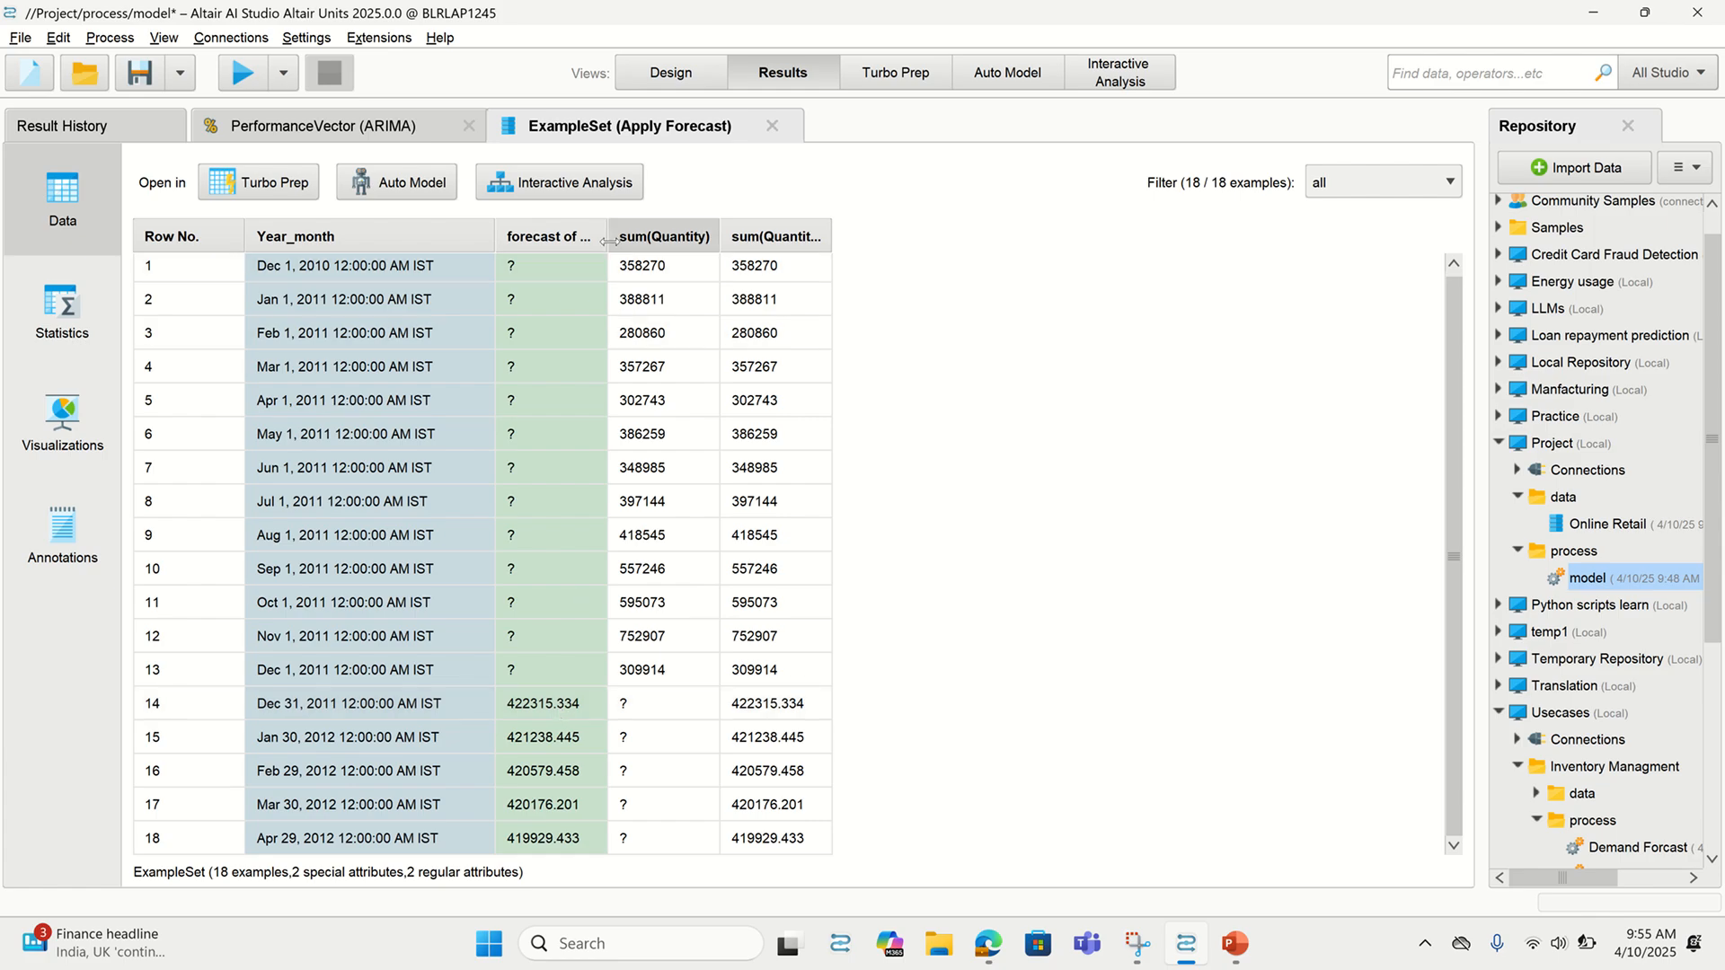
drag(607, 238, 725, 253)
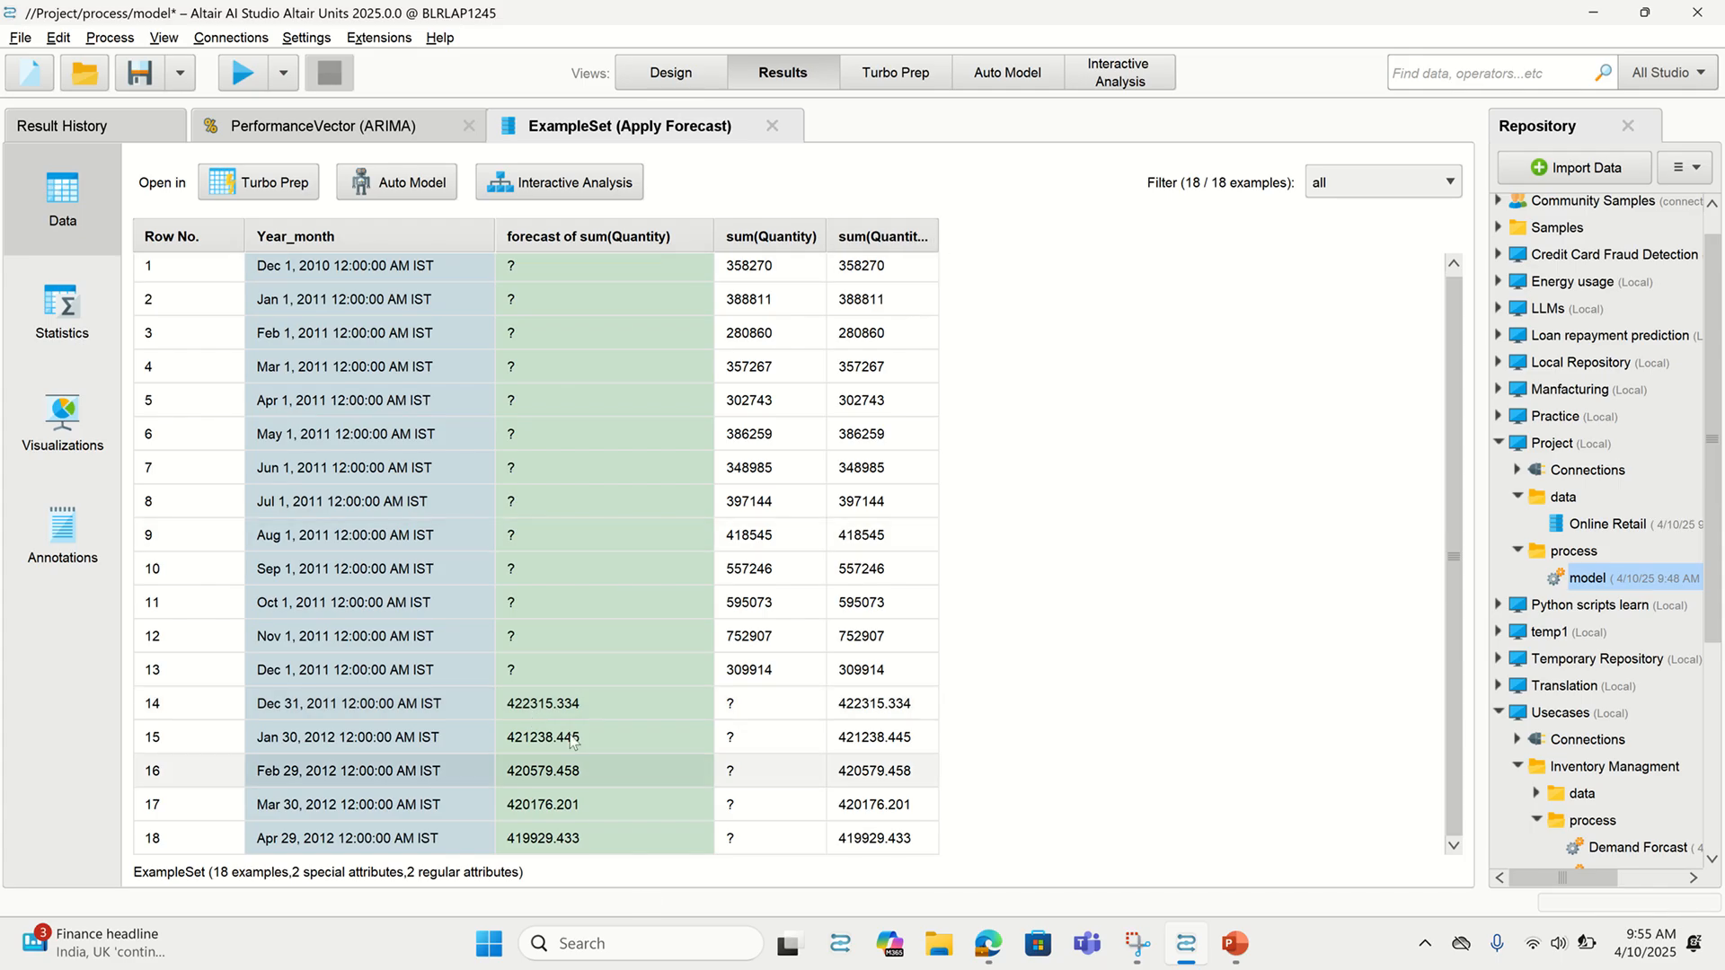
click(665, 73)
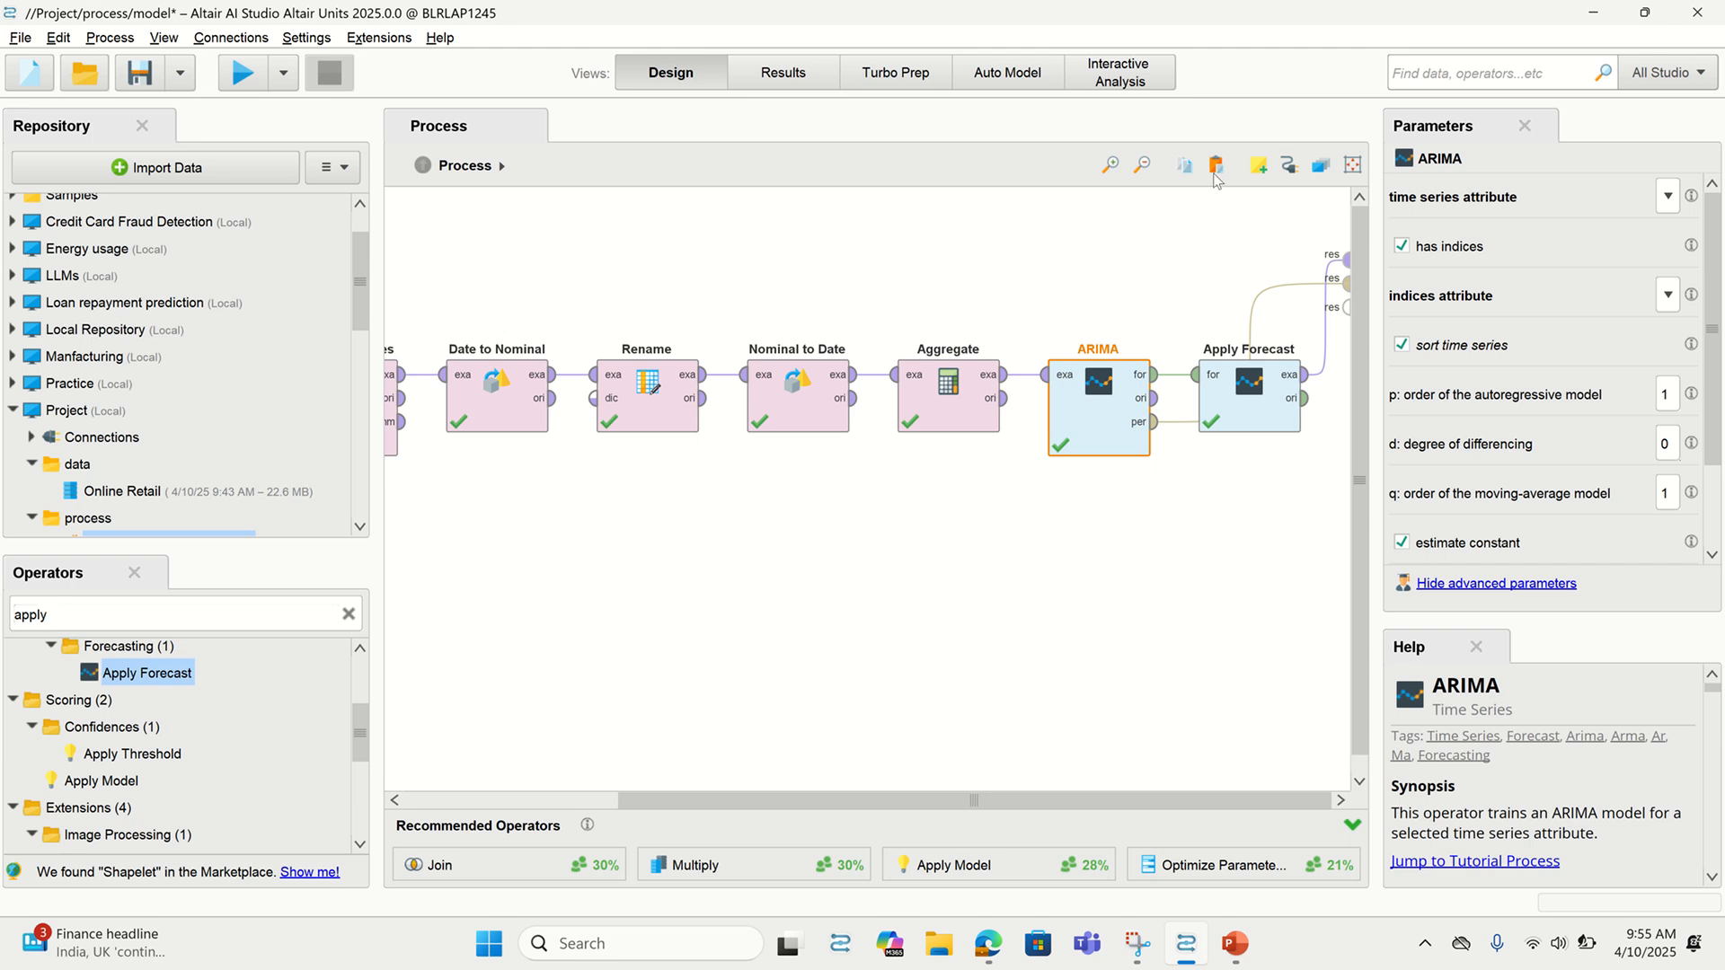
click(1142, 165)
click(1141, 164)
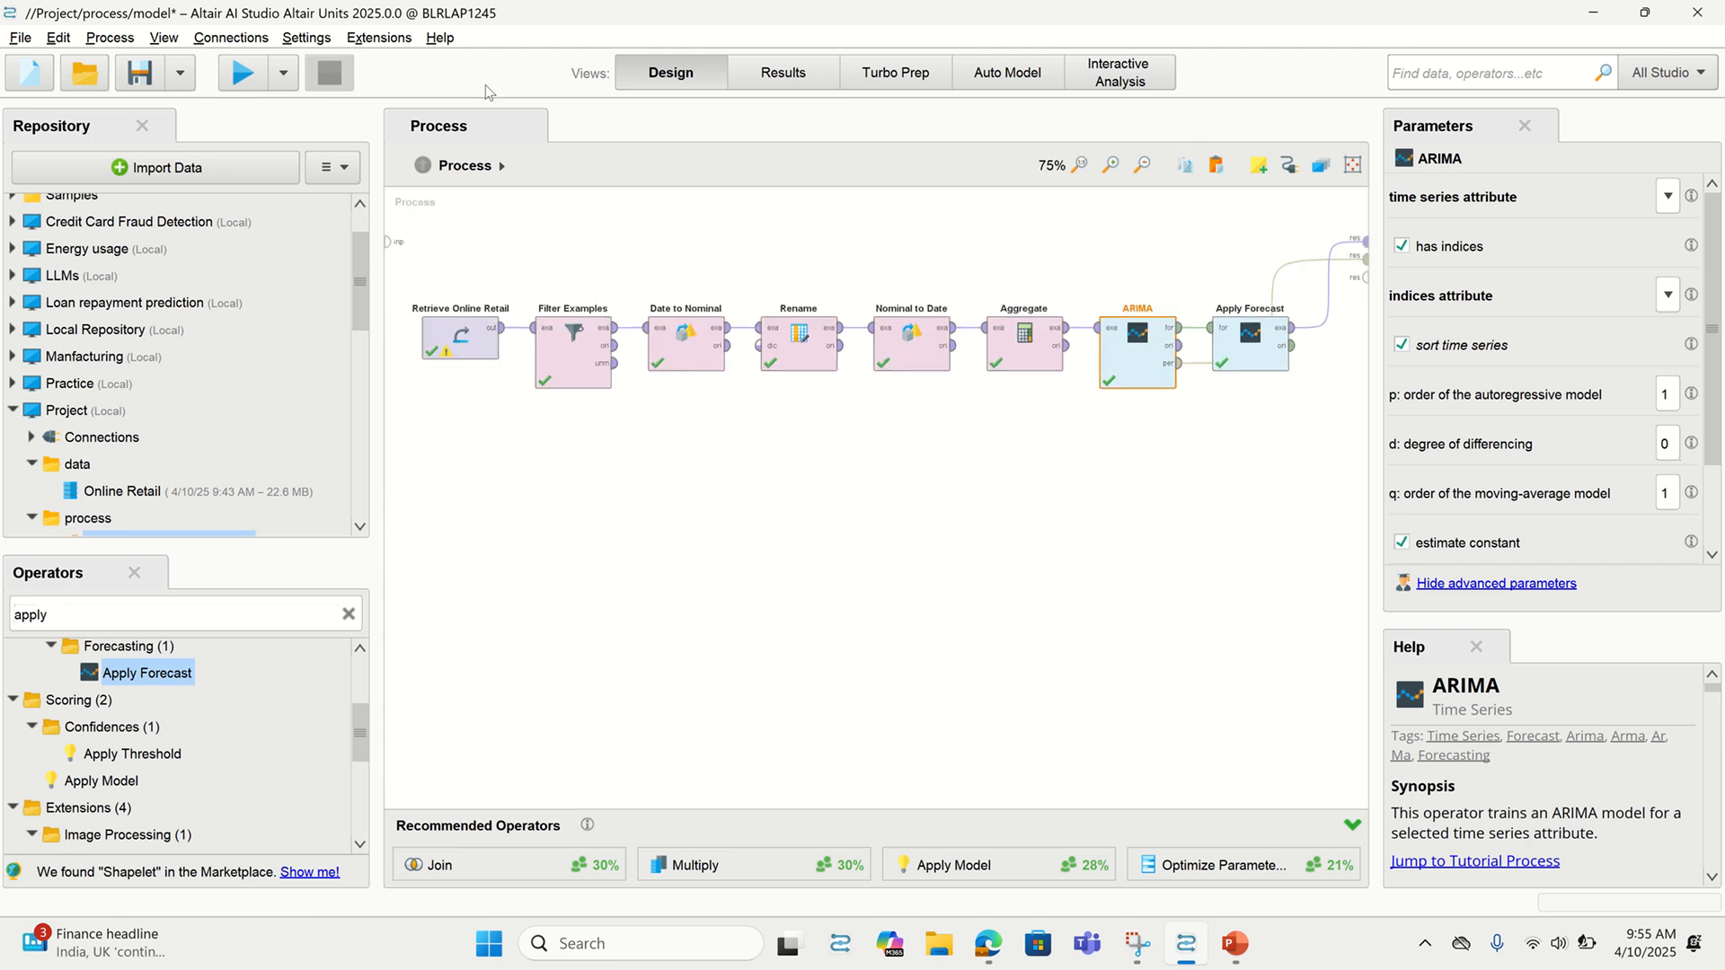
click(787, 77)
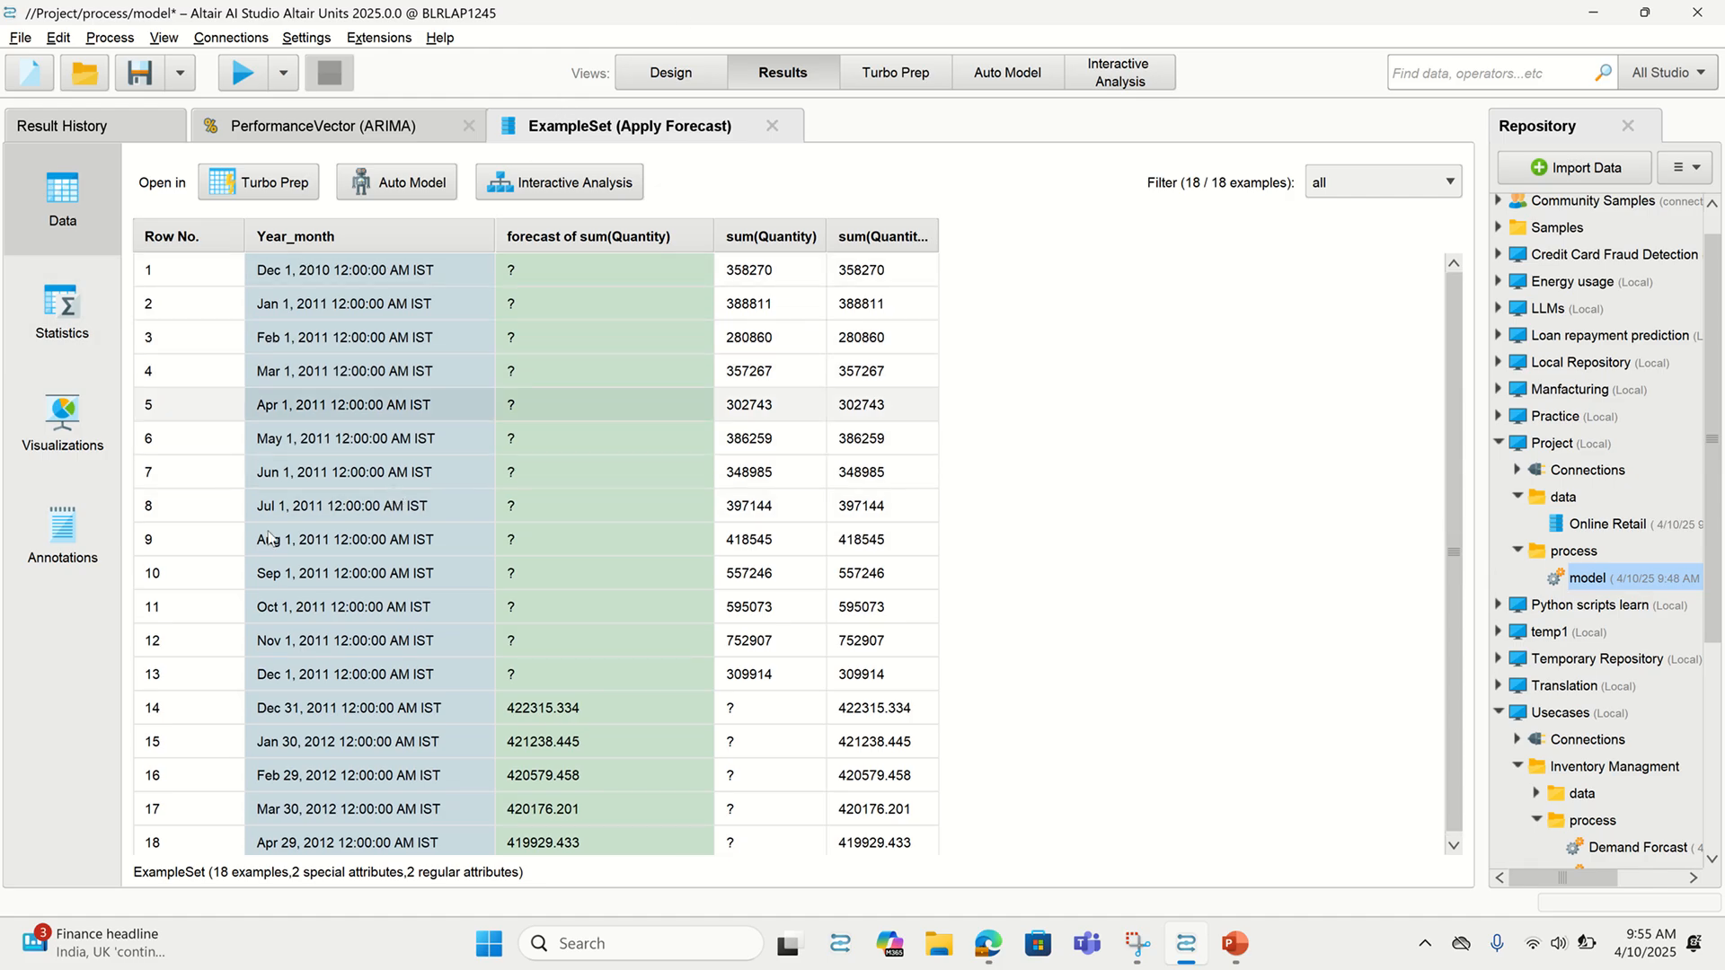
Plot sum(Quantity) and its forecast against Year_month as a line chart
click(64, 440)
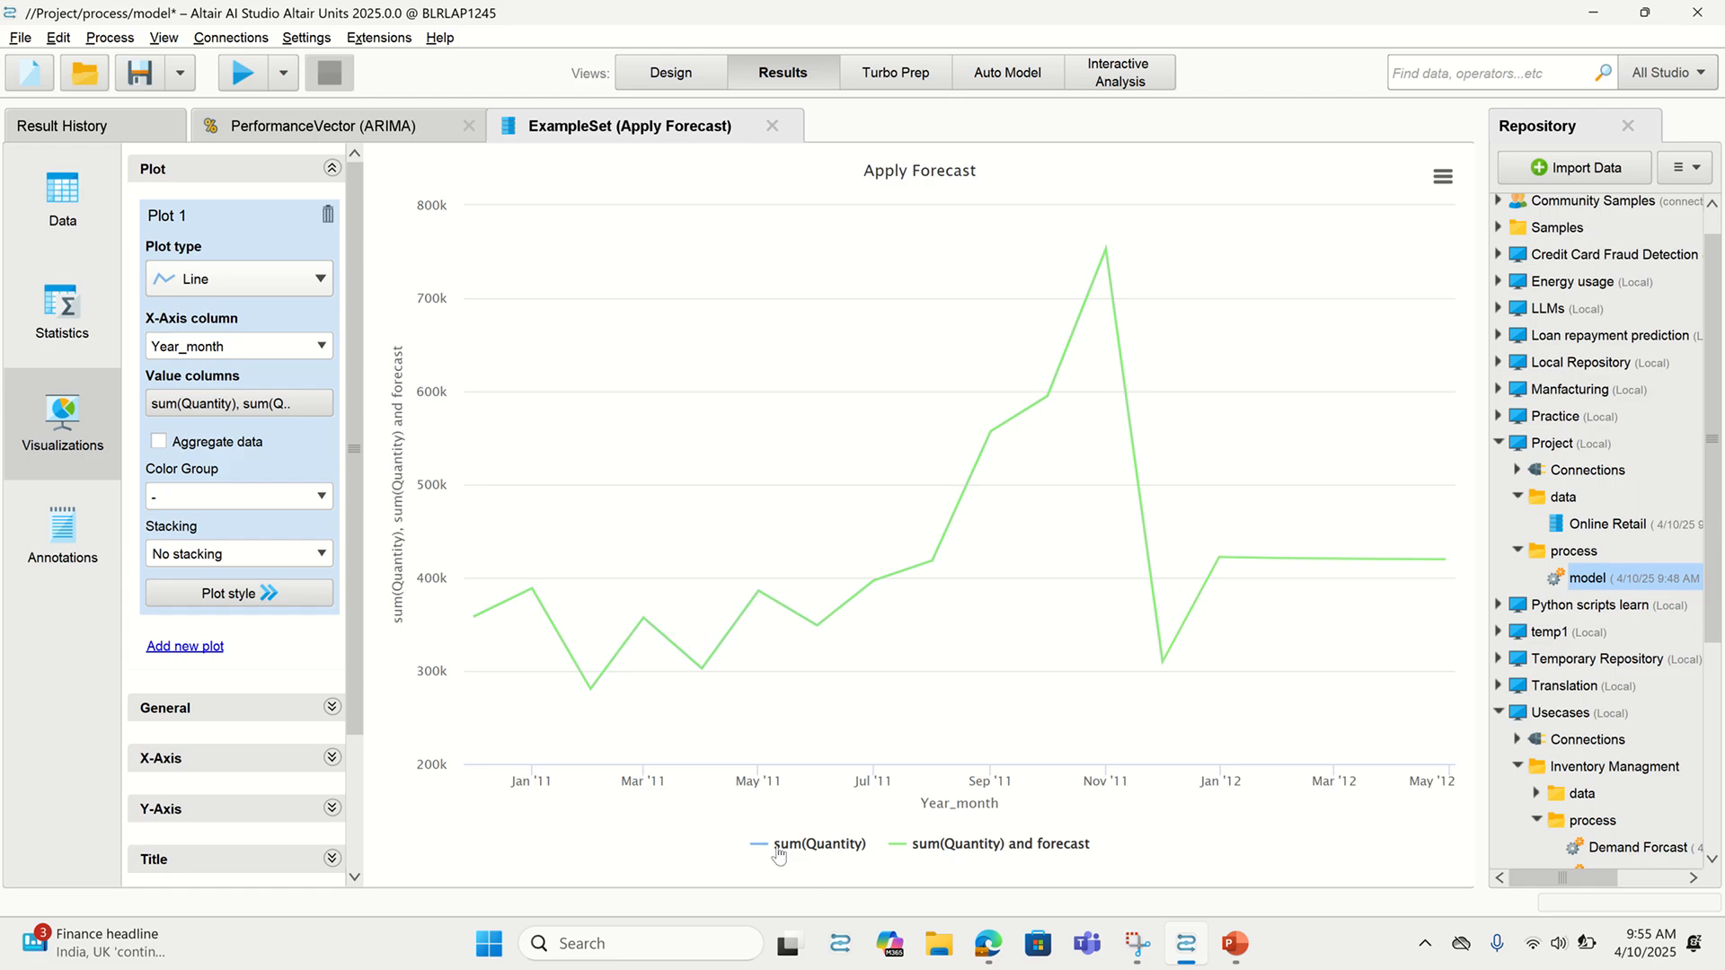
mouse_move(1223, 585)
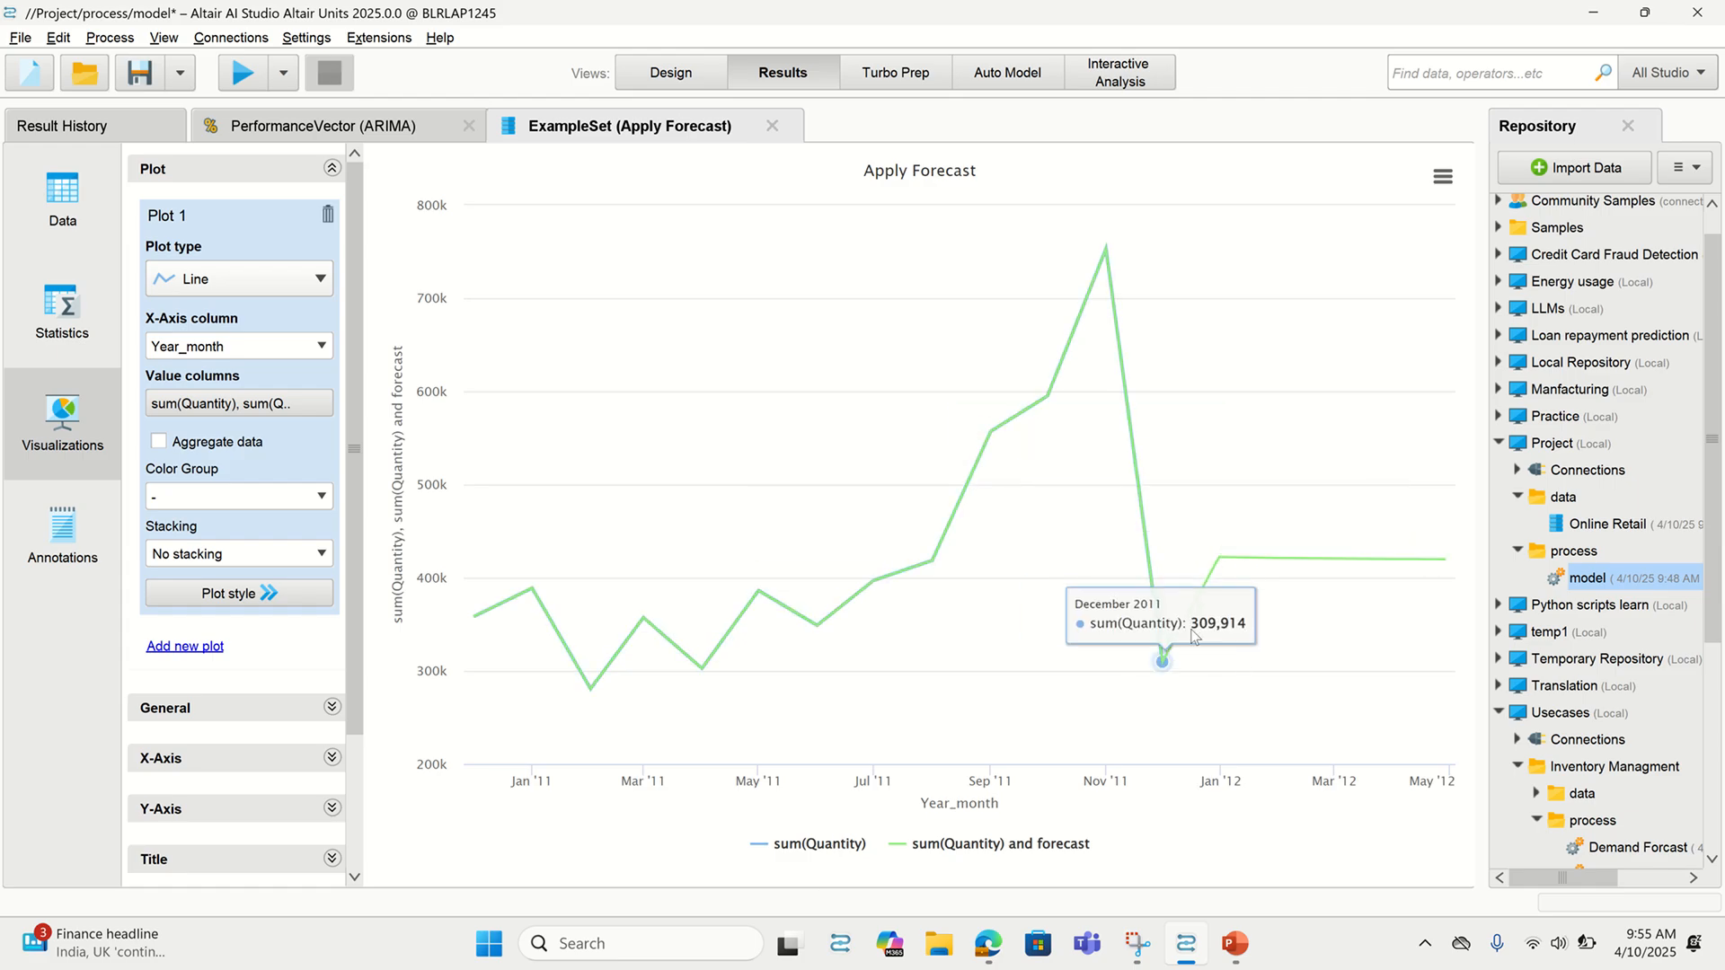
mouse_move(1432, 570)
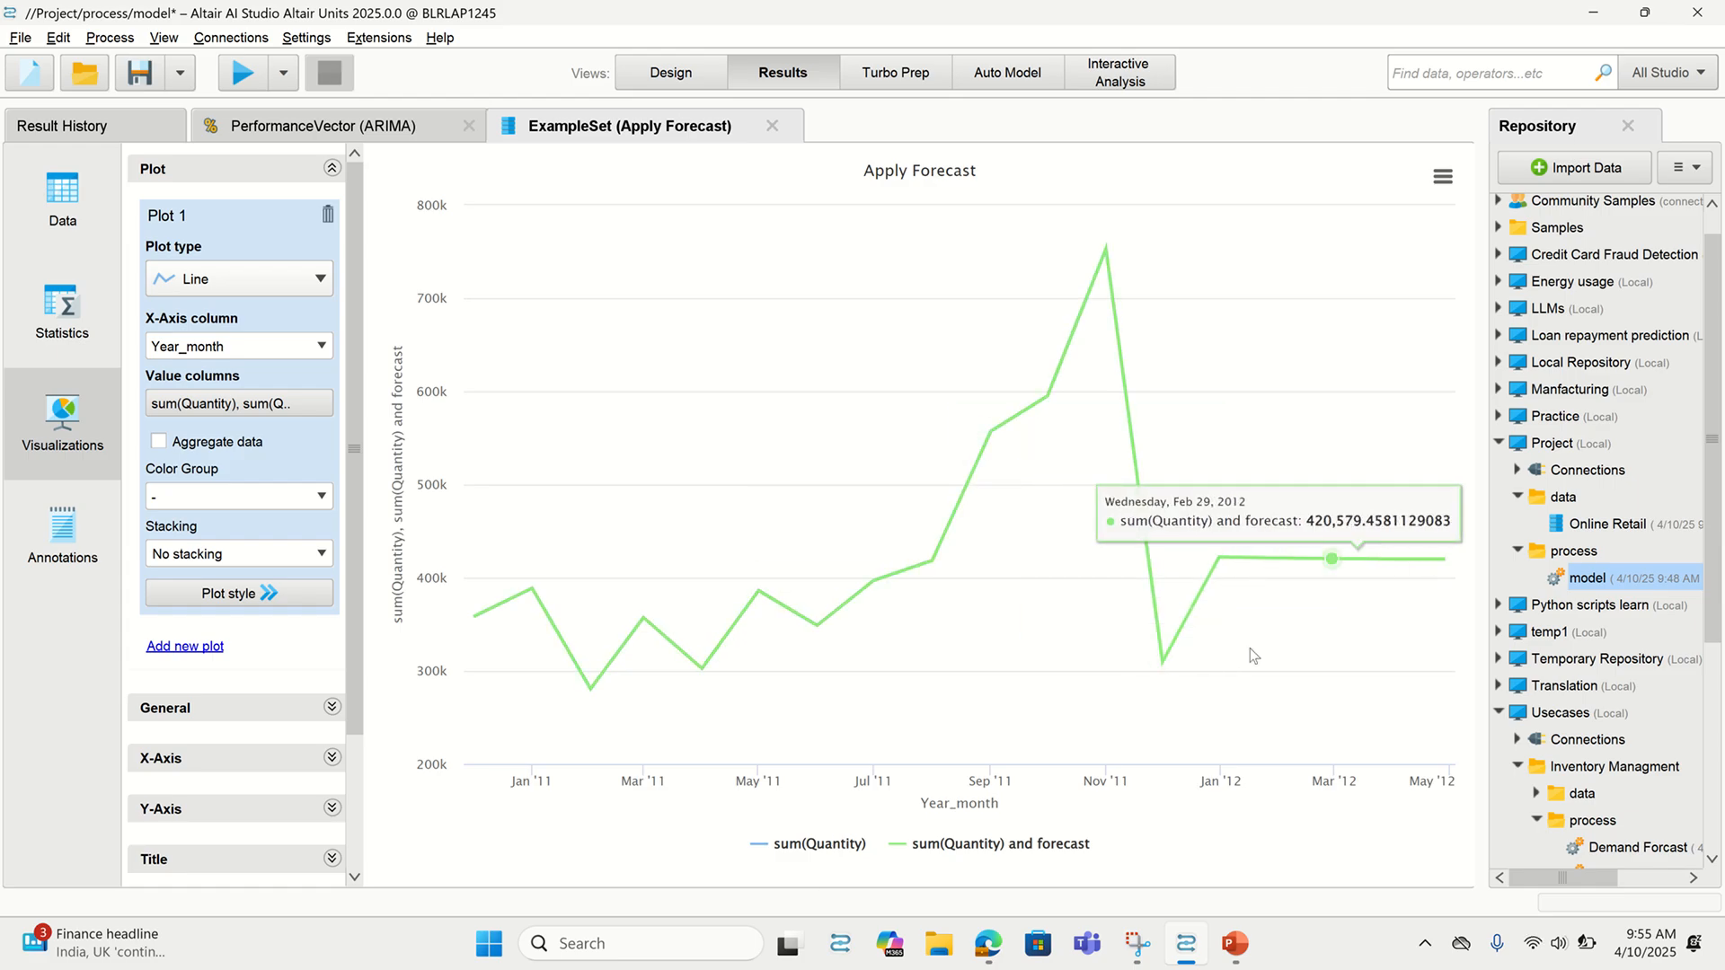
mouse_move(1093, 286)
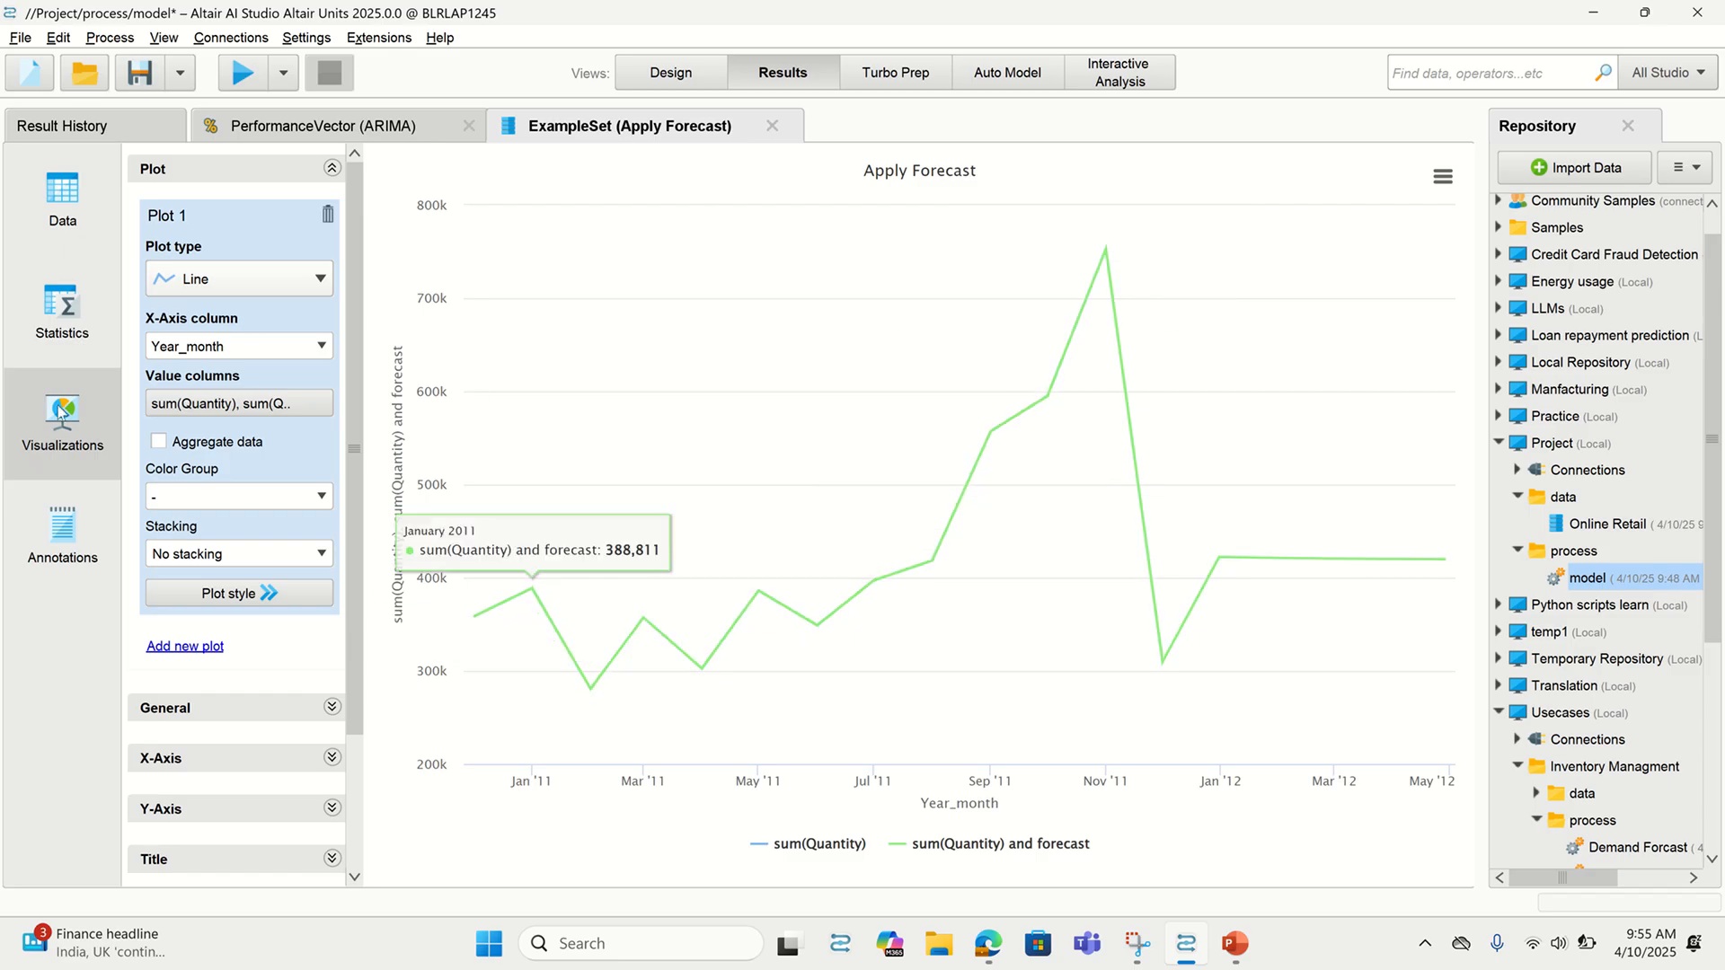
click(292, 275)
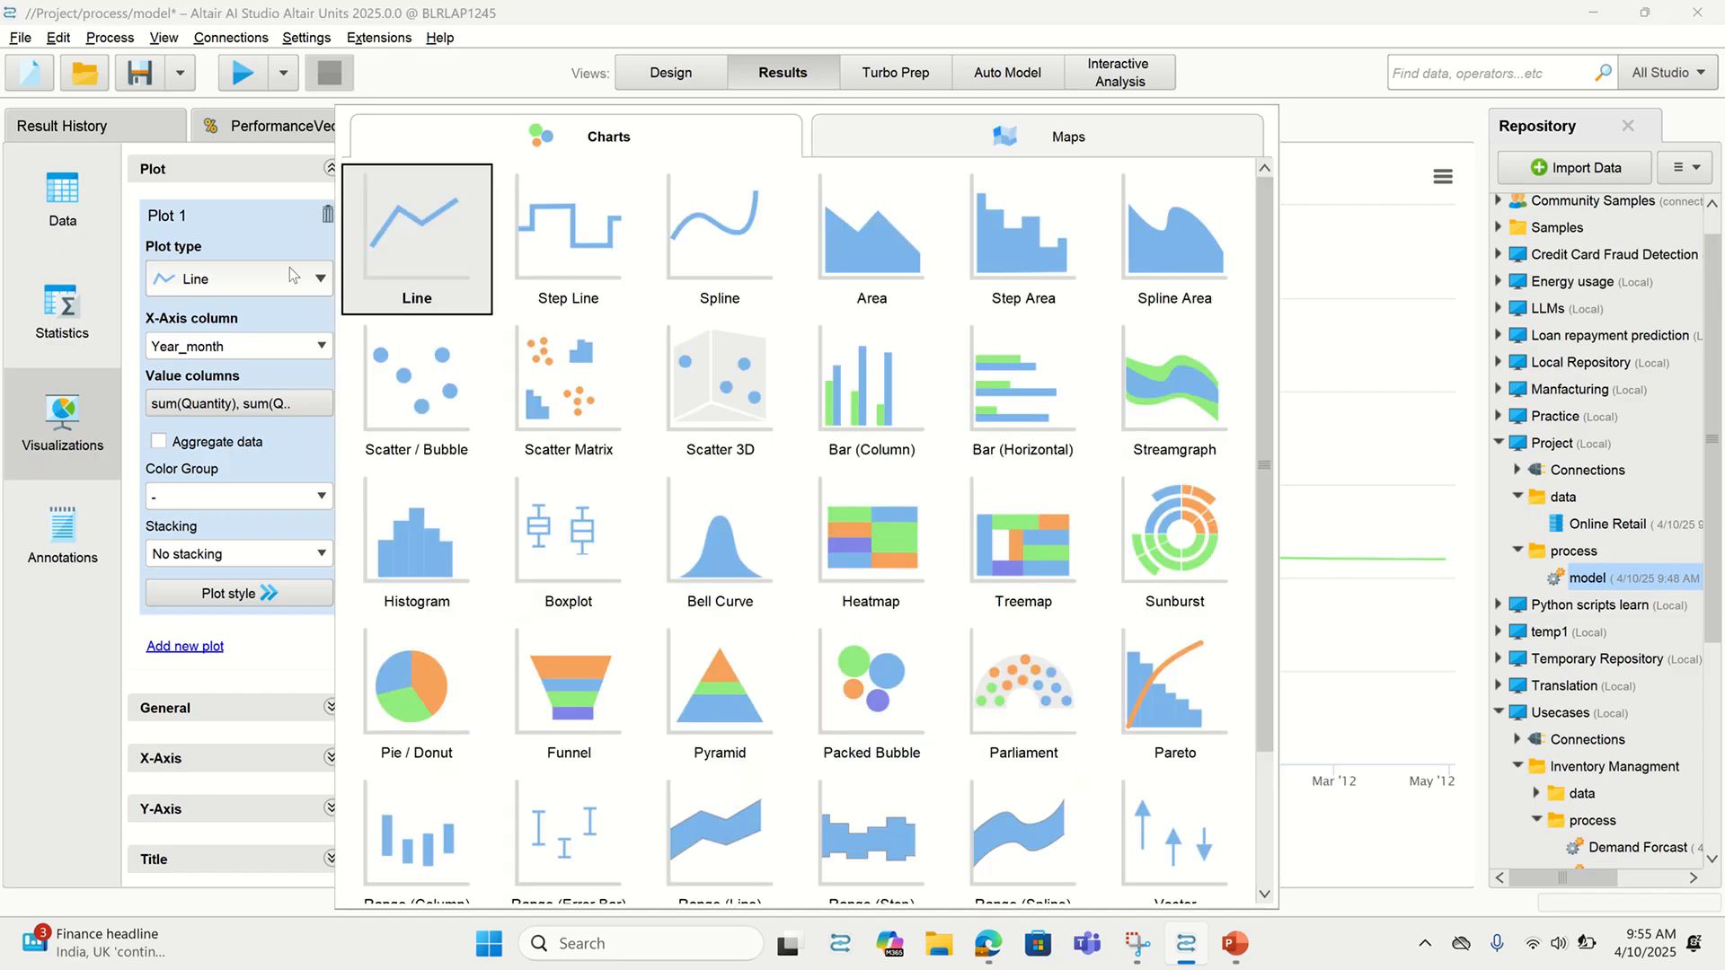
click(282, 287)
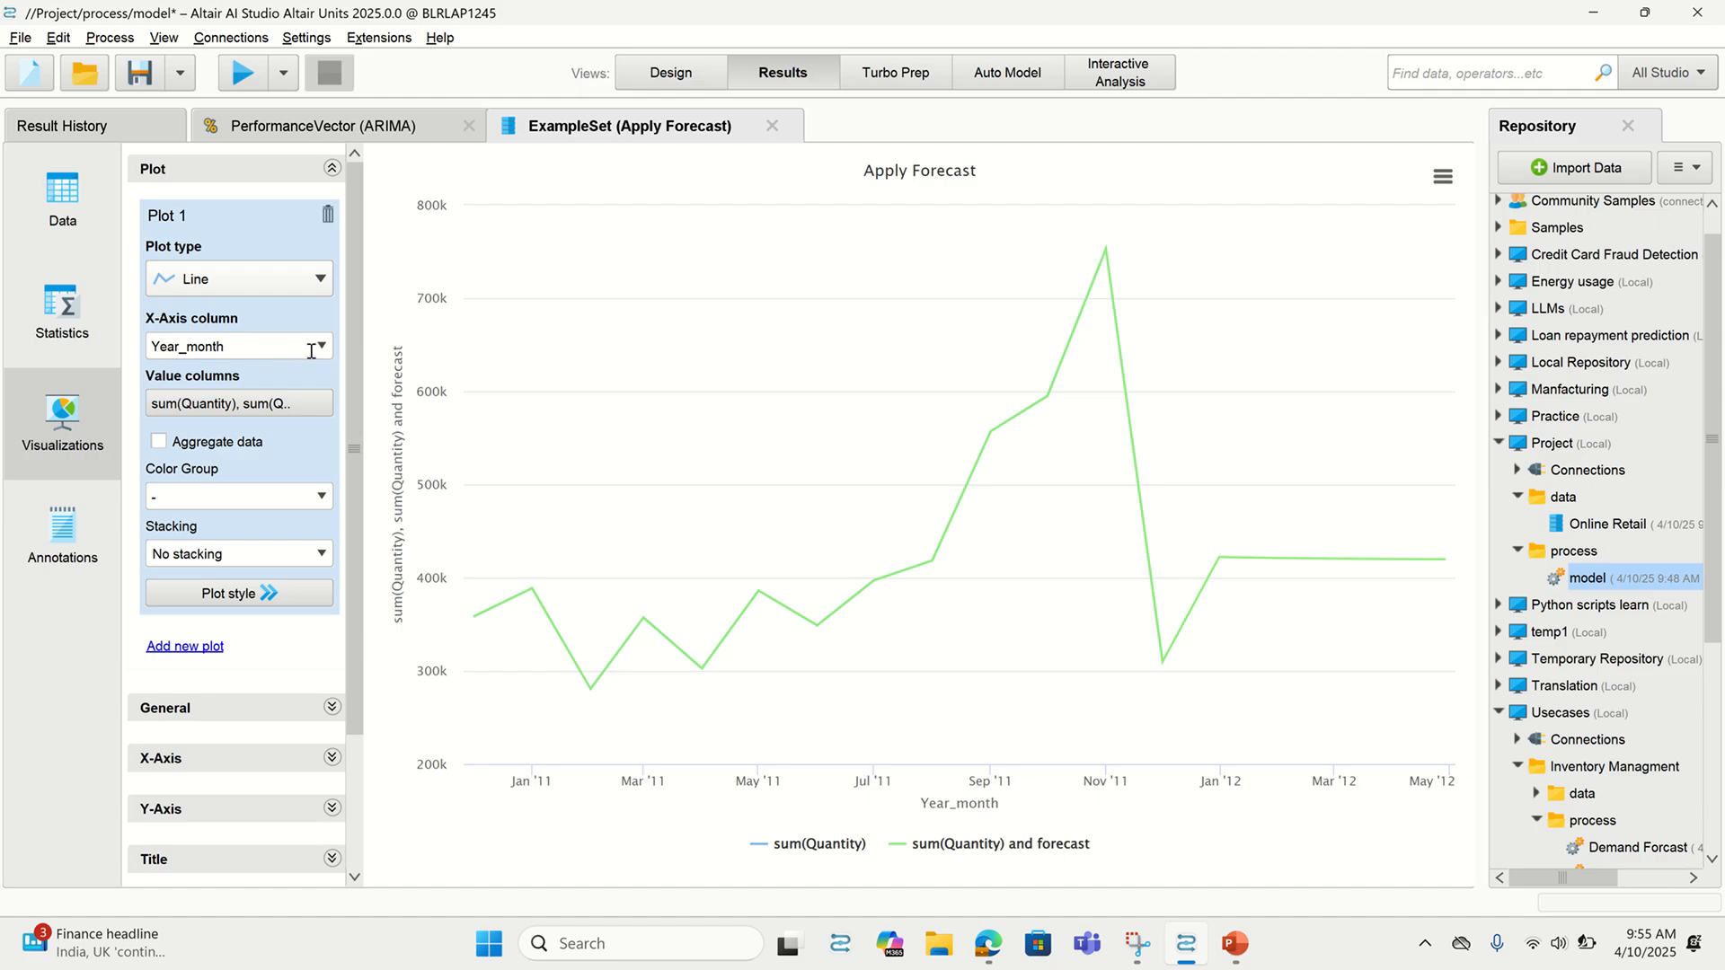
Check the forecast attributes' statistics and data table, then return to the process design
click(71, 331)
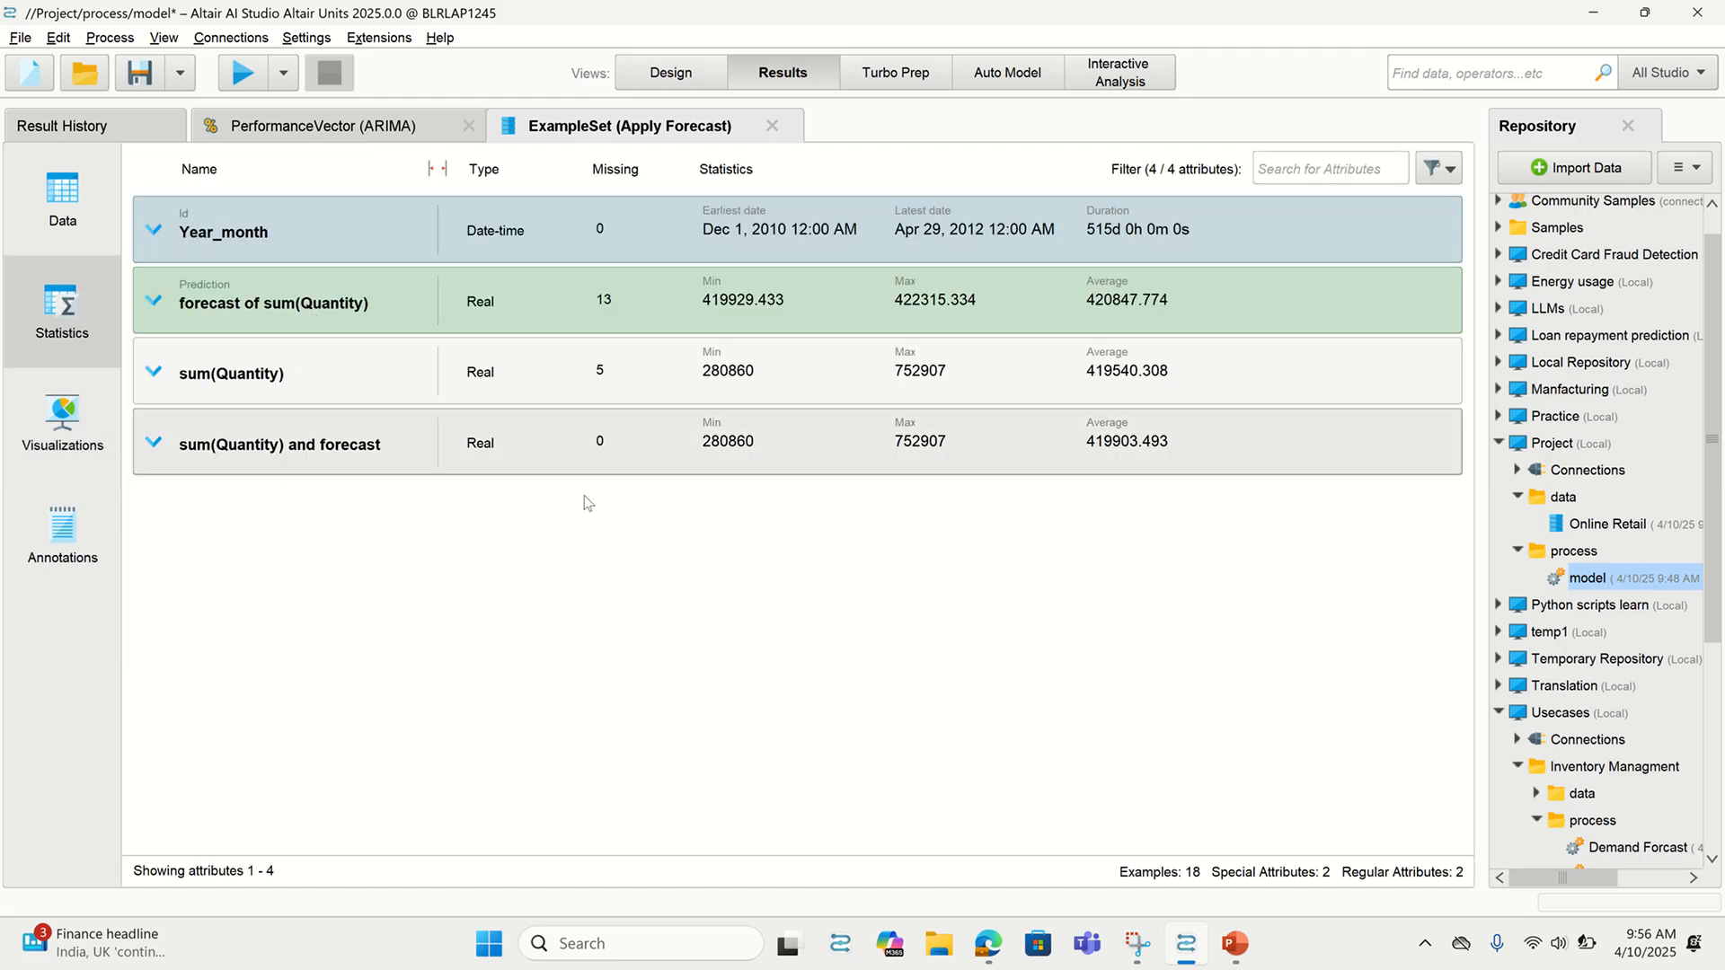
click(75, 239)
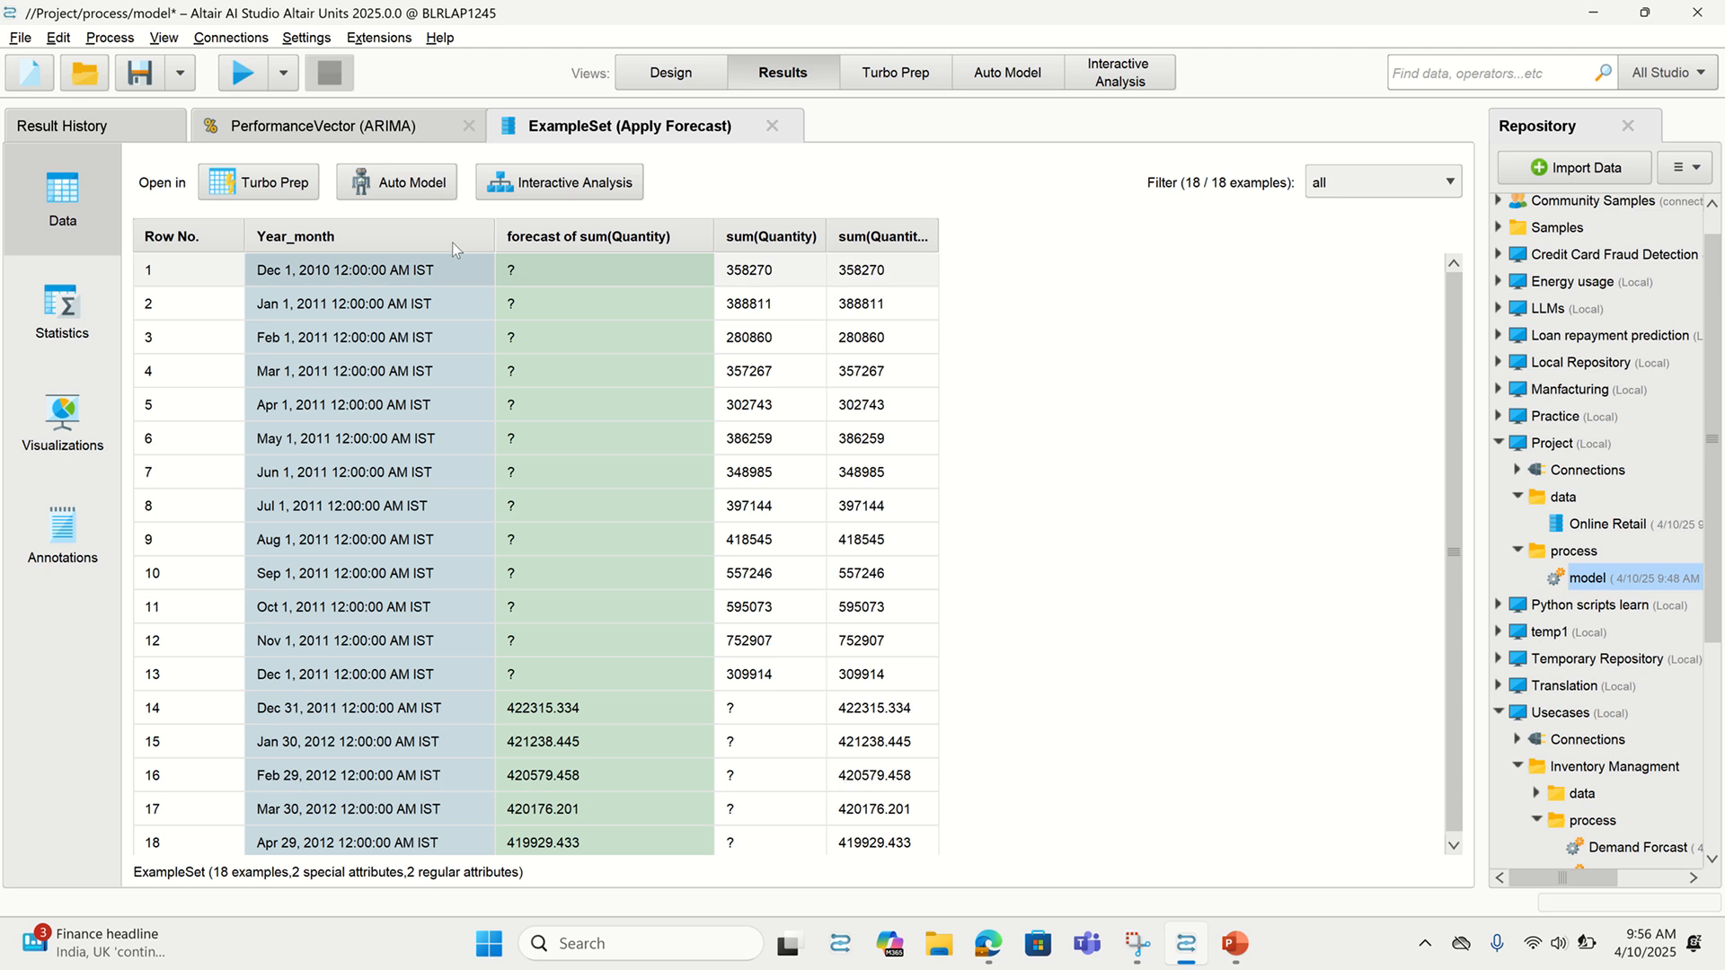
click(674, 79)
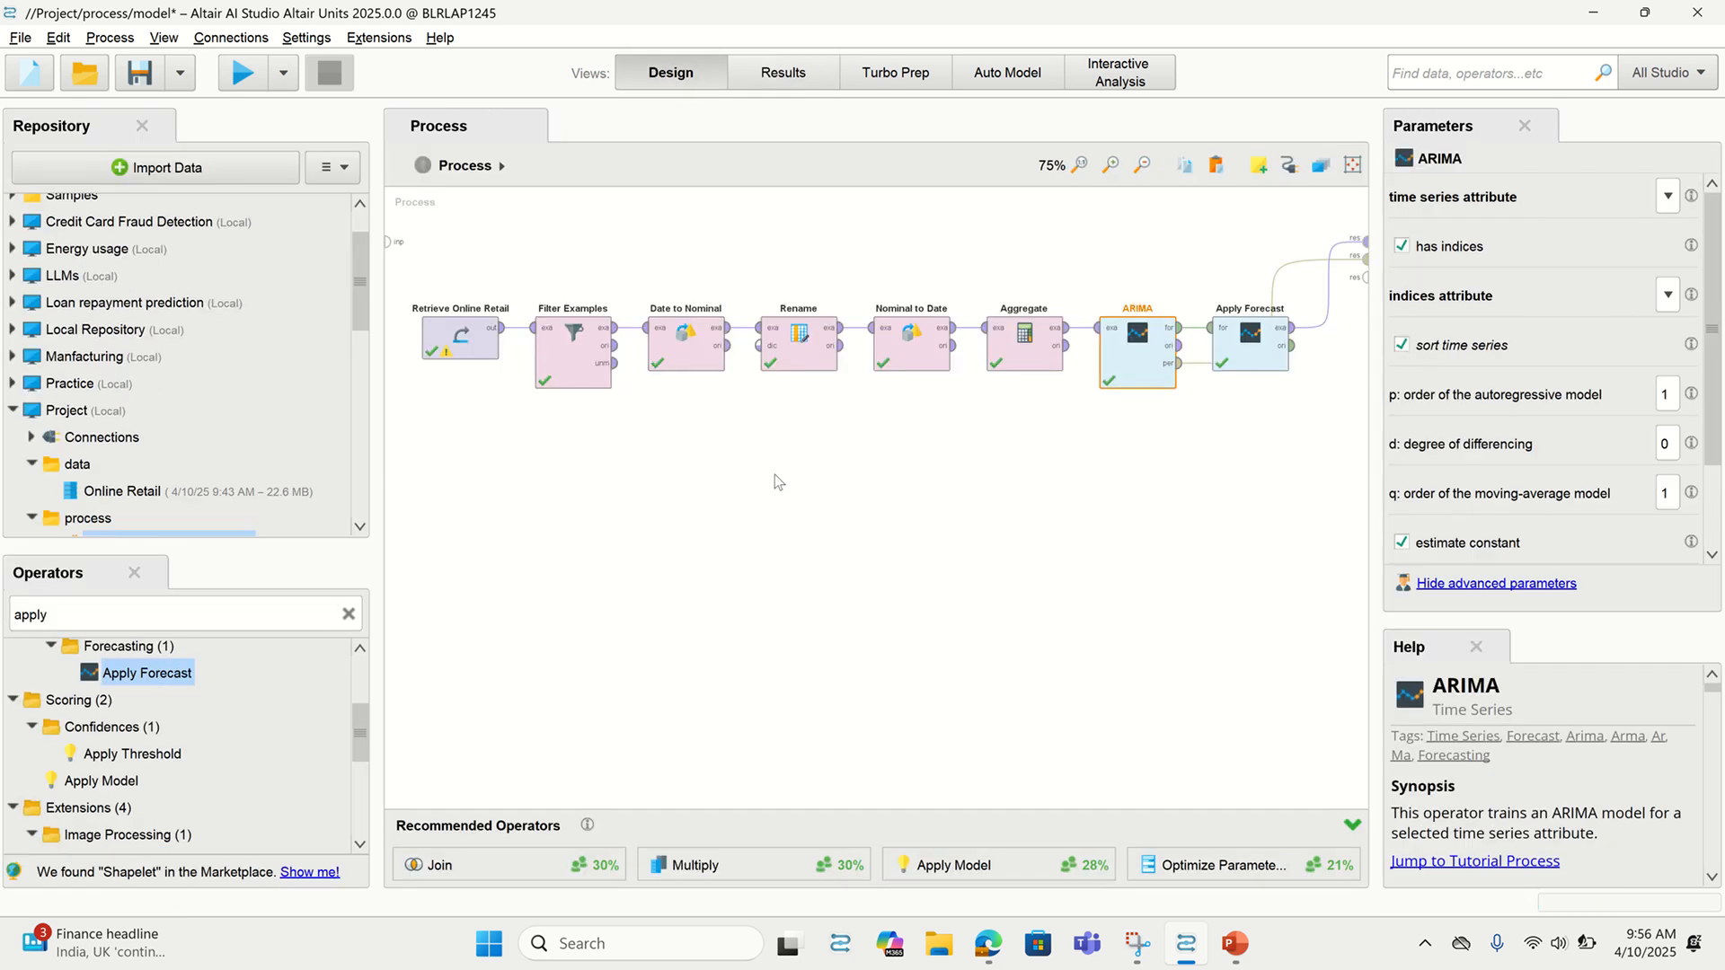
mouse_move(983, 24)
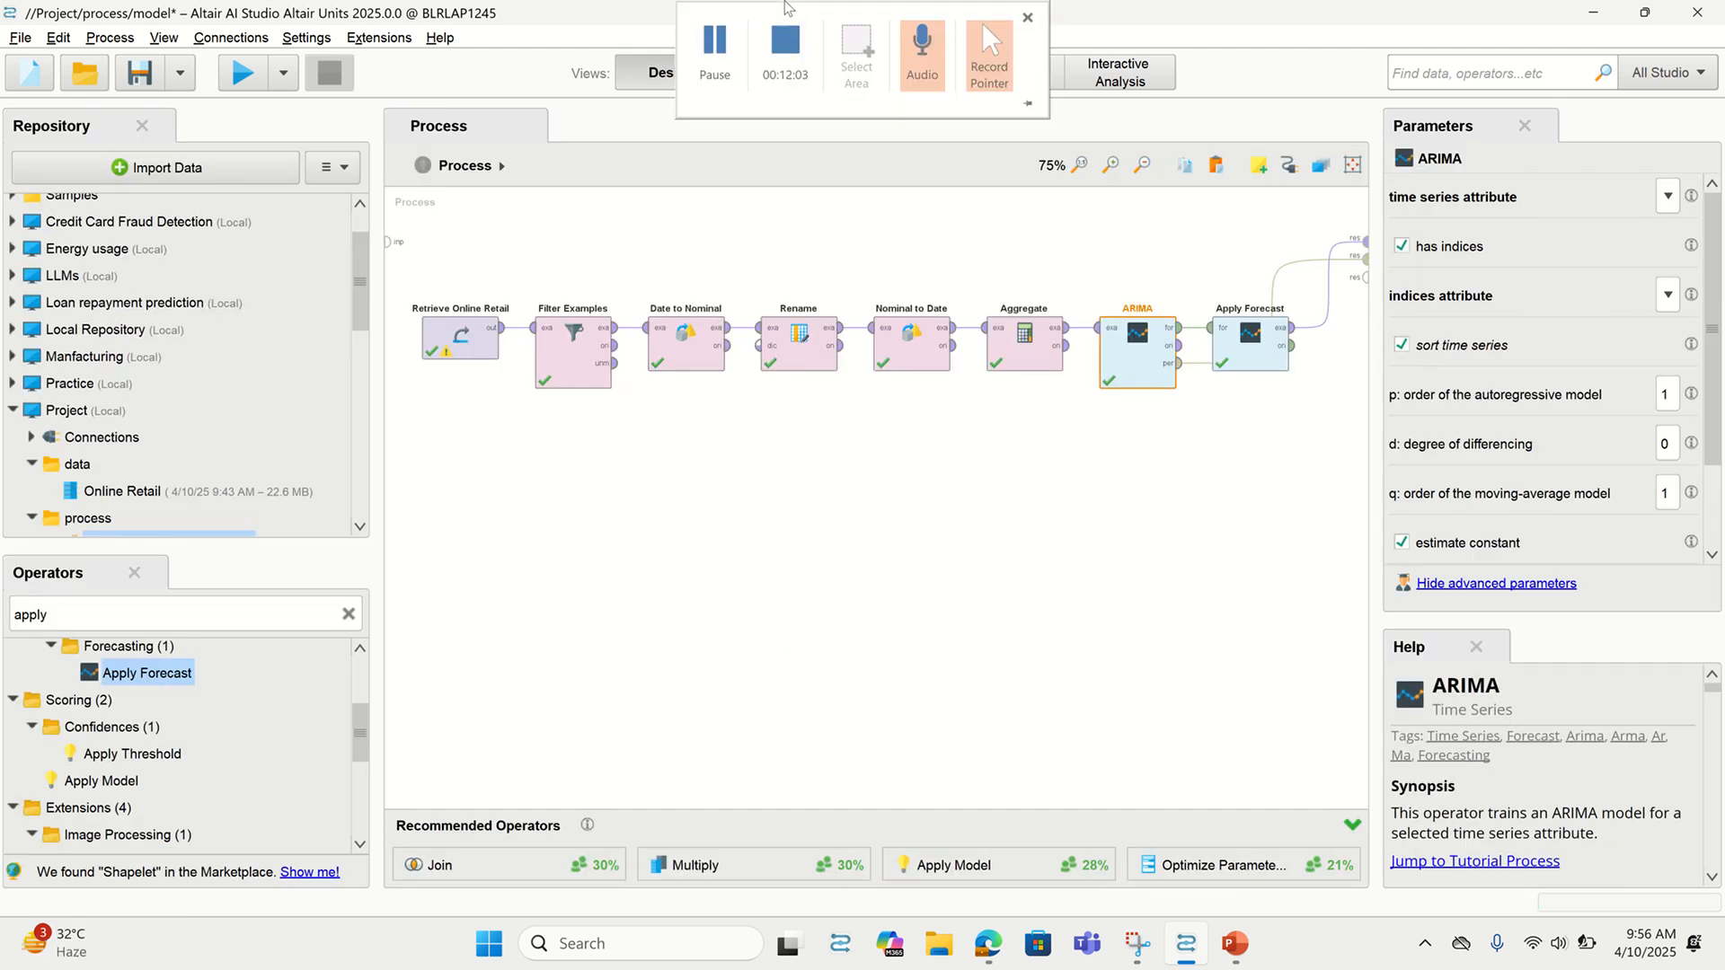